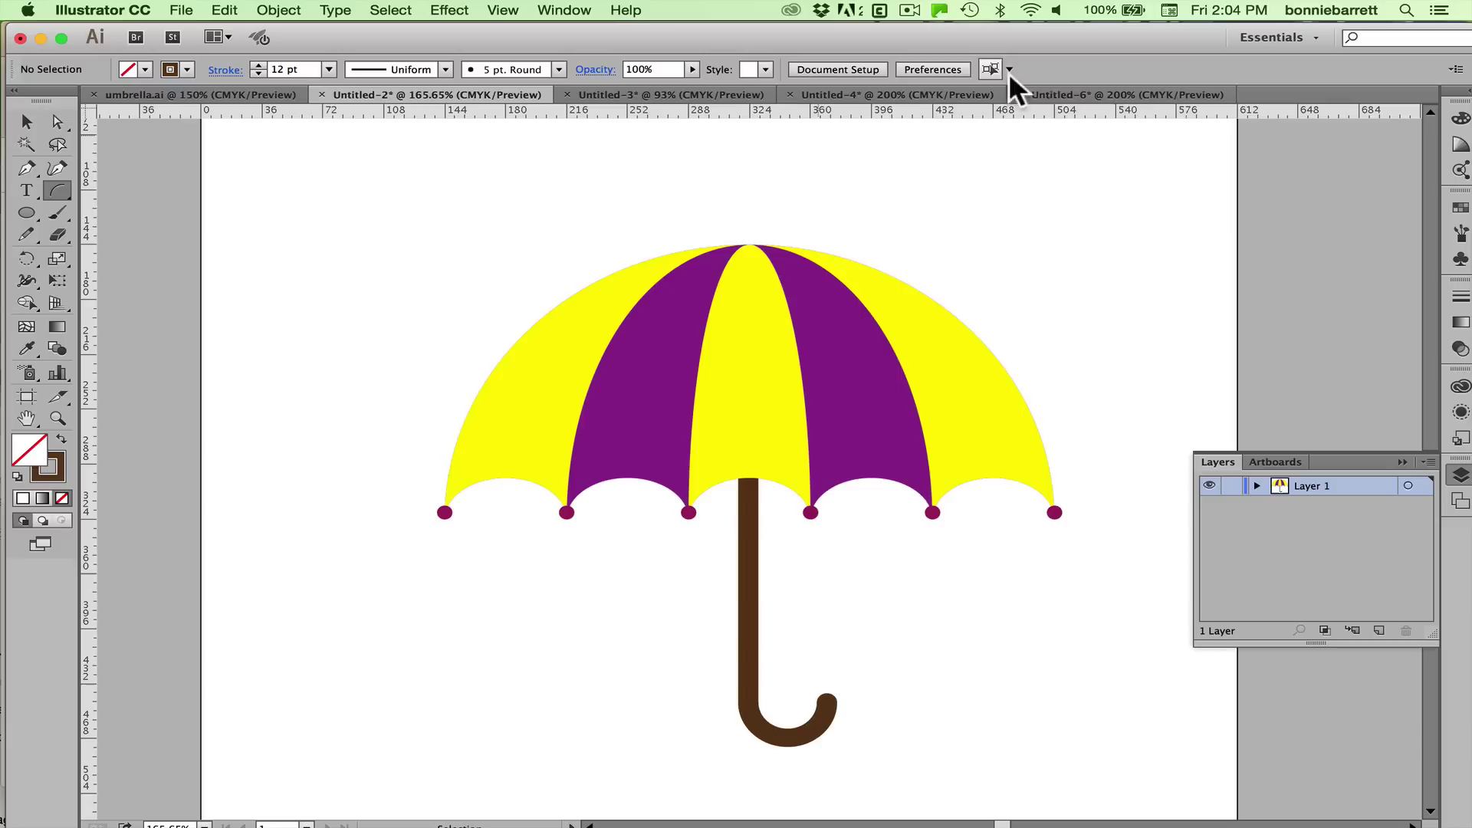
- Switch from the finished umbrella drawing in Untitled-2 to the blank Untitled-6 document
click(1050, 95)
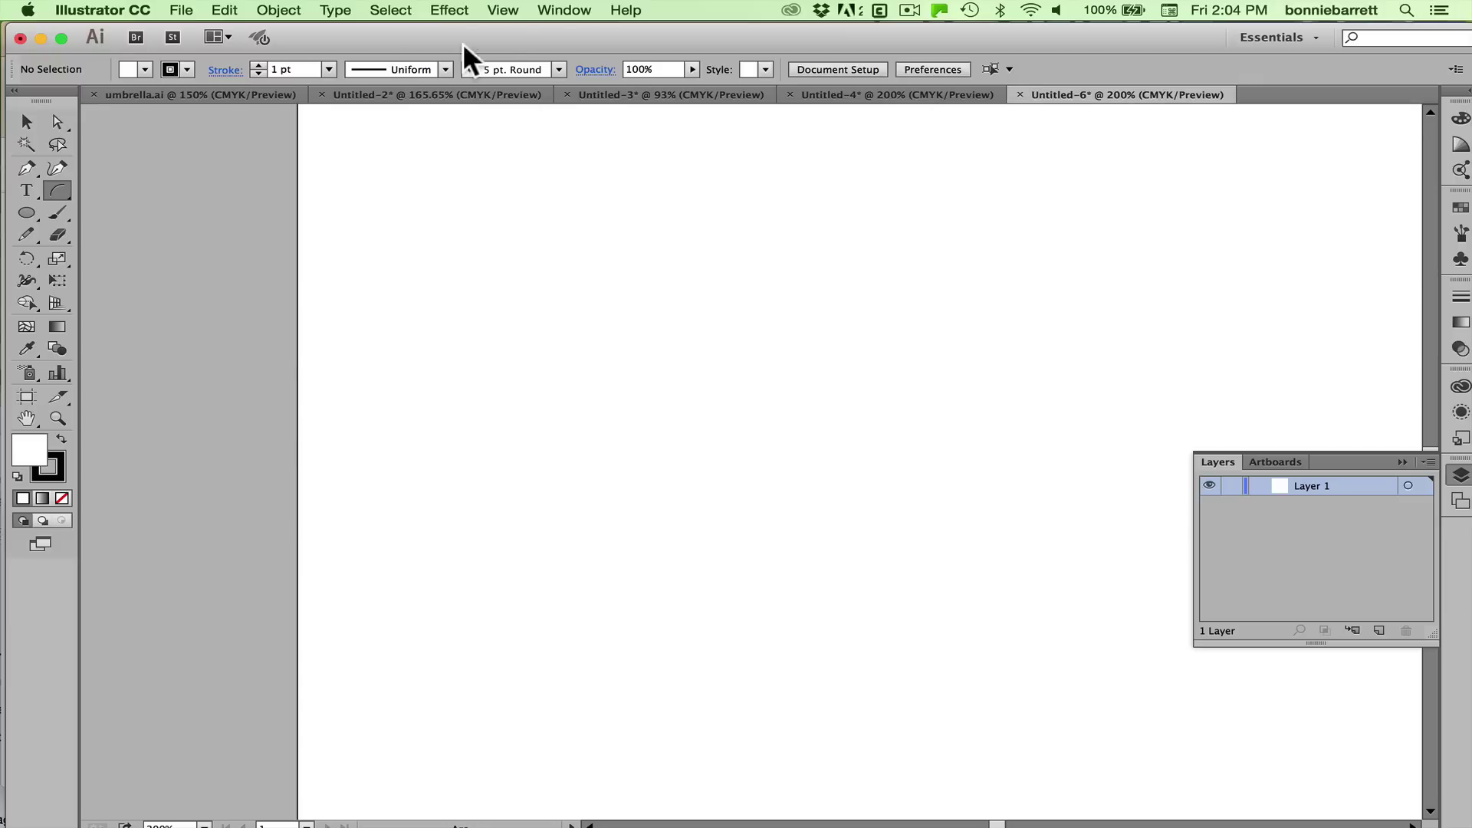
- Turn on Show Rulers, Show Grid and Snap to Grid from the View menu
click(502, 9)
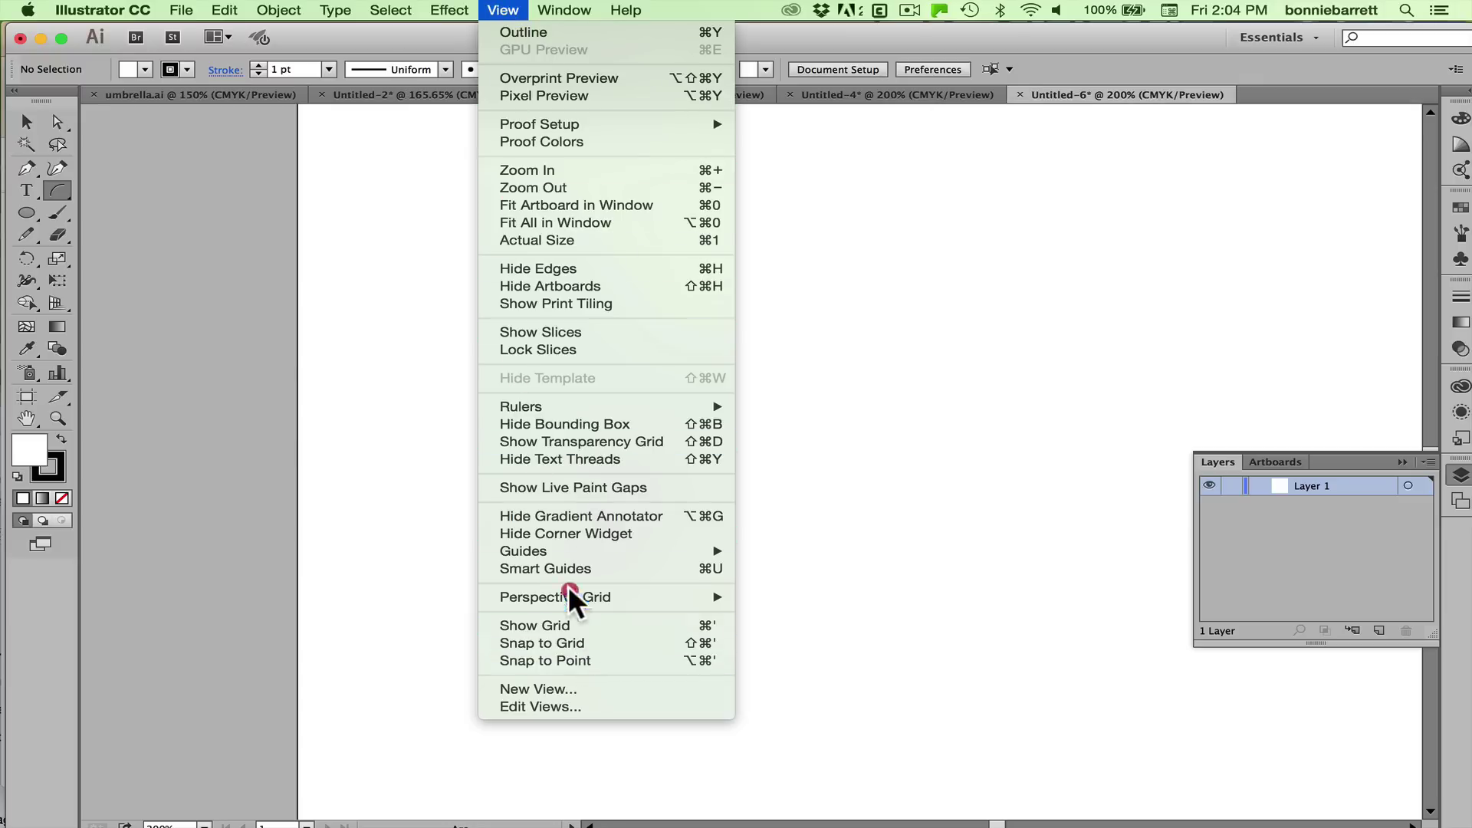
mouse_move(555, 408)
click(770, 408)
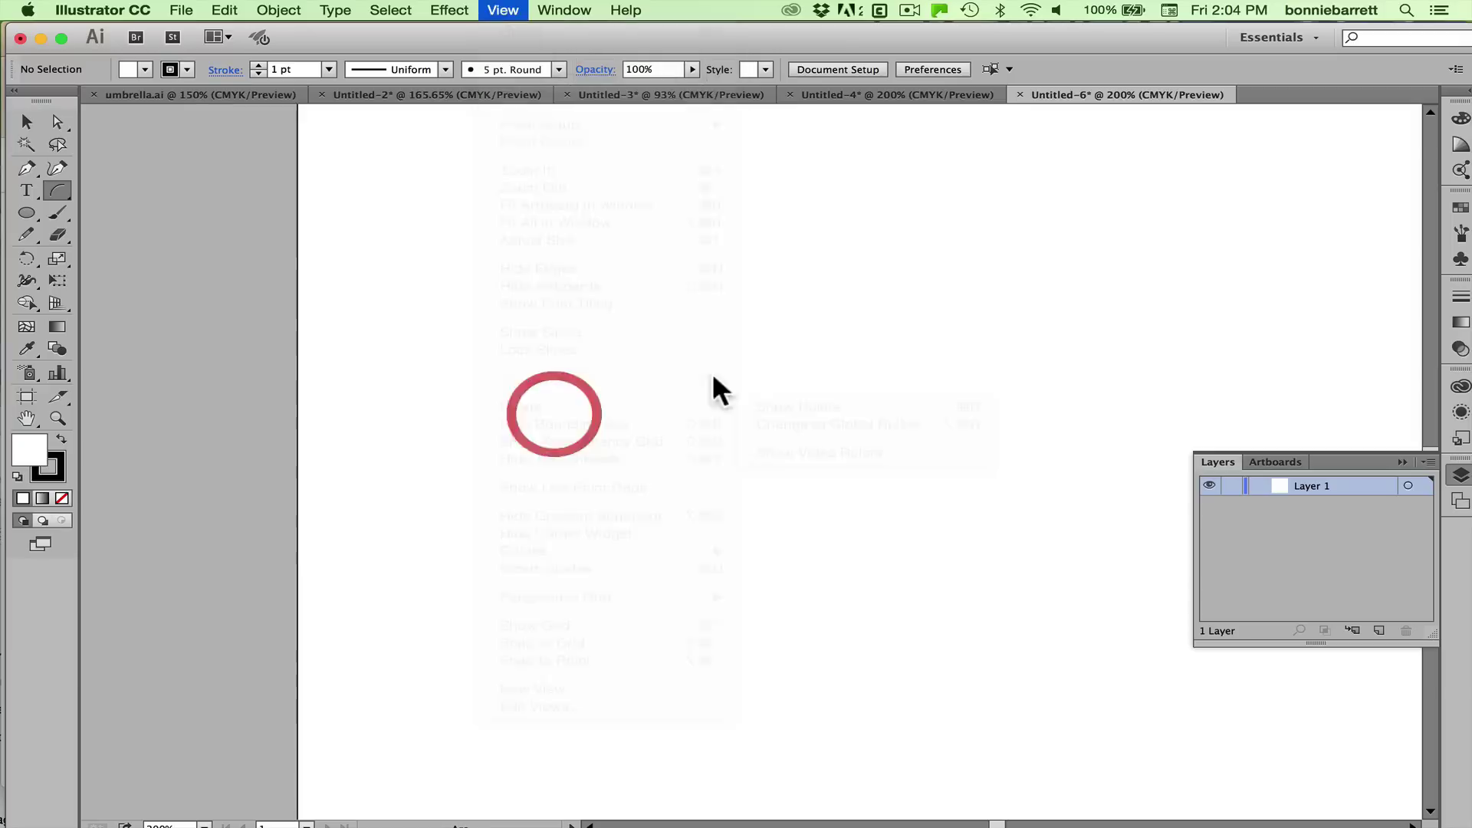
click(503, 9)
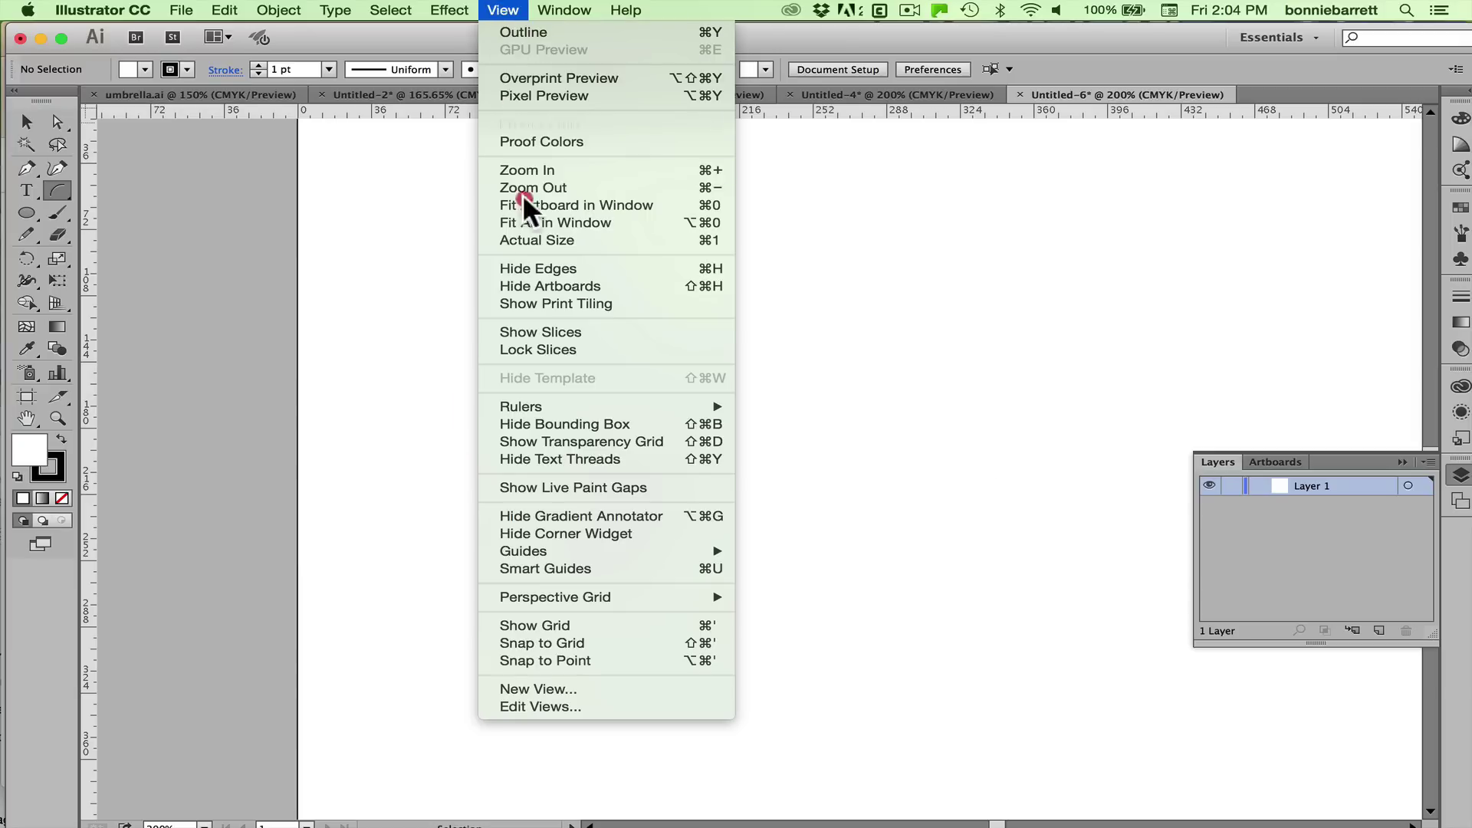
click(546, 624)
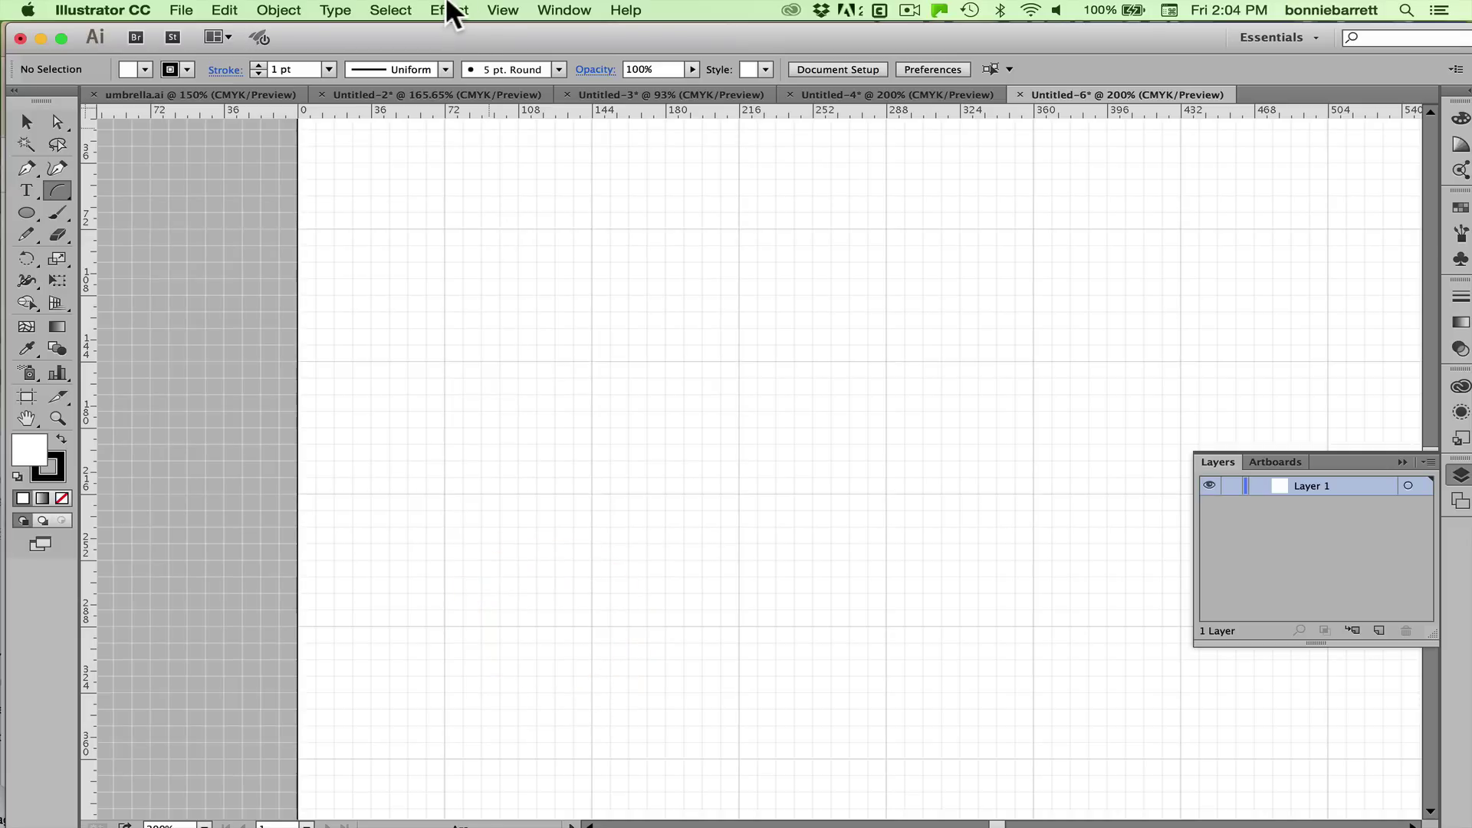
click(503, 11)
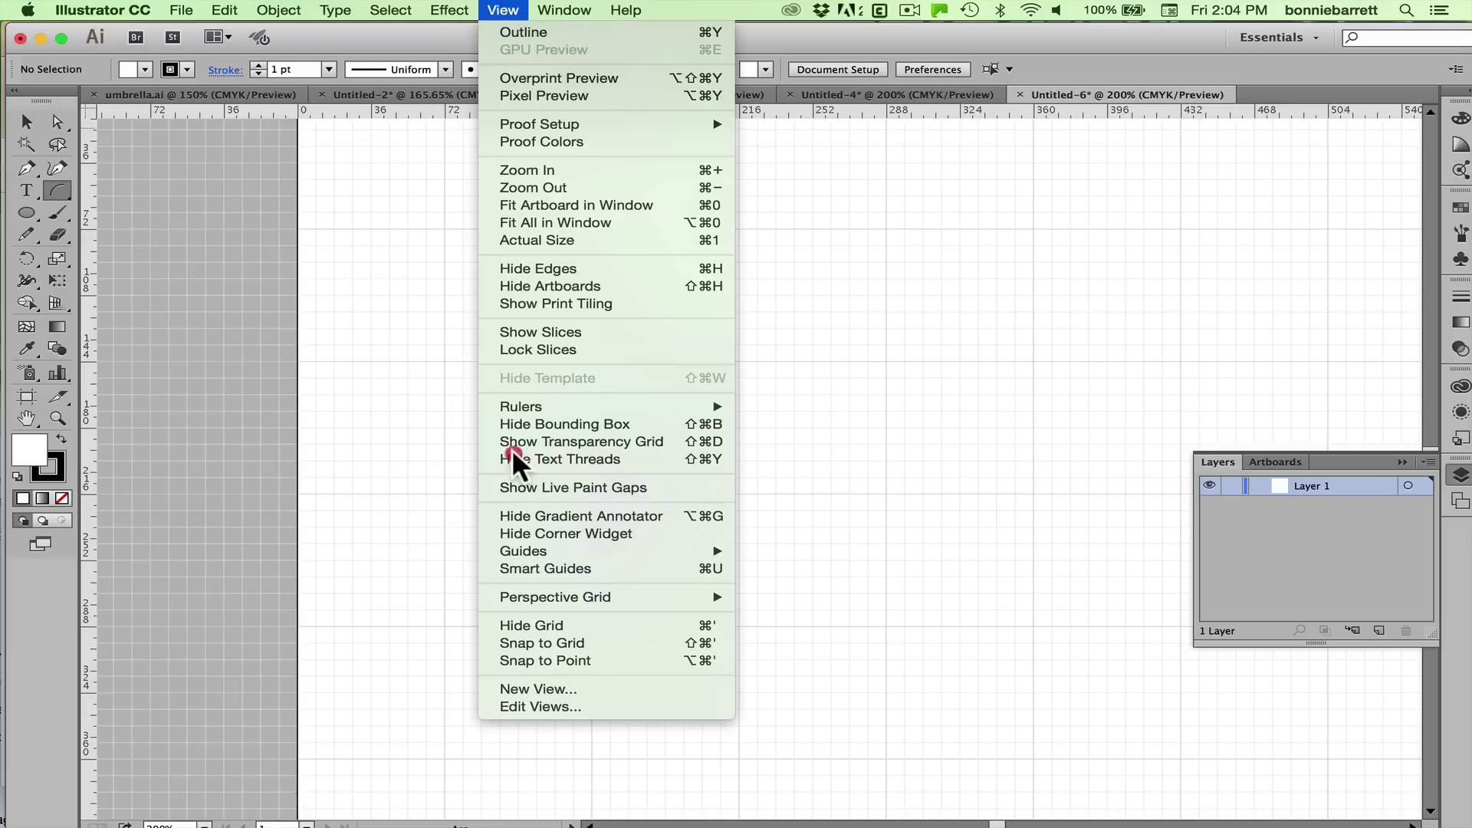
click(535, 643)
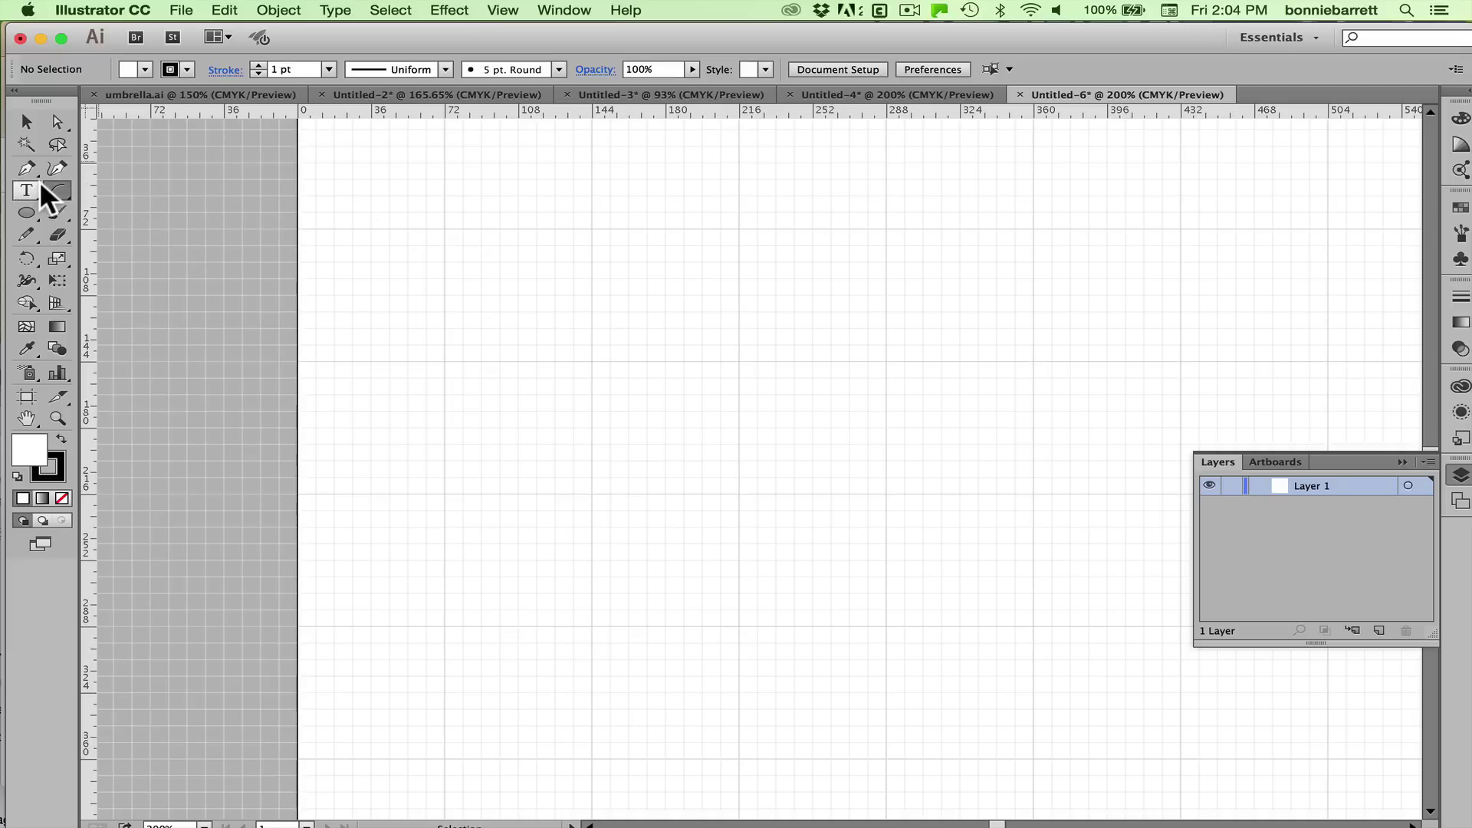
- Draw a large white-filled circle on the grid with the Ellipse tool
drag(24, 204, 109, 256)
mouse_move(436, 222)
mouse_down()
mouse_move(612, 454)
mouse_move(752, 601)
mouse_move(1066, 782)
mouse_move(1171, 808)
mouse_move(1091, 761)
mouse_move(952, 614)
mouse_up()
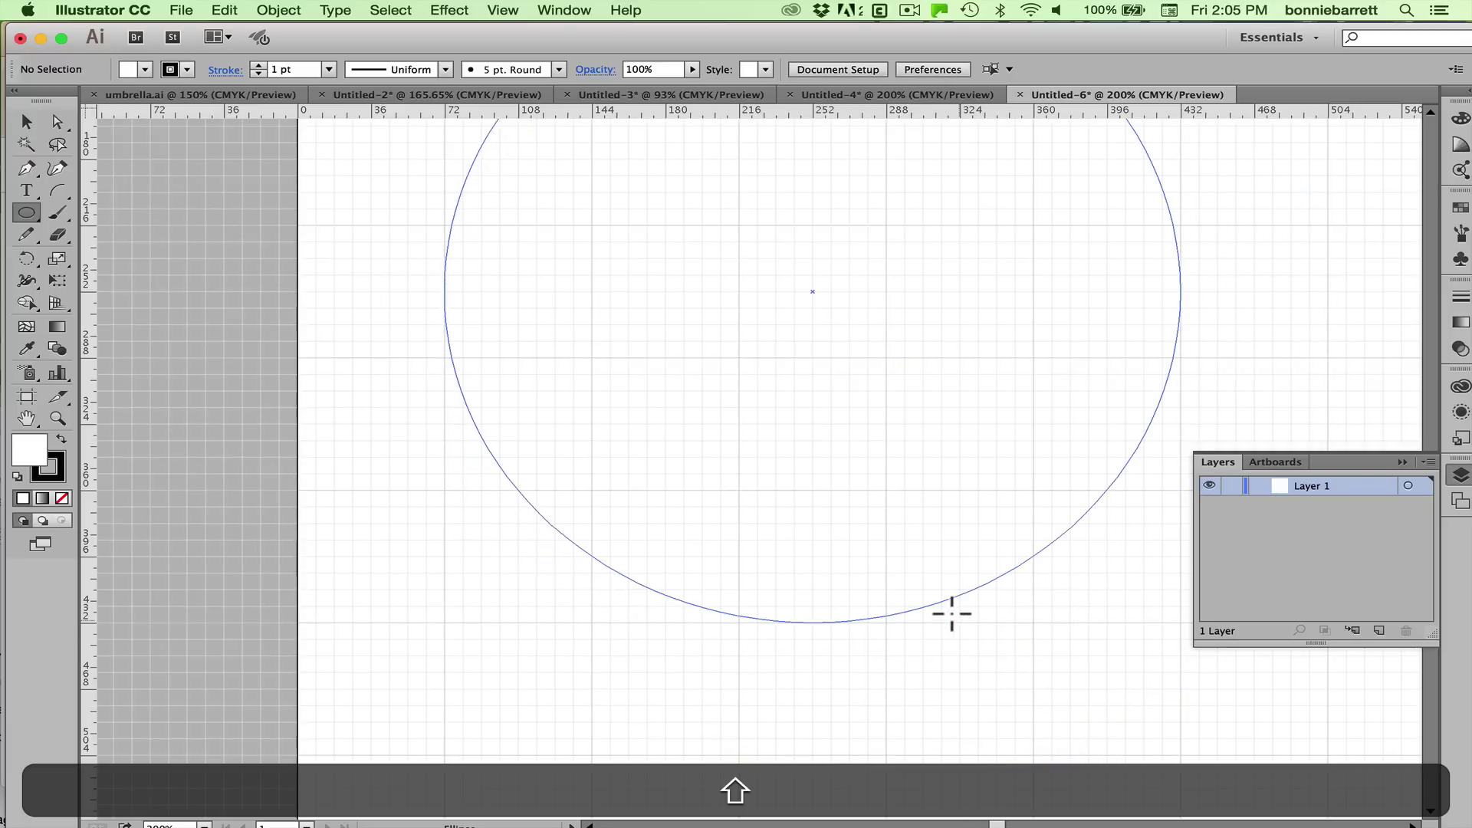
drag(952, 613, 952, 613)
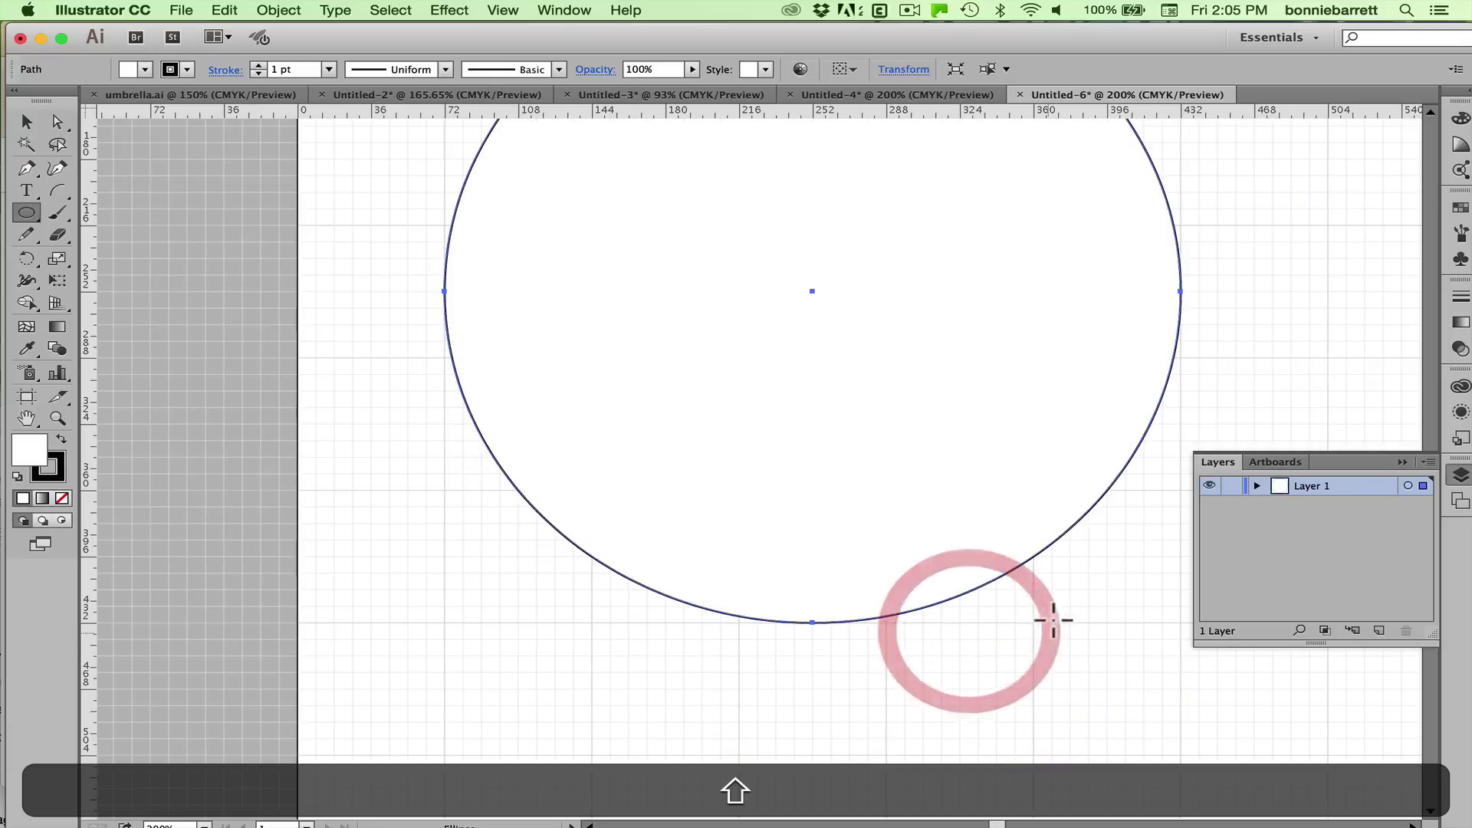
- Collapse the Layers panel and compare with the umbrella in Untitled-4 before returning to Untitled-6
click(1402, 462)
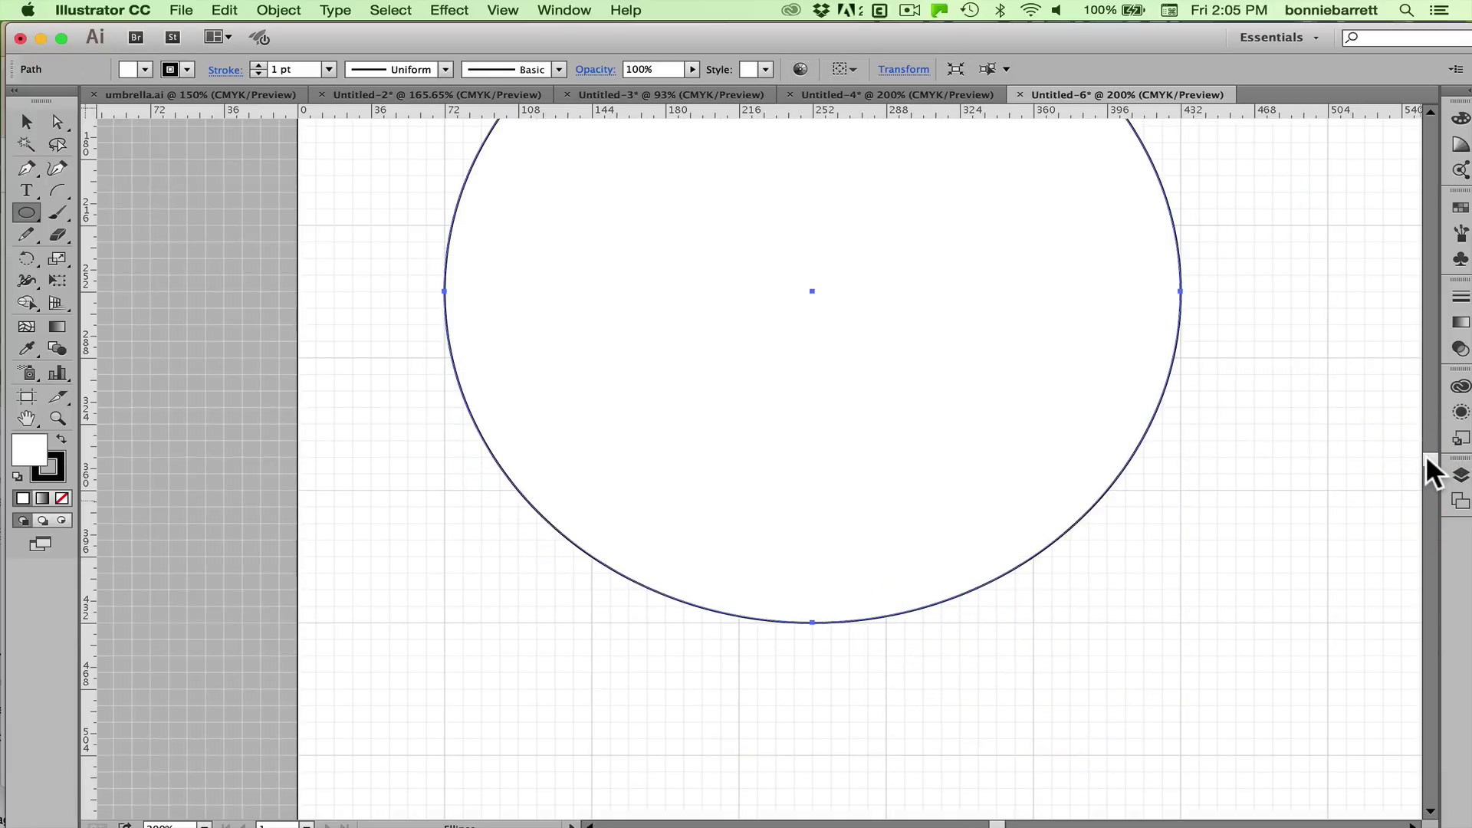
drag(1434, 468, 1428, 458)
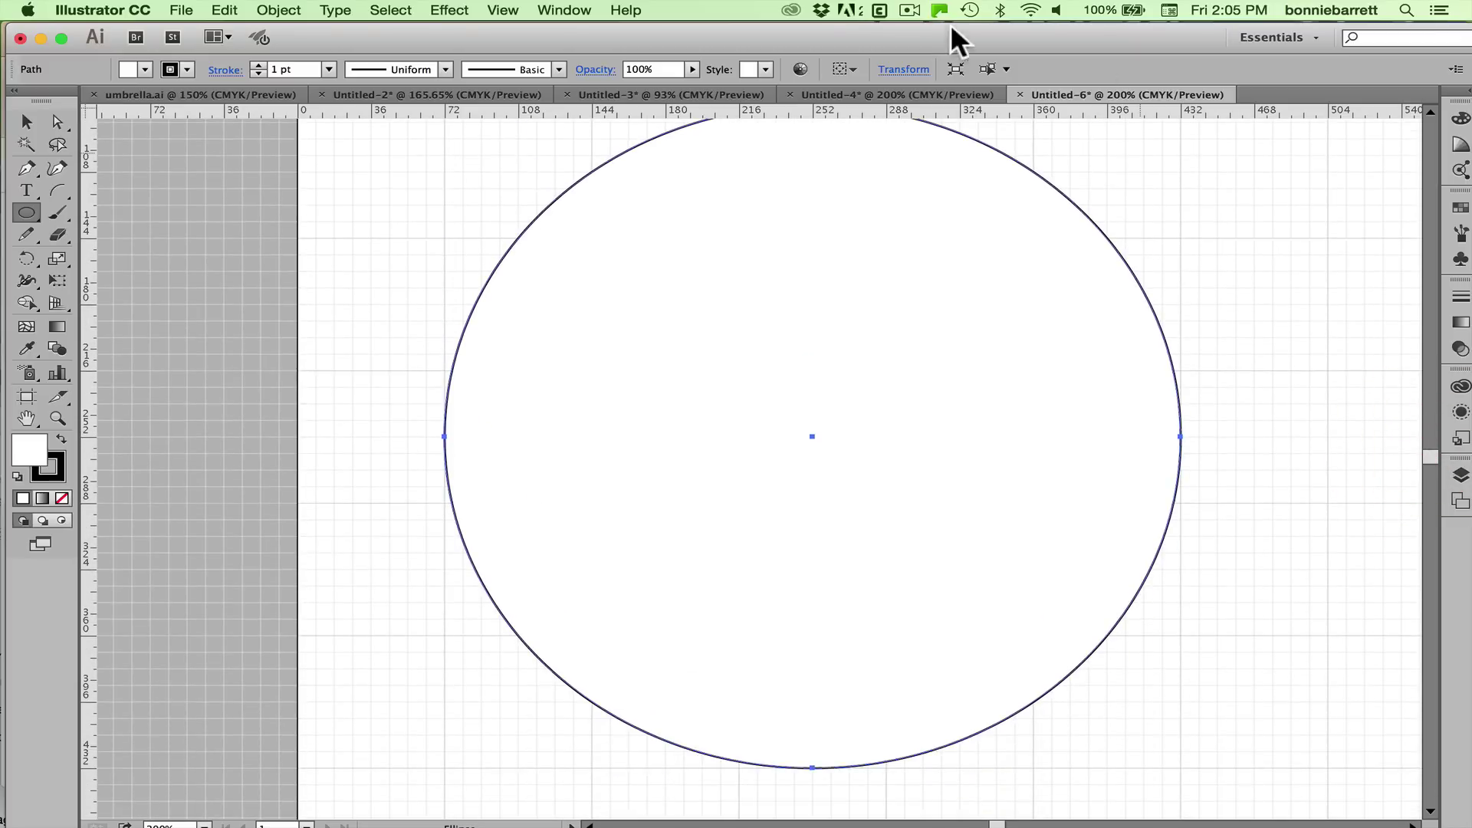
click(961, 88)
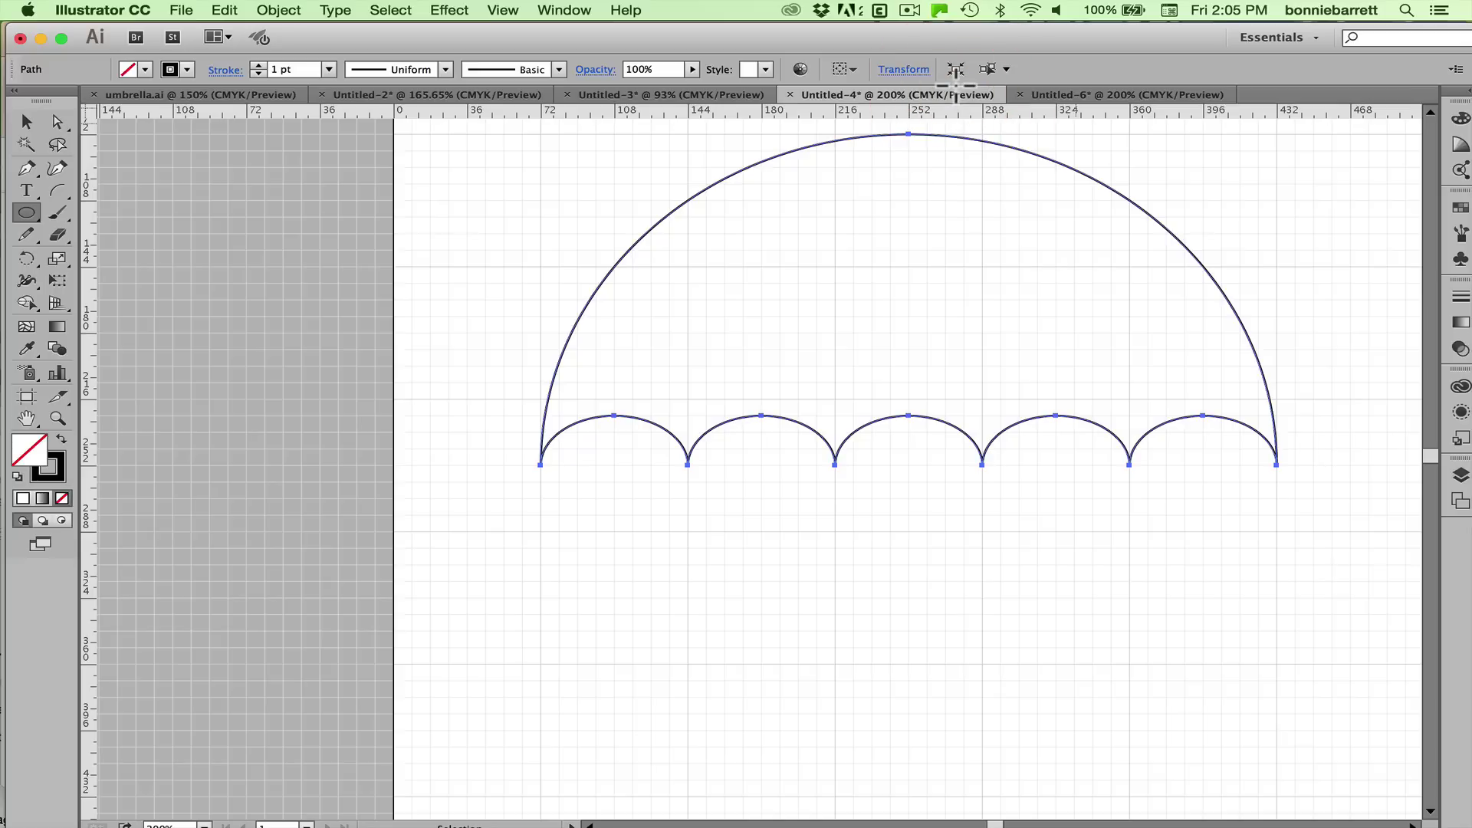
click(1046, 90)
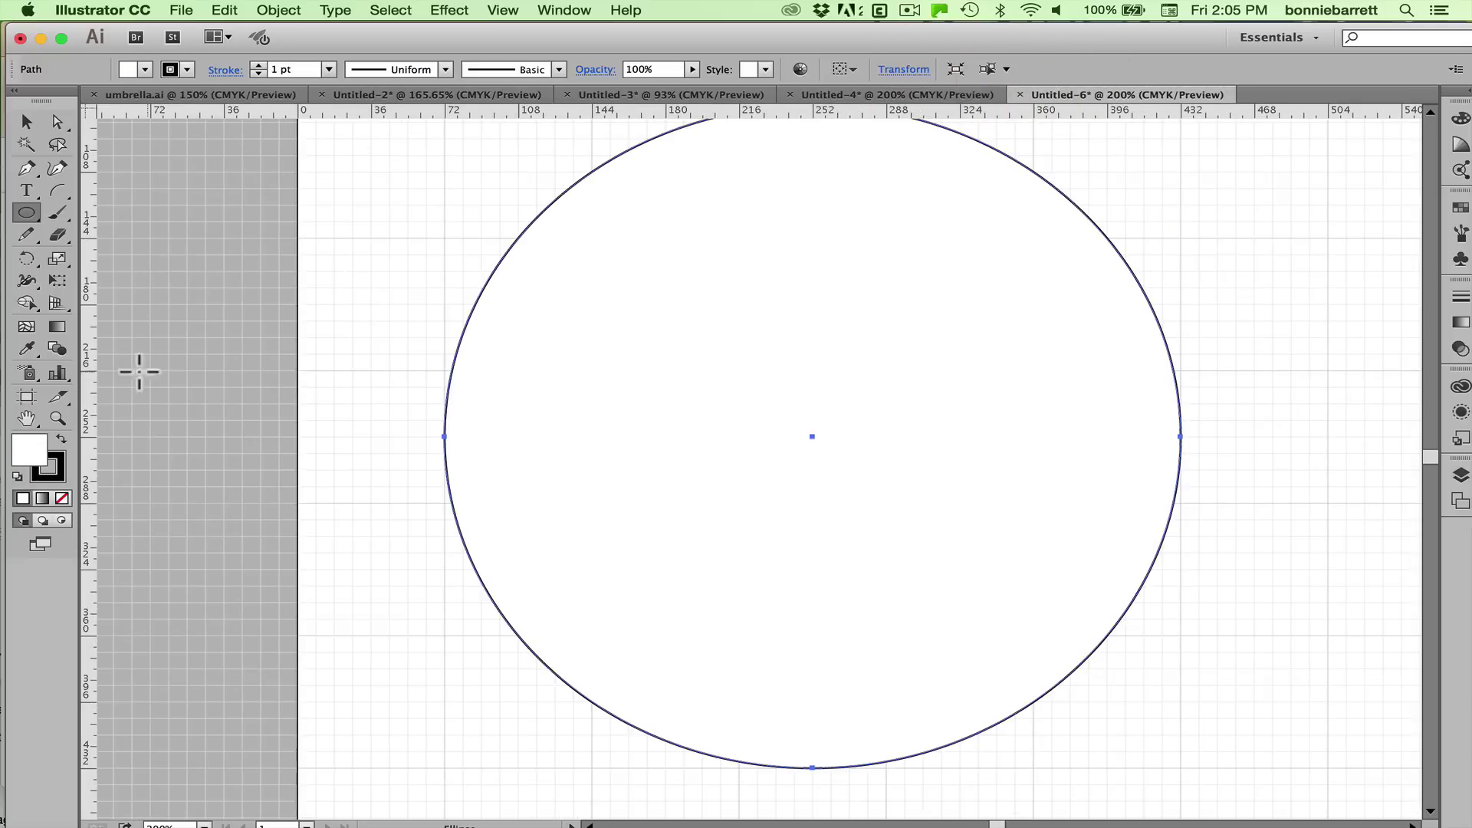
- Set the circle's fill to None and delete its bottom anchor point, leaving an open arc
click(61, 498)
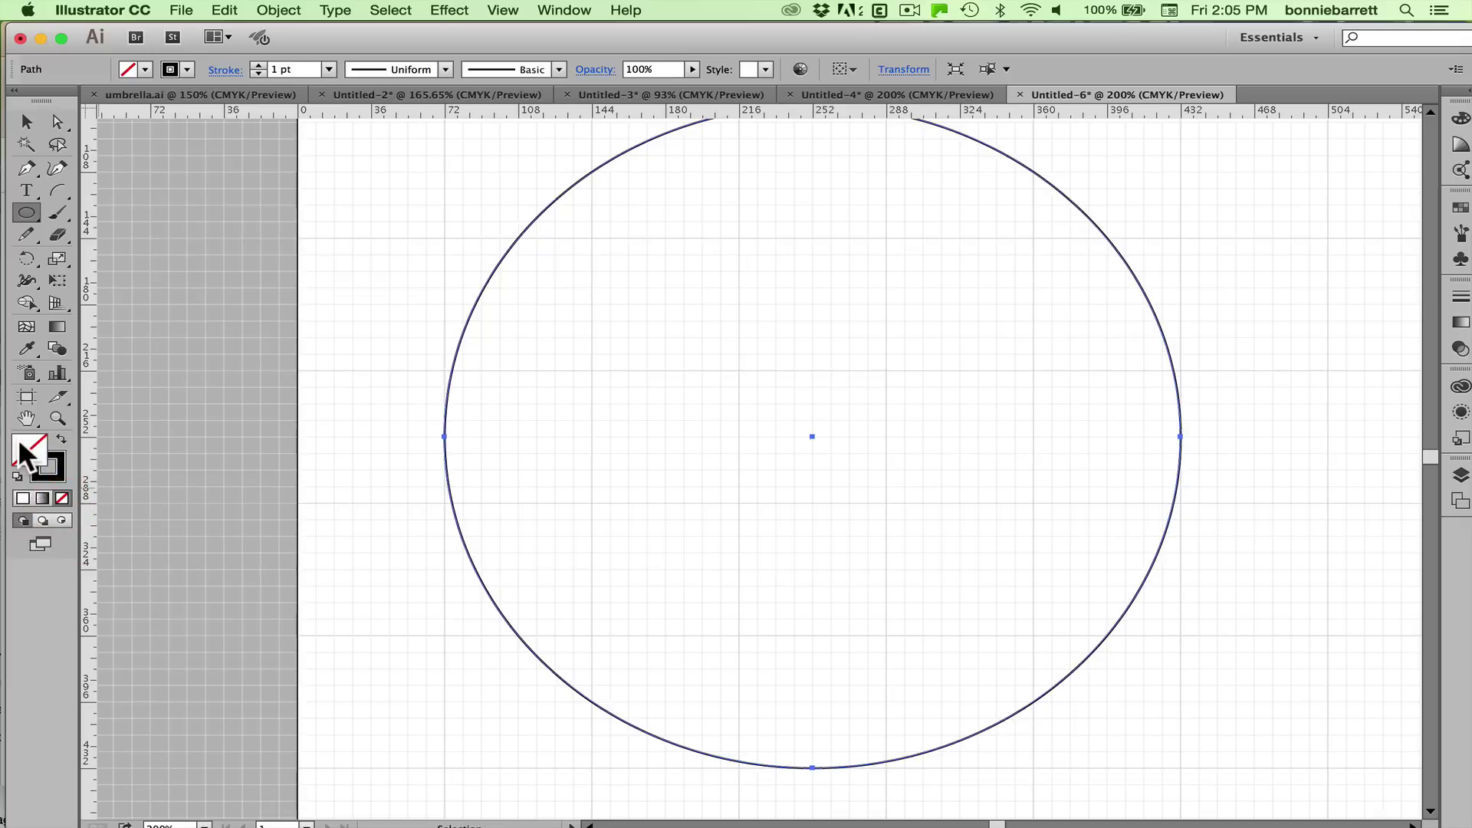
click(57, 120)
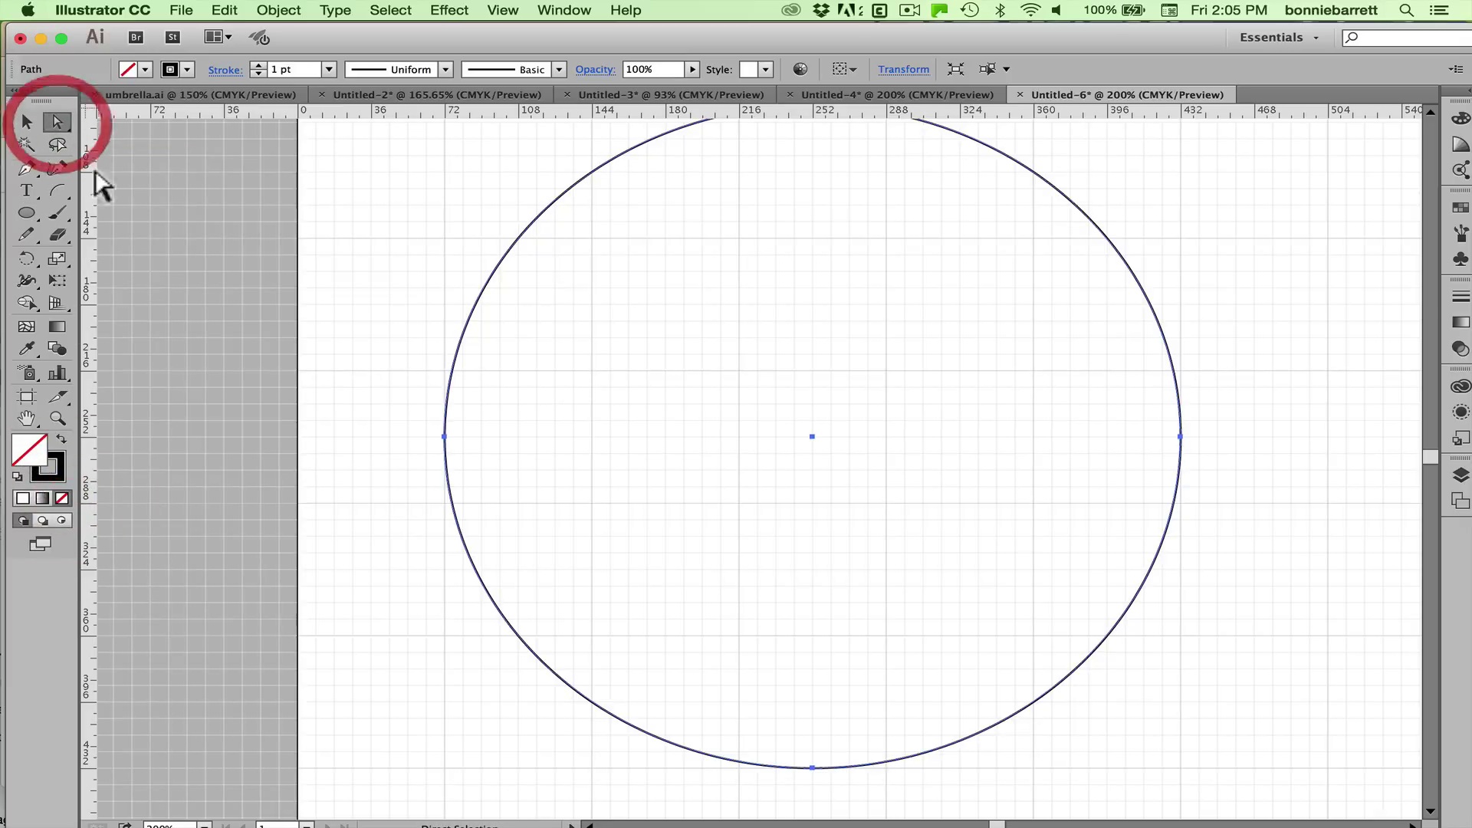
click(842, 773)
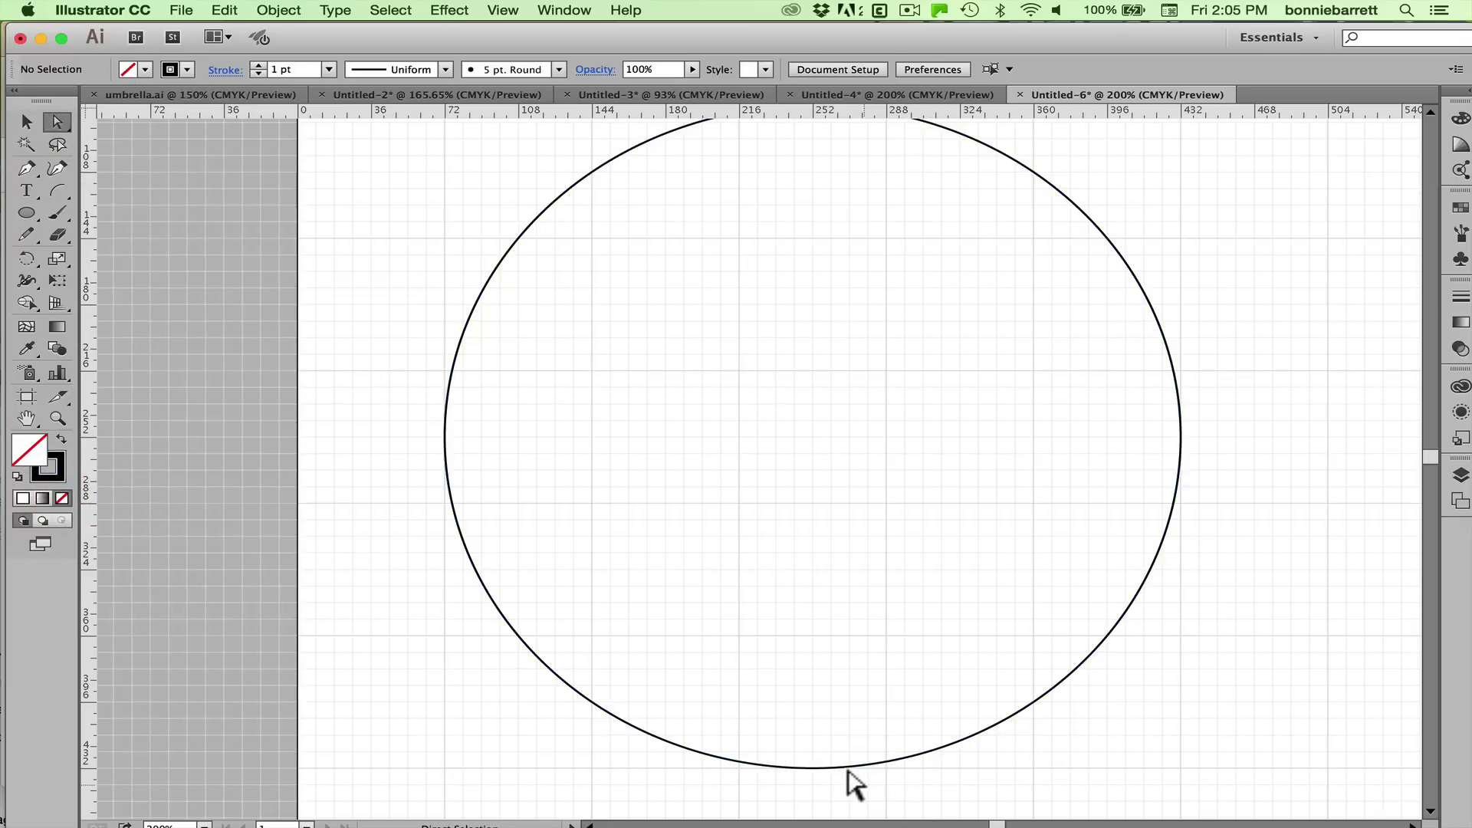
mouse_move(863, 786)
mouse_down()
mouse_move(795, 771)
mouse_move(786, 733)
mouse_move(795, 743)
mouse_up()
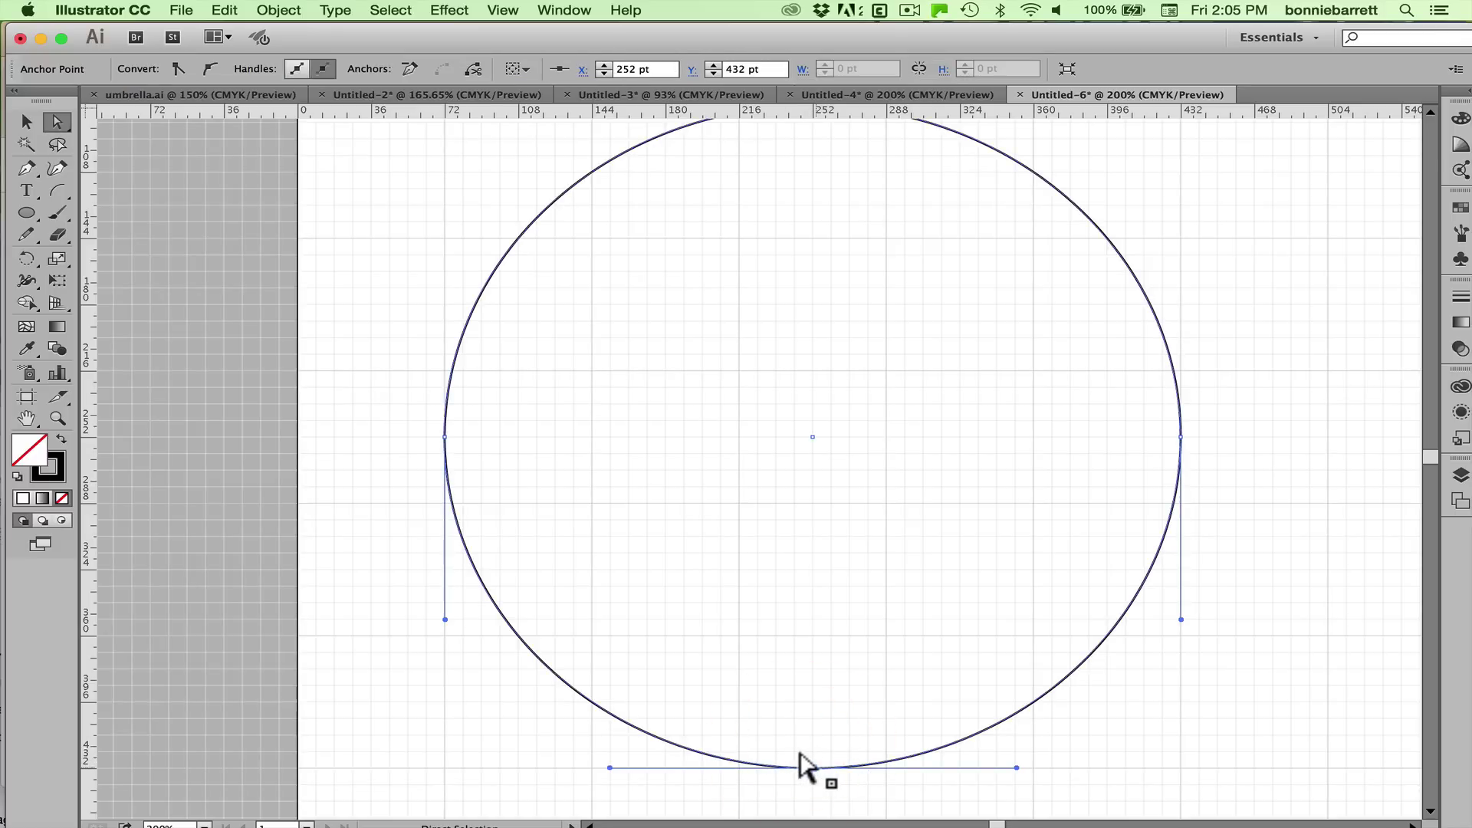
key(Delete)
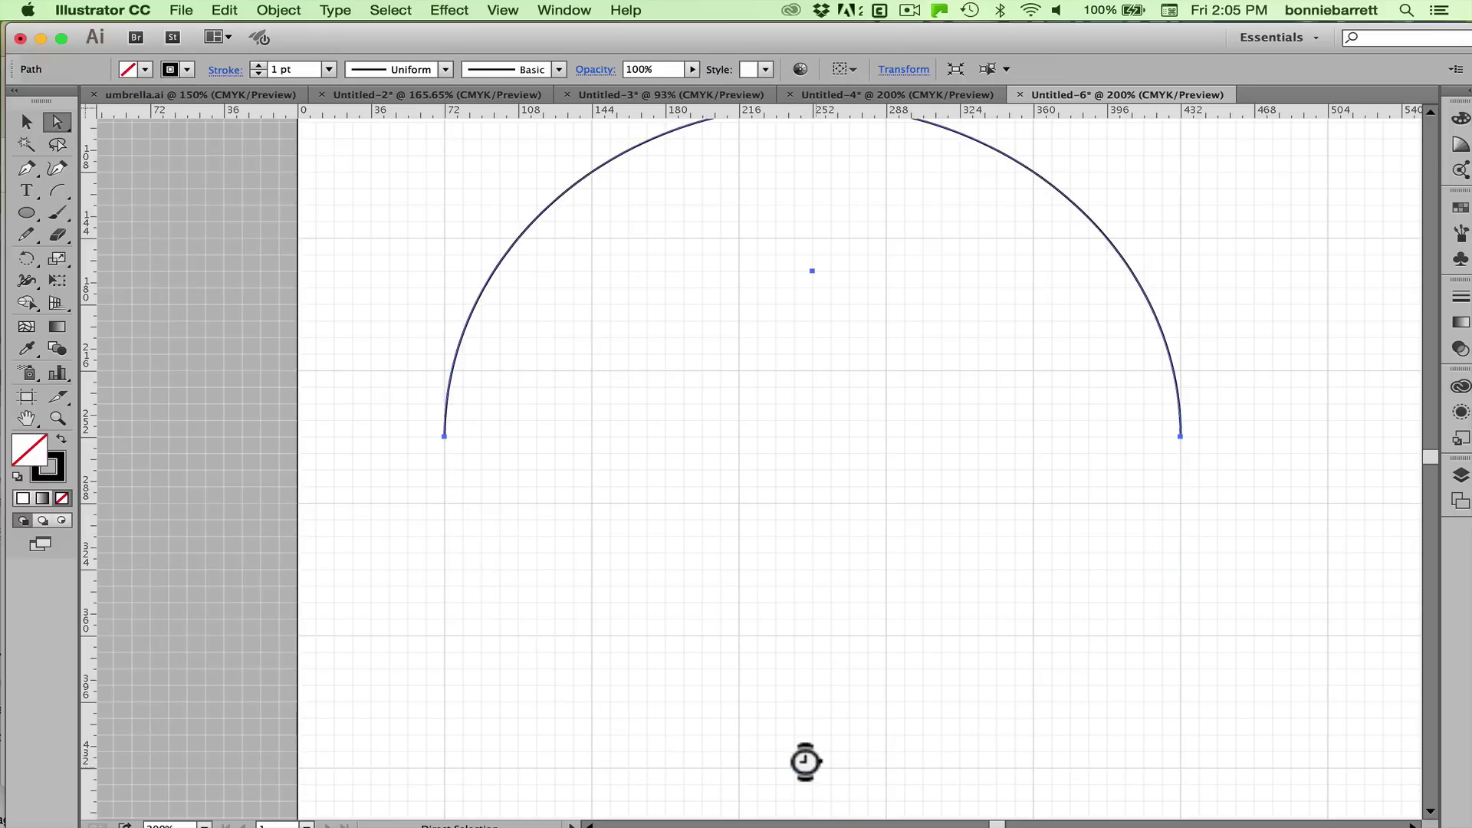
- Join the arc's endpoints with a straight edge via Object > Path > Join, then check the Untitled-4 reference
click(280, 11)
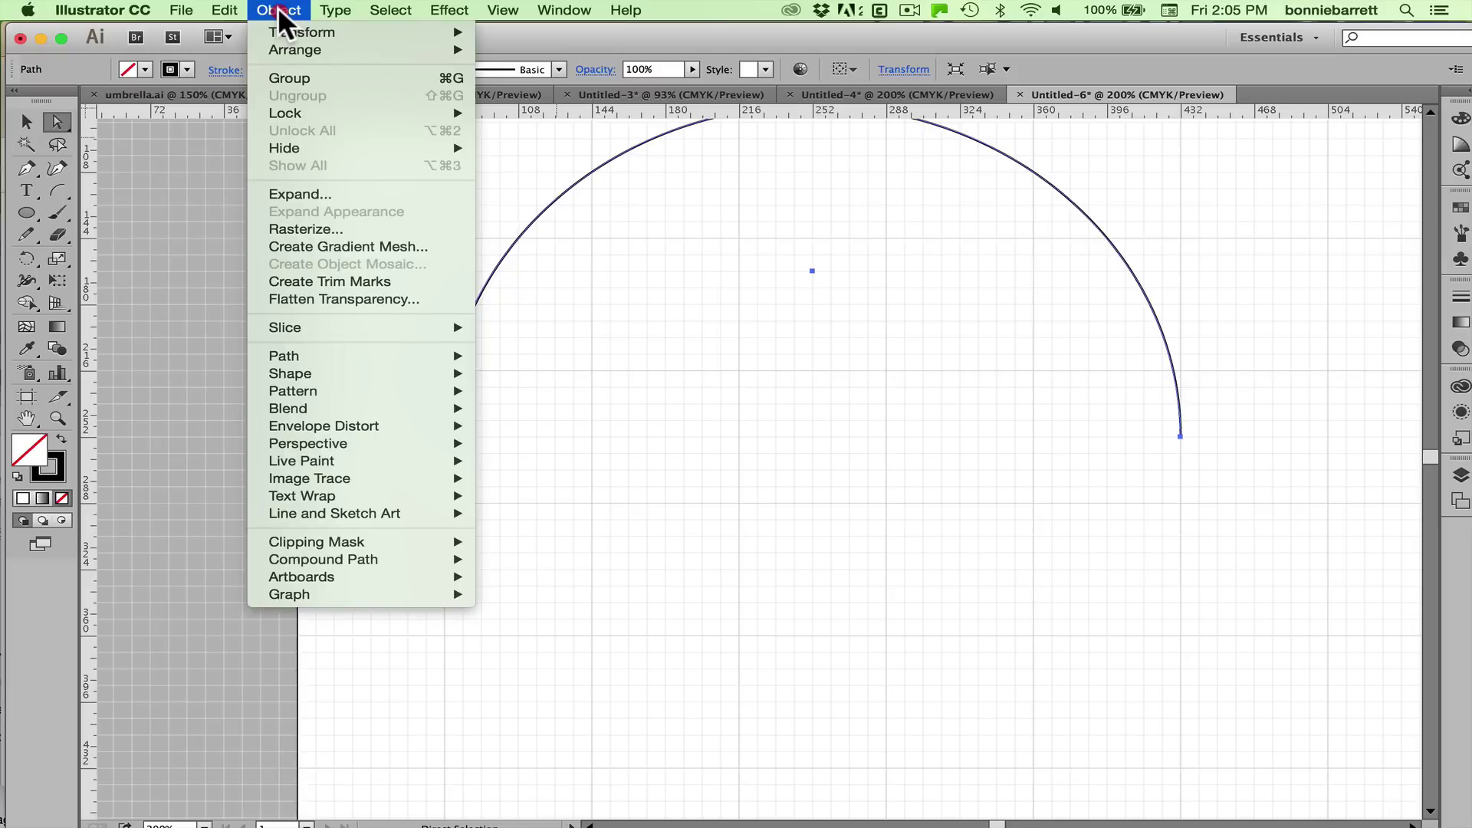
click(299, 351)
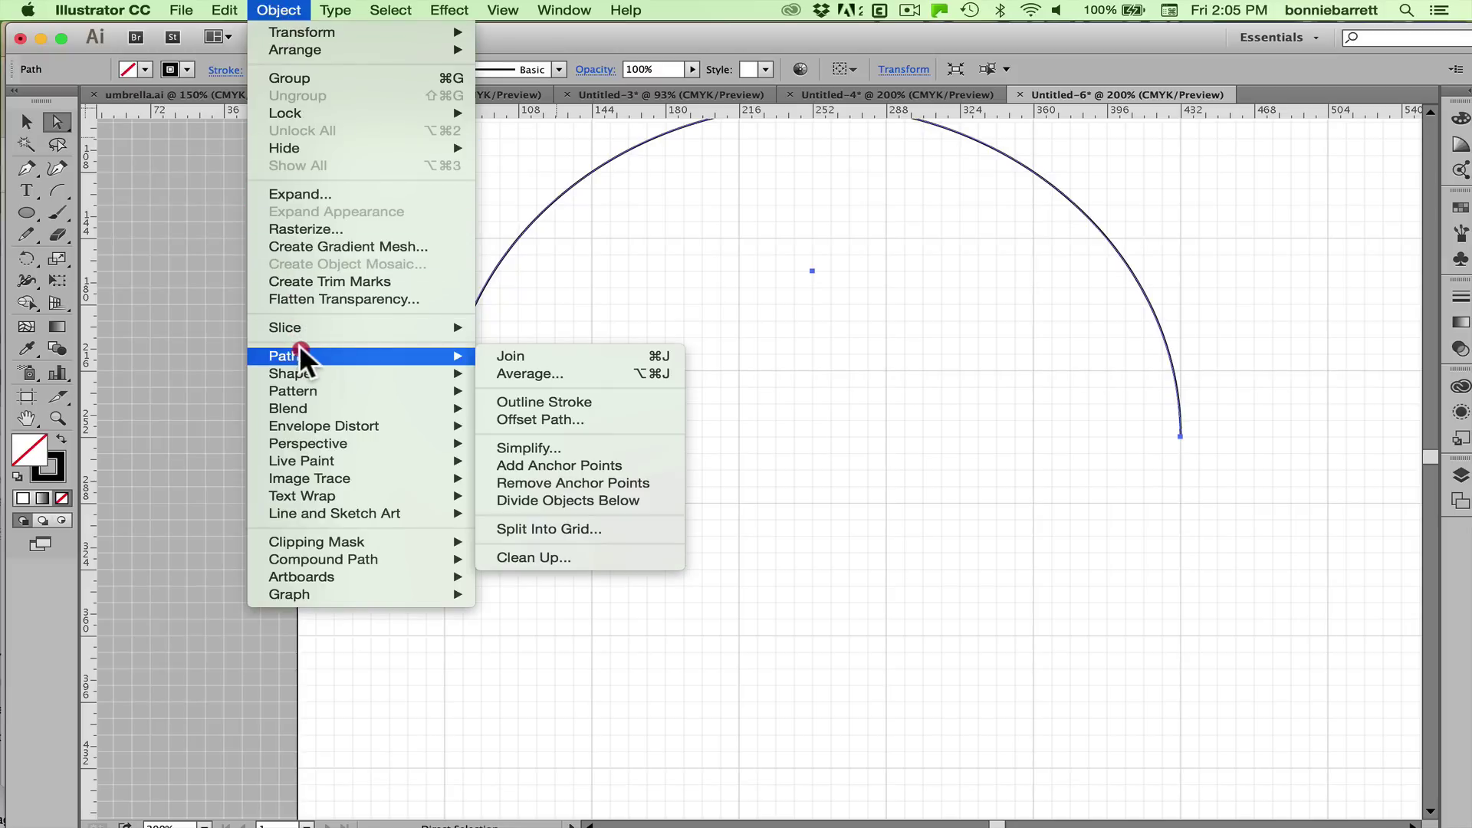
click(518, 356)
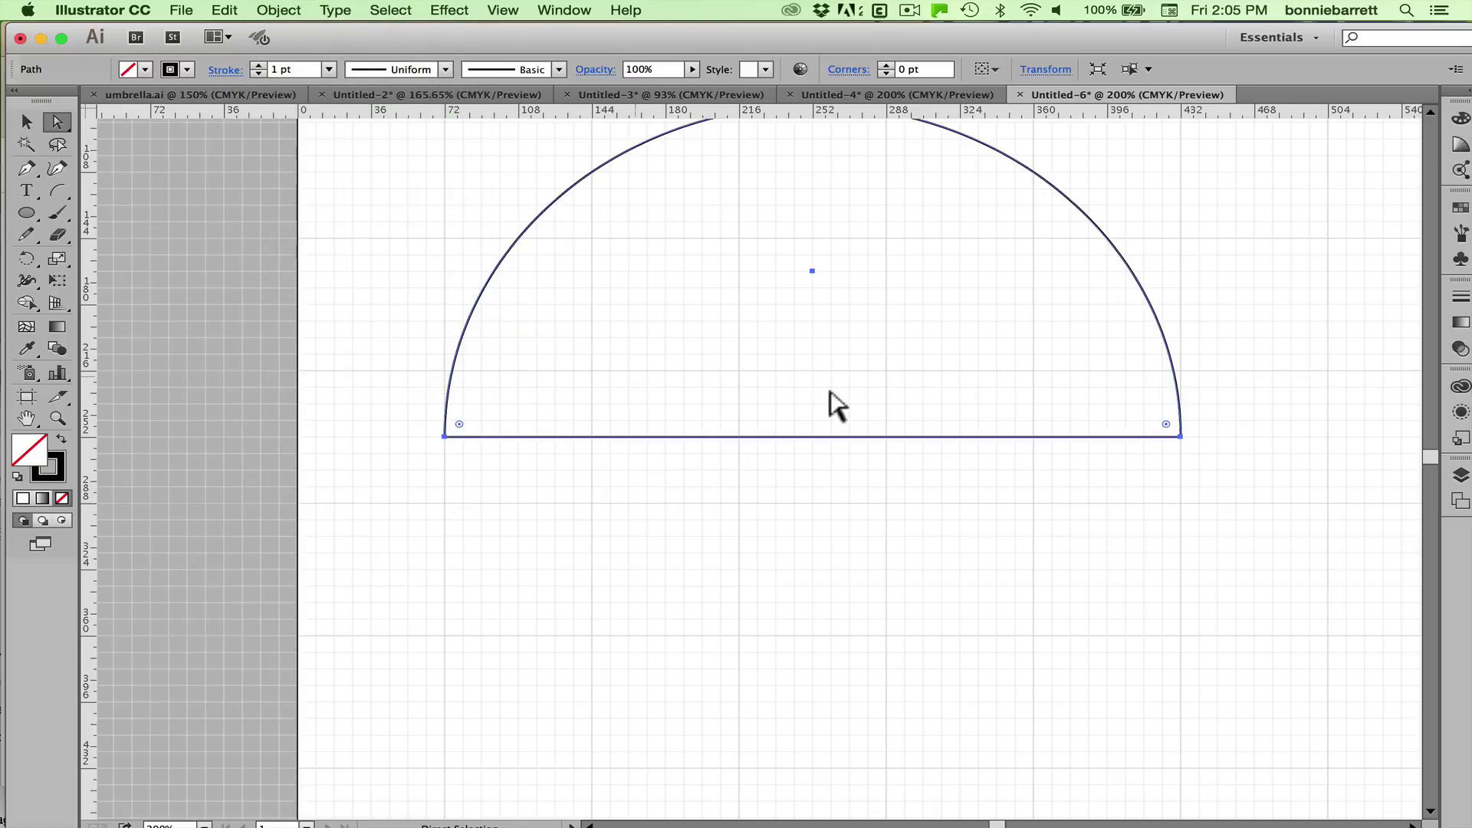
drag(1429, 454, 1429, 450)
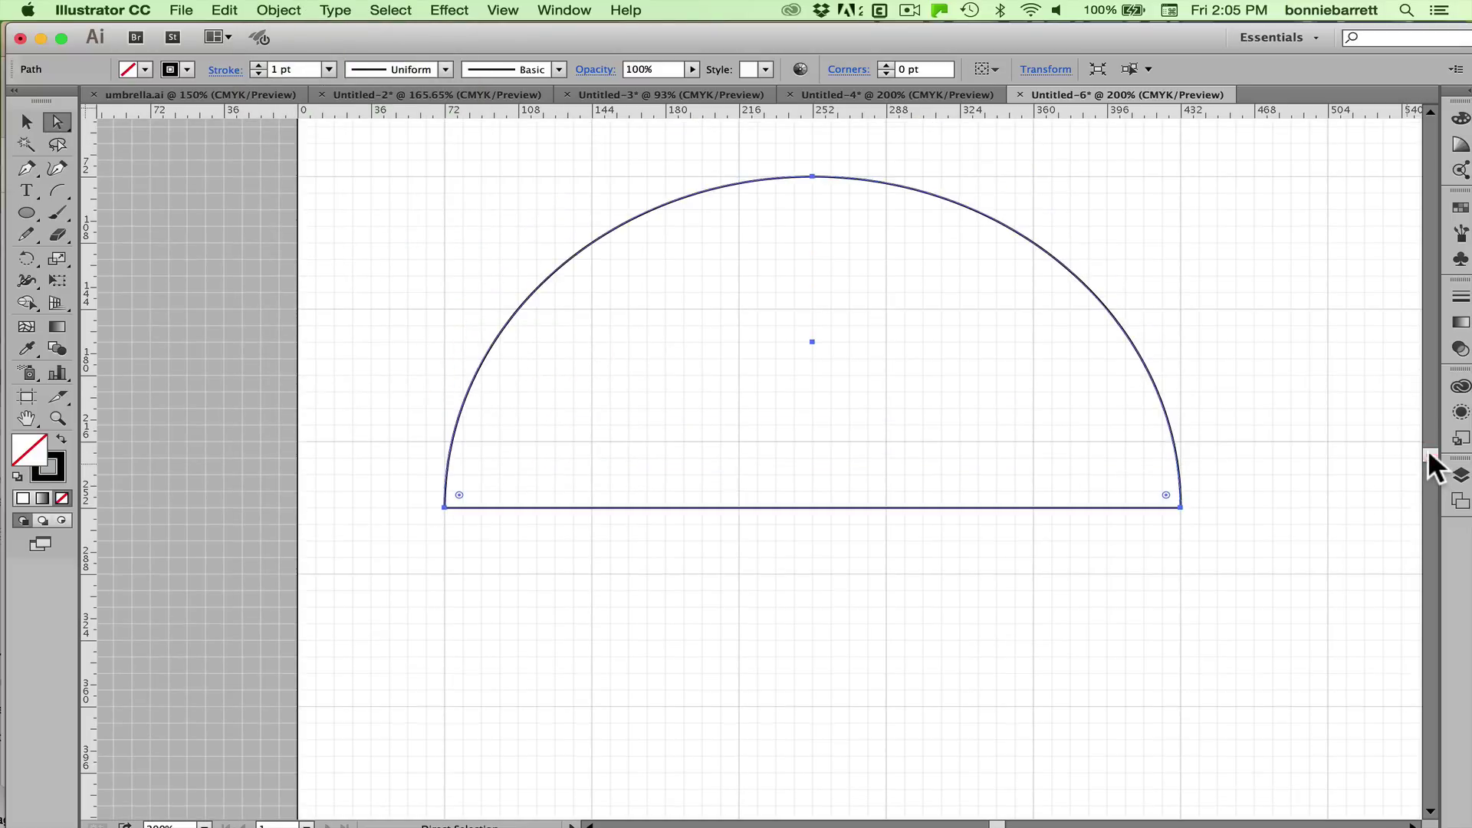
click(880, 92)
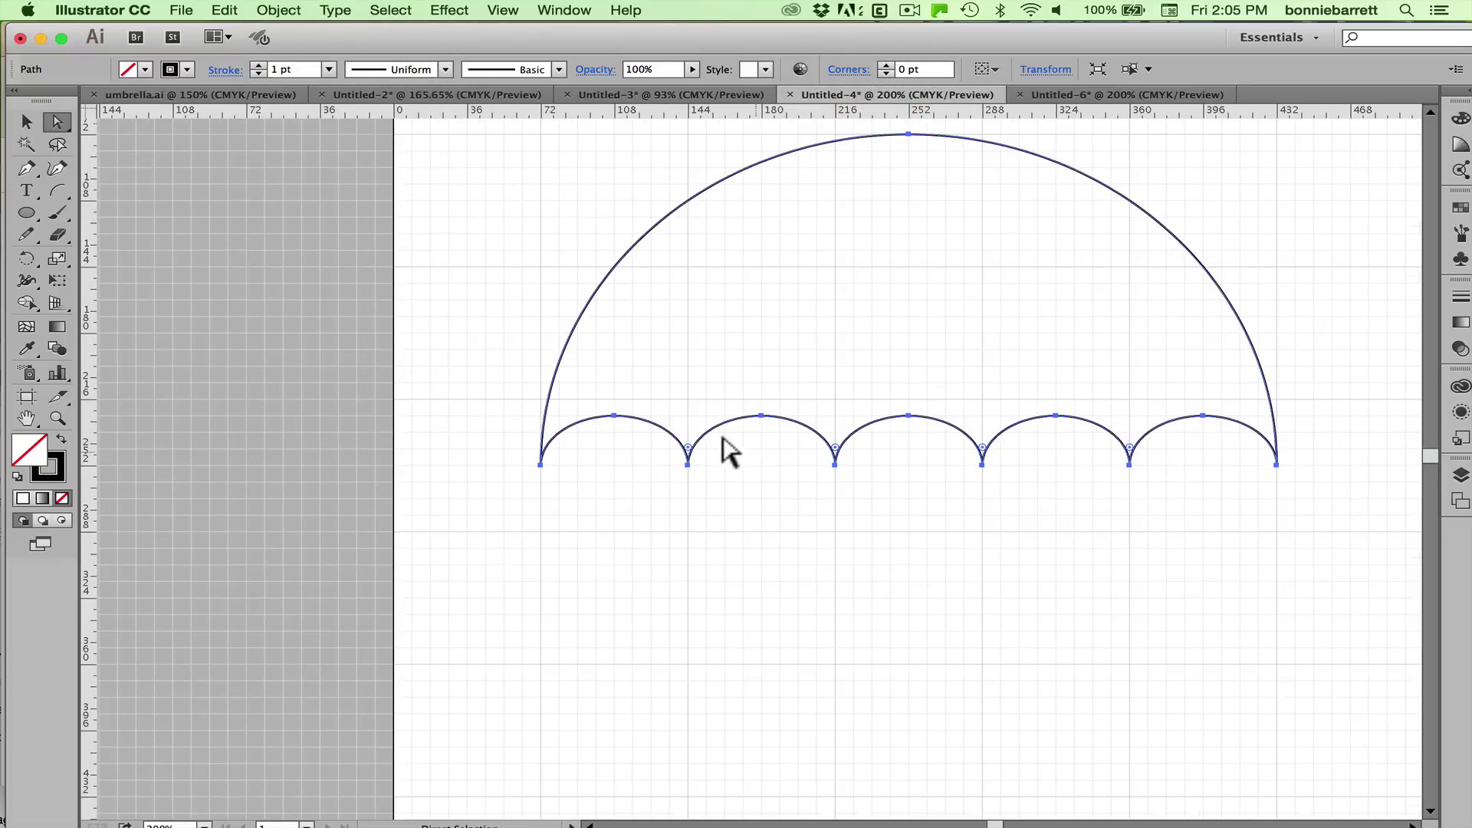
click(1060, 93)
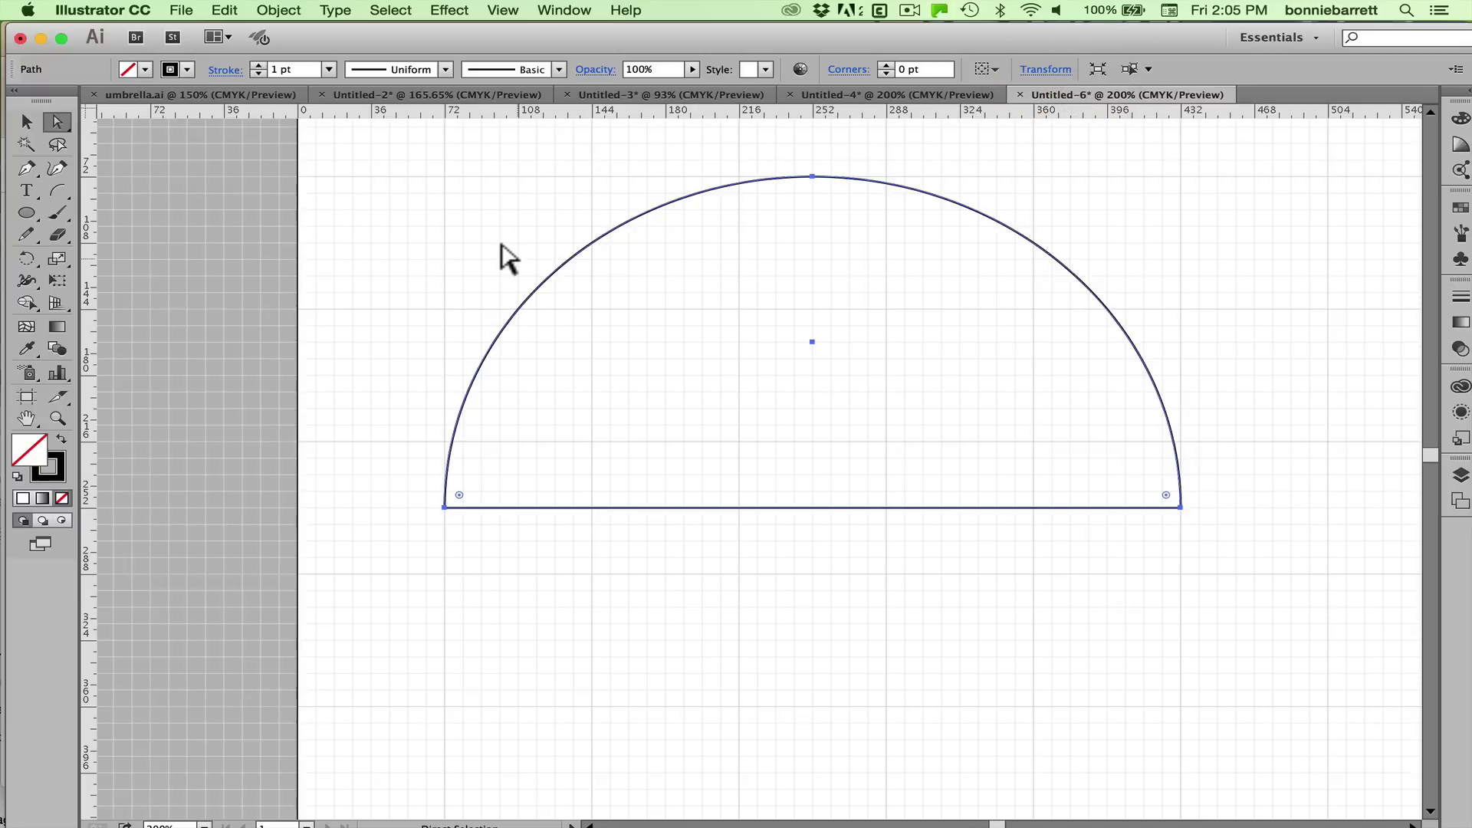
click(56, 418)
drag(375, 379, 739, 590)
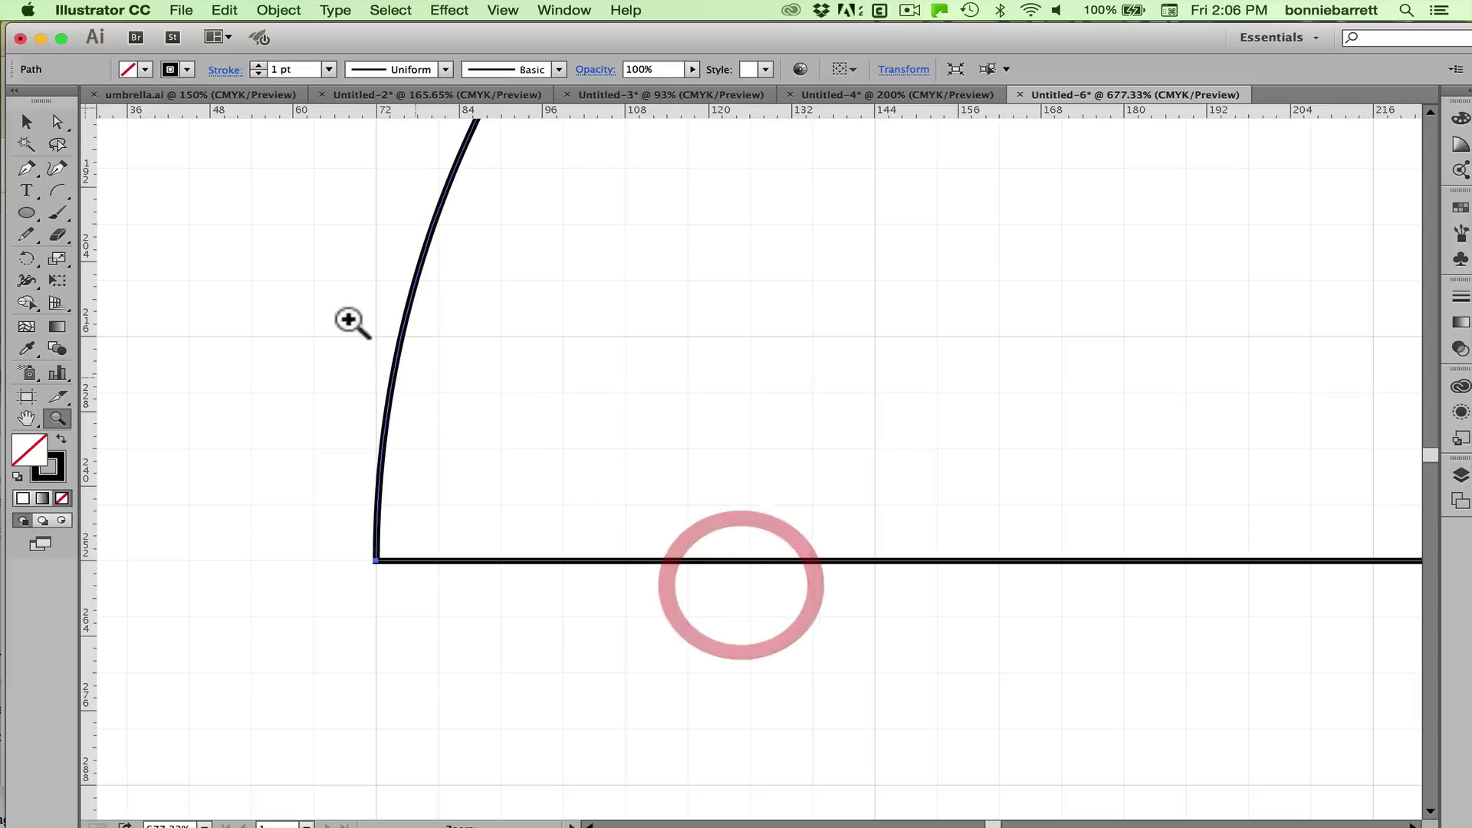
click(26, 210)
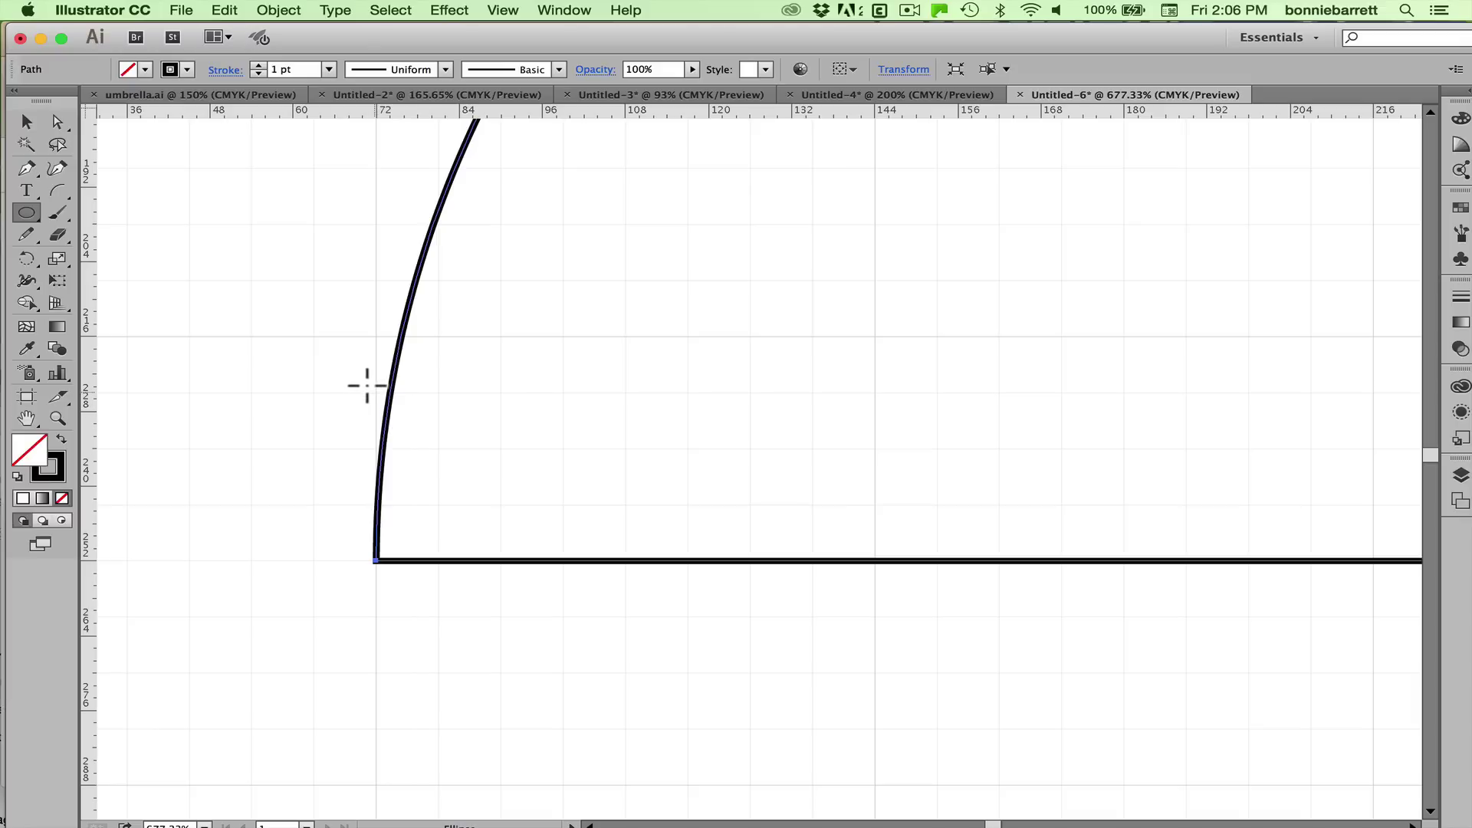
drag(368, 385, 860, 713)
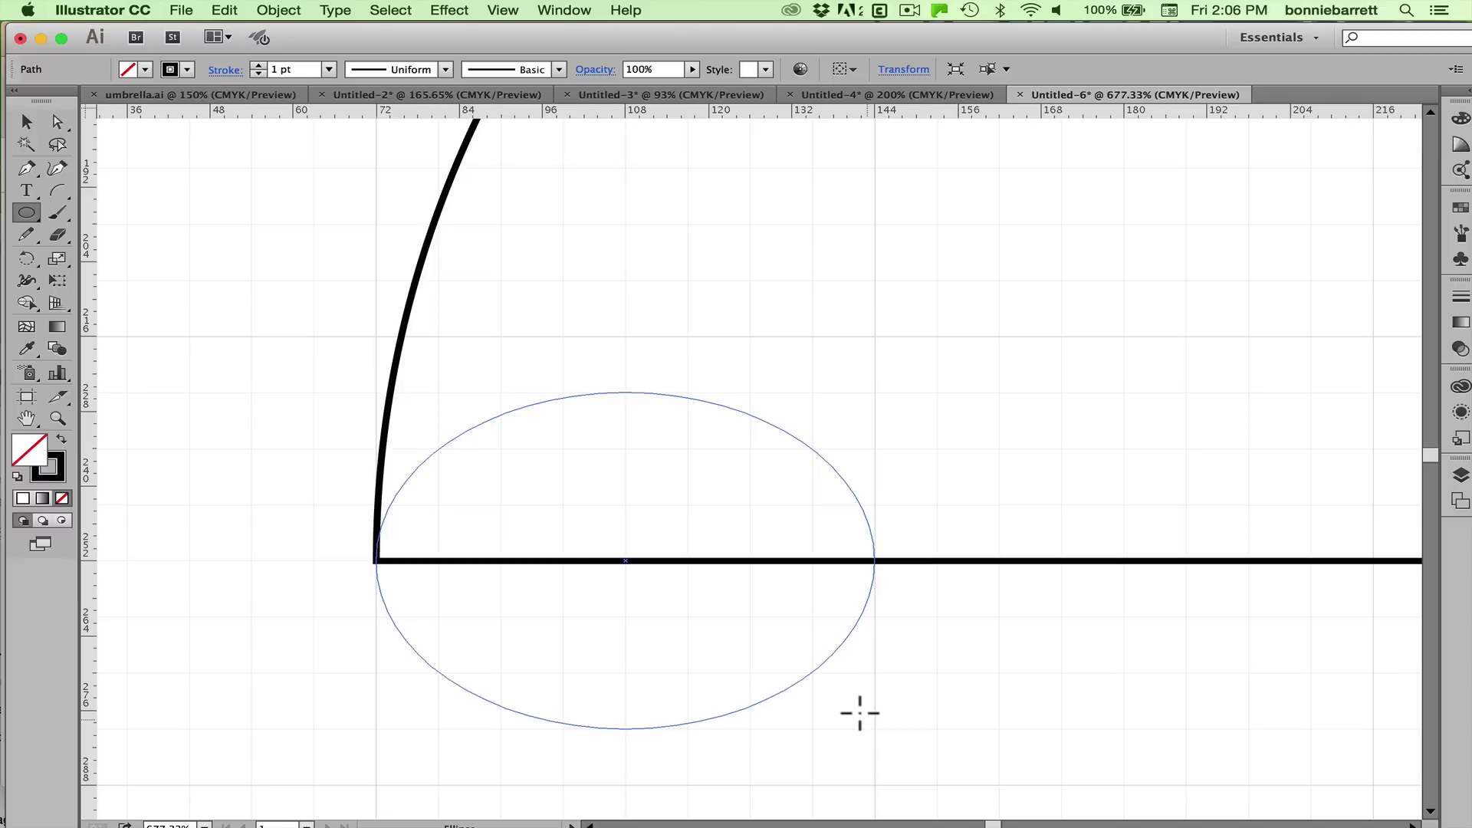
click(512, 4)
click(517, 26)
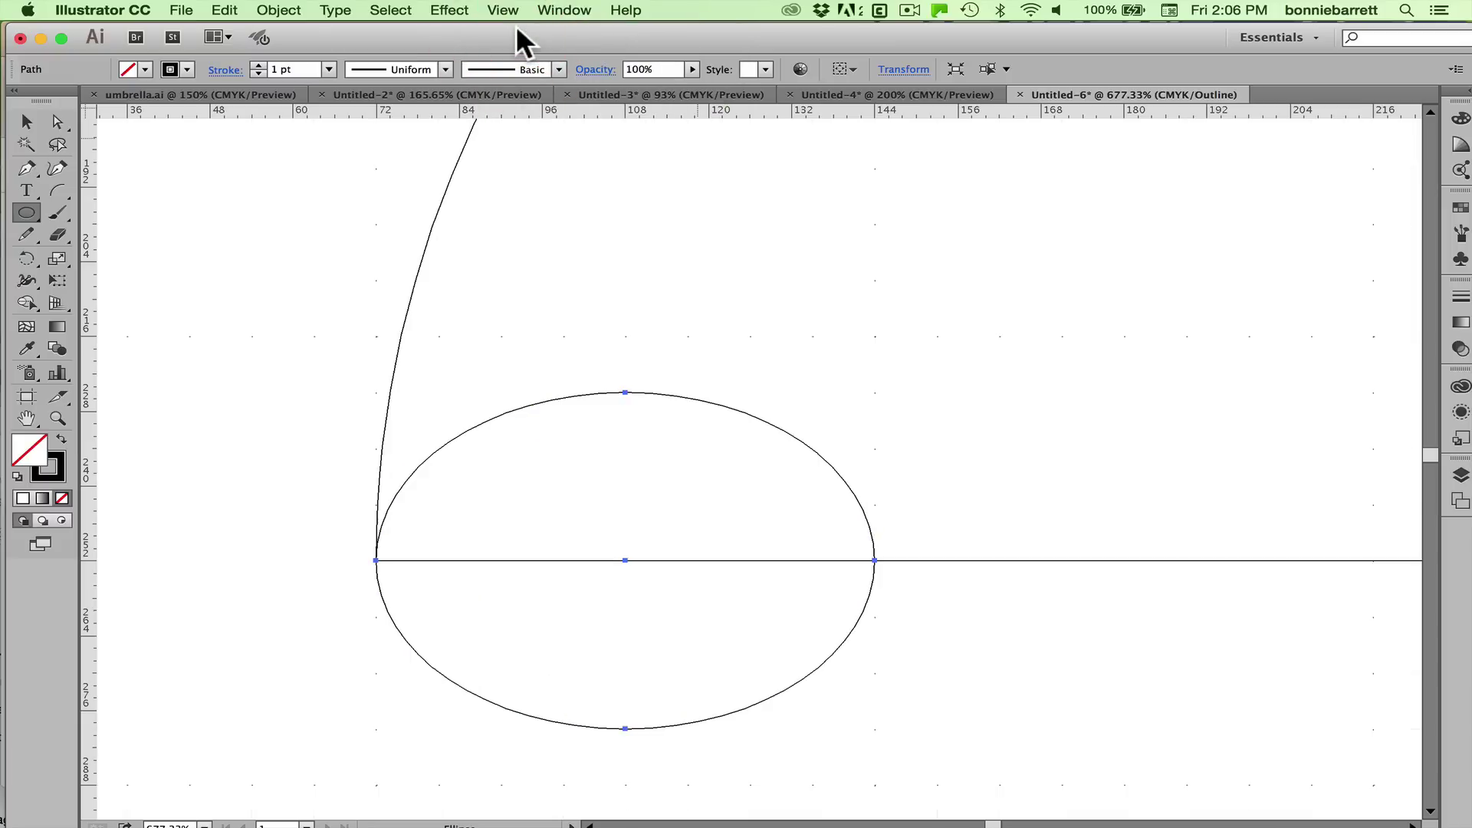
click(502, 20)
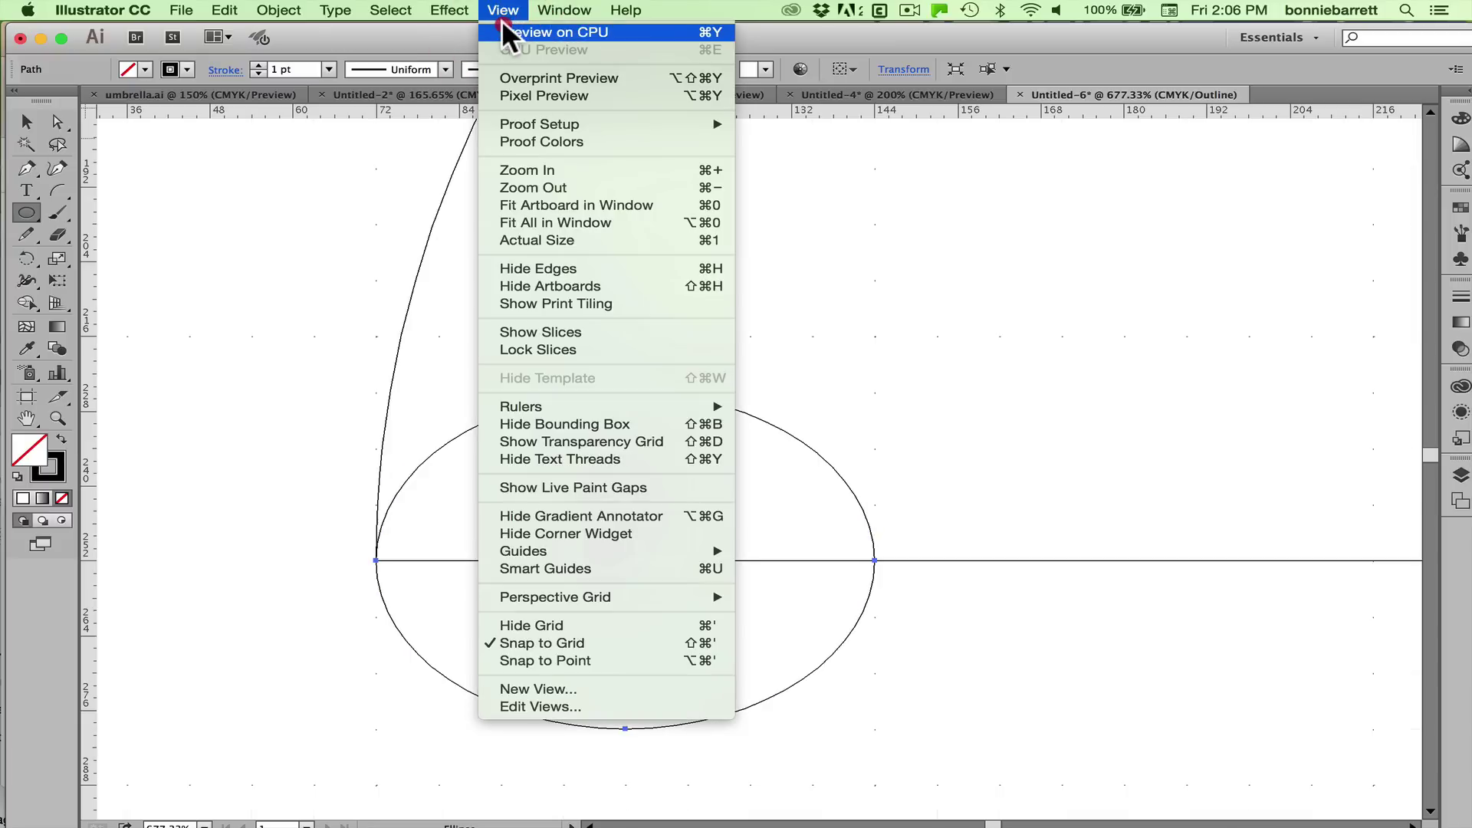
click(504, 27)
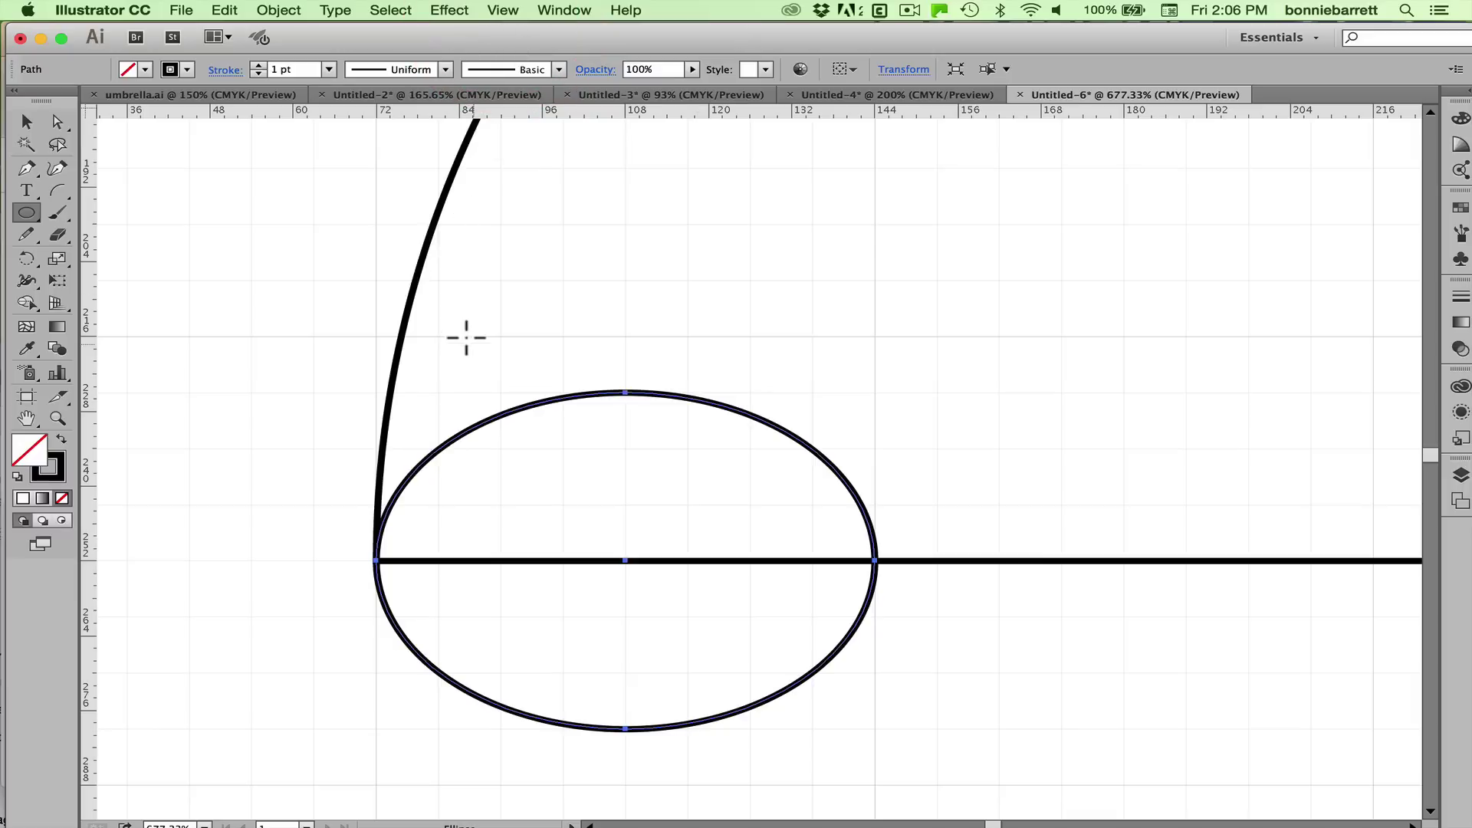
click(26, 123)
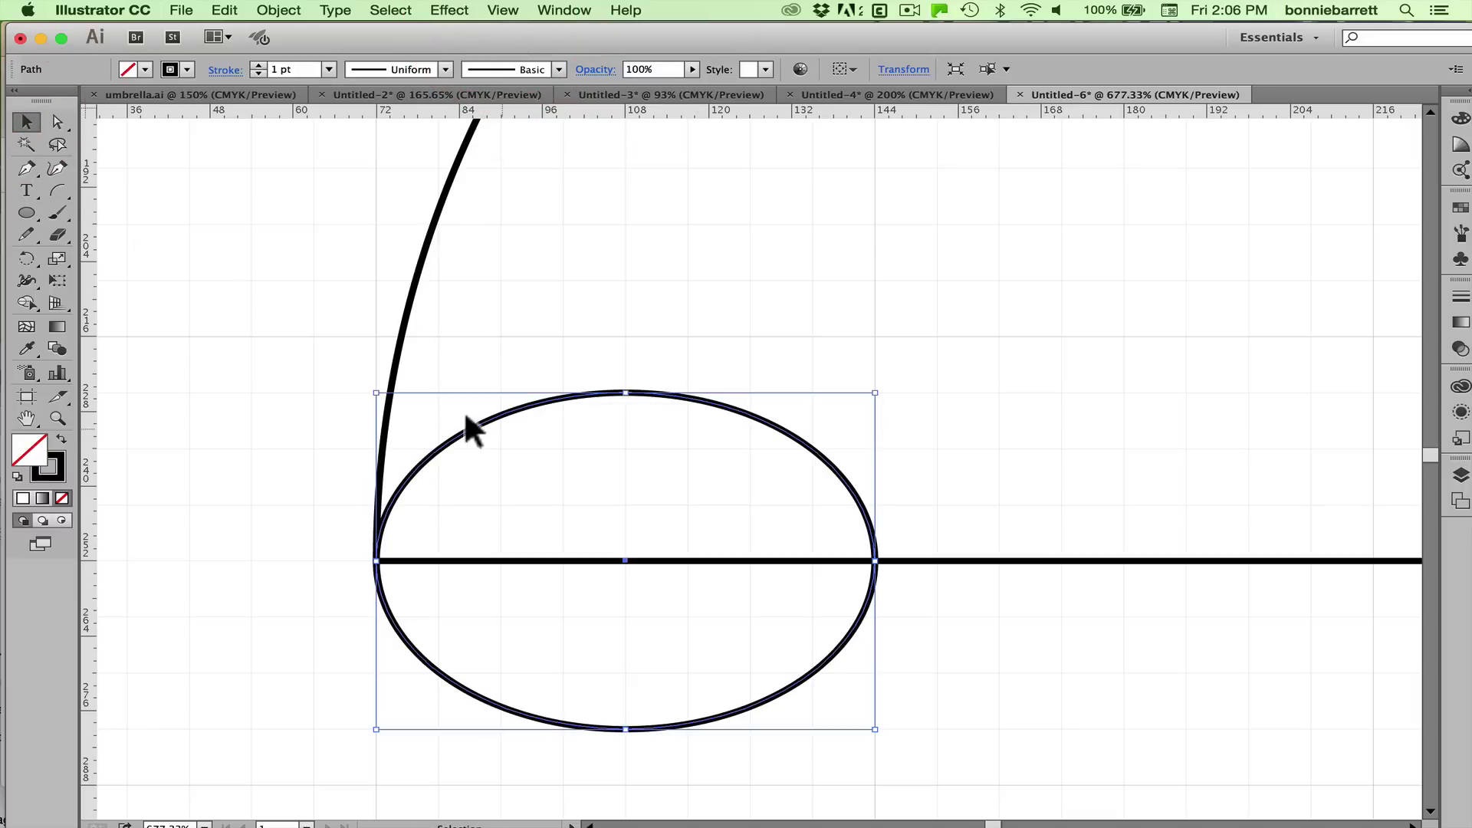
click(518, 379)
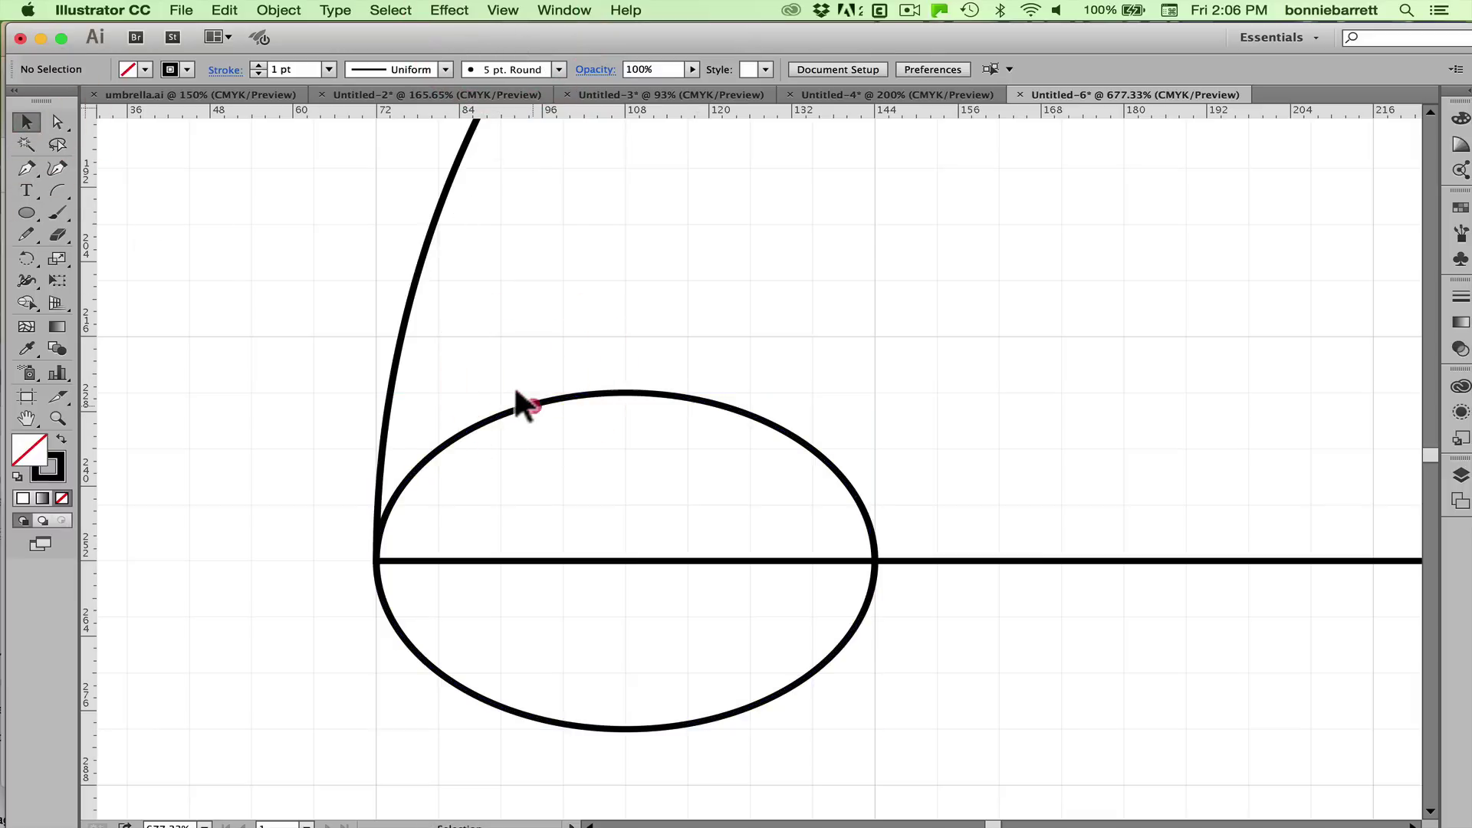
click(518, 397)
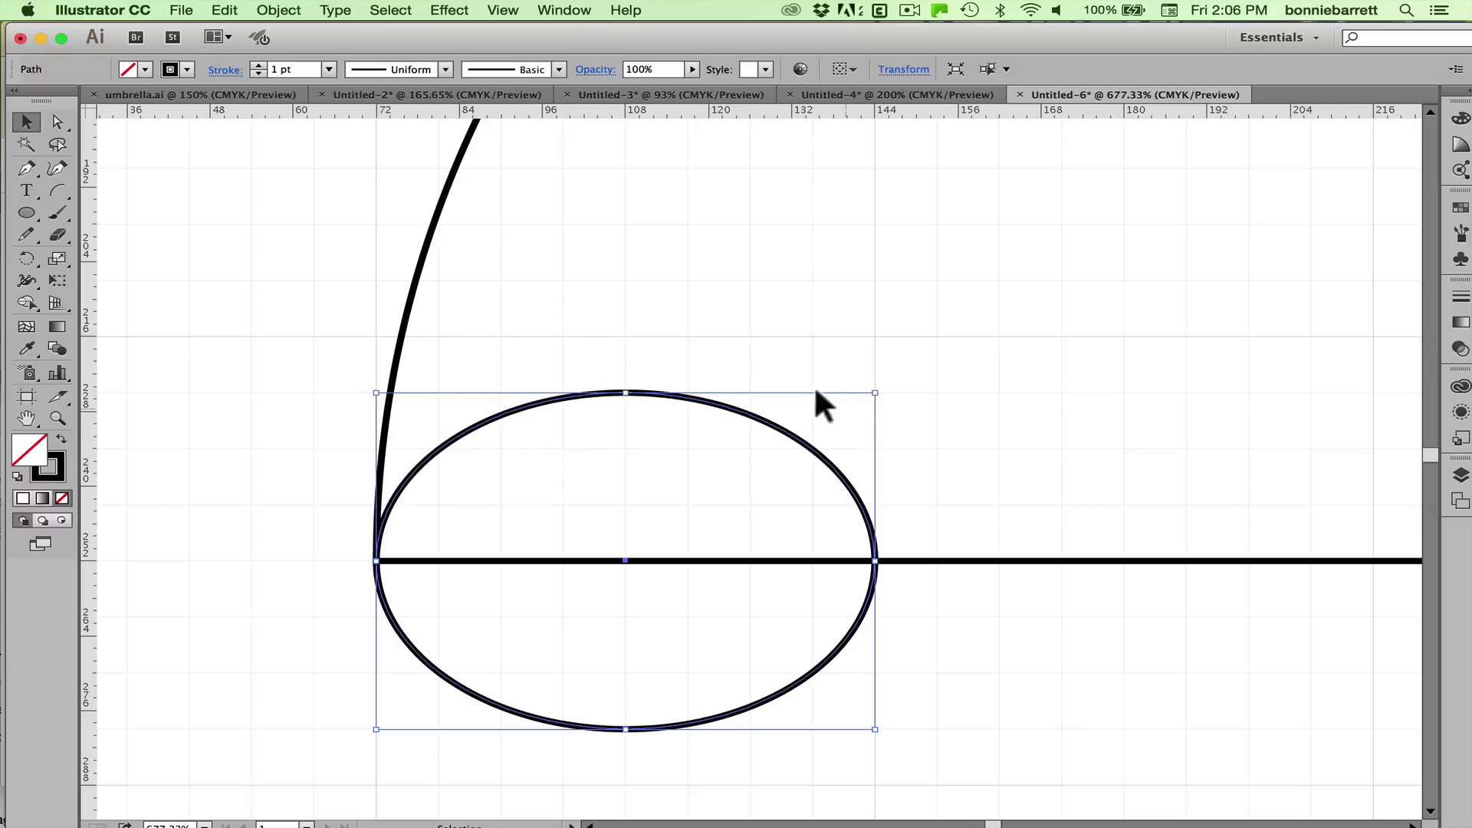
- Option-Shift-drag a copy of the ellipse to sit right beside the first one
click(787, 430)
drag(787, 431, 1298, 517)
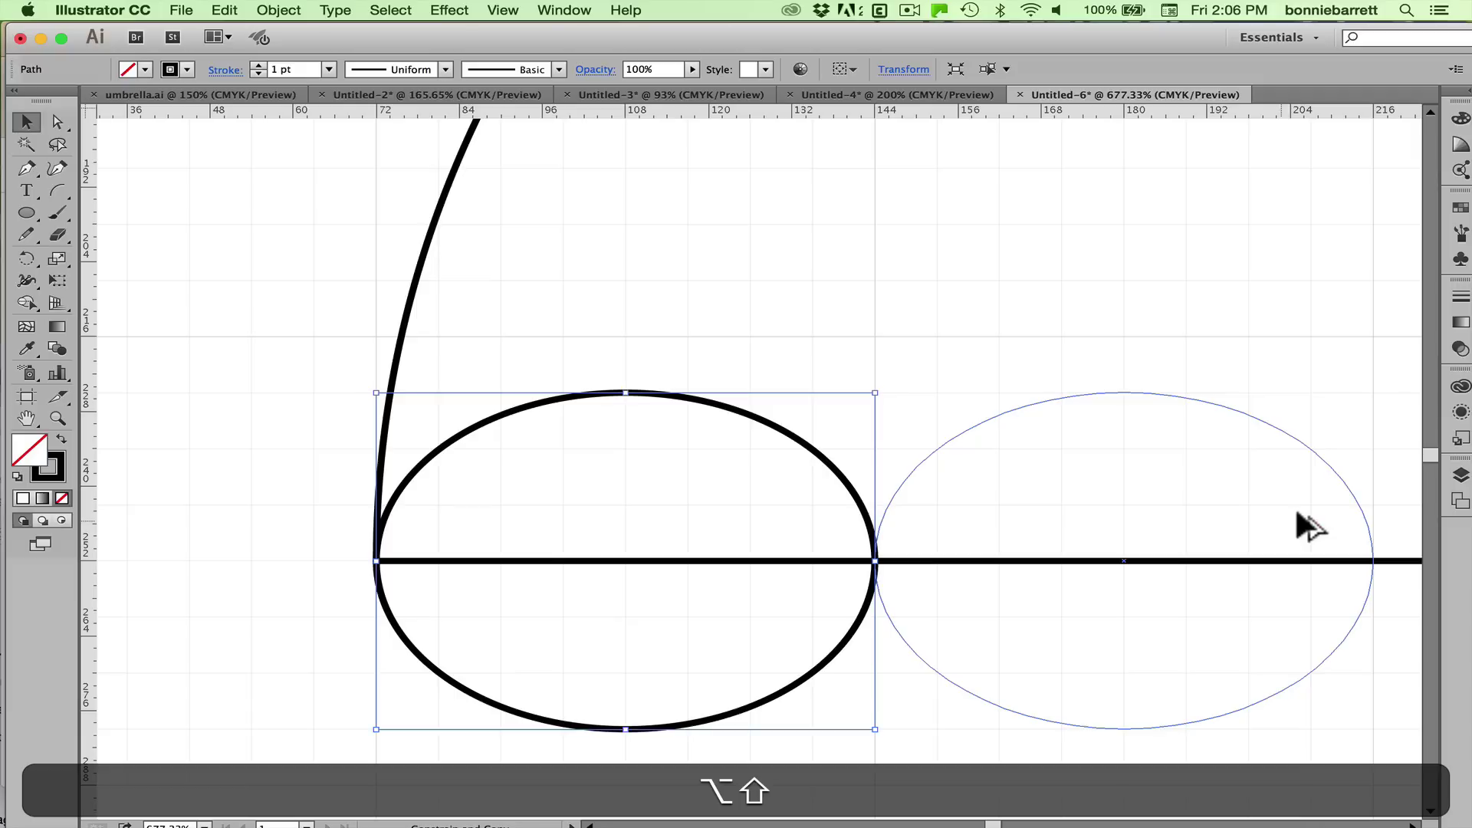
drag(1297, 514, 1297, 514)
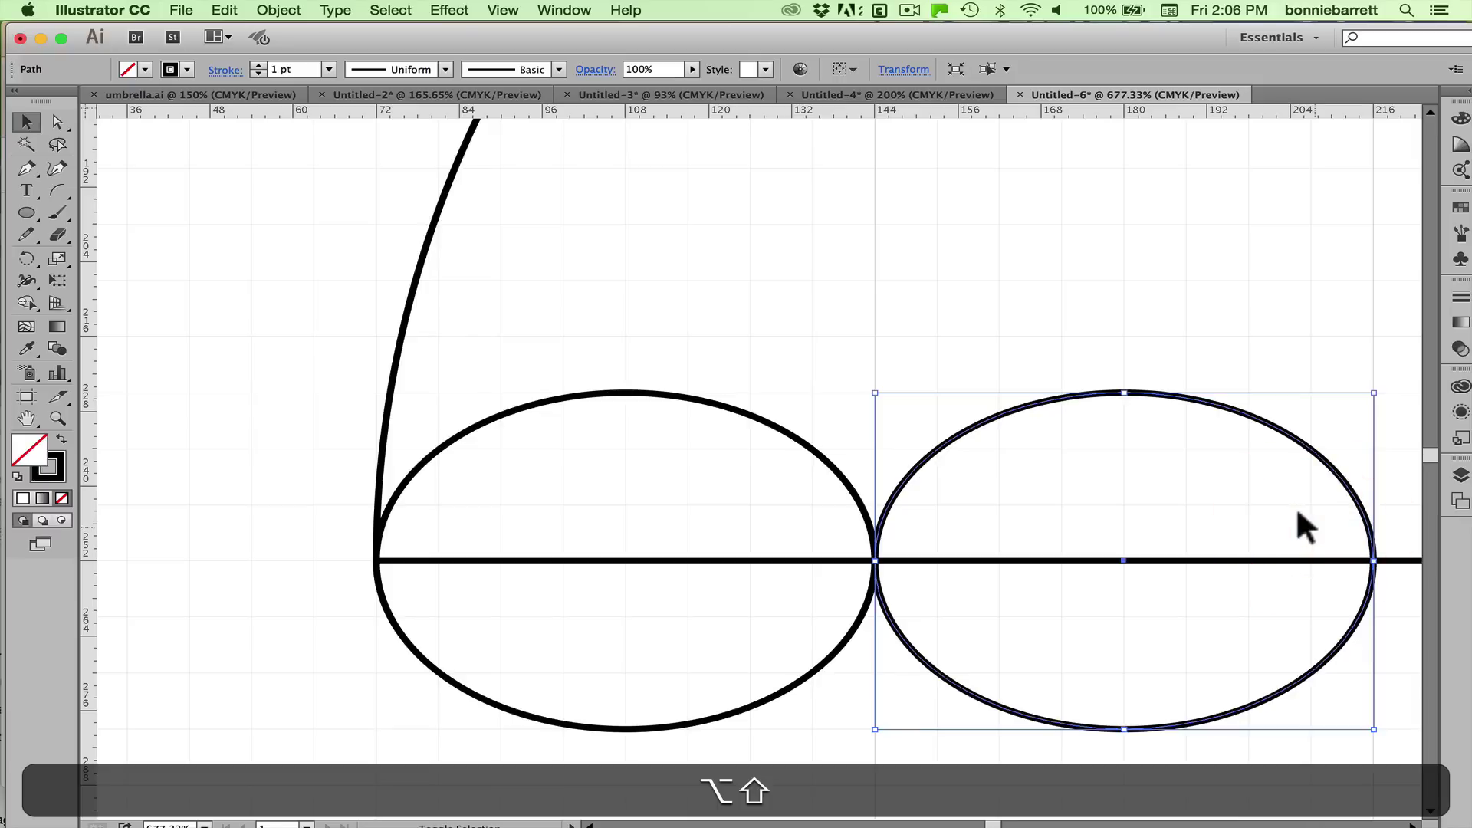
key(super+minus)
key(super+minus)
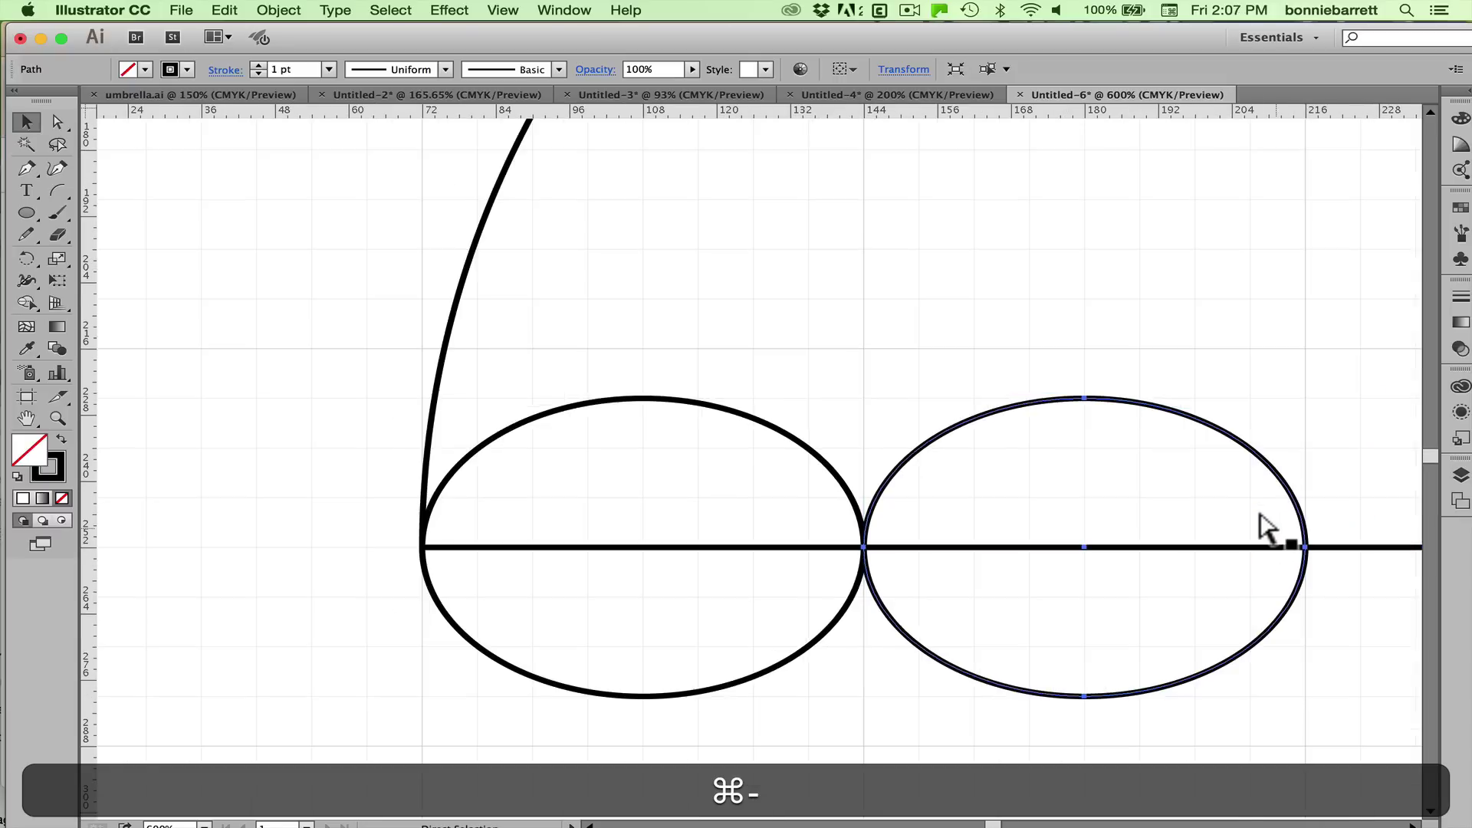
key(super+minus)
key(super+minus)
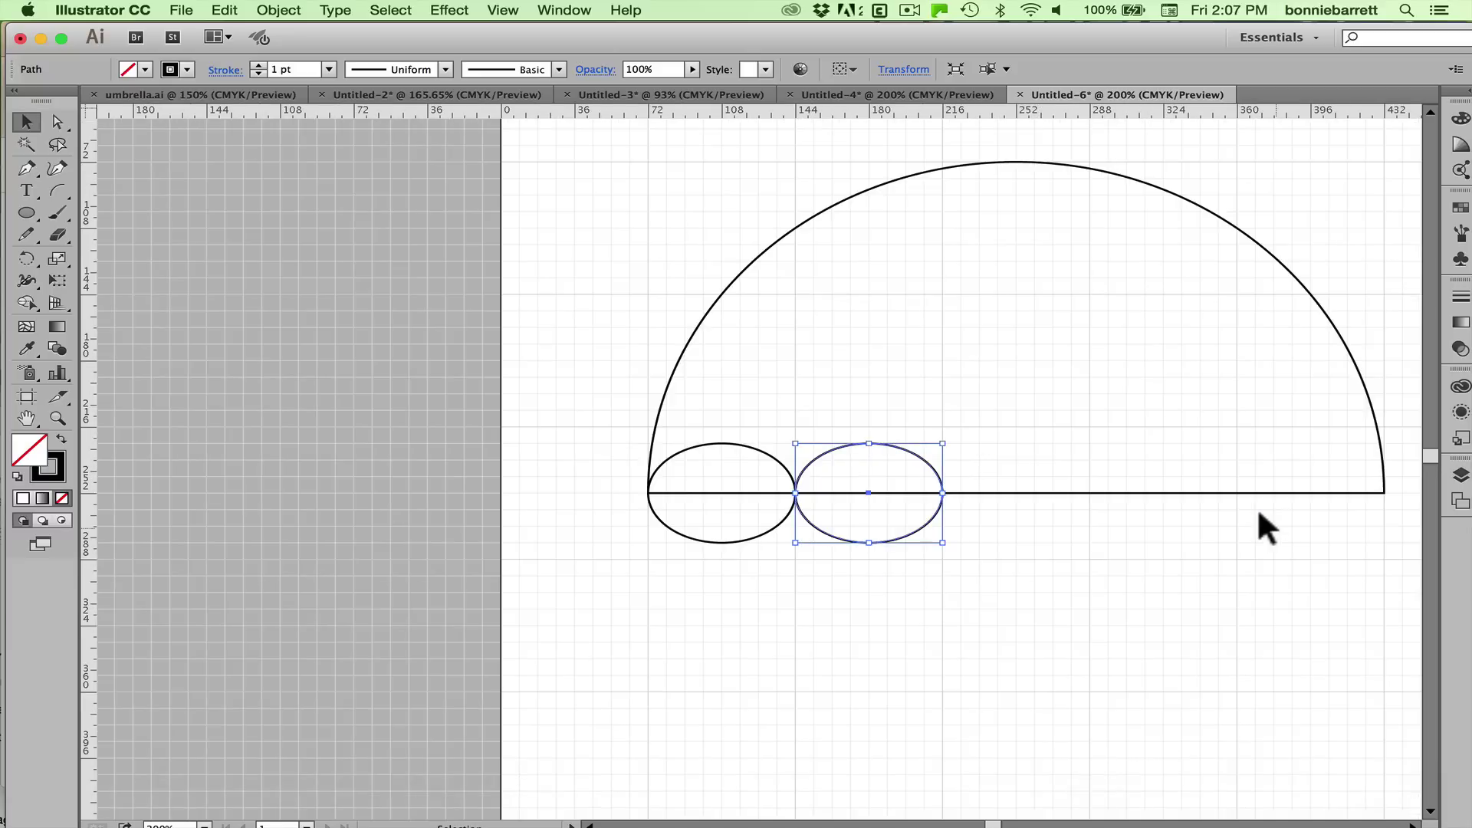
- Repeat the move with Transform Again and Cmd+D to get five ellipses, then select them with the dome
click(279, 7)
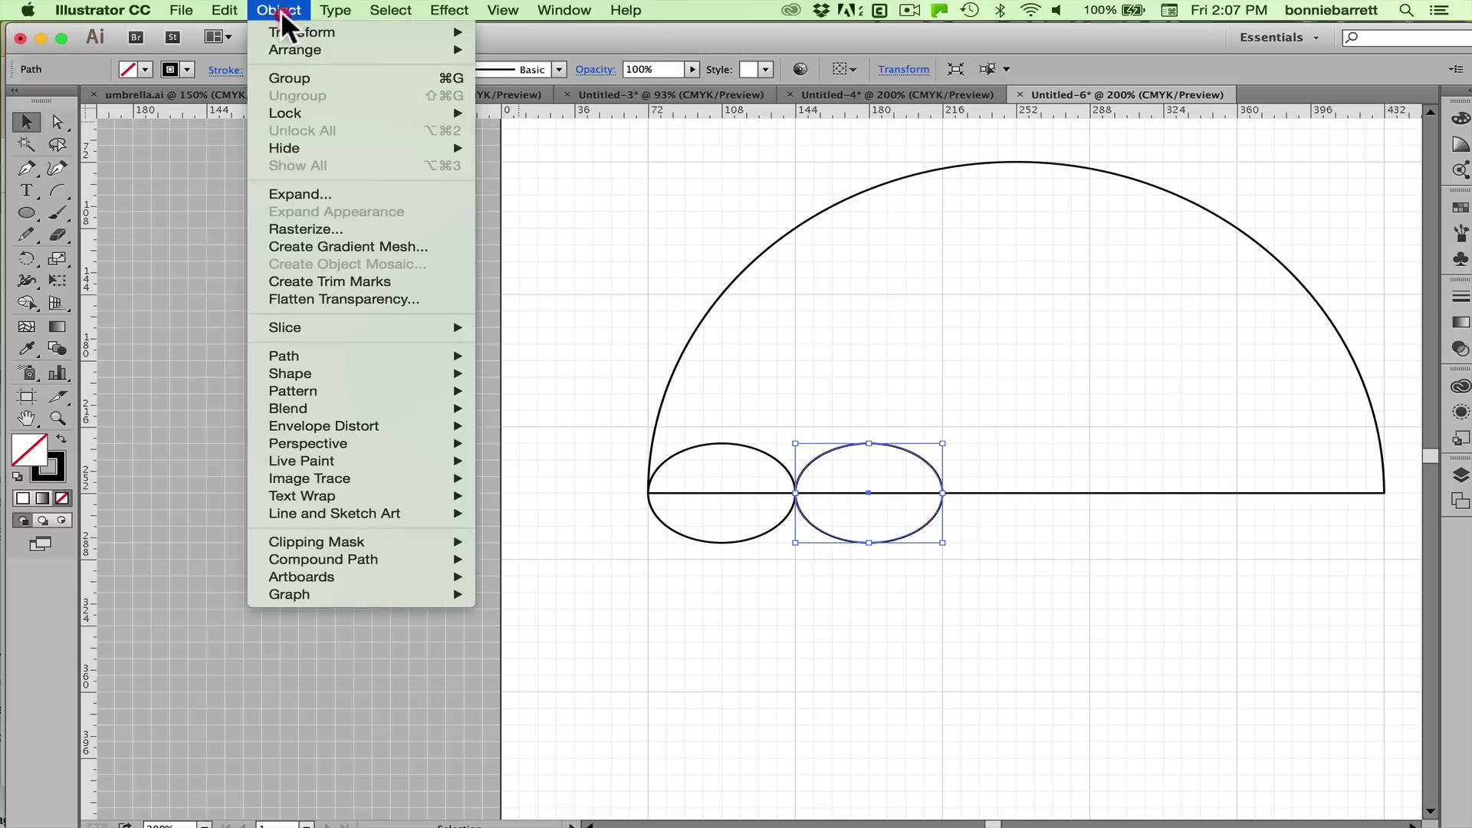
mouse_move(286, 30)
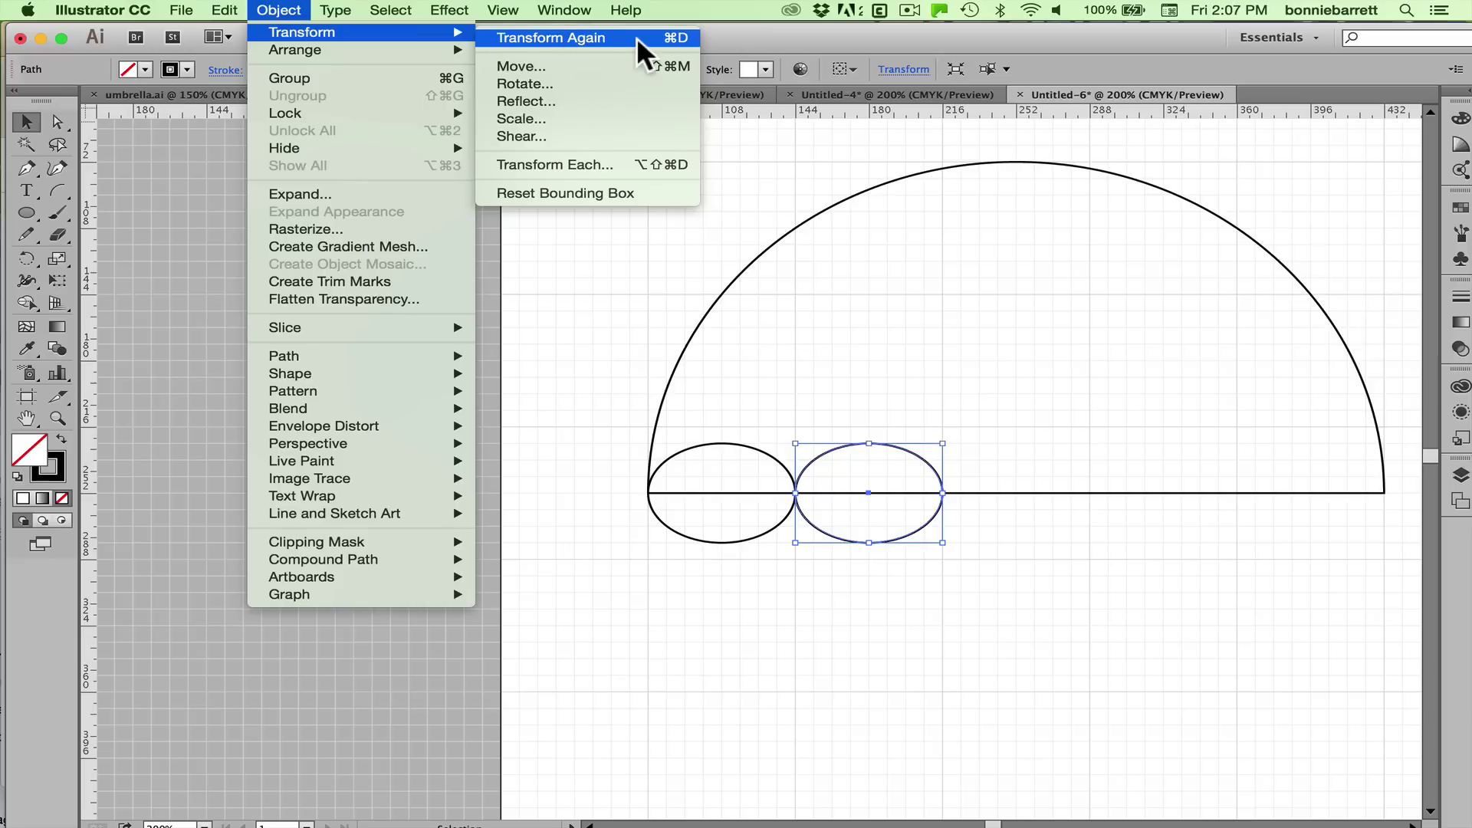
click(678, 34)
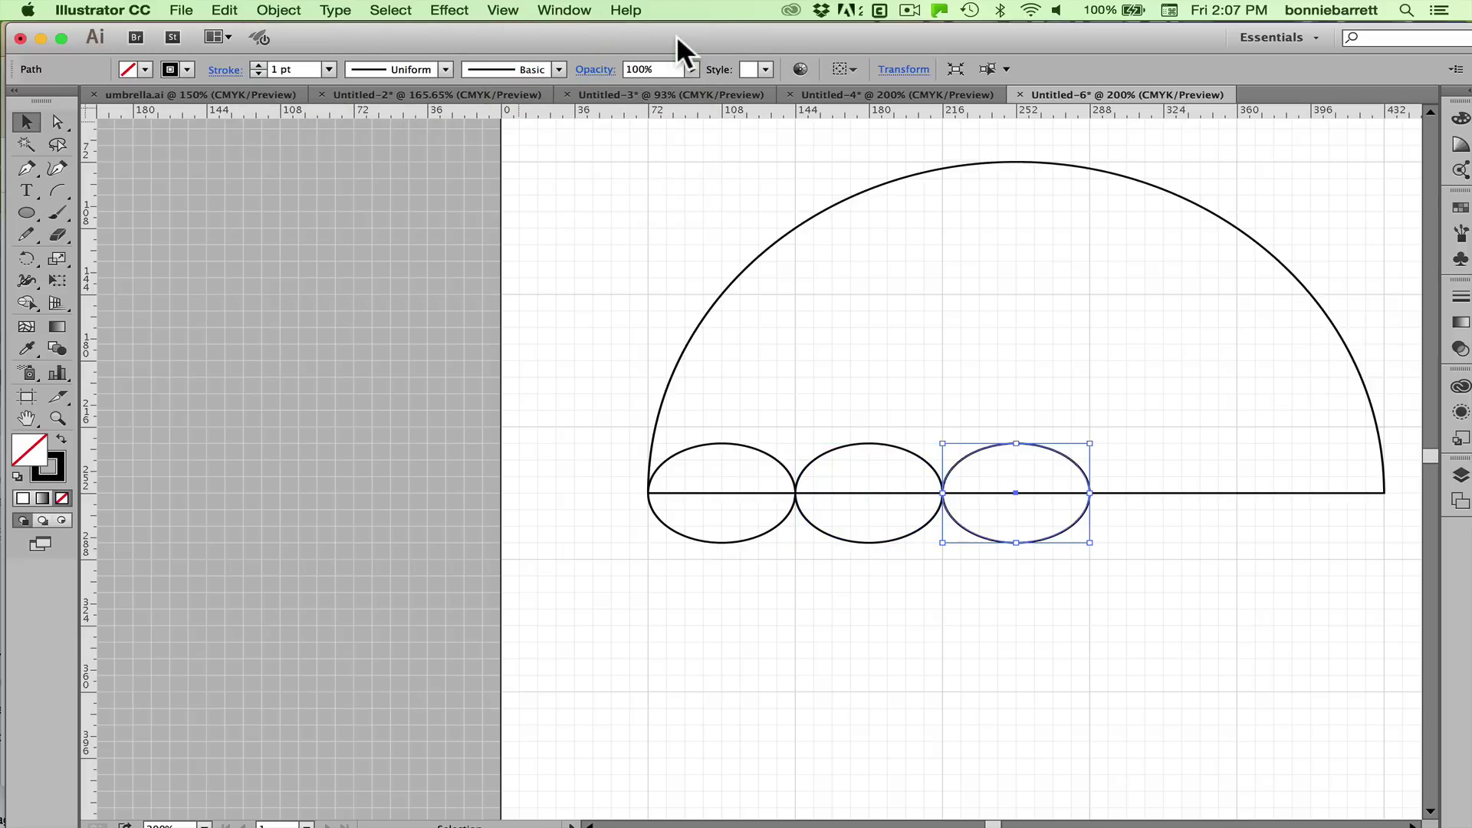
key(super+d)
key(super+d)
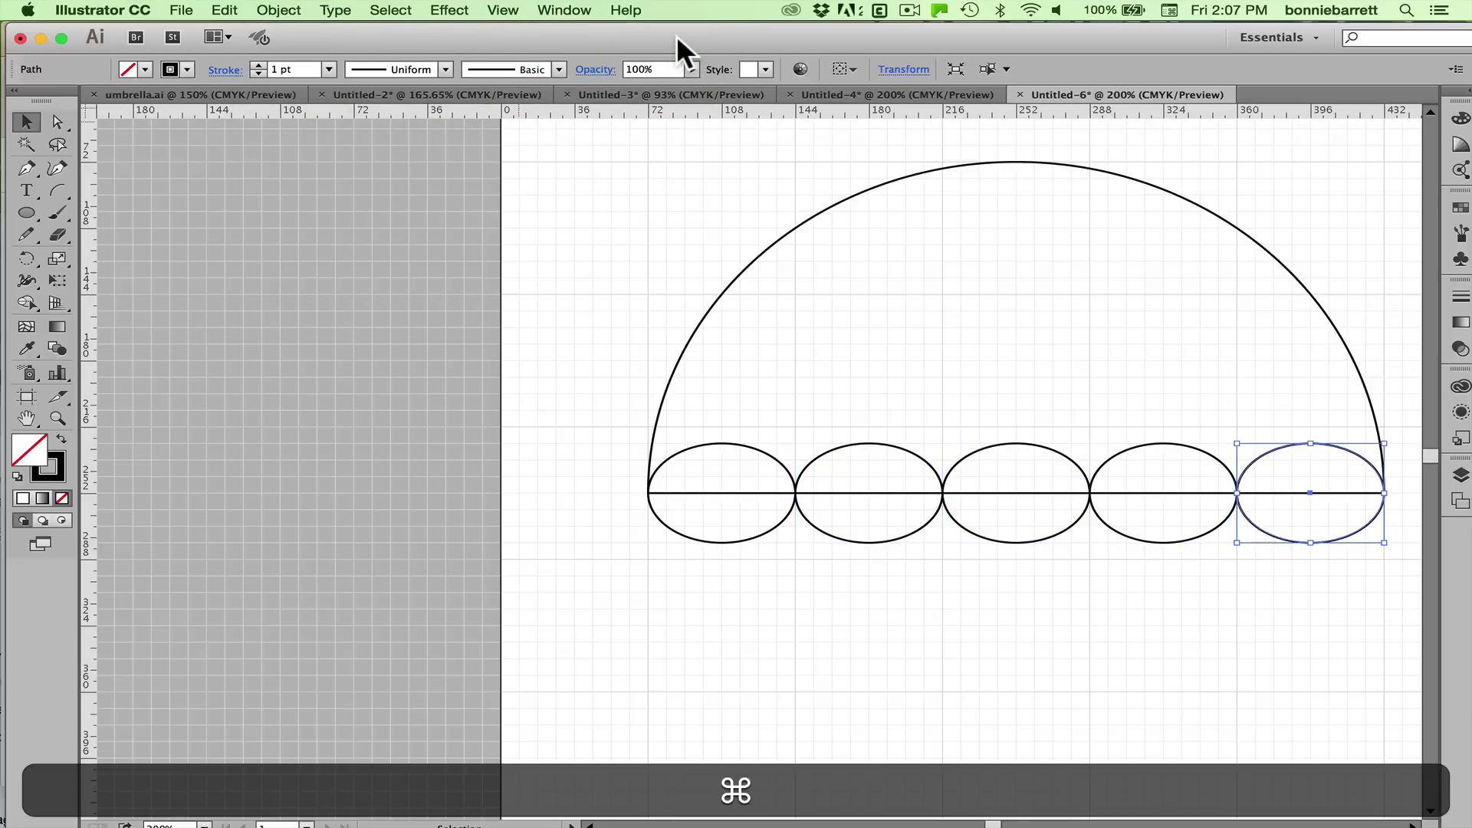
click(26, 123)
drag(644, 201, 1365, 569)
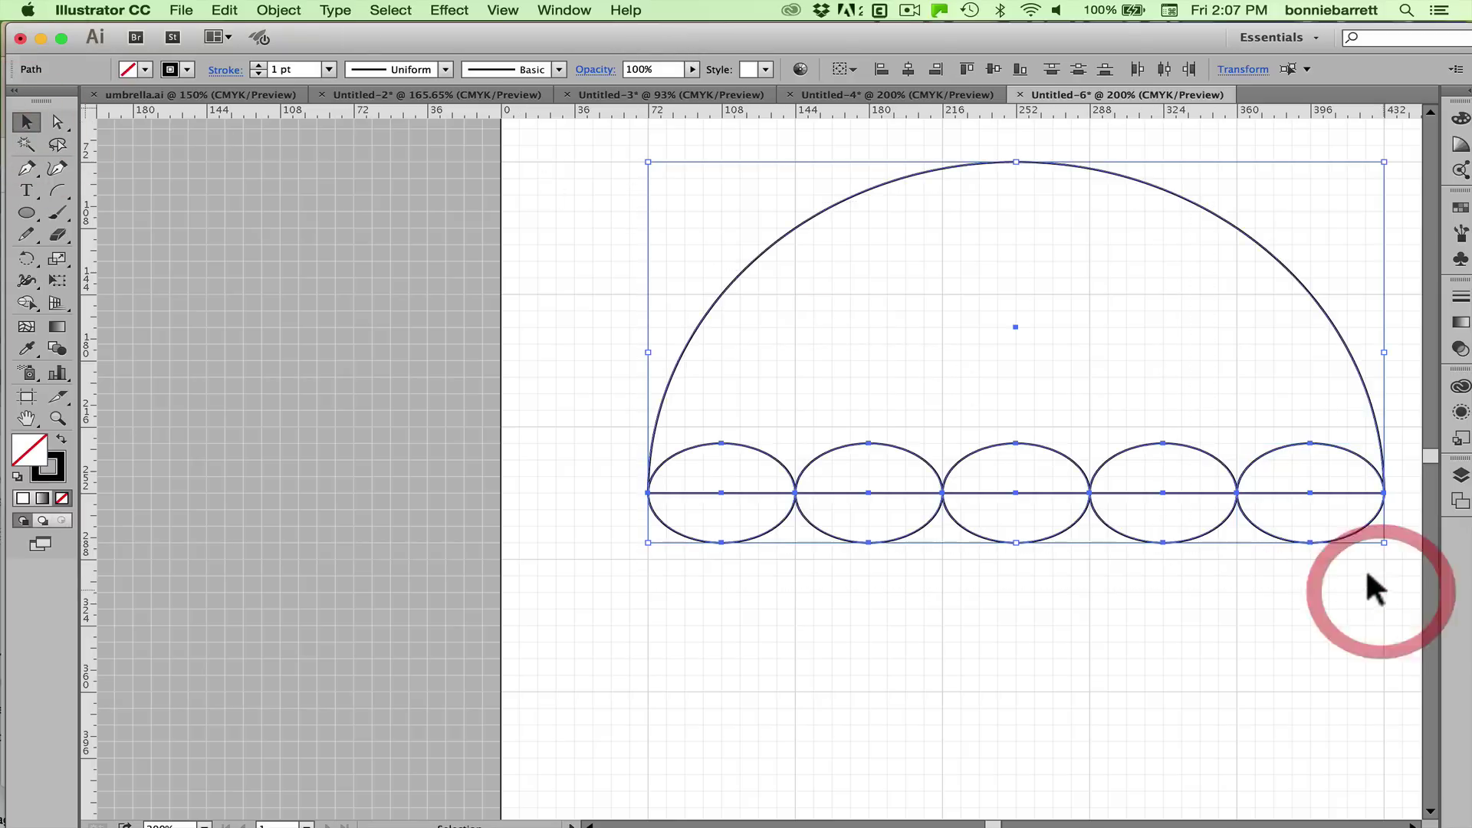
- Use Shape Builder in Option delete mode to erase all five ellipses' lower halves and centre-line pieces
click(25, 302)
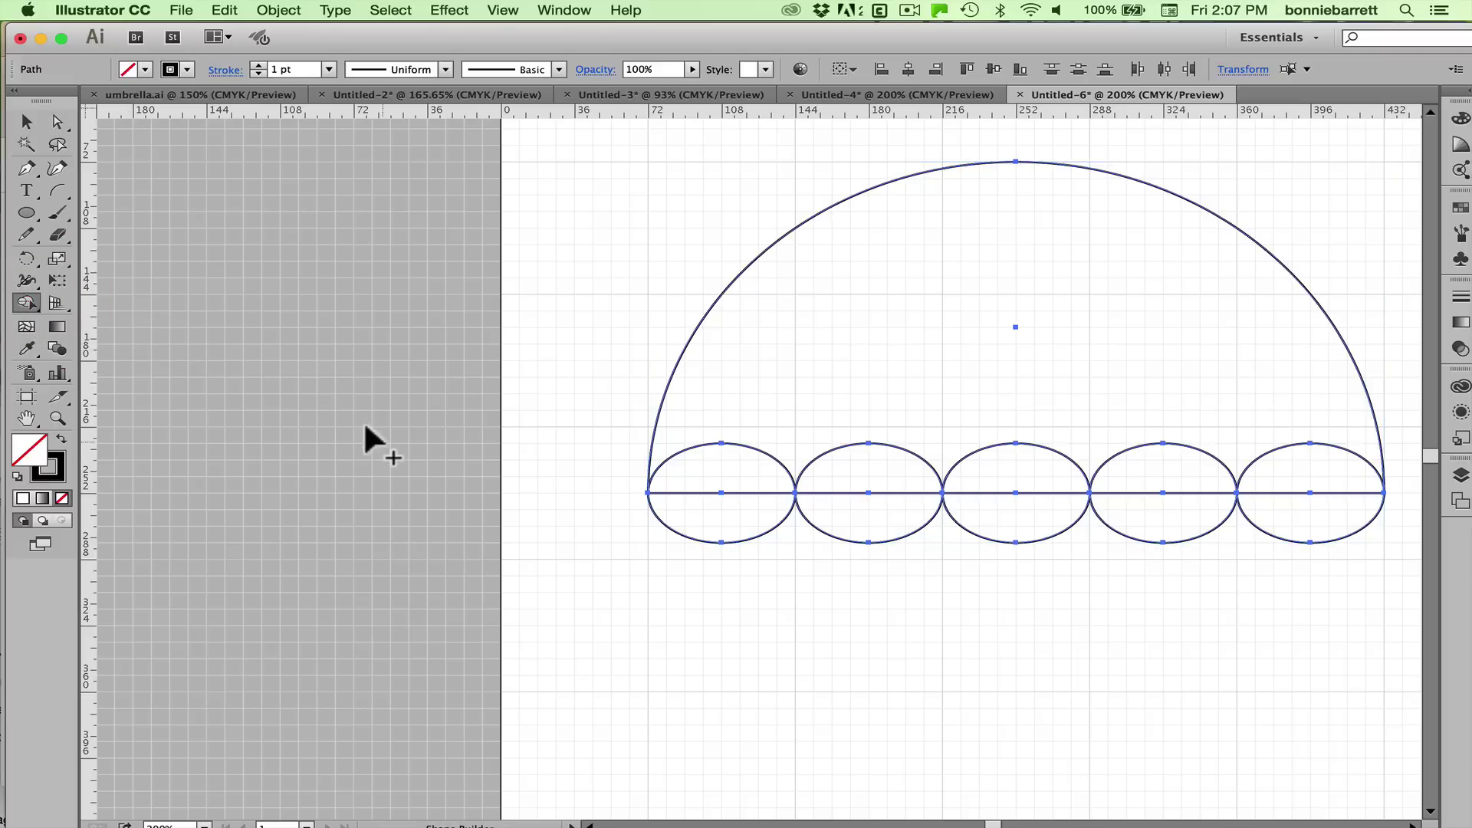
drag(754, 376, 729, 516)
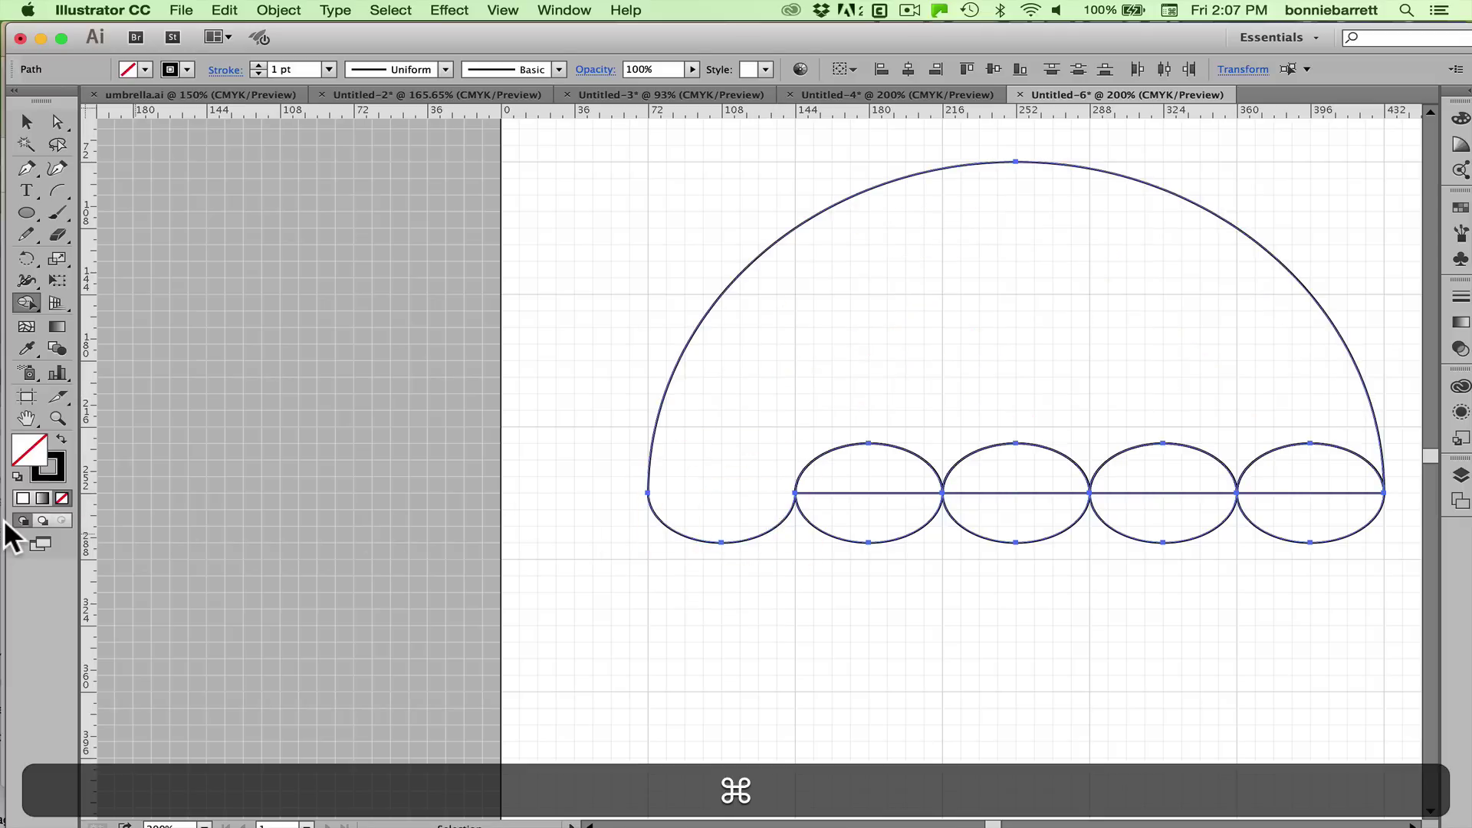
key(super+z)
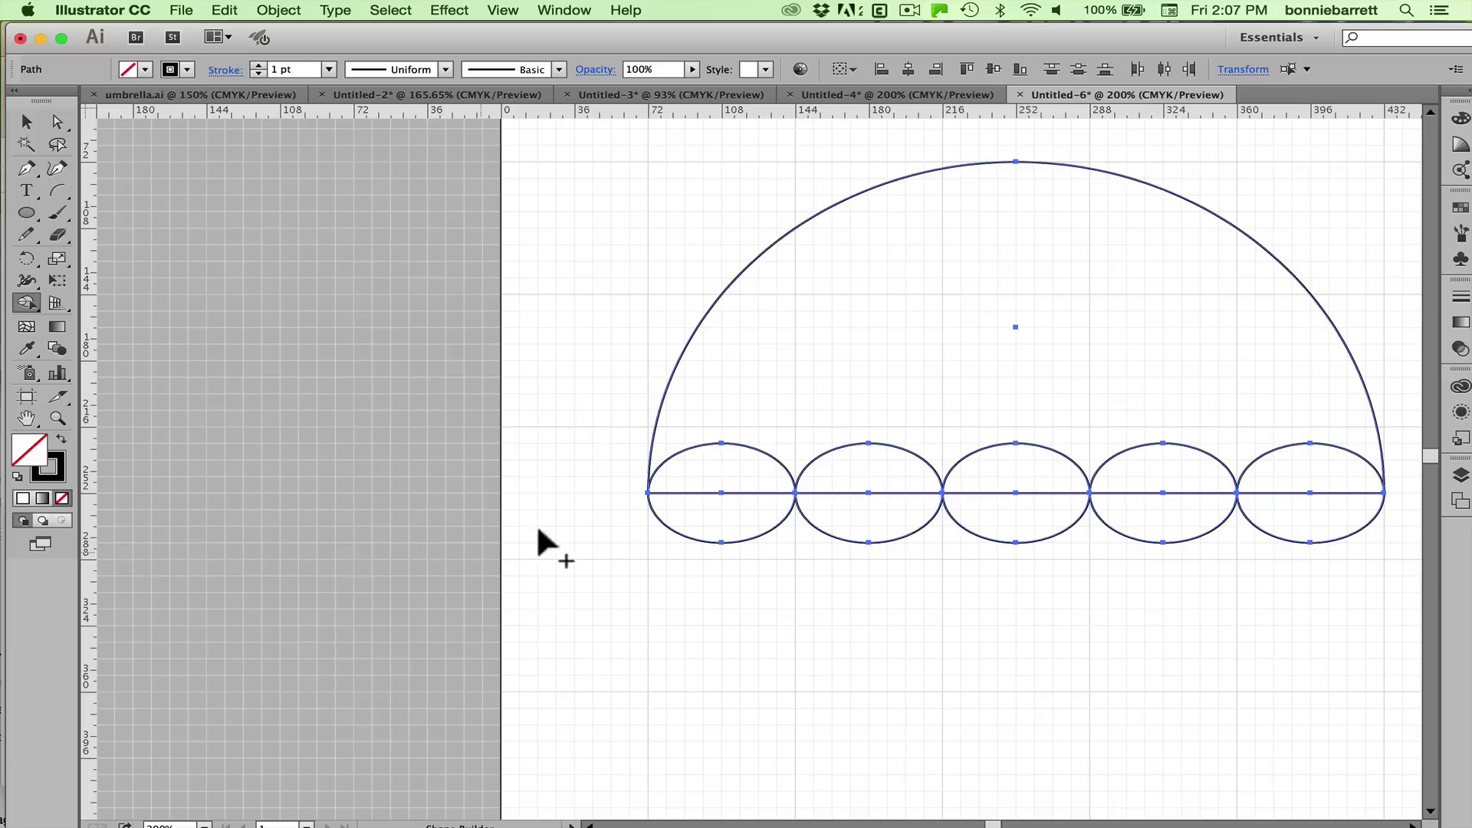
key(alt)
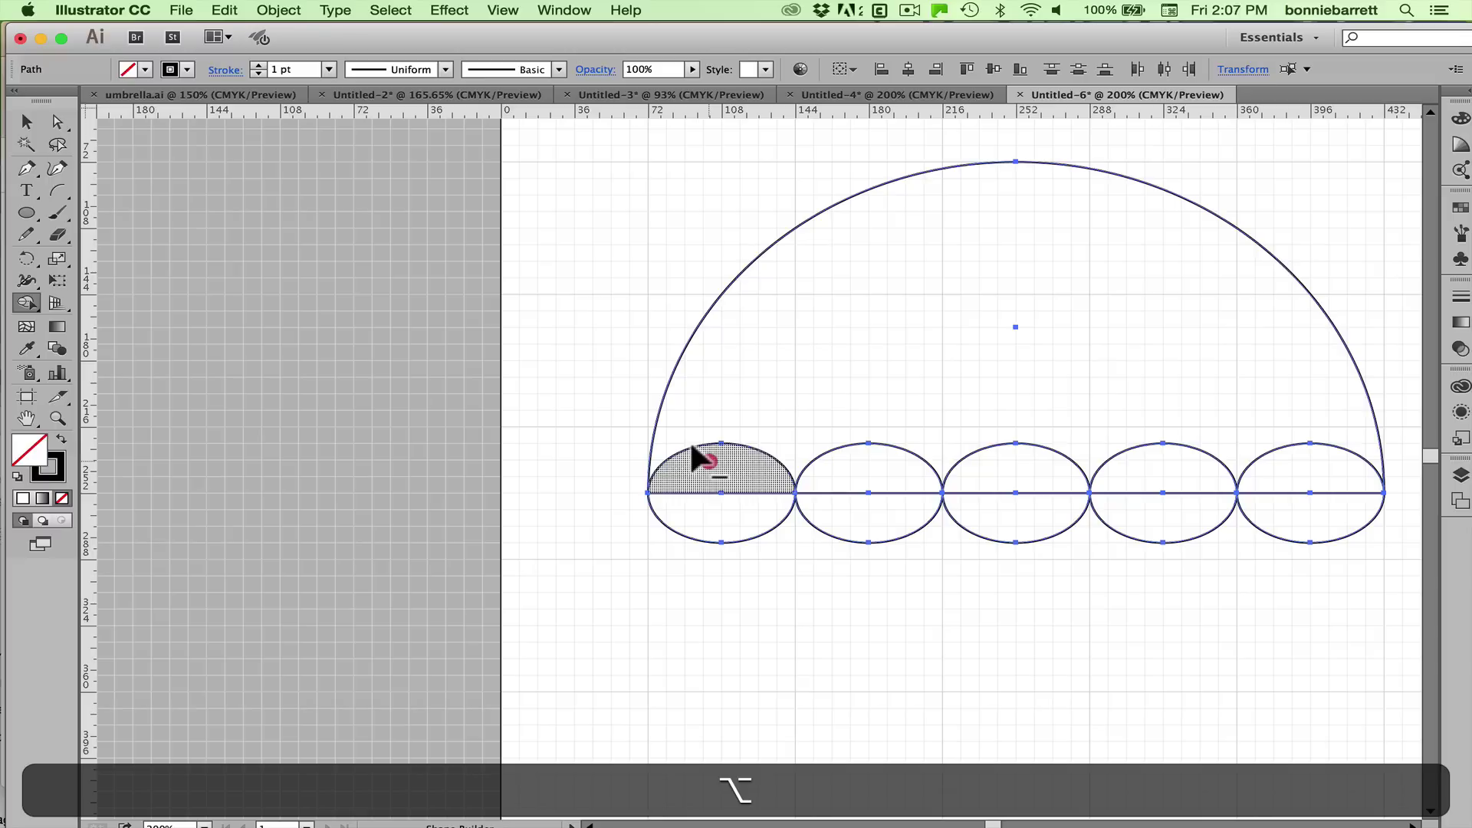
drag(693, 449, 713, 525)
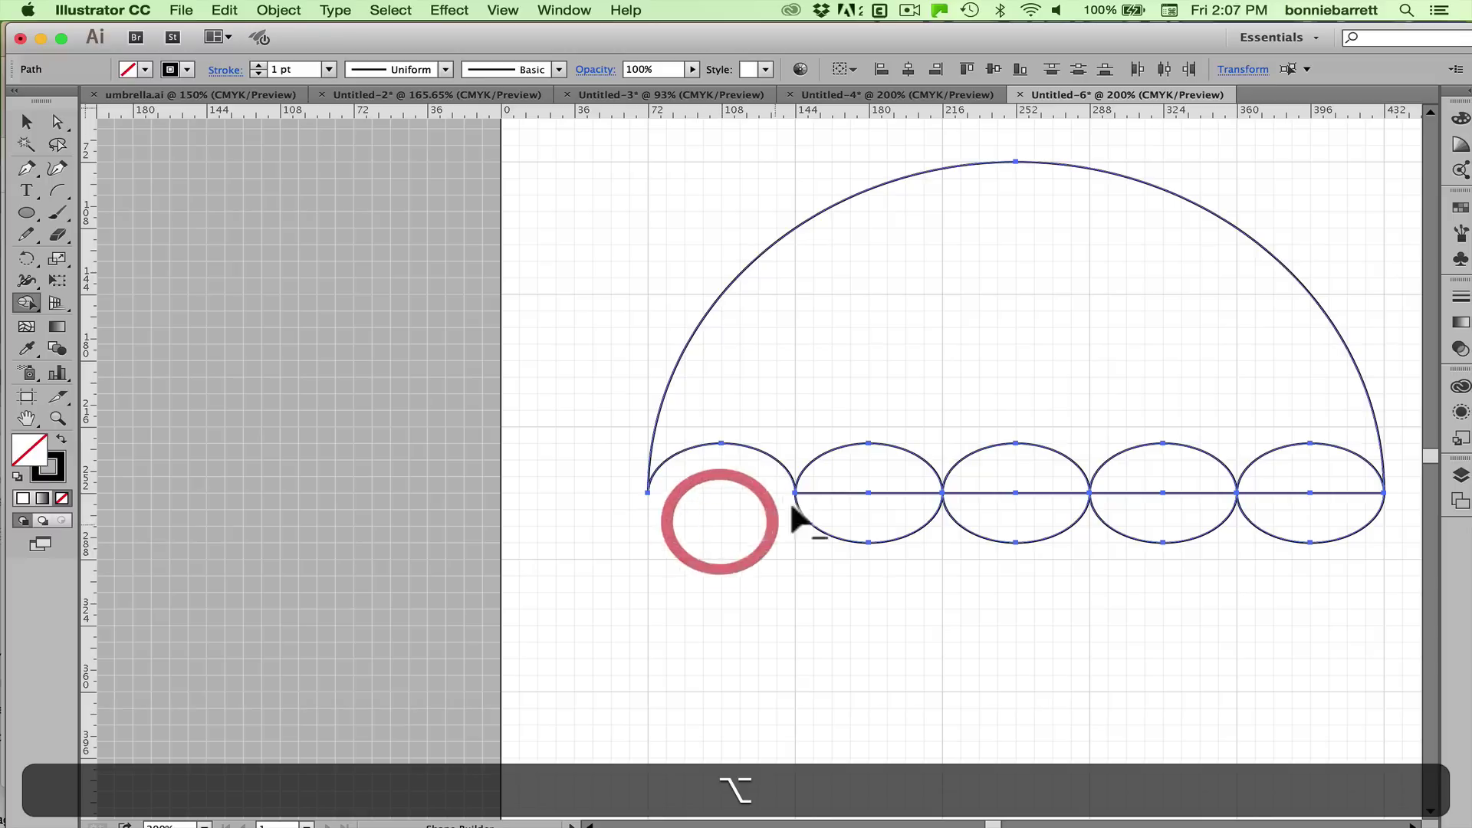
drag(881, 460, 896, 522)
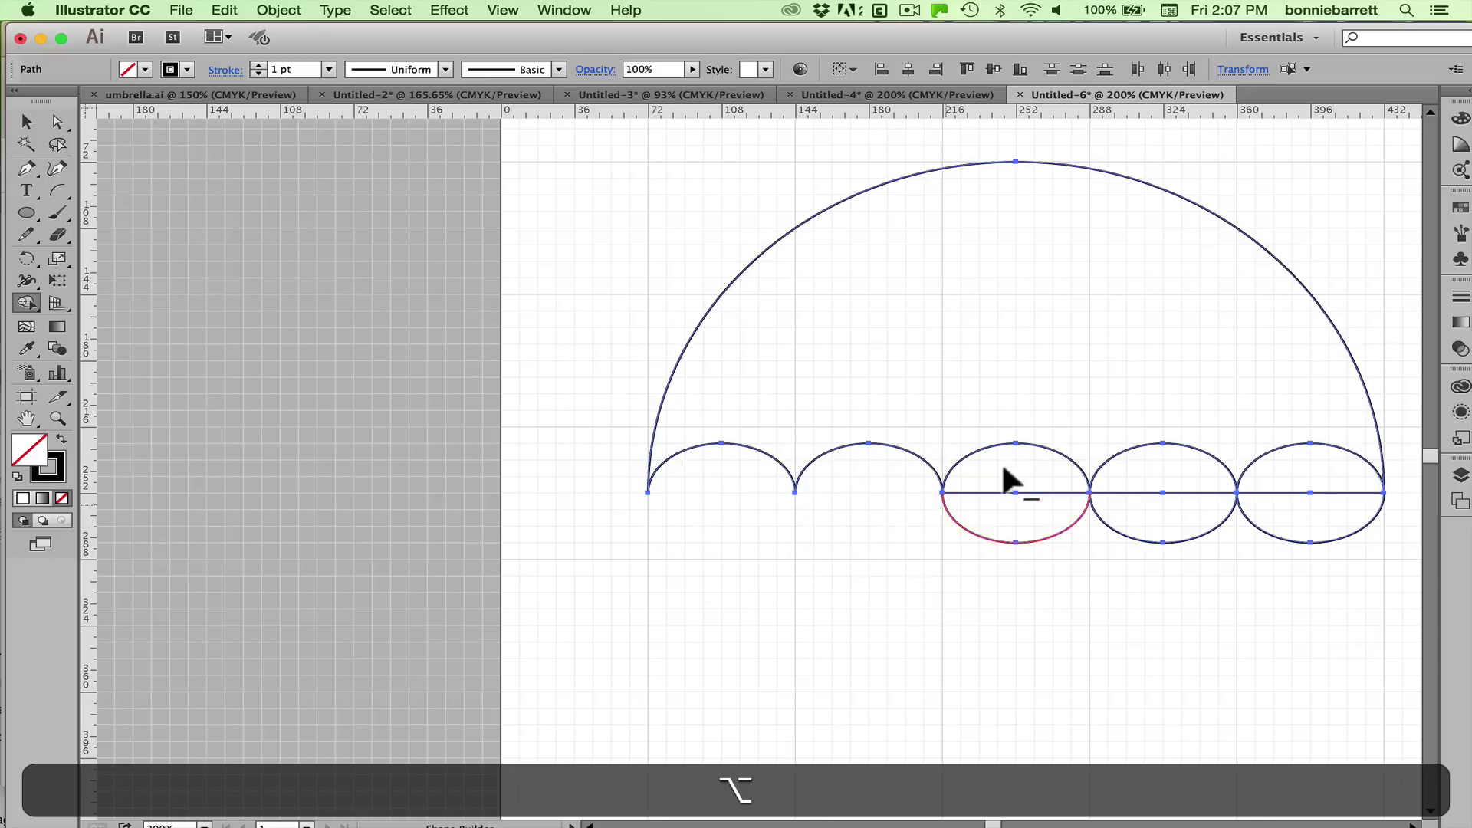
mouse_move(1006, 479)
mouse_down()
mouse_move(1025, 470)
mouse_move(1045, 526)
mouse_up()
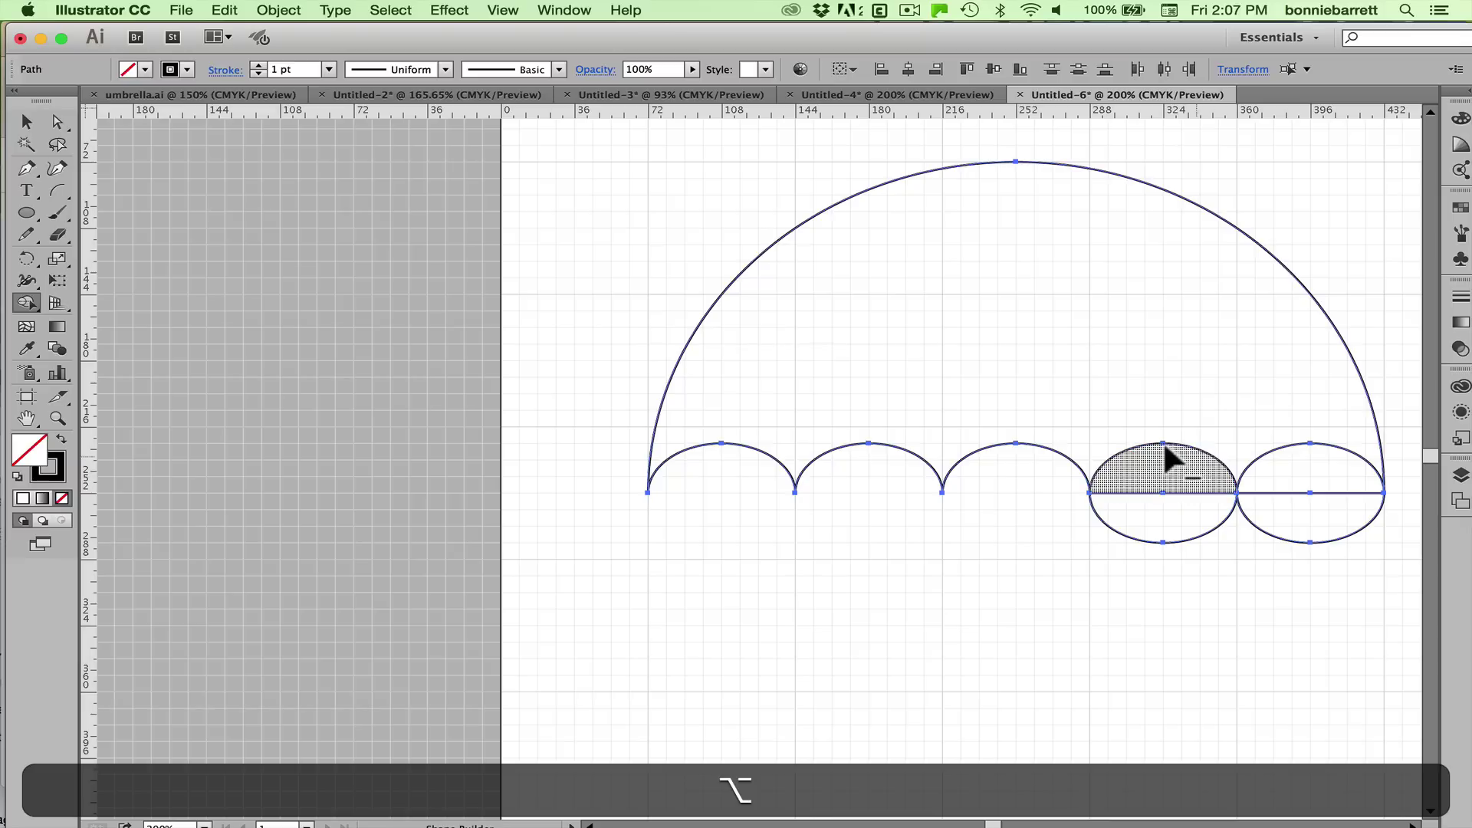
drag(1166, 448, 1188, 512)
drag(1309, 455, 1306, 507)
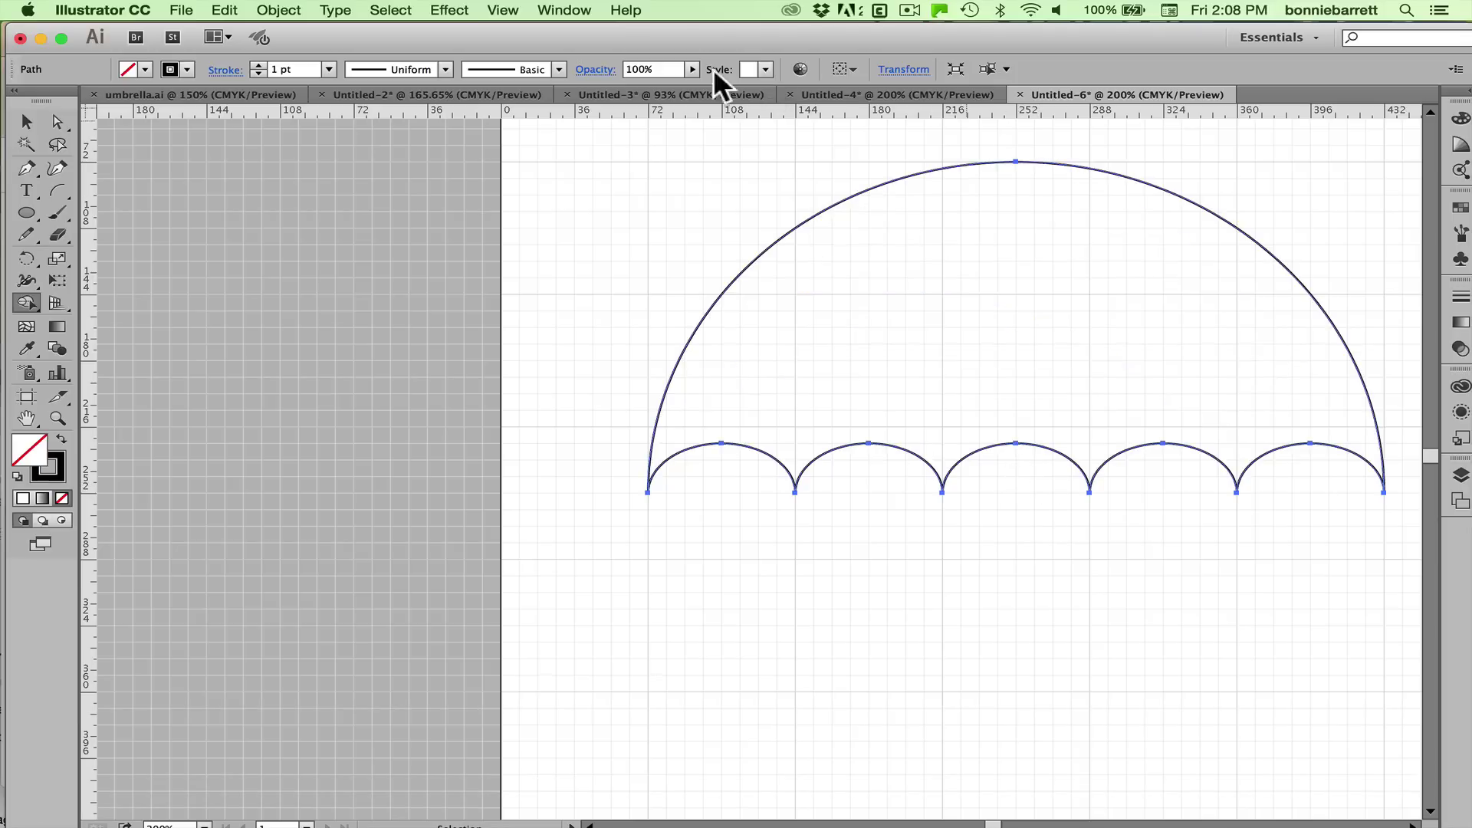
- Glance at Untitled-3 and the finished umbrella in Untitled-2, then return to Untitled-6
click(596, 94)
click(471, 95)
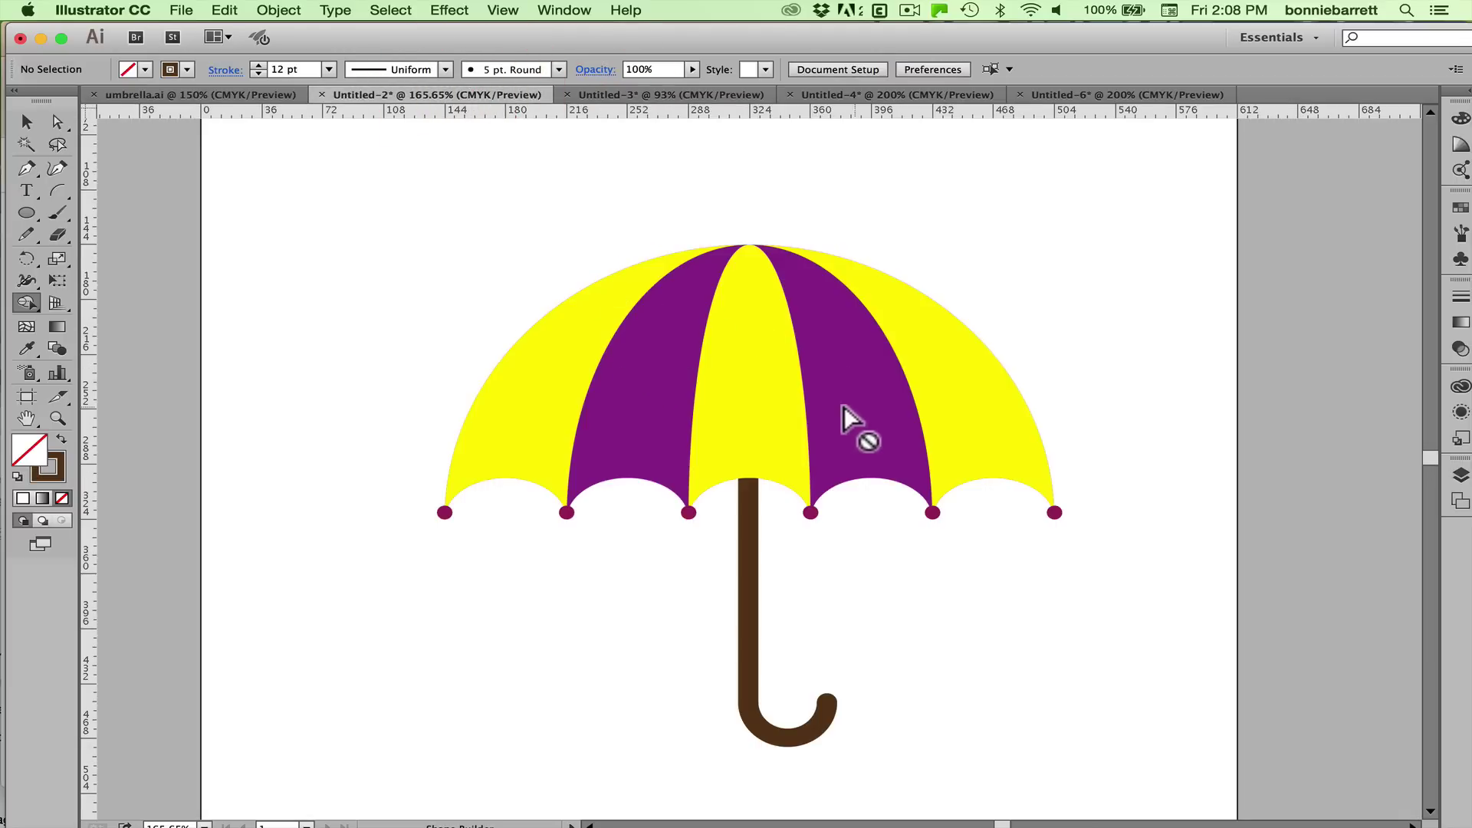
click(1102, 93)
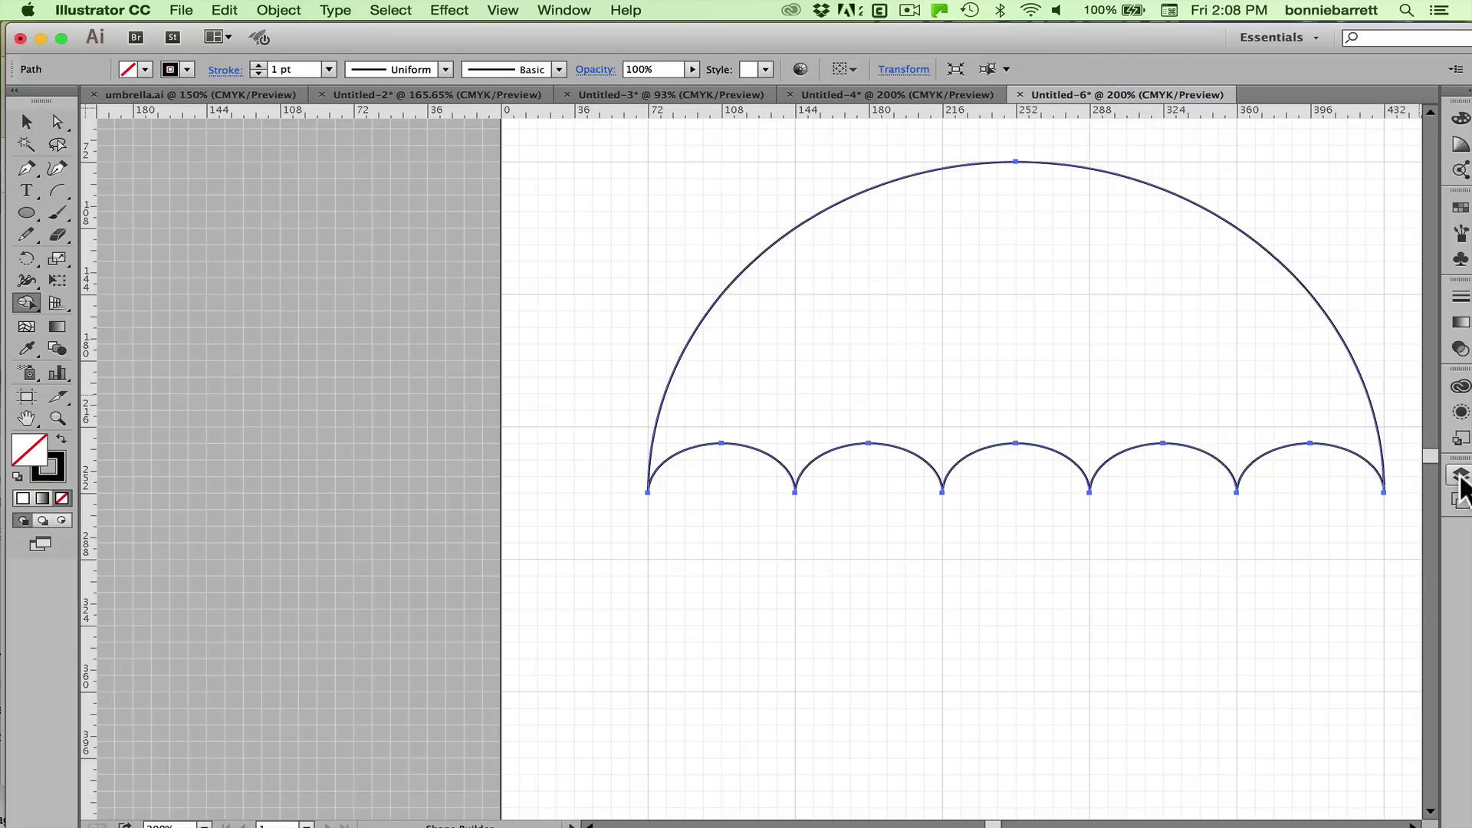
- Duplicate Layer 1 from the Layers panel menu
click(1463, 480)
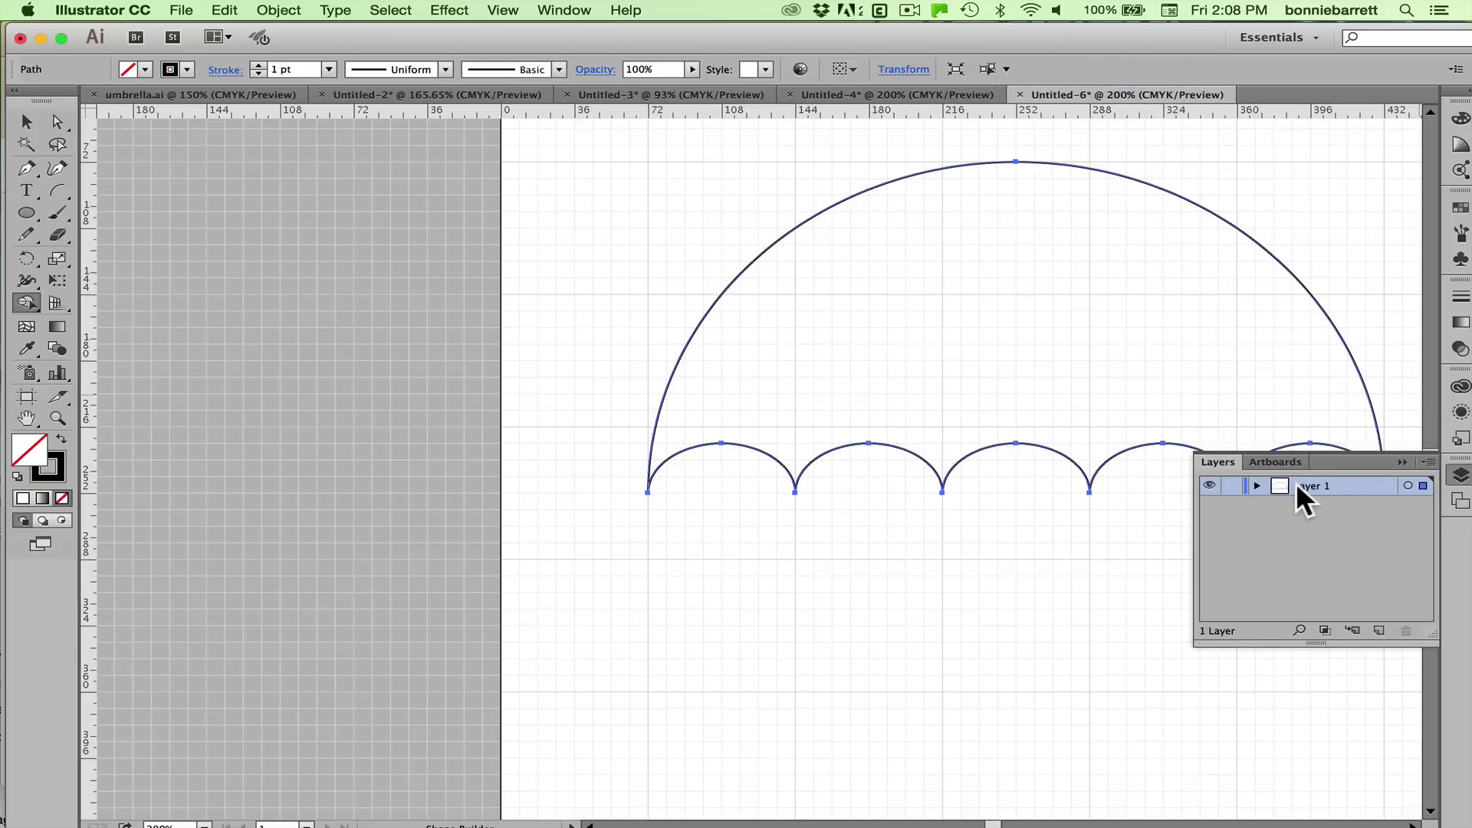
click(1256, 485)
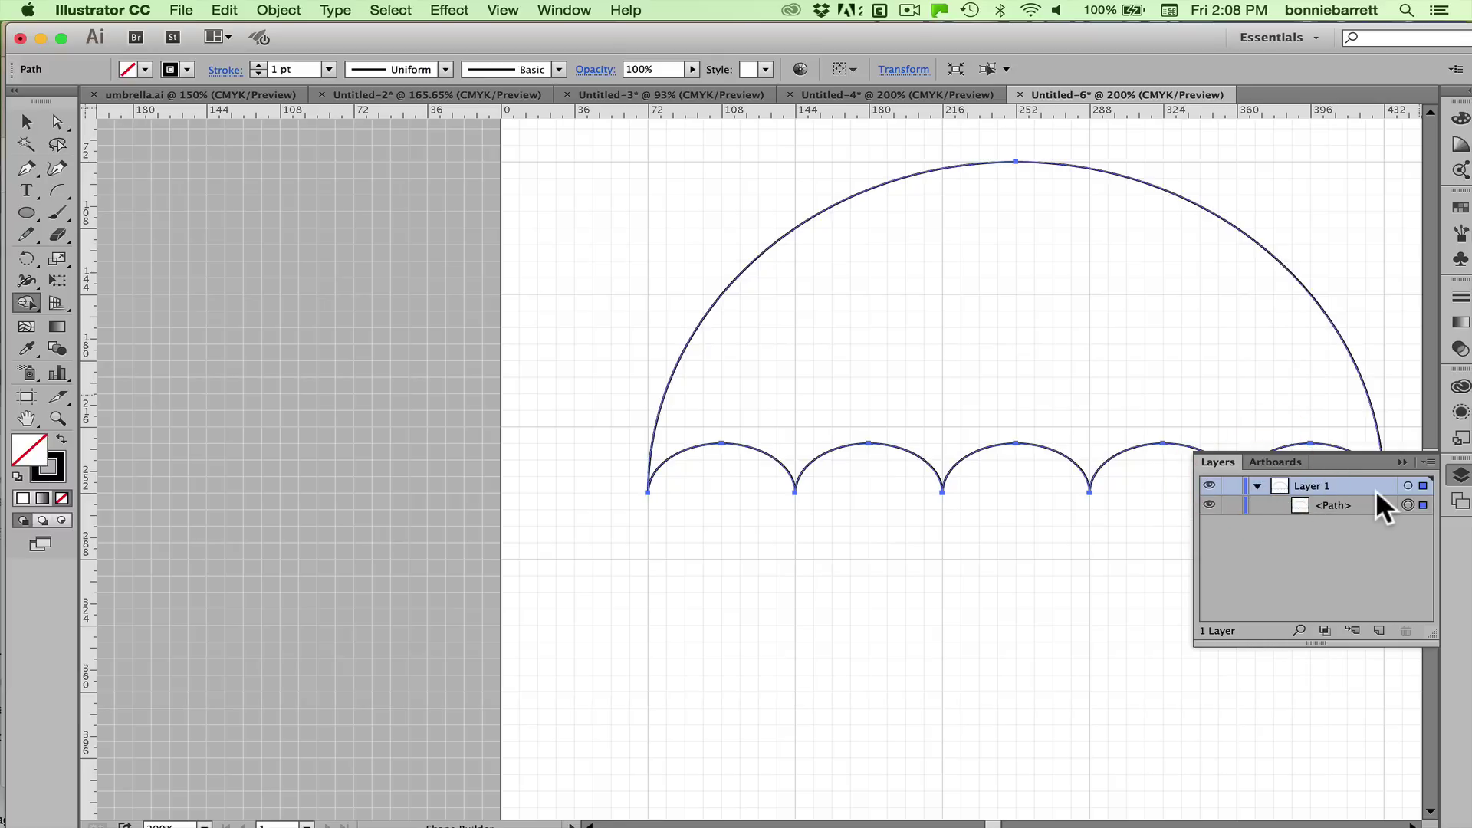
click(1428, 461)
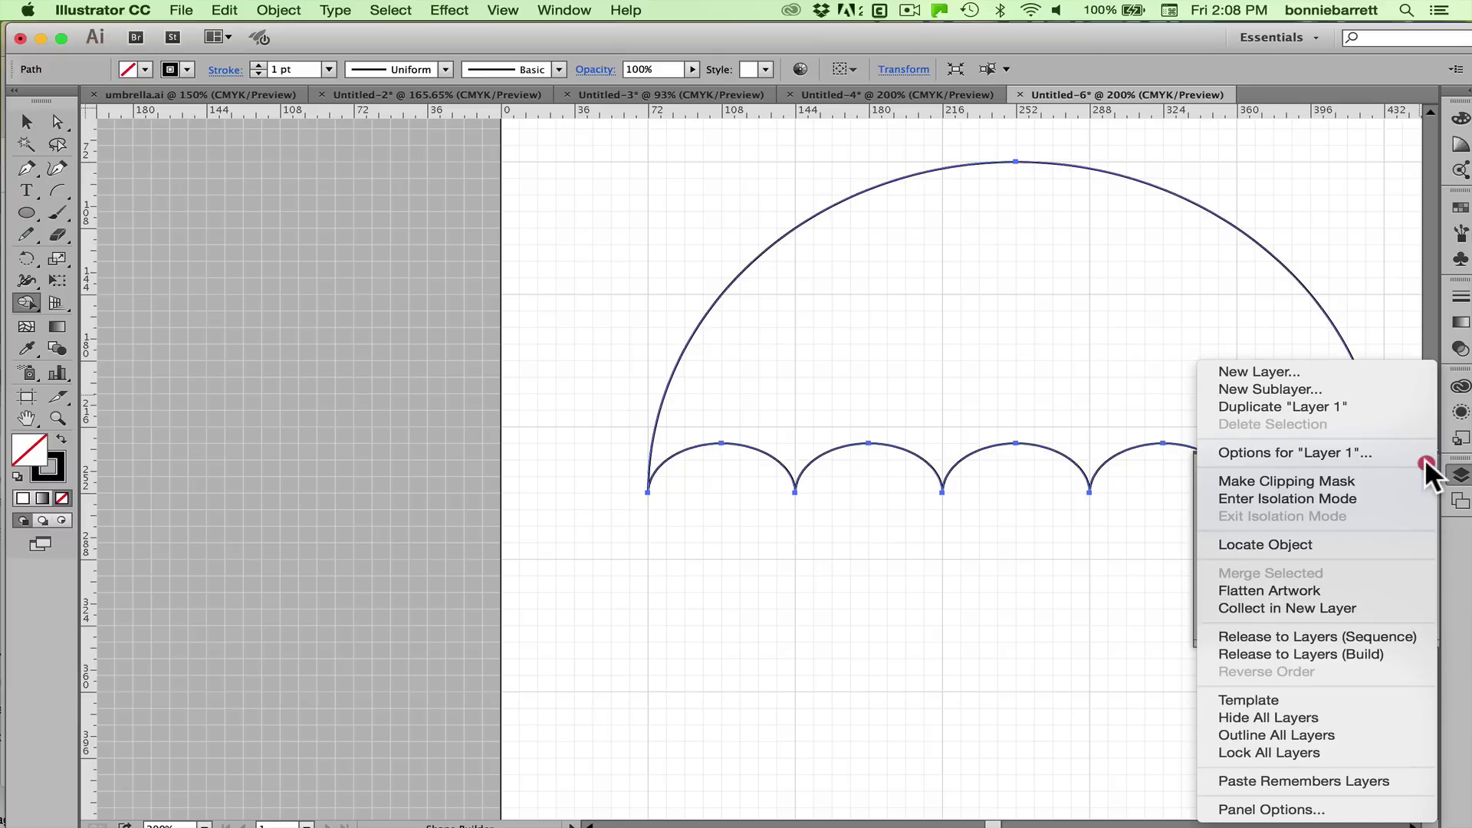
click(1397, 405)
- Rename the original Layer 1 to 'dome'
double_click(1306, 524)
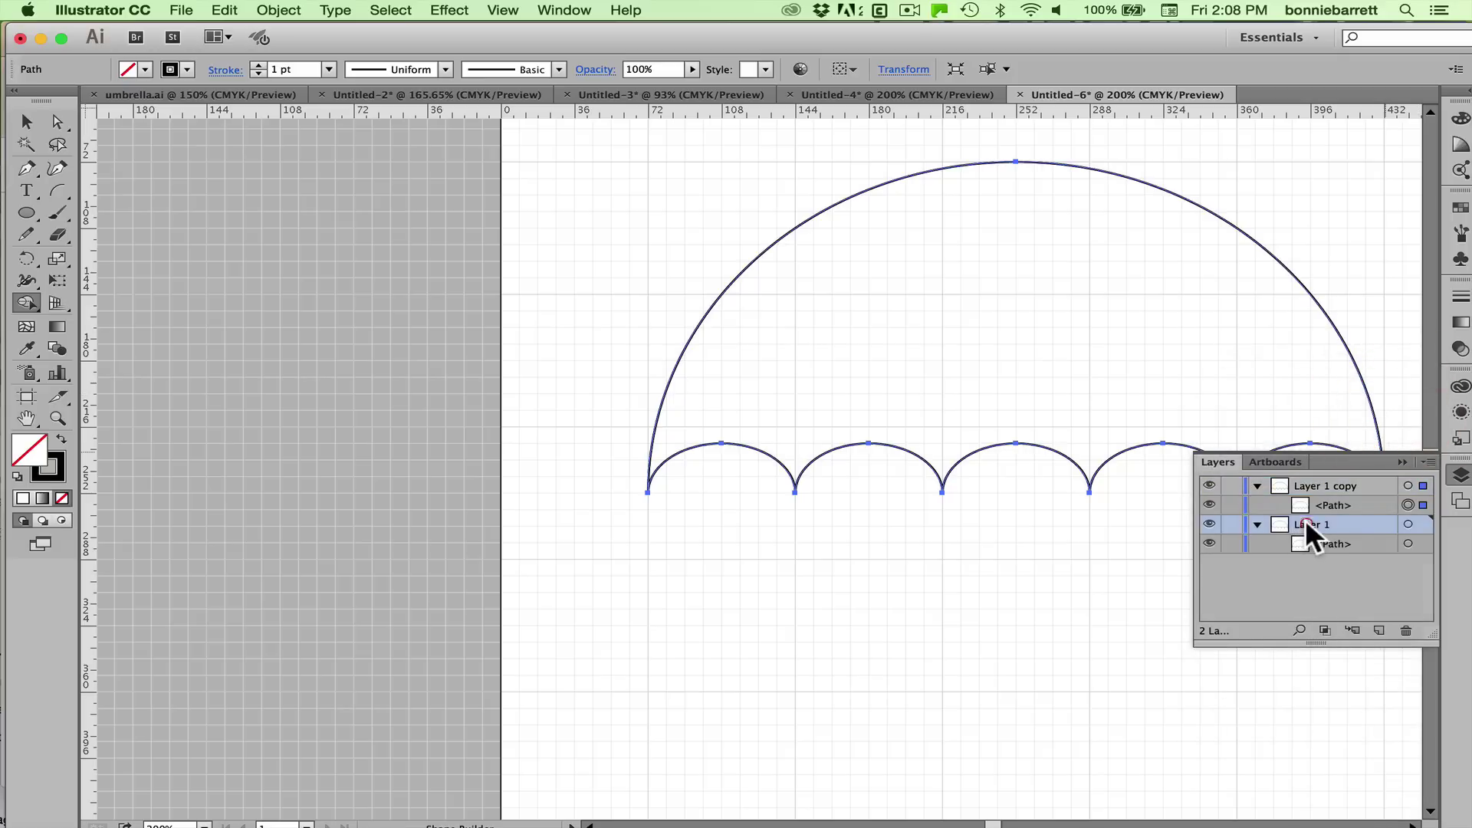
text(dome)
click(1371, 404)
- Fill the dome layer's scalloped shape with red from Swatches, then hide the dome layer
click(26, 121)
click(1358, 232)
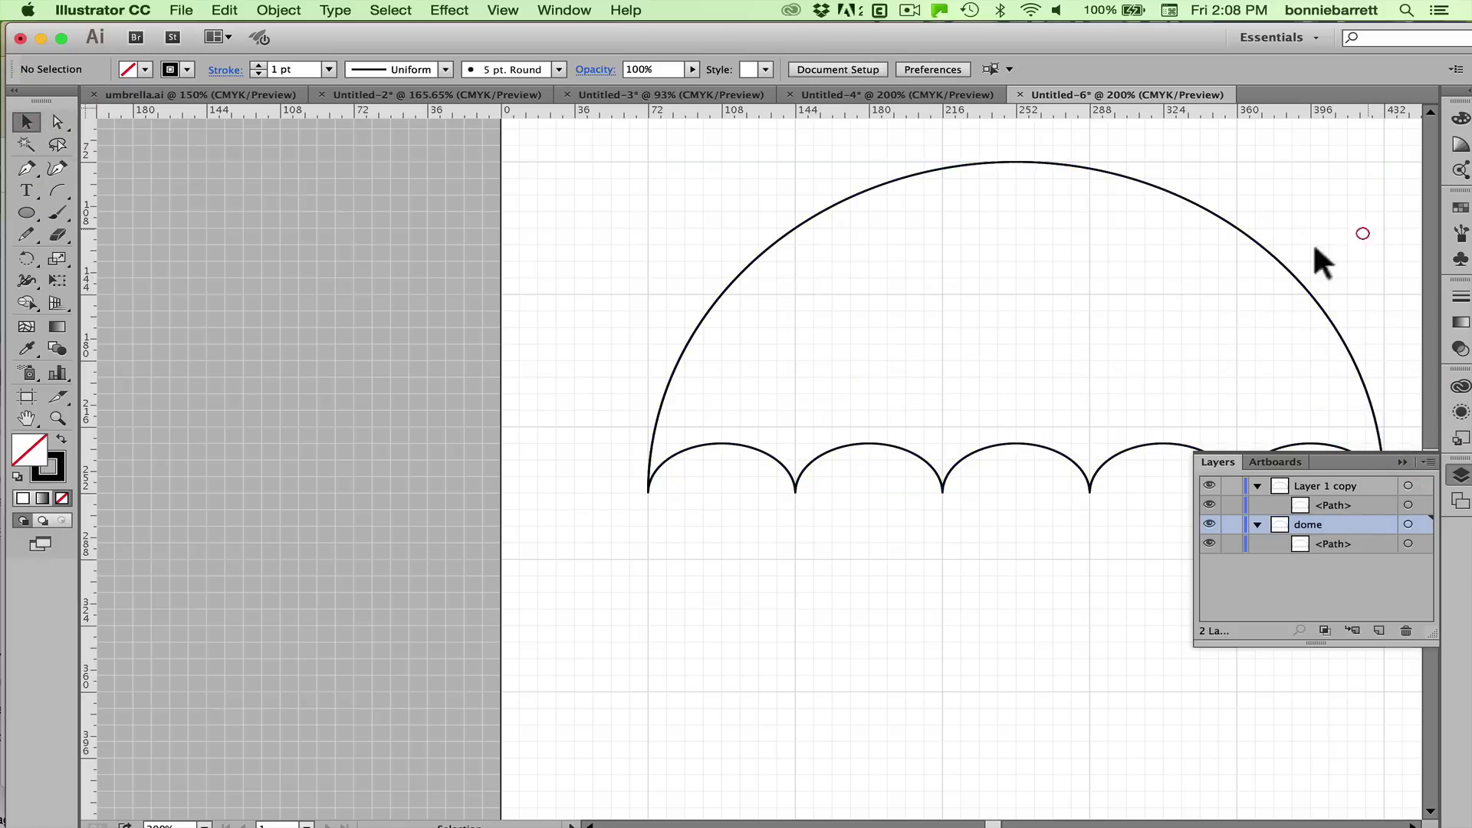
click(1408, 524)
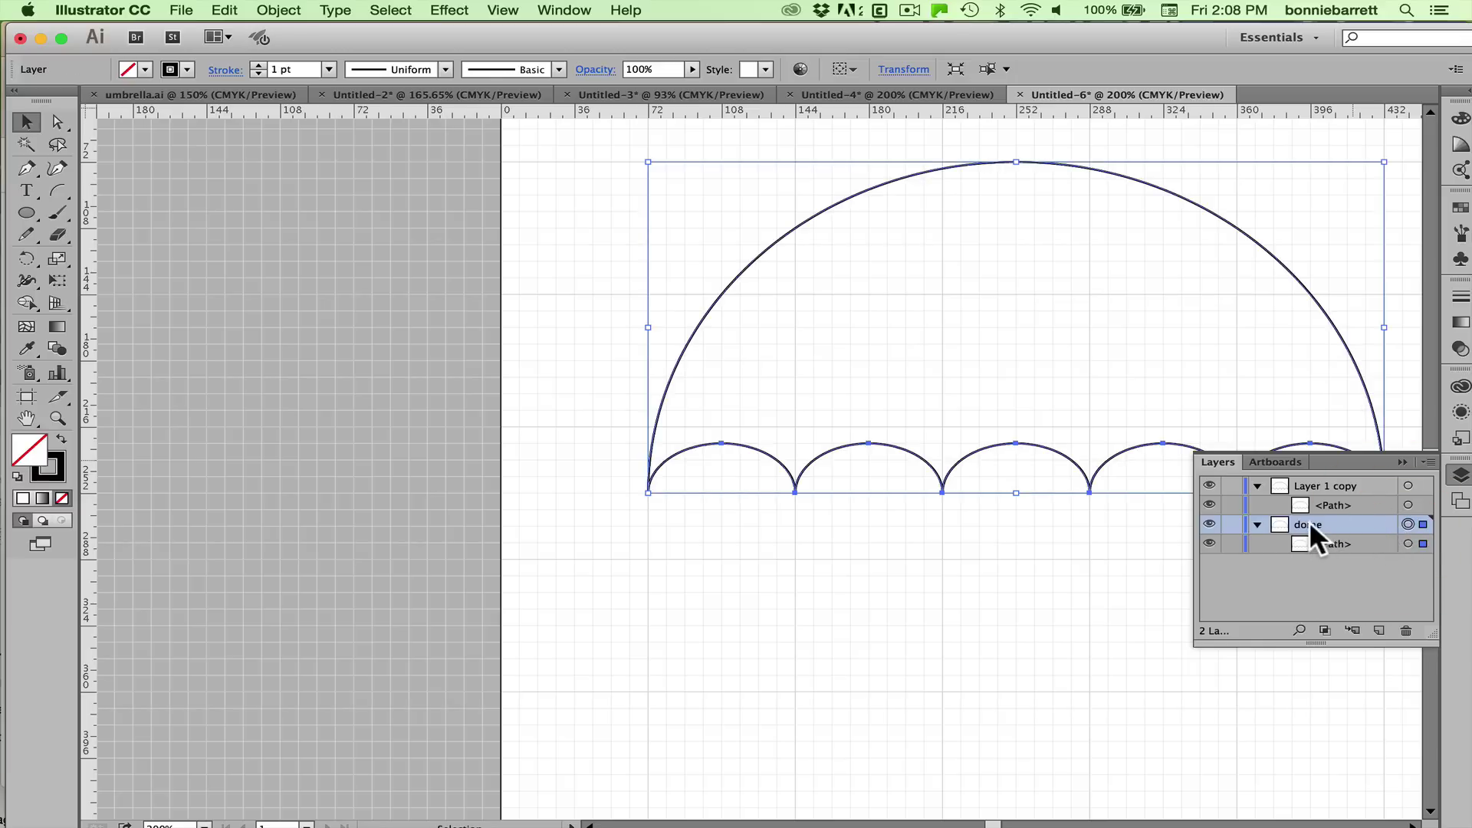
click(1461, 207)
click(1263, 246)
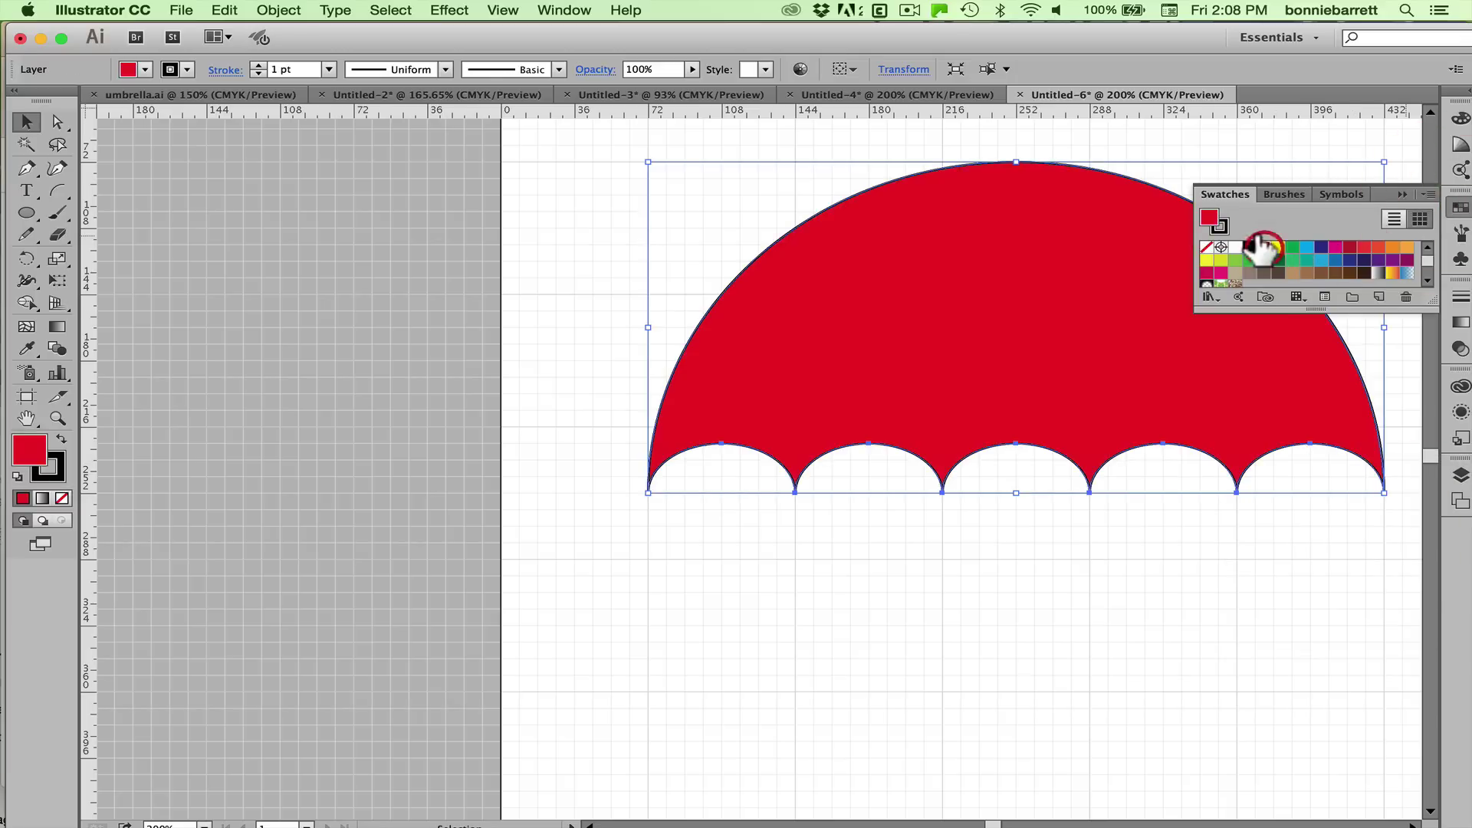
click(1461, 474)
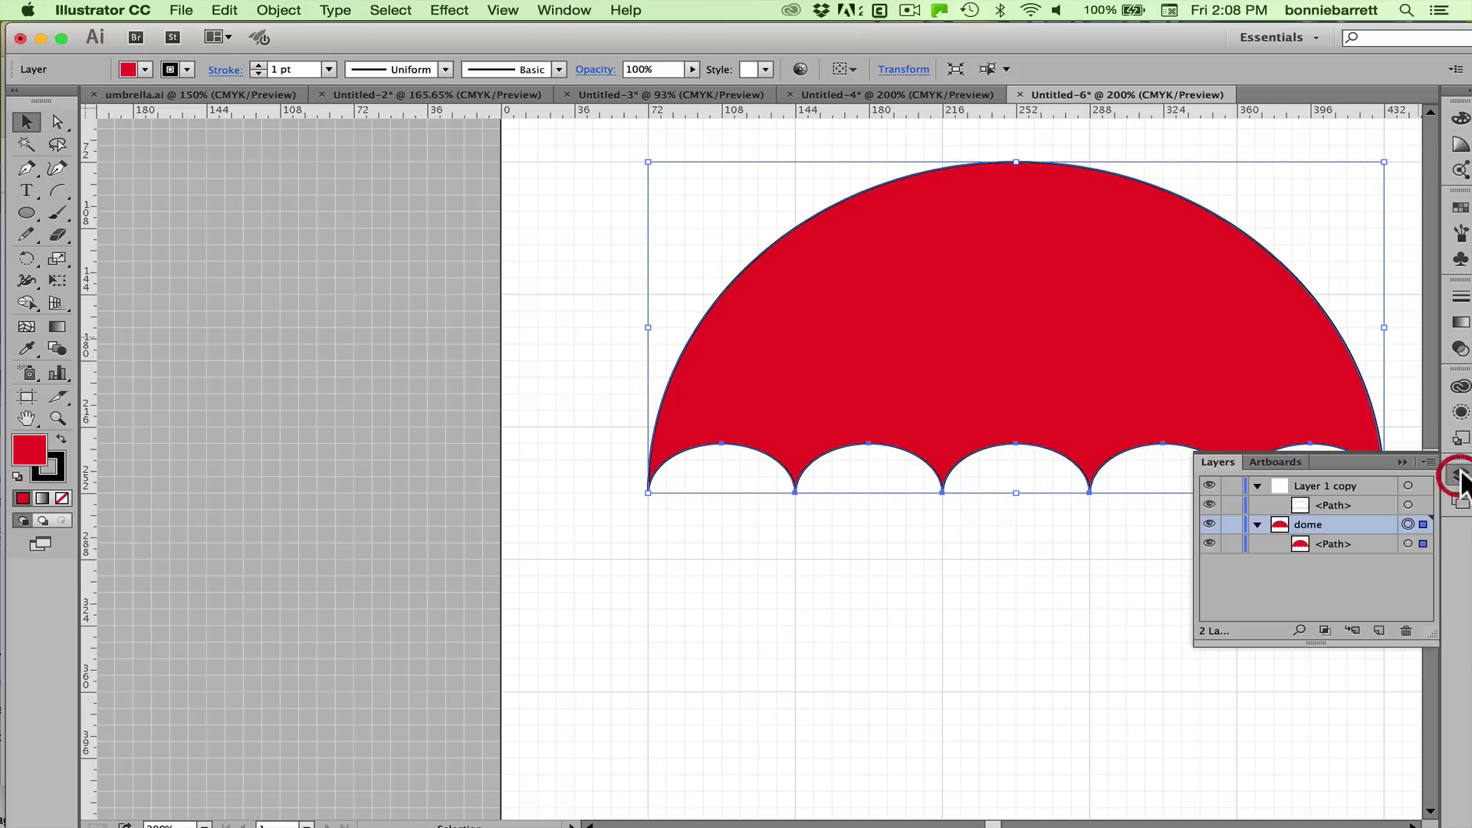
click(1210, 524)
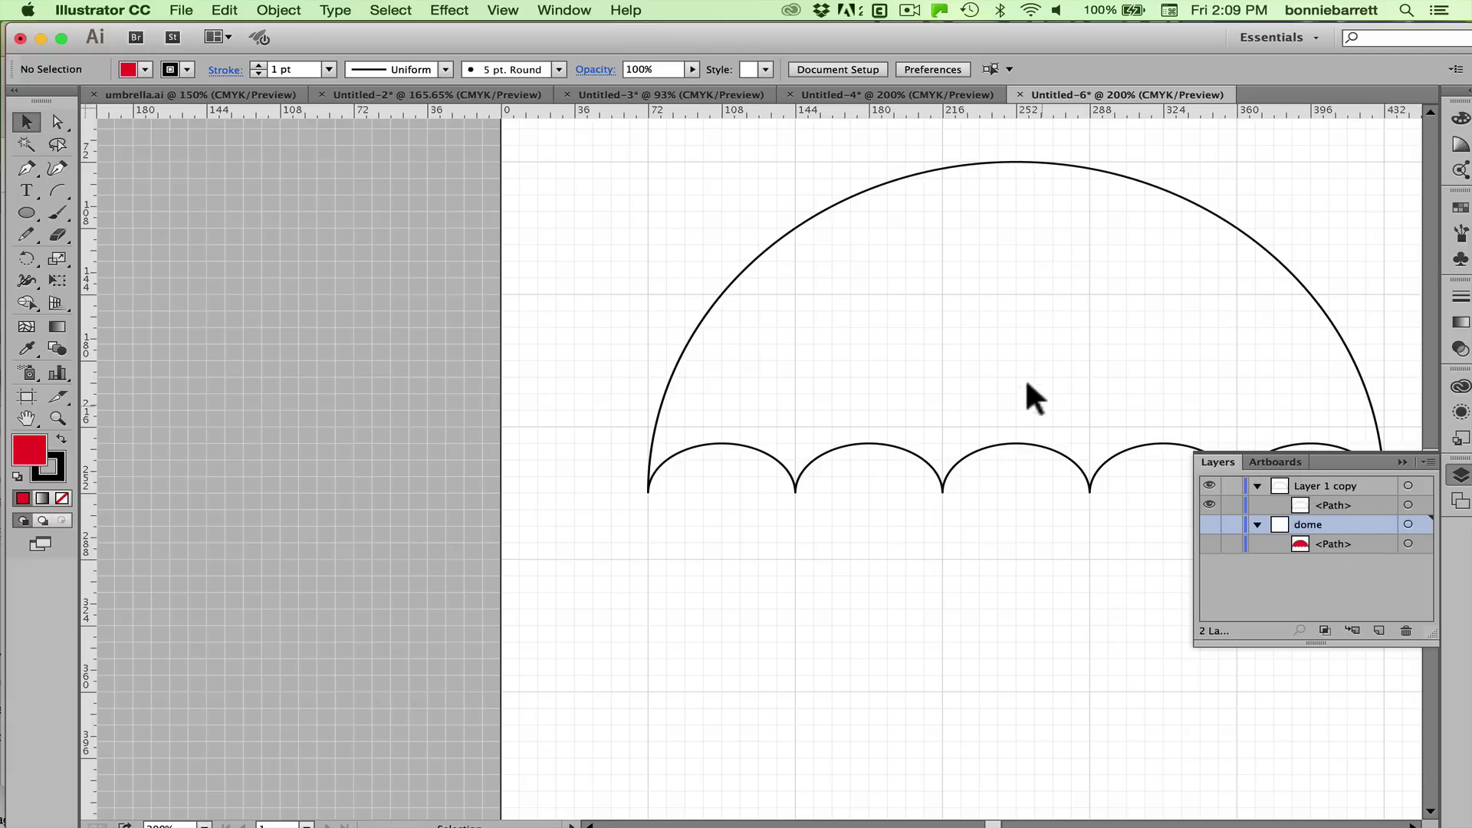
- On Layer 1 copy, drag a vertical guide to 252 pt through the dome's centre, then zoom in
key(space)
drag(1082, 328, 902, 391)
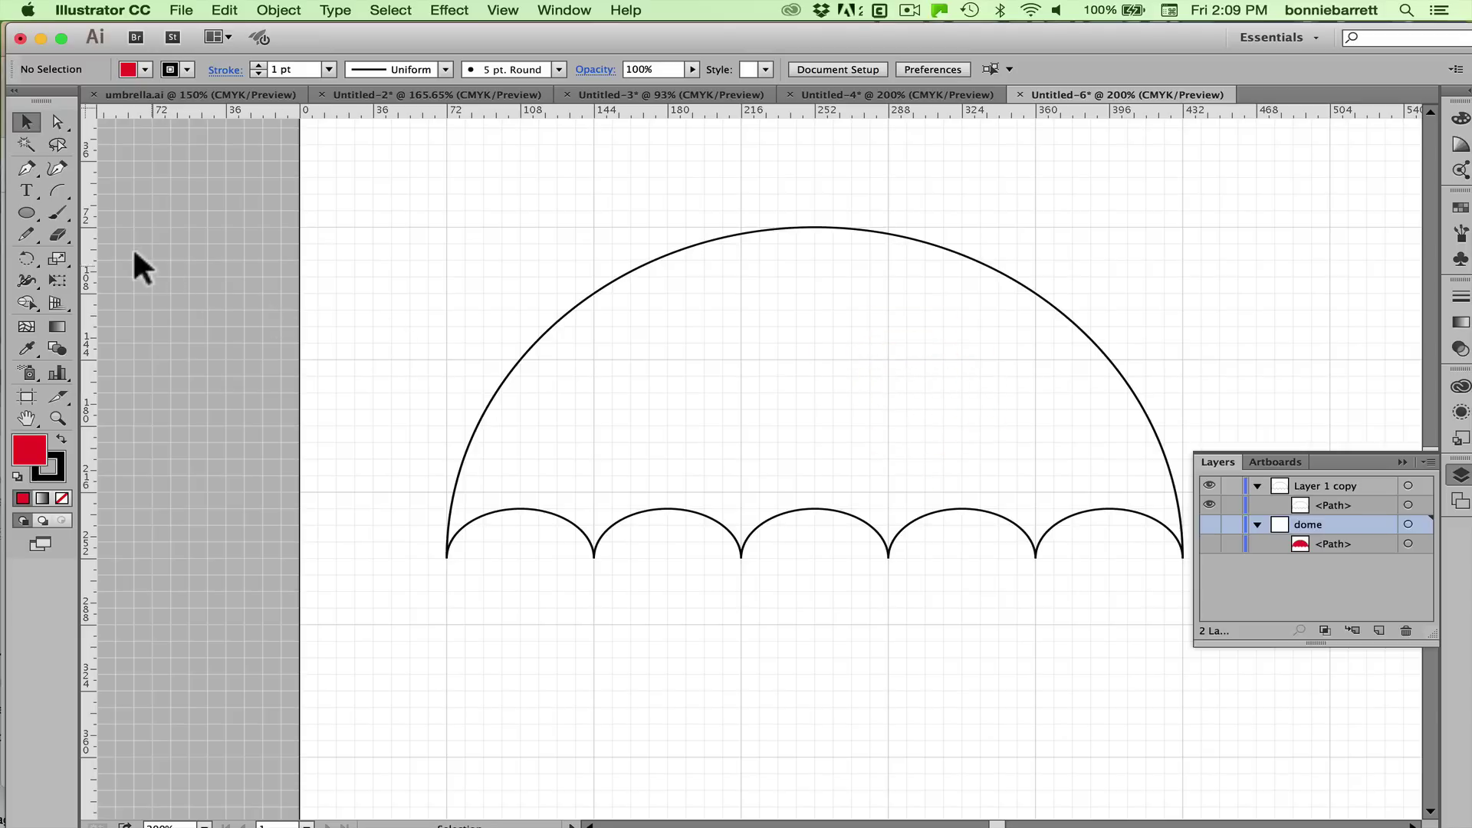
click(520, 281)
click(1378, 486)
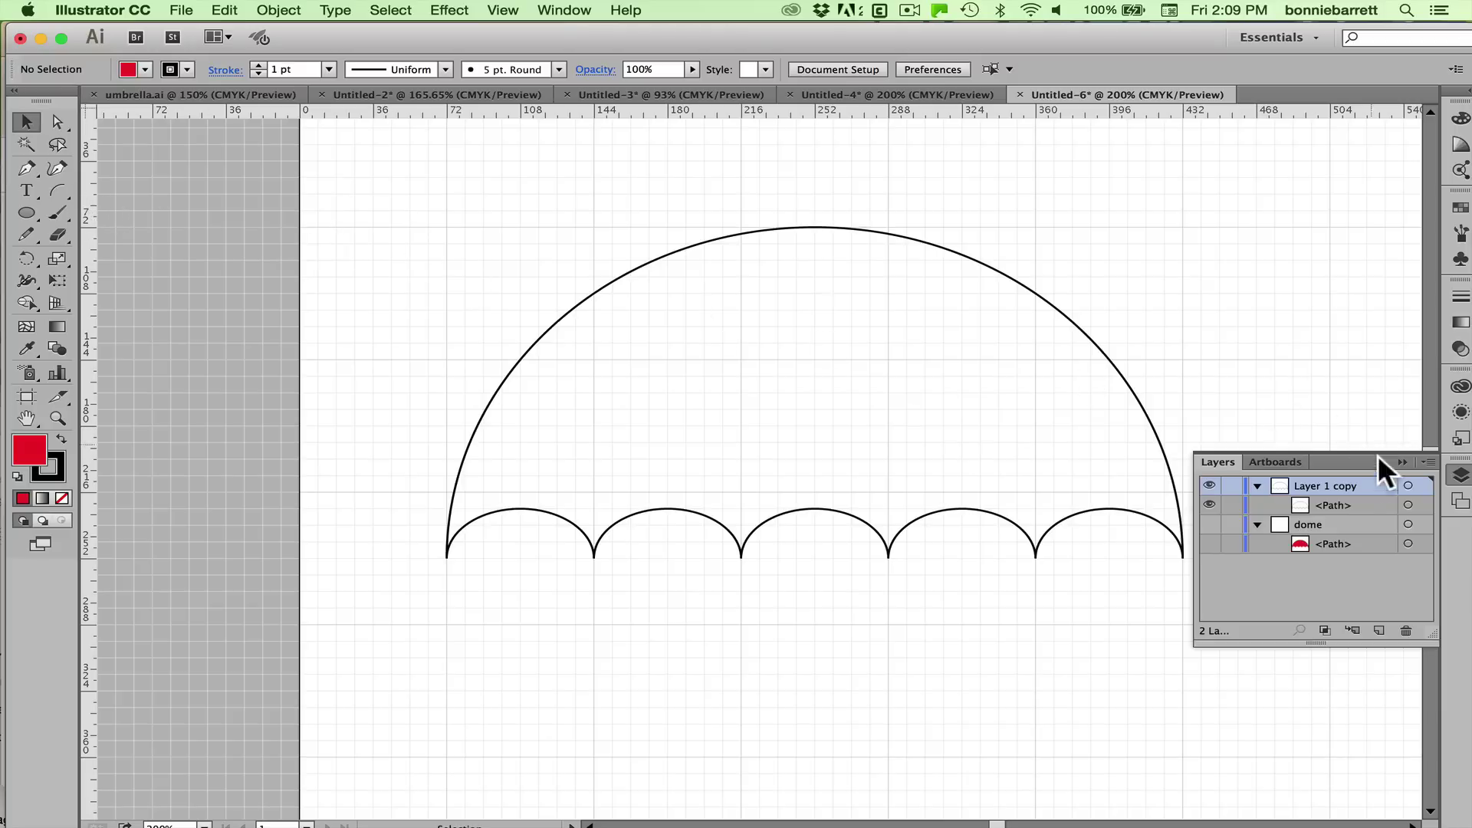
drag(76, 162, 798, 234)
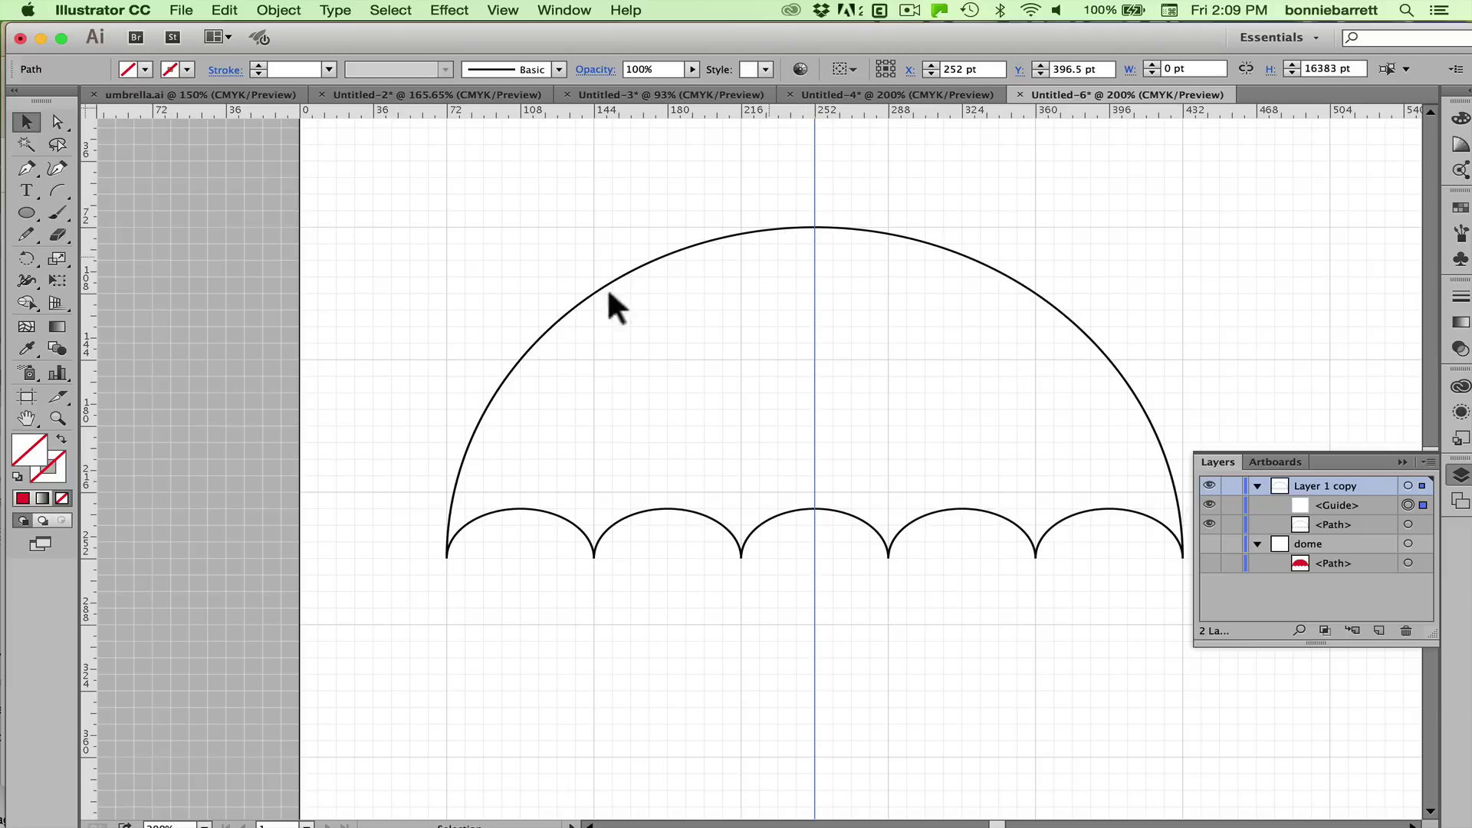
click(58, 418)
drag(422, 224, 1205, 664)
- With the Arc tool, draw a flipped rib arc from the scallop cusp up to the dome's top centre
click(55, 188)
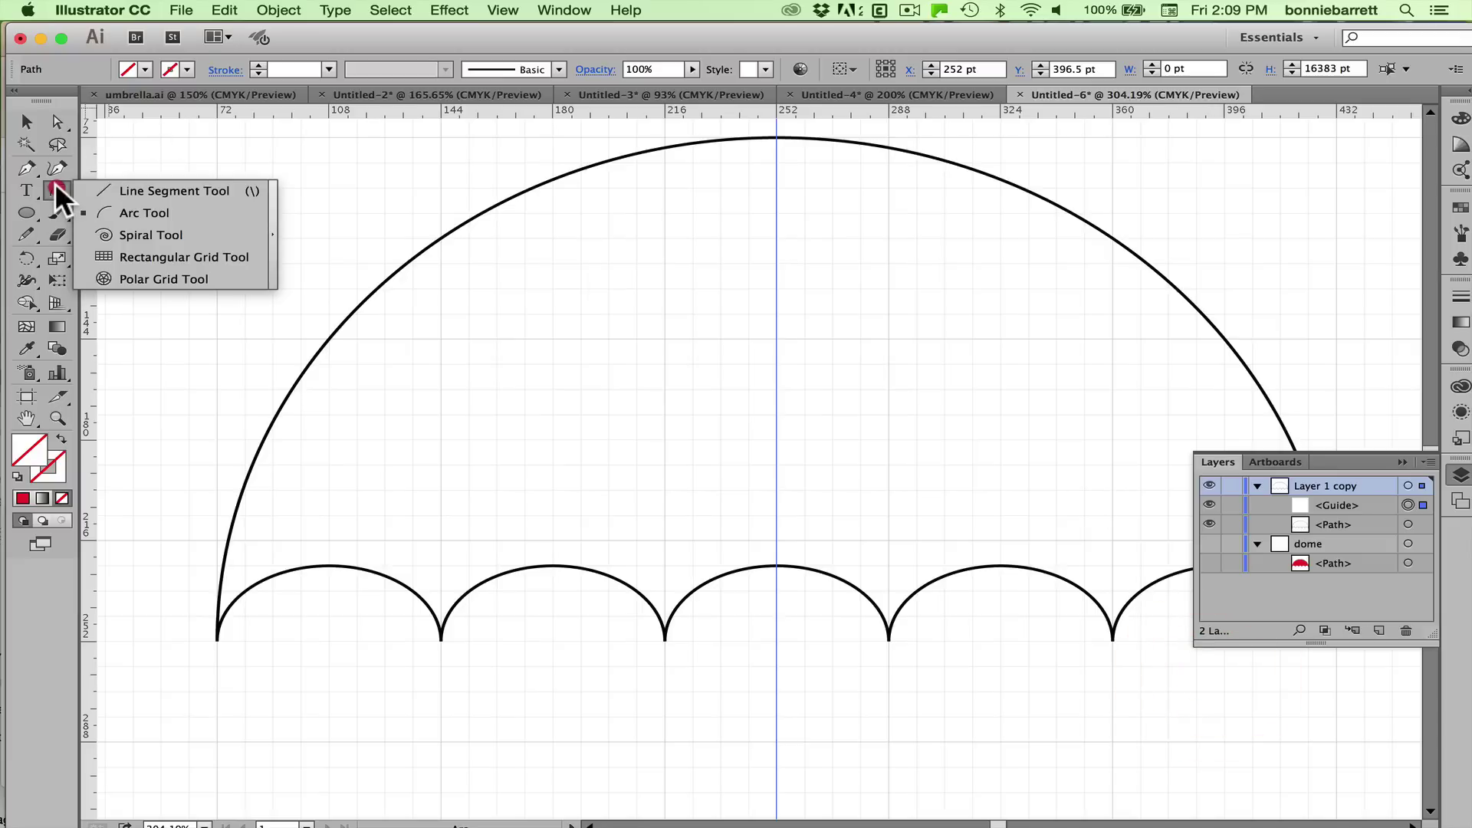
drag(55, 188, 159, 208)
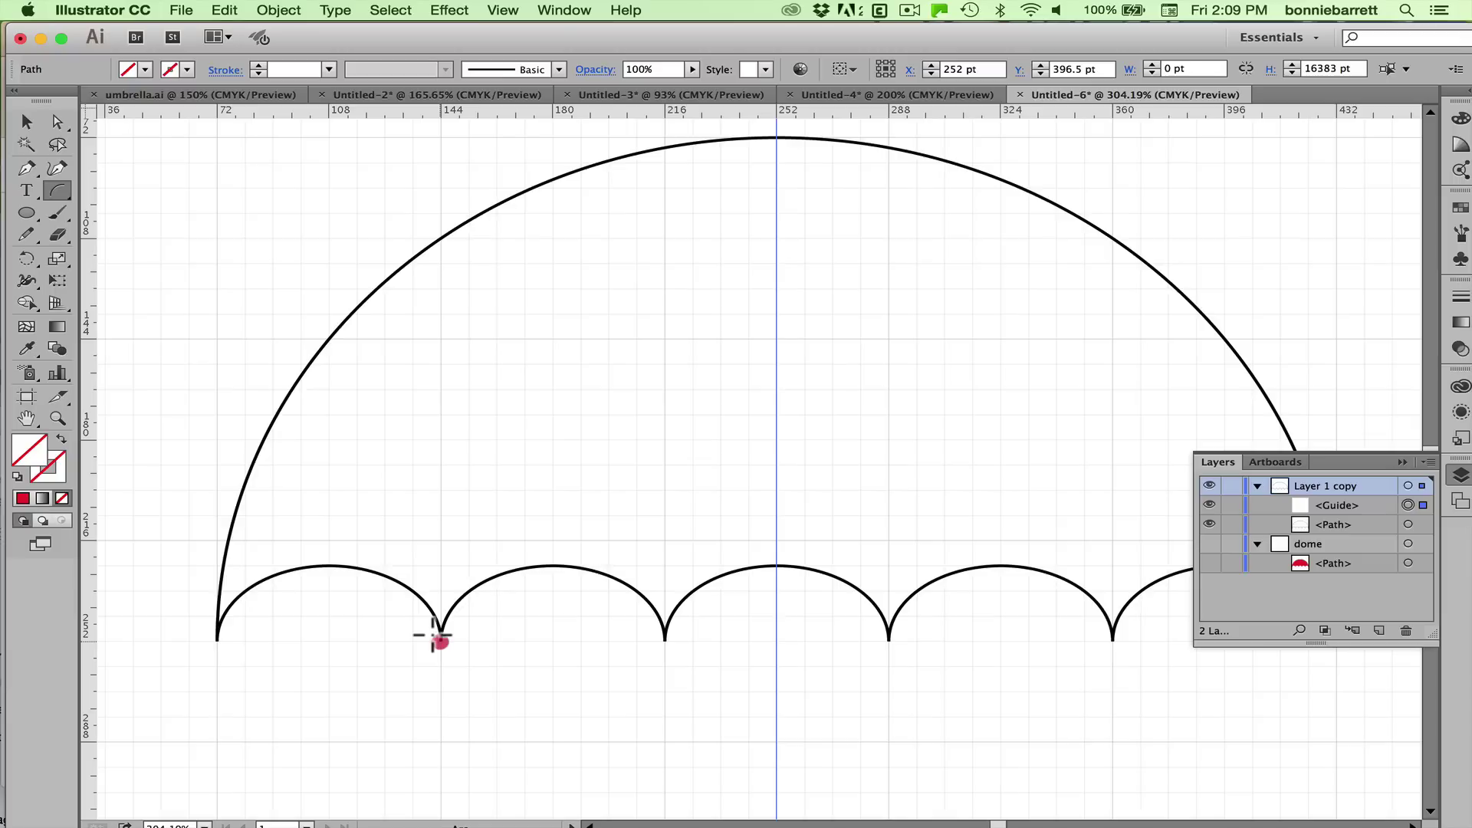
drag(434, 635, 762, 405)
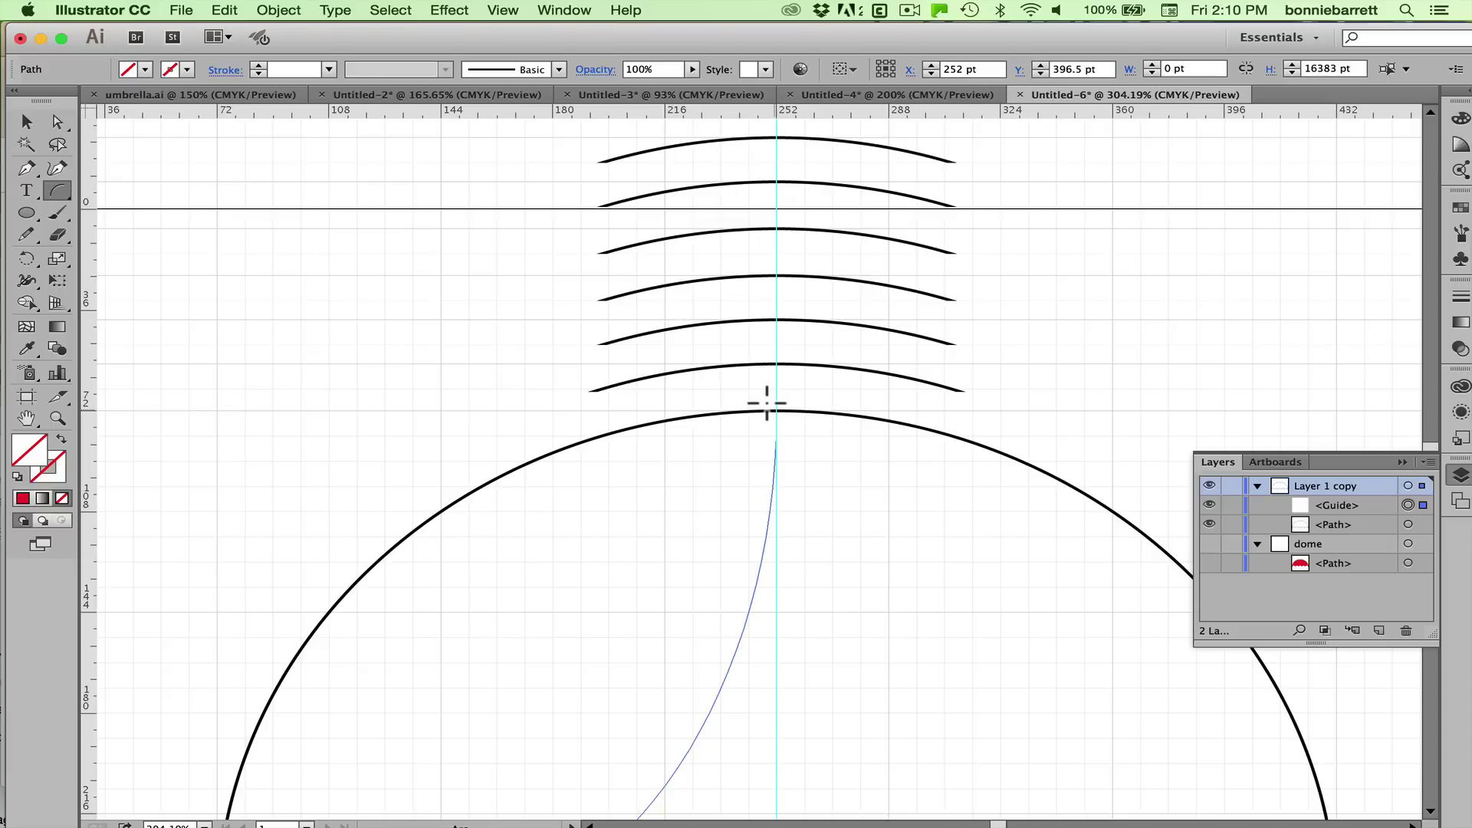
key(f)
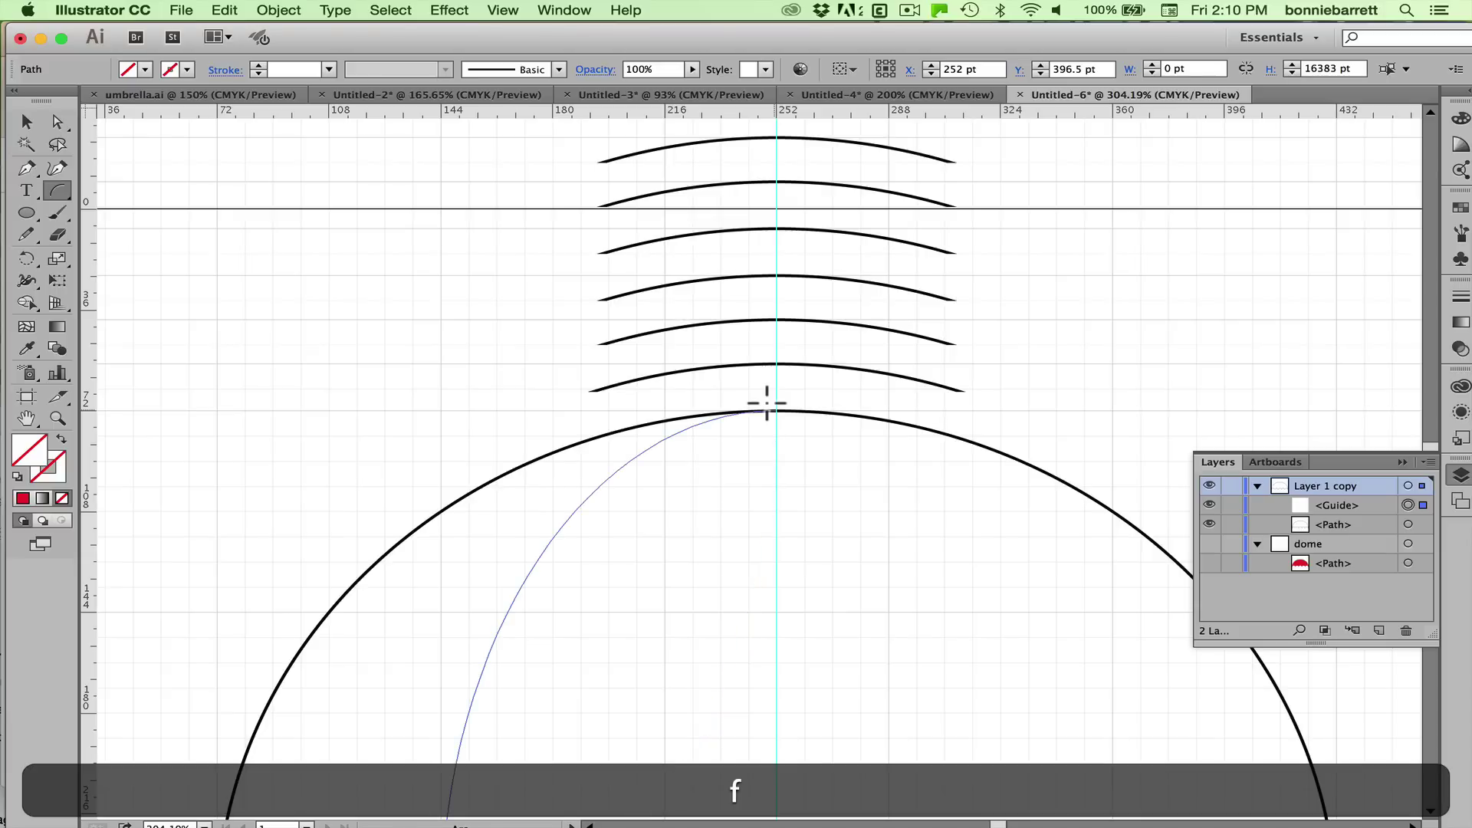
drag(767, 403, 772, 411)
key(space)
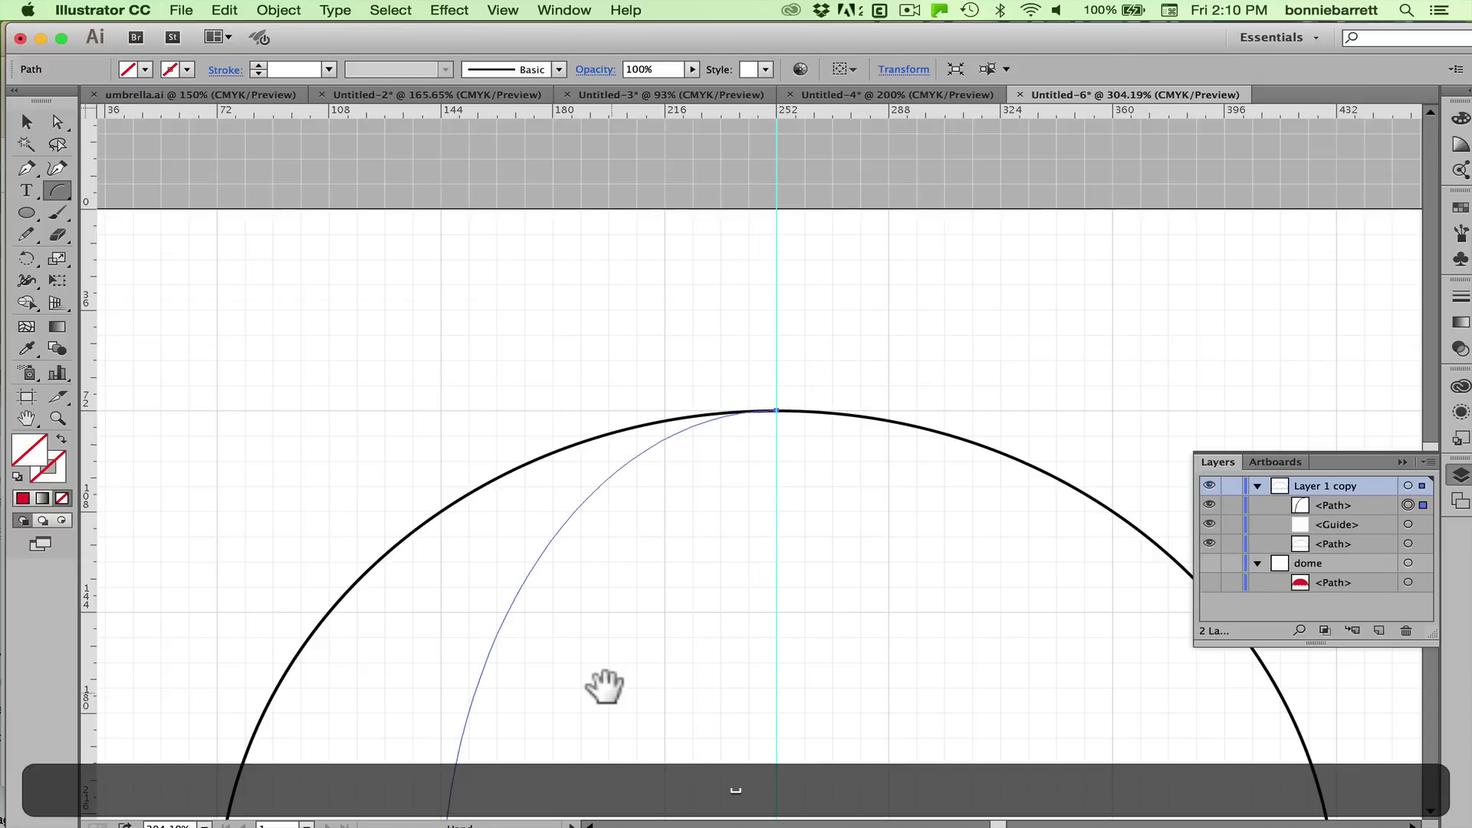
drag(605, 687, 647, 483)
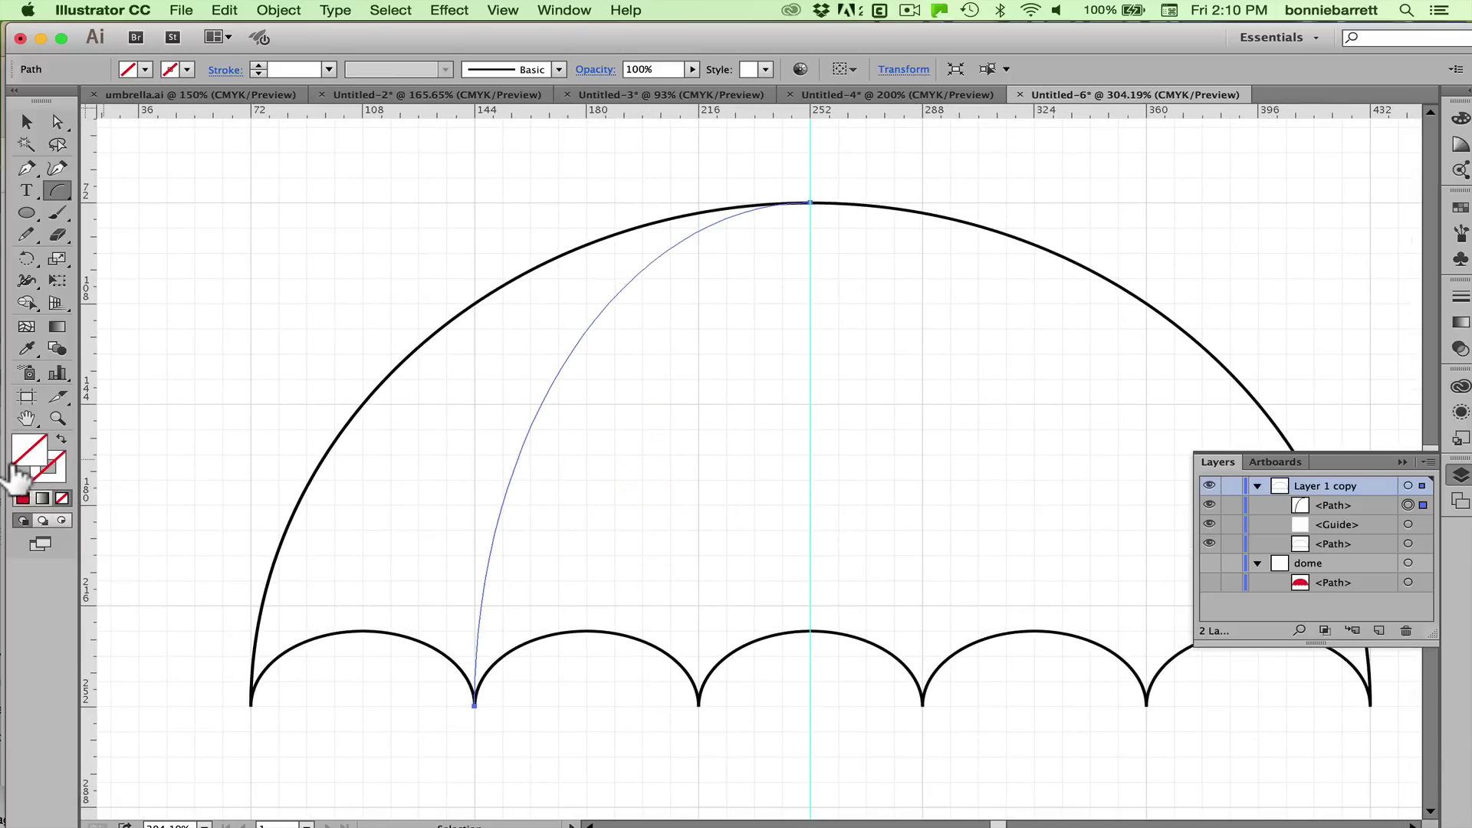
- Set the arc's stroke colour to red from the control bar Stroke swatches
click(61, 462)
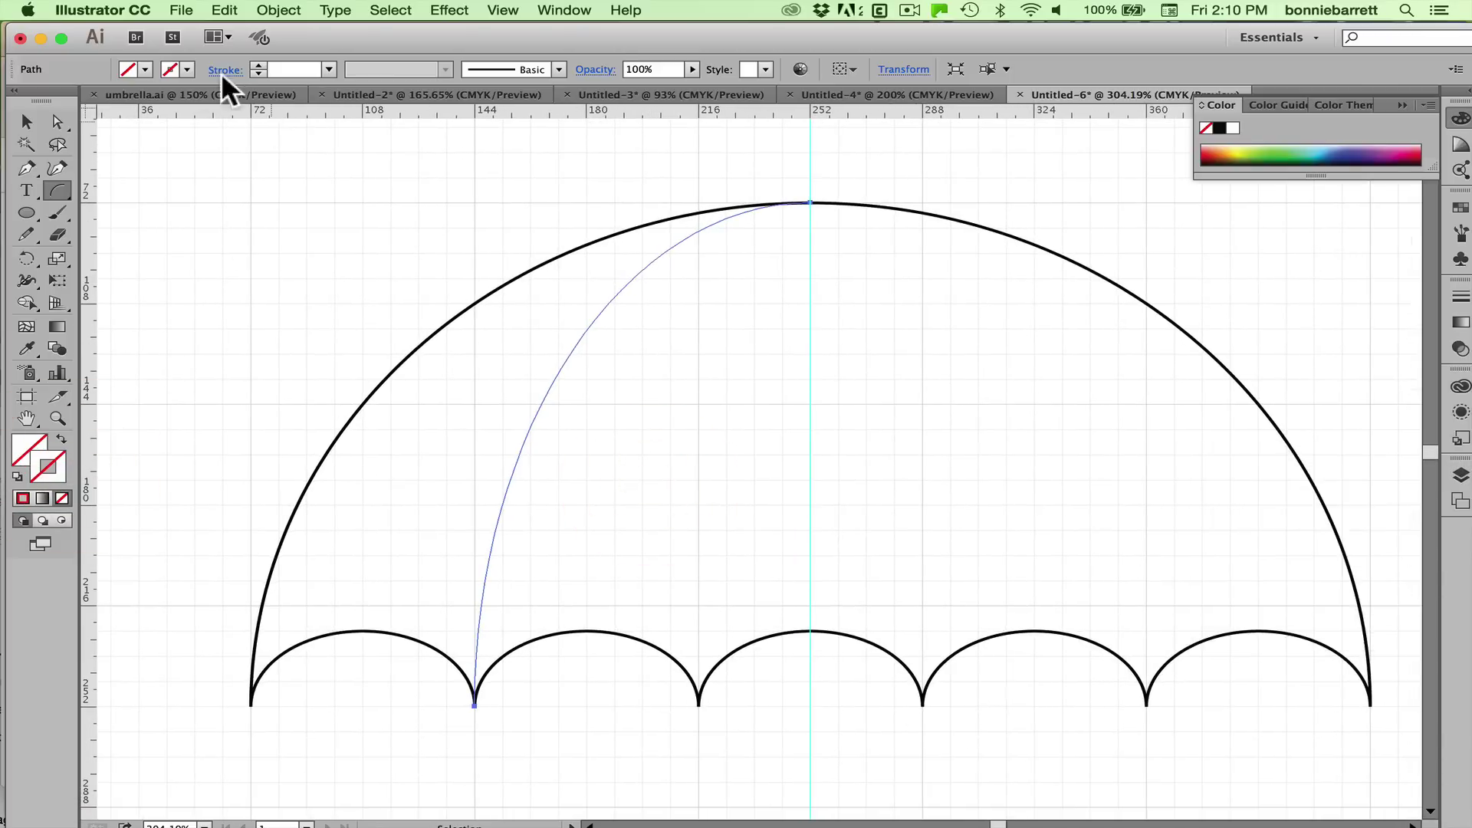
click(187, 69)
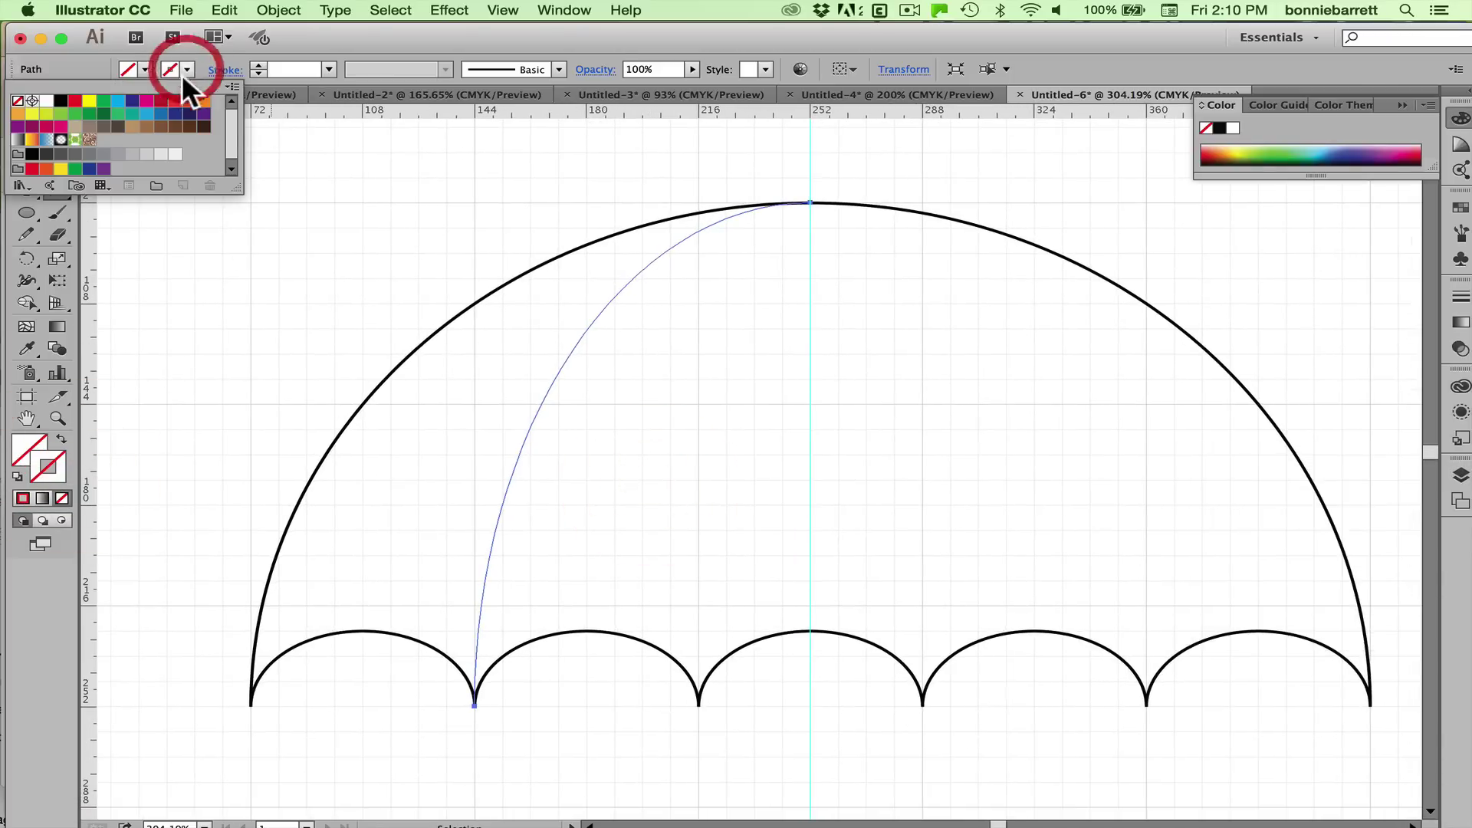
click(56, 98)
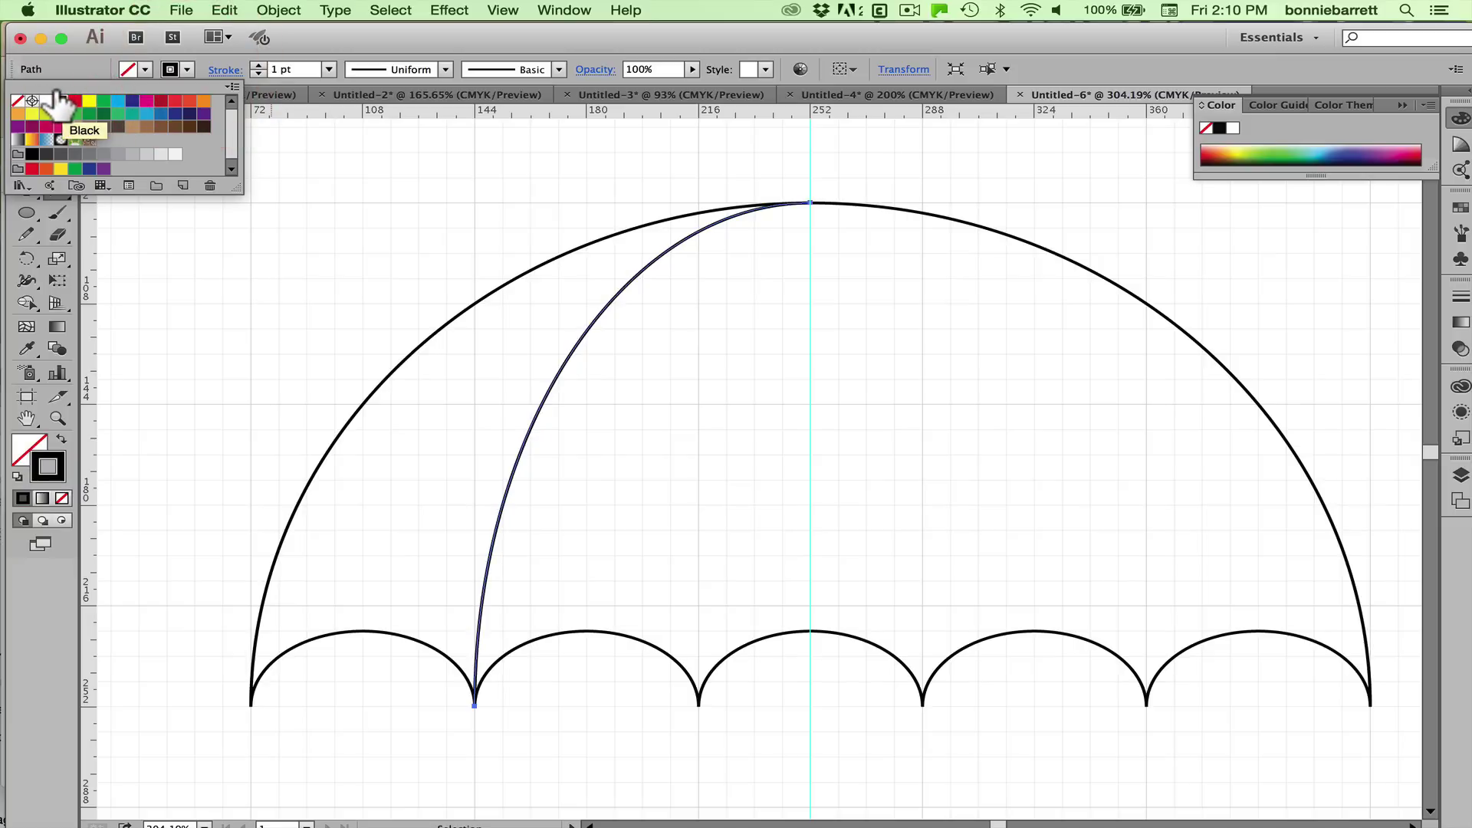
click(73, 100)
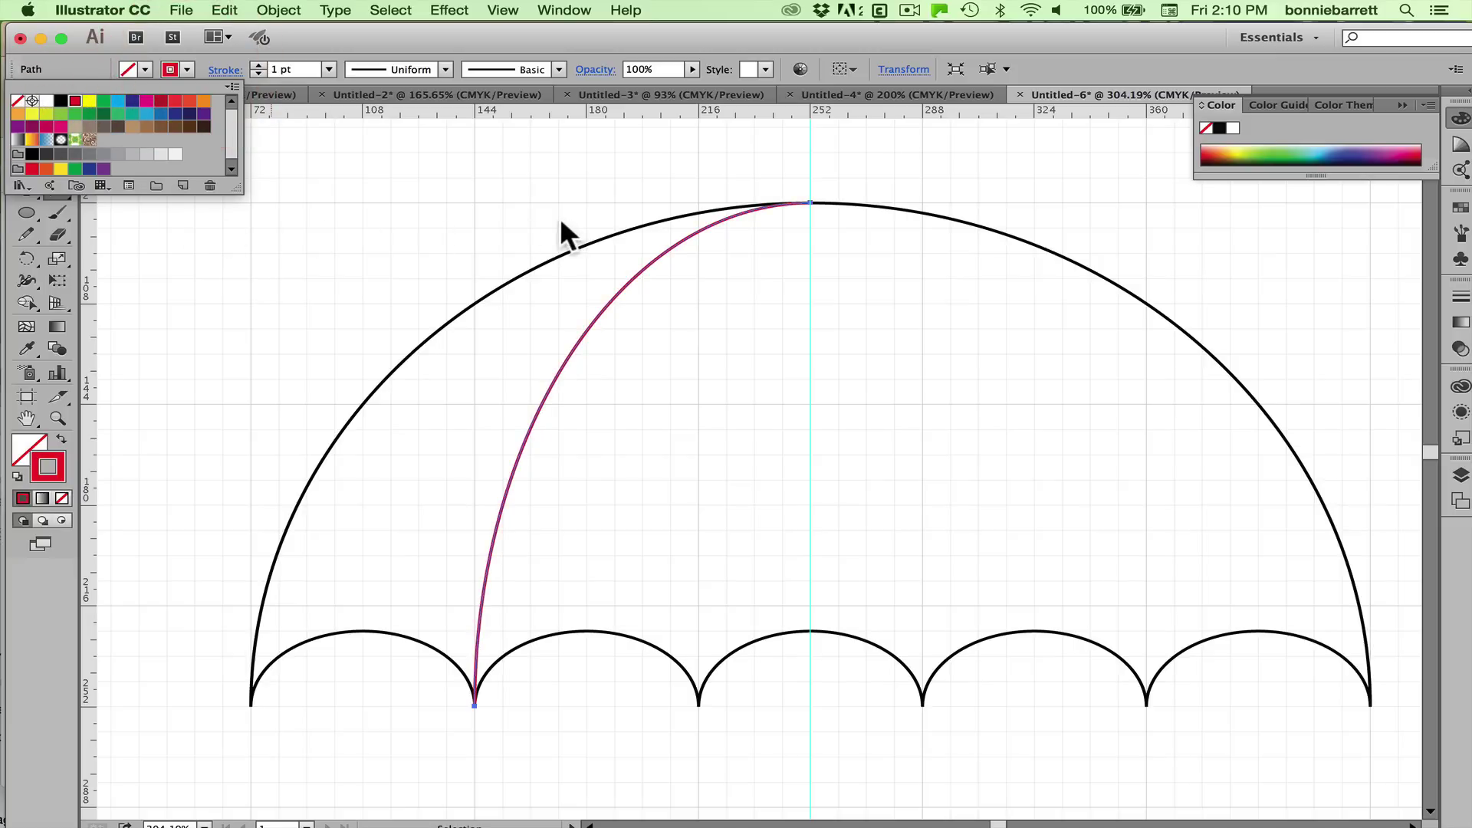
click(291, 175)
- Draw red rib arcs from the remaining scallop points to the dome's top centre, redoing the fourth
click(58, 191)
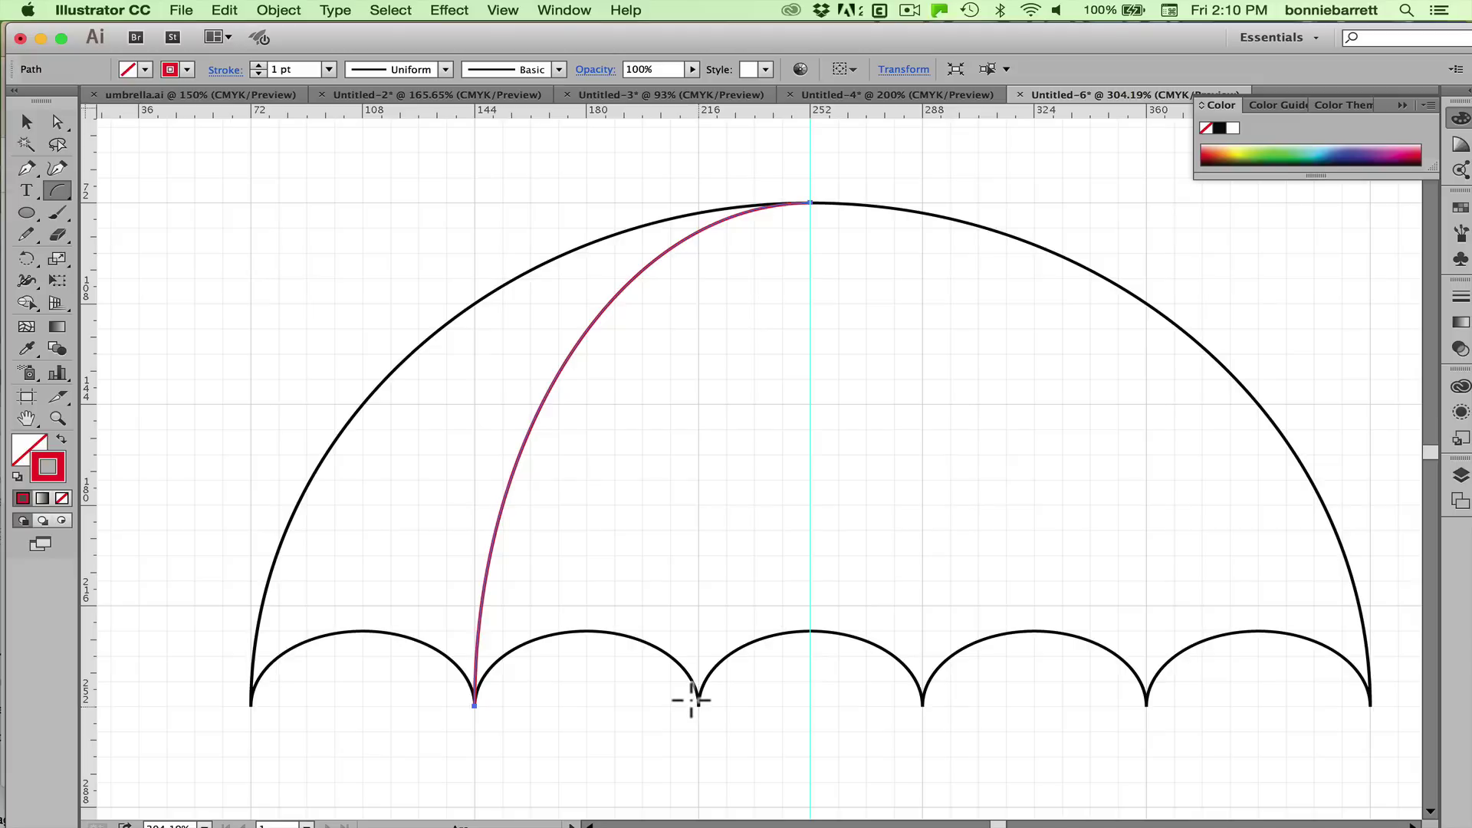
drag(694, 702, 810, 204)
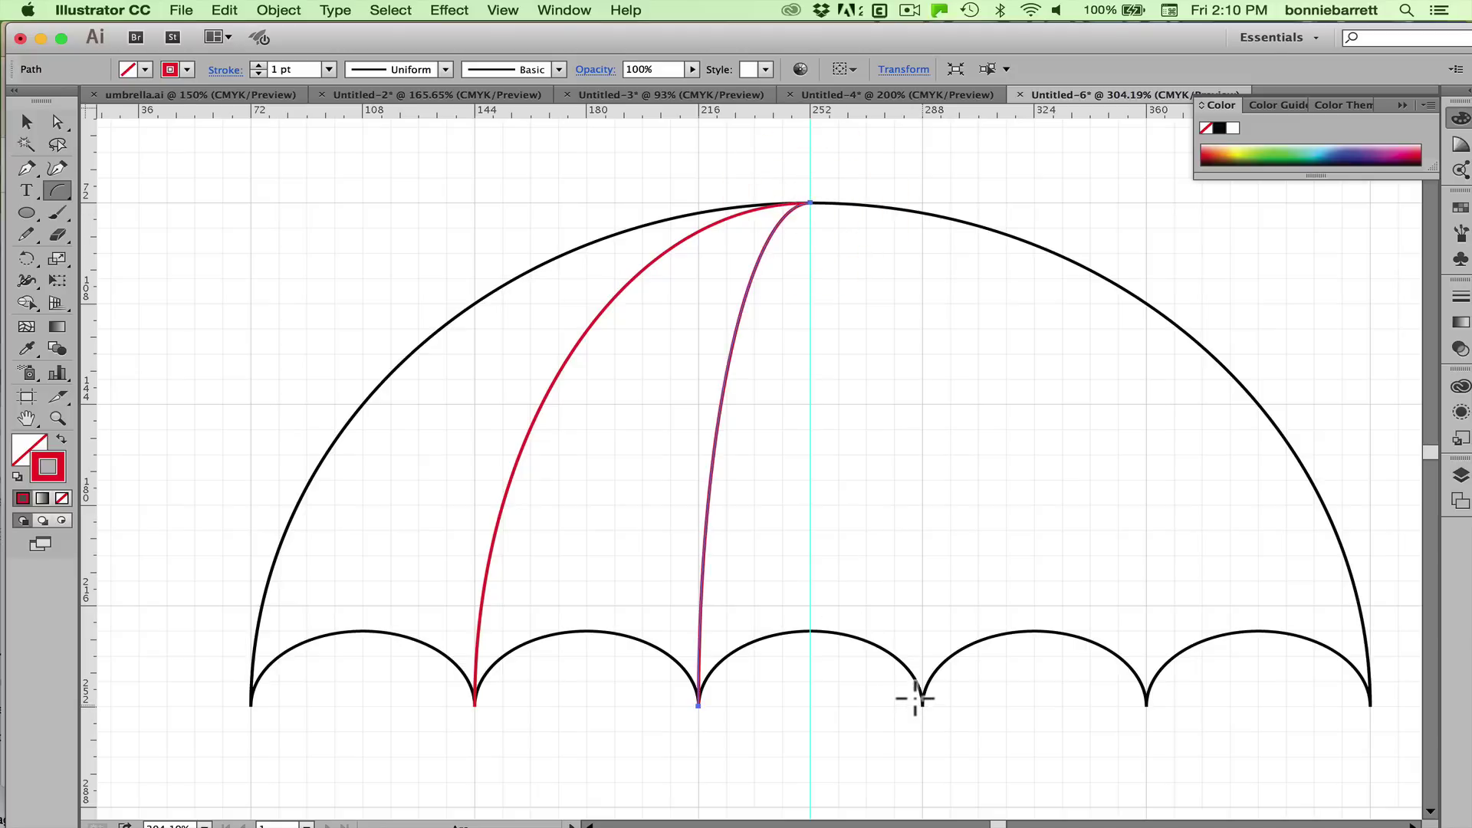
drag(915, 701, 810, 203)
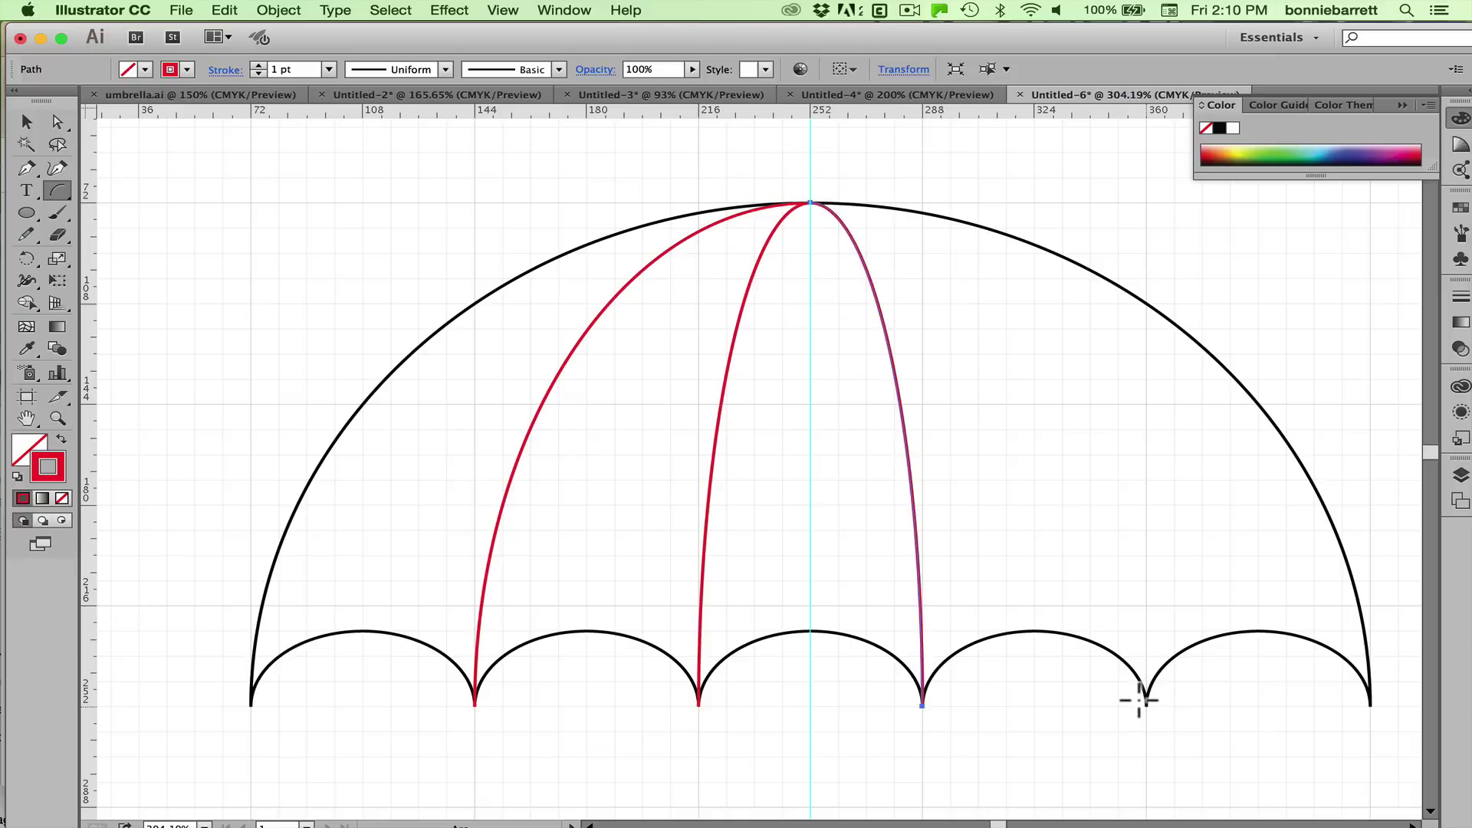
drag(1142, 702, 809, 199)
key(super+z)
drag(1141, 701, 805, 203)
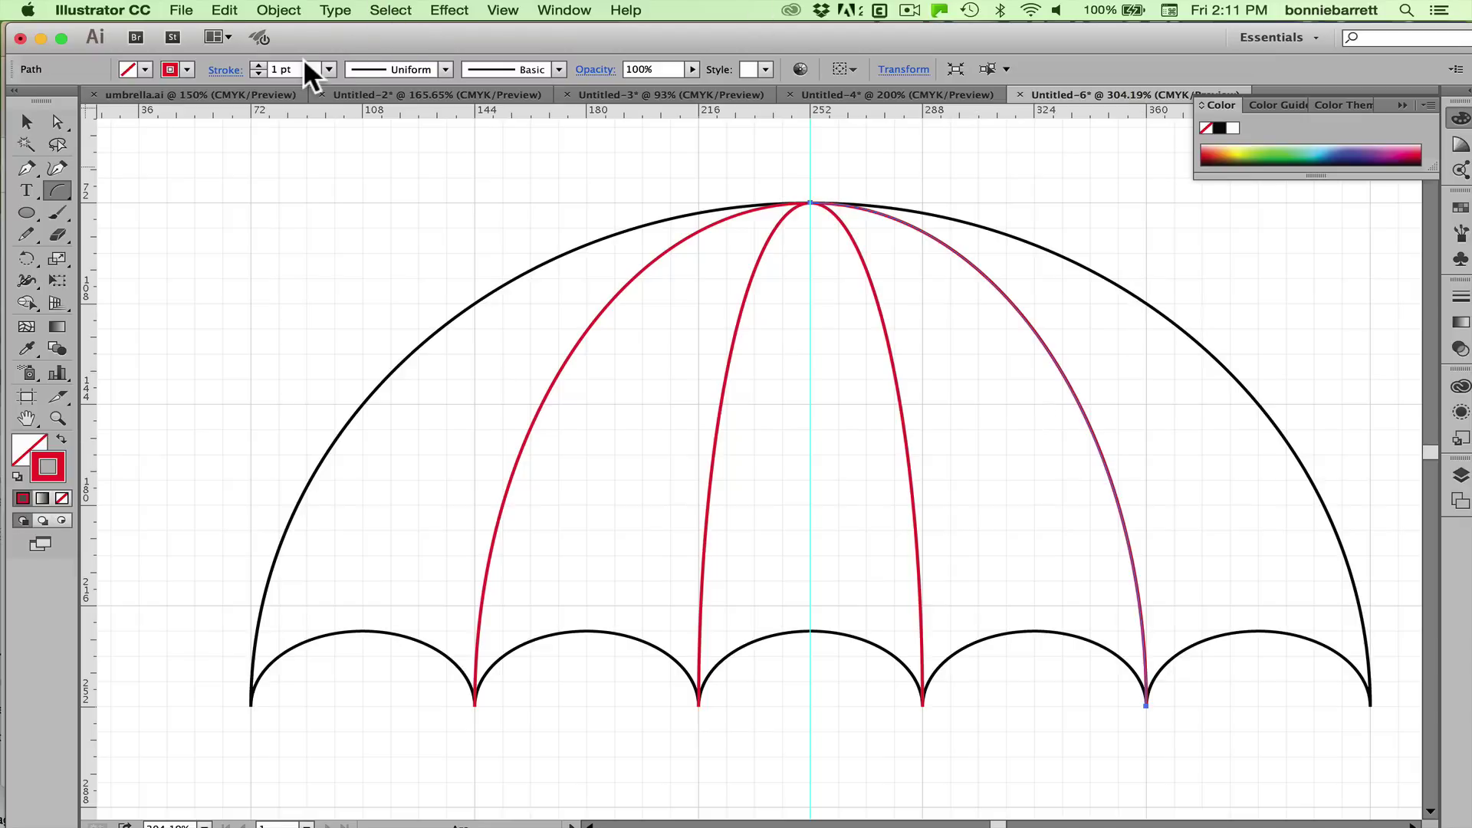
- Marquee-select the four ribs and fill them with CMYK Blue
click(26, 121)
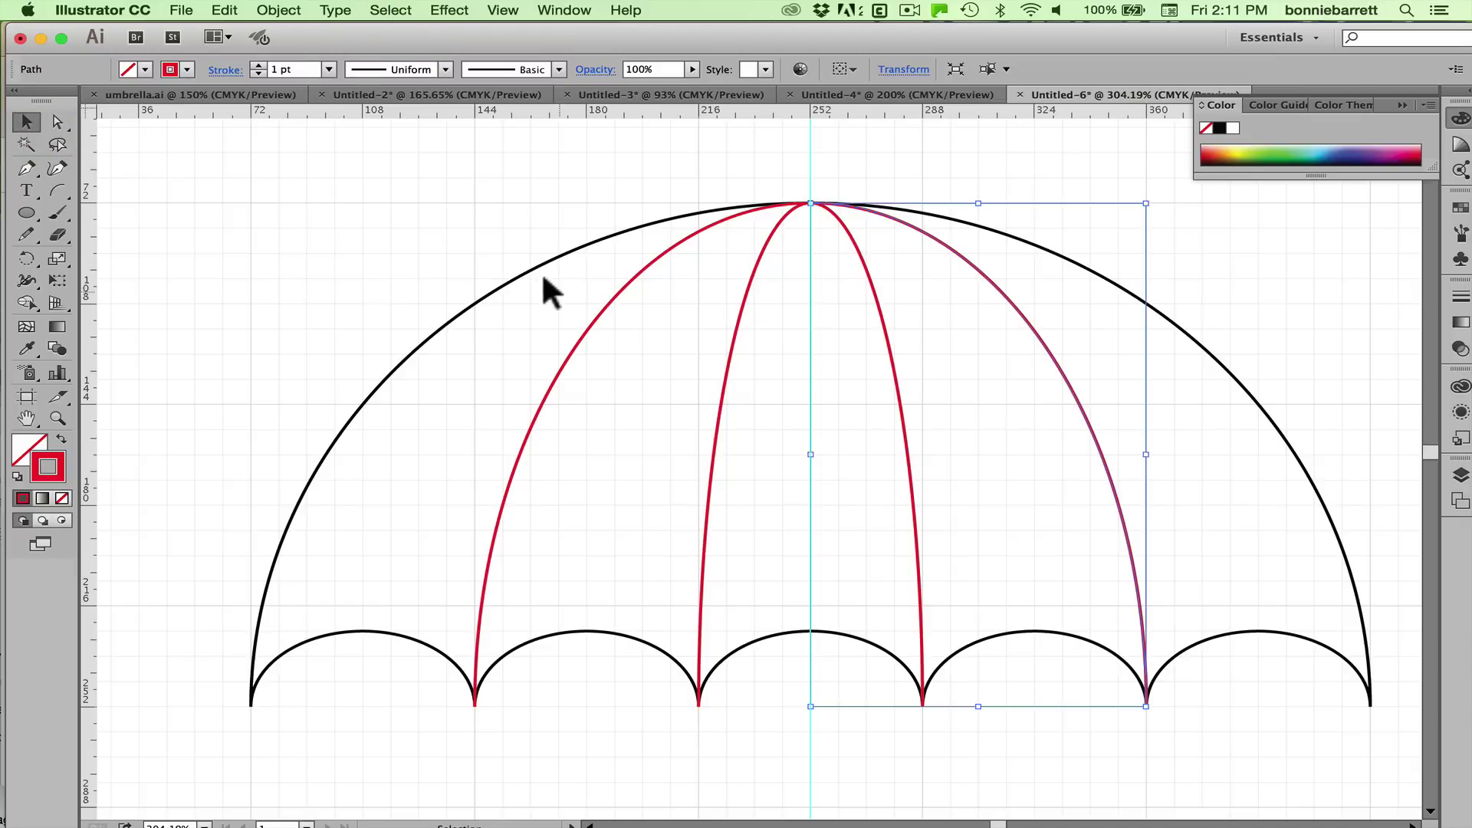
drag(556, 293, 1059, 439)
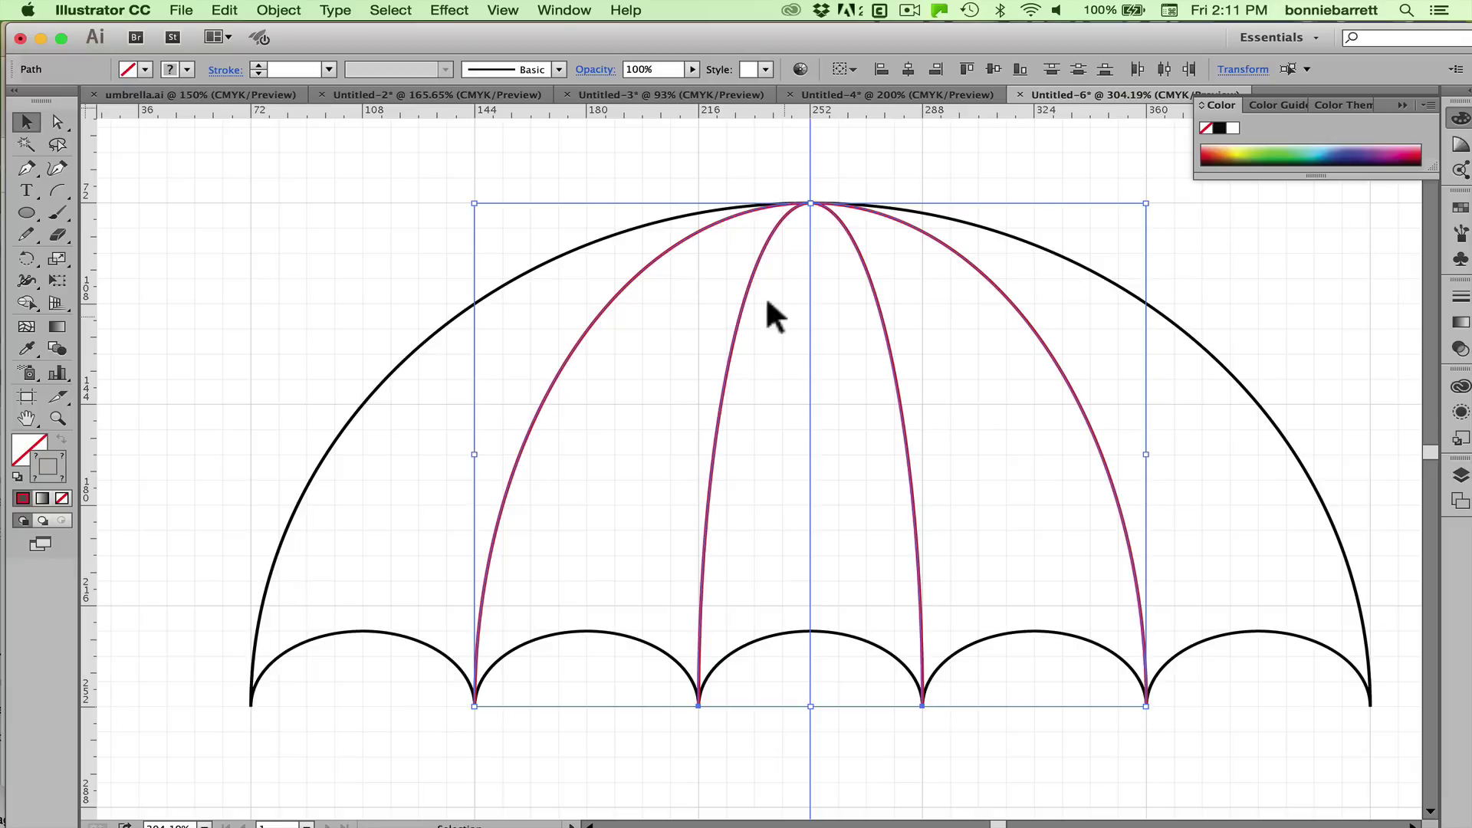
click(143, 69)
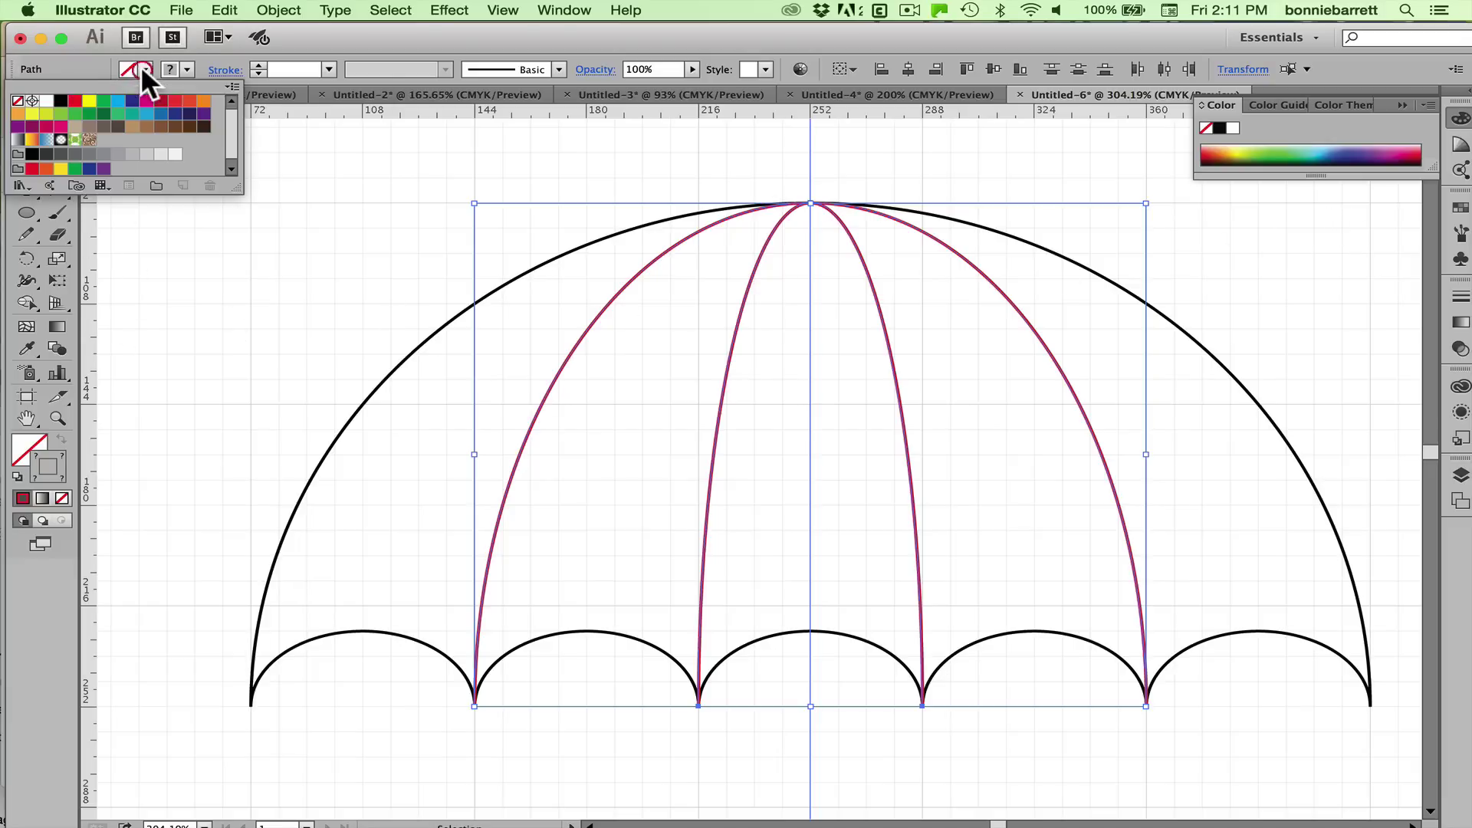
click(130, 99)
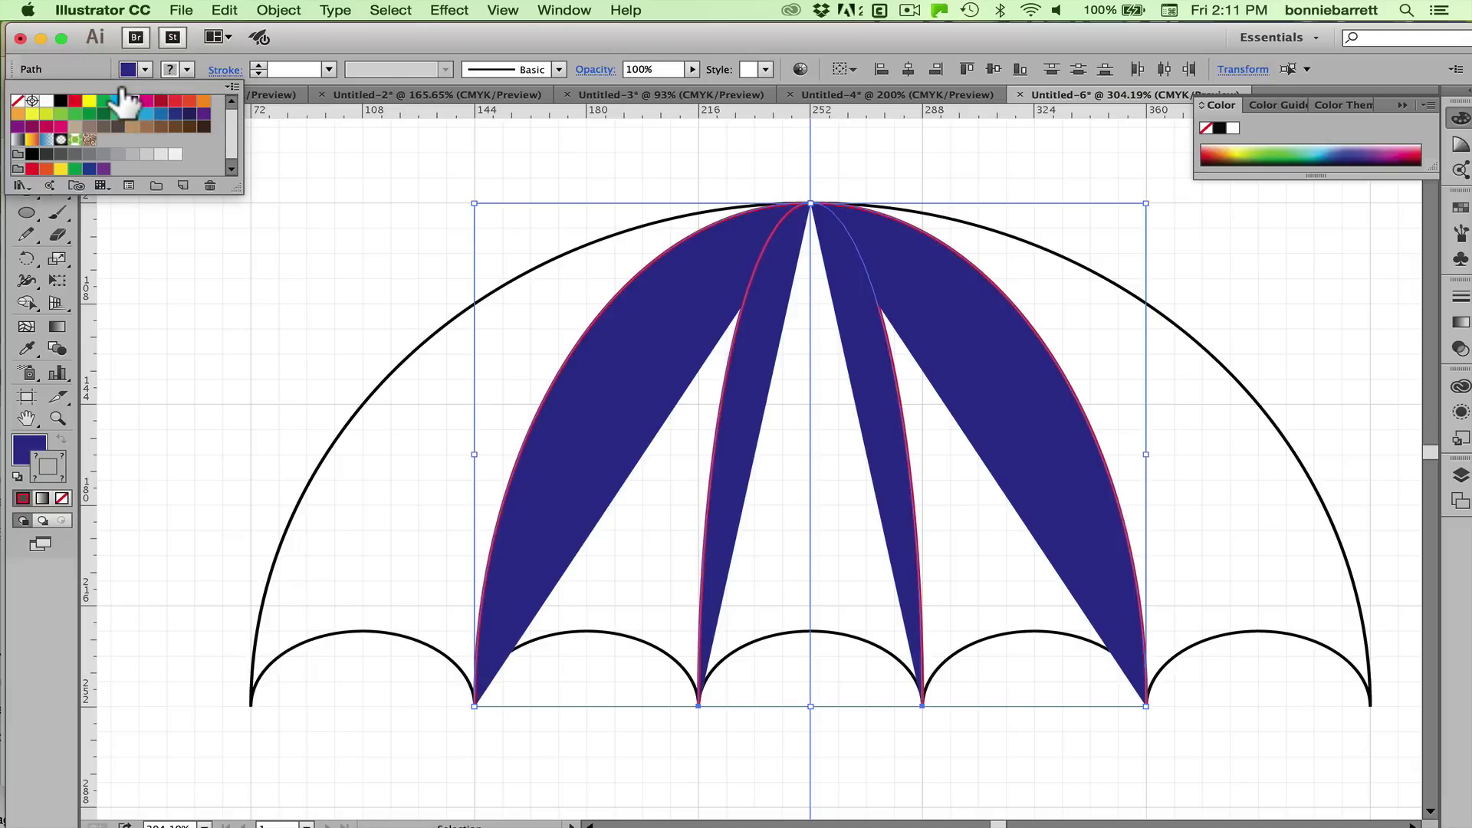
- Undo the blue fill, select the whole umbrella, and bring up the Untitled-2 document
key(super+z)
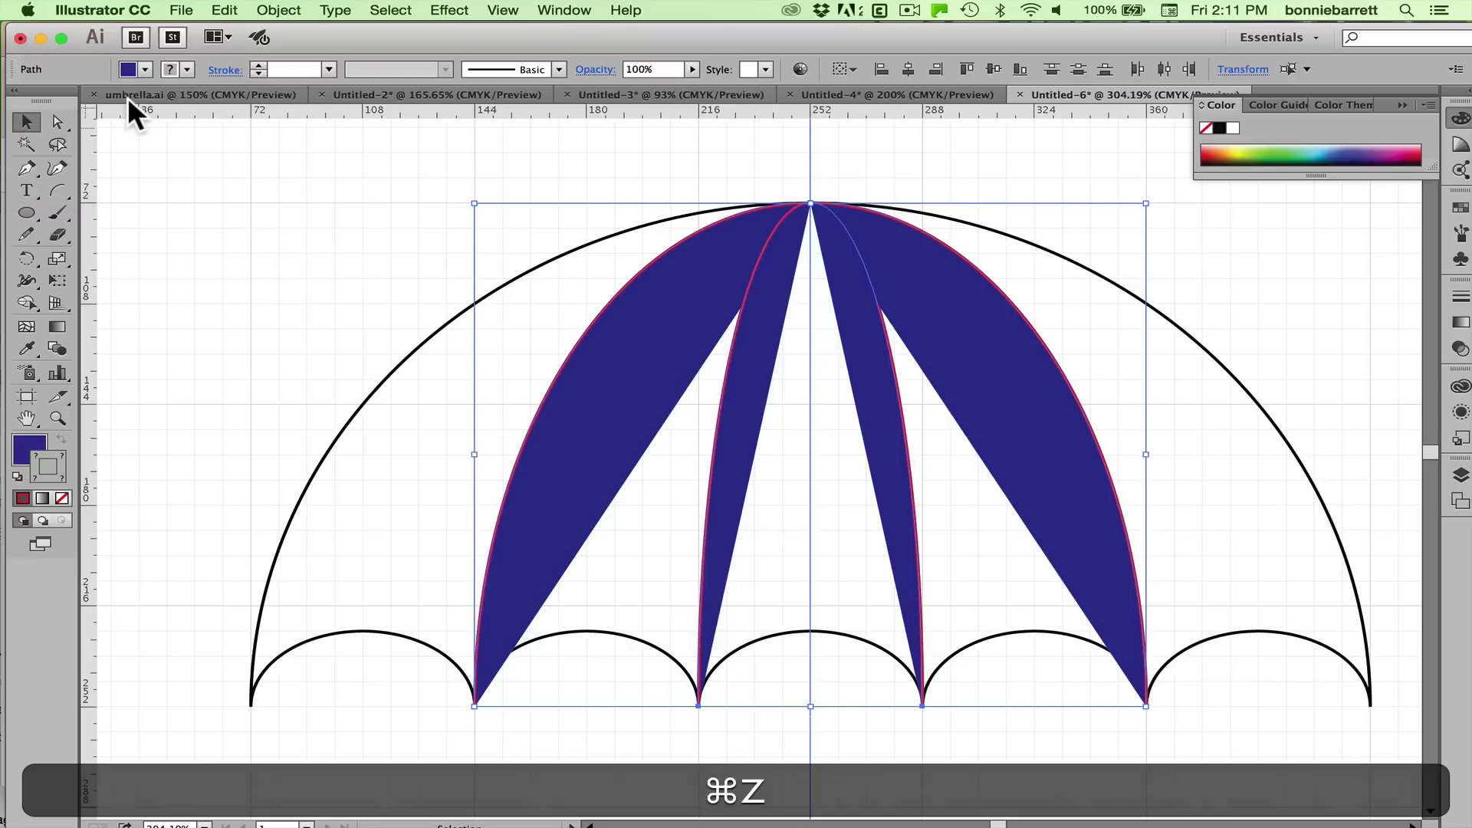
key(super+z)
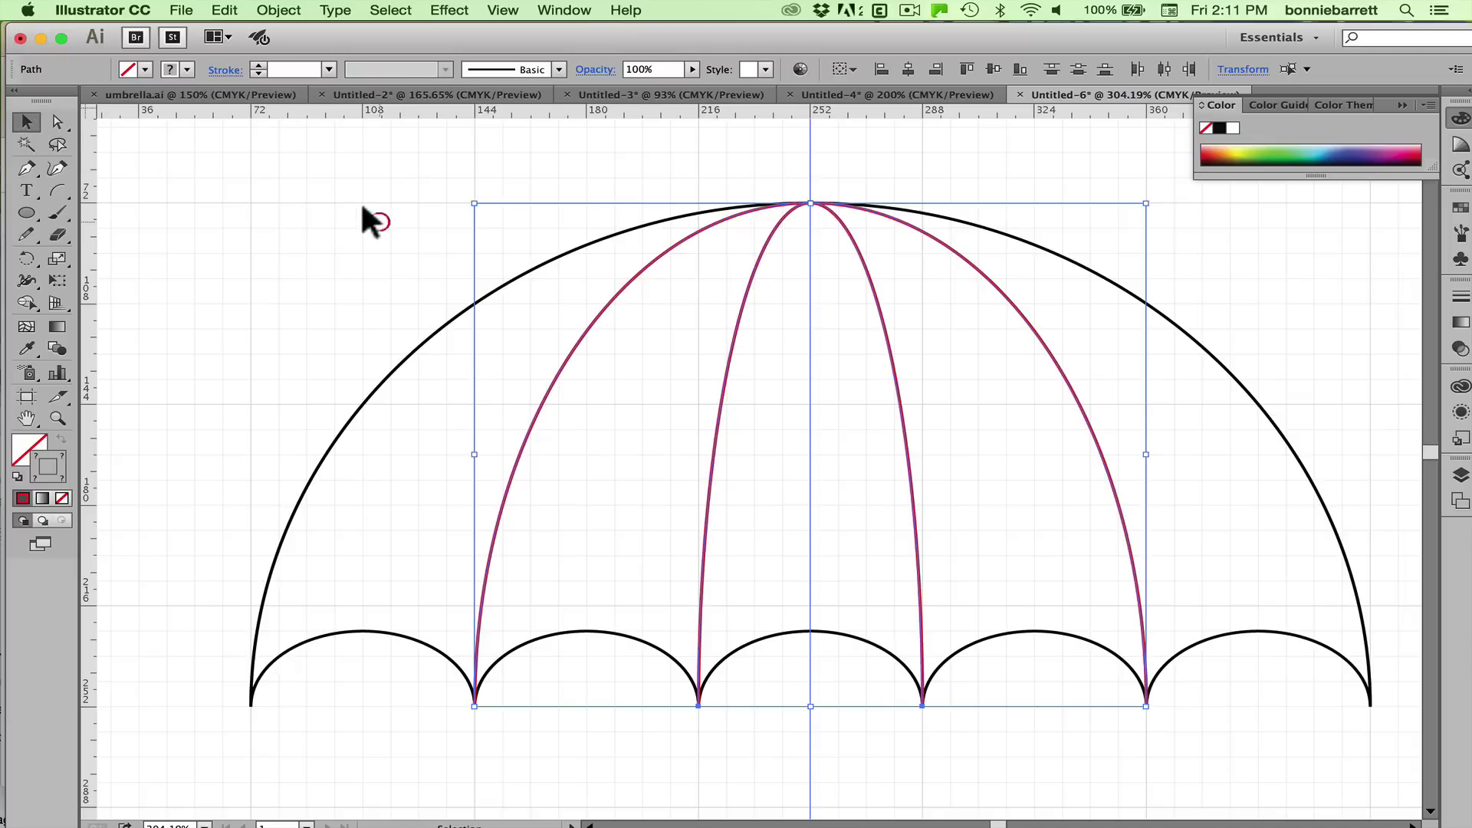
drag(379, 222, 1386, 675)
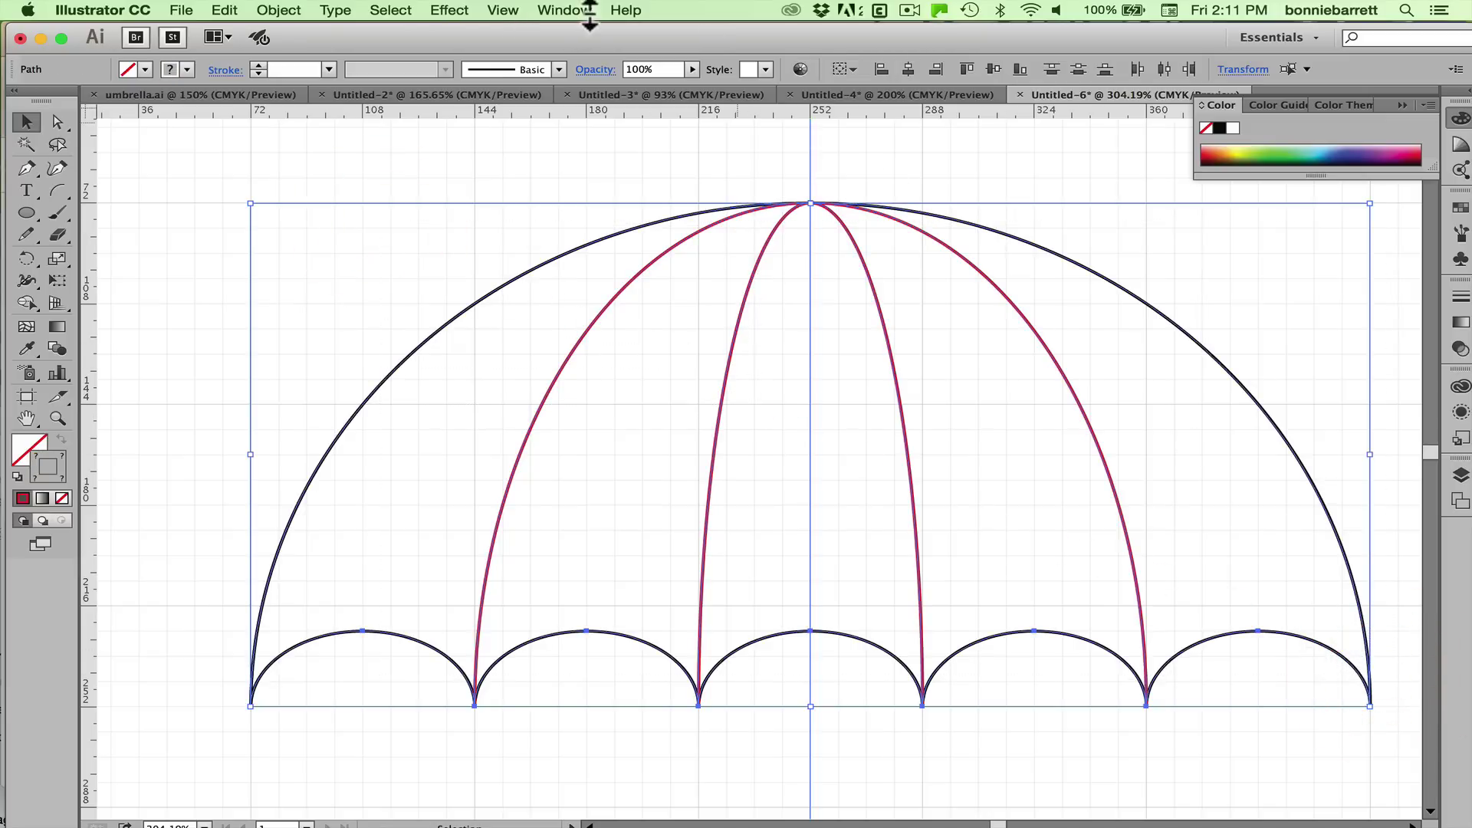
click(464, 92)
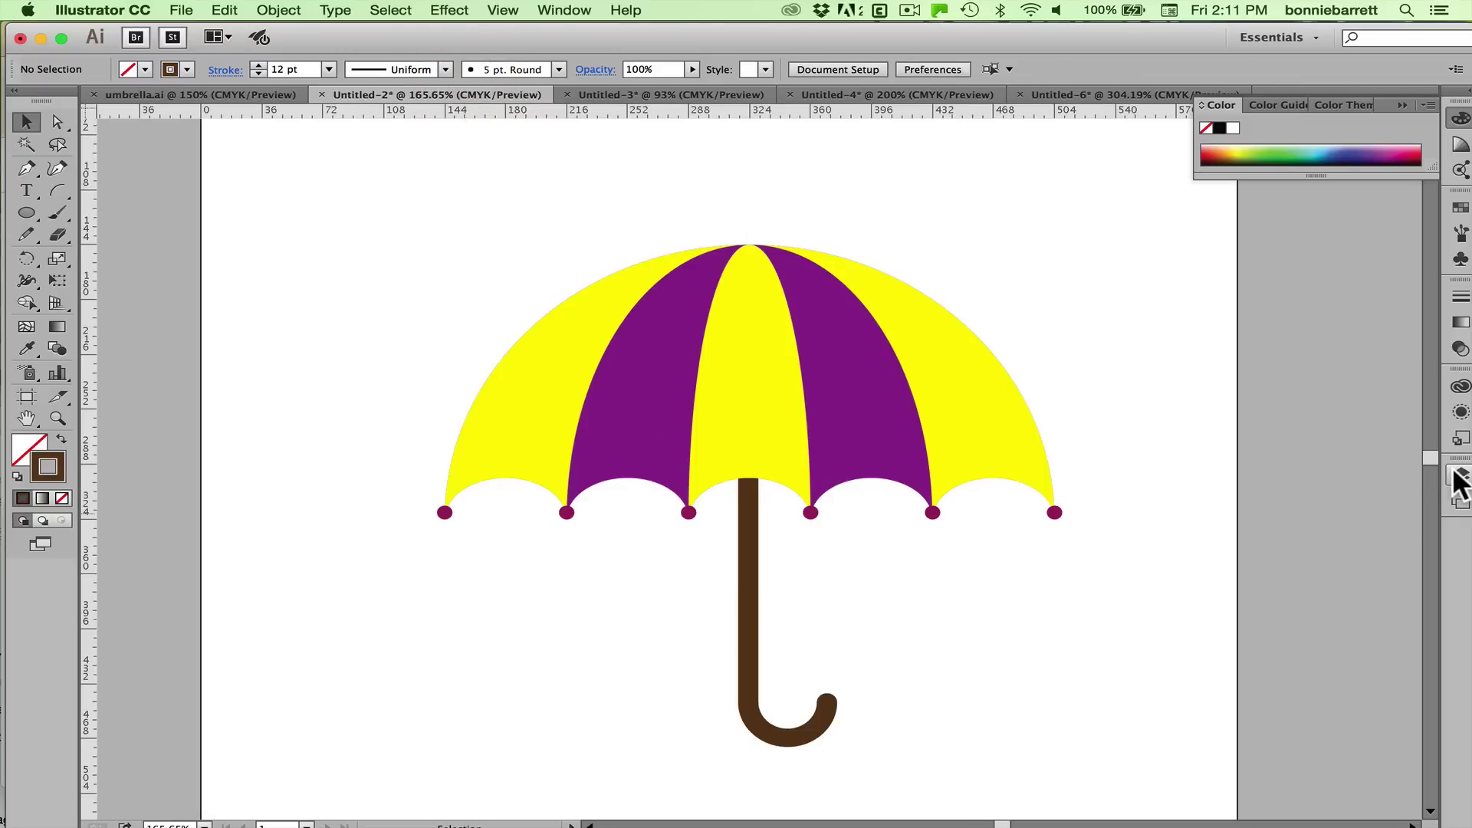
- Expand Layer 1 in the Layers panel and hide, then reshow, the purple canopy path
click(1461, 476)
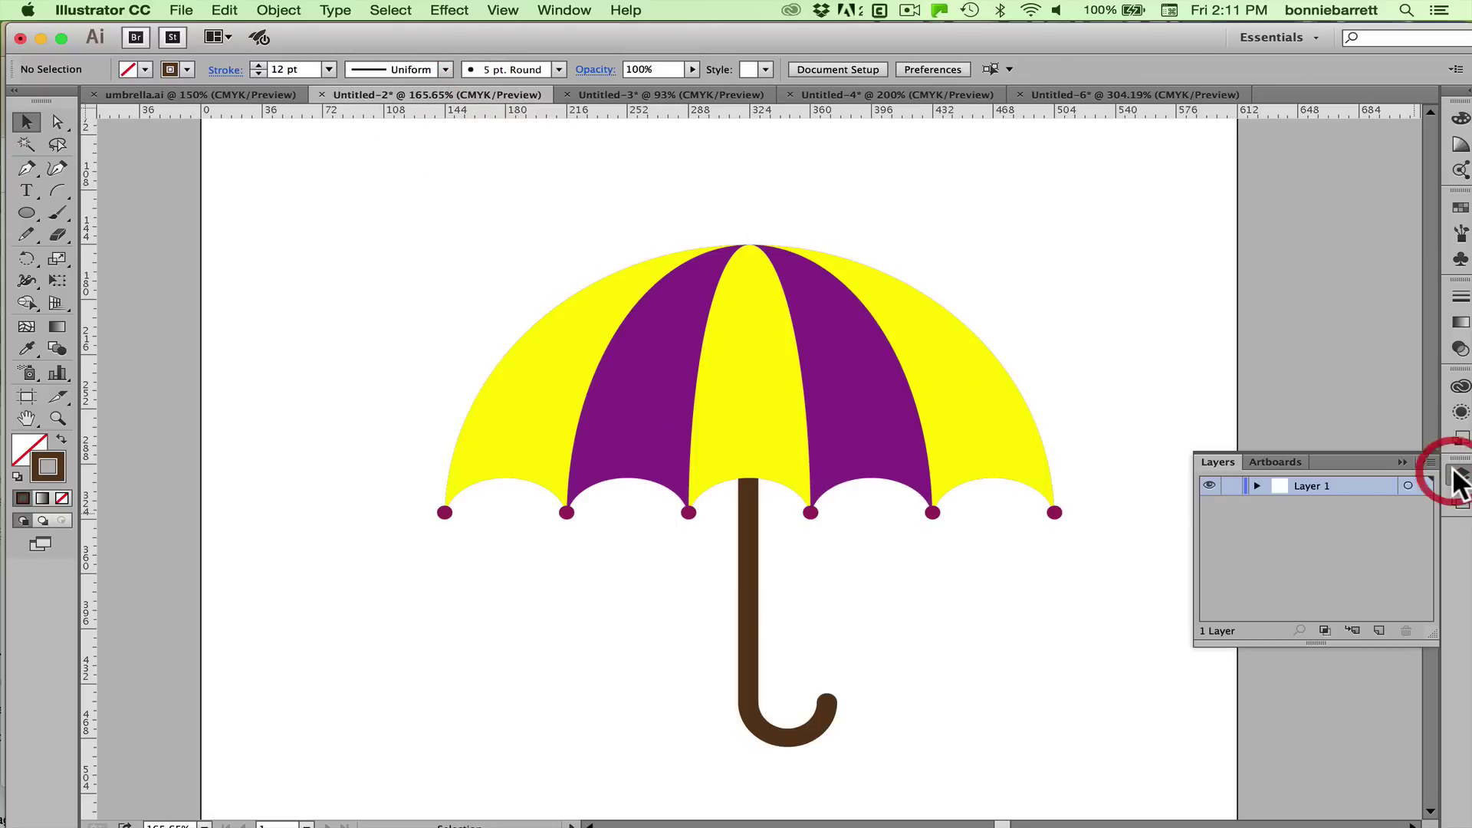
click(1257, 485)
drag(1413, 647, 1412, 780)
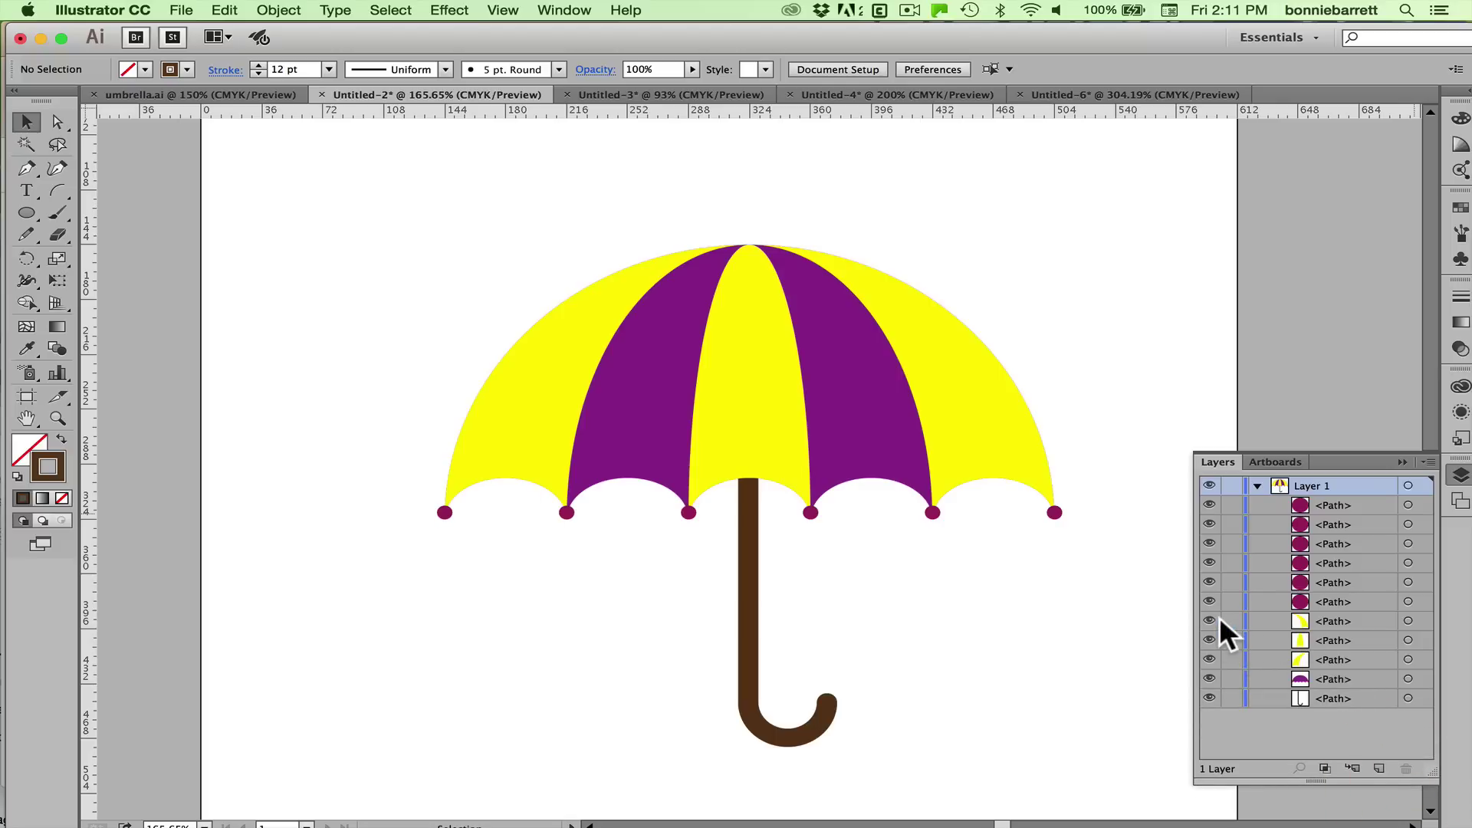
click(1210, 679)
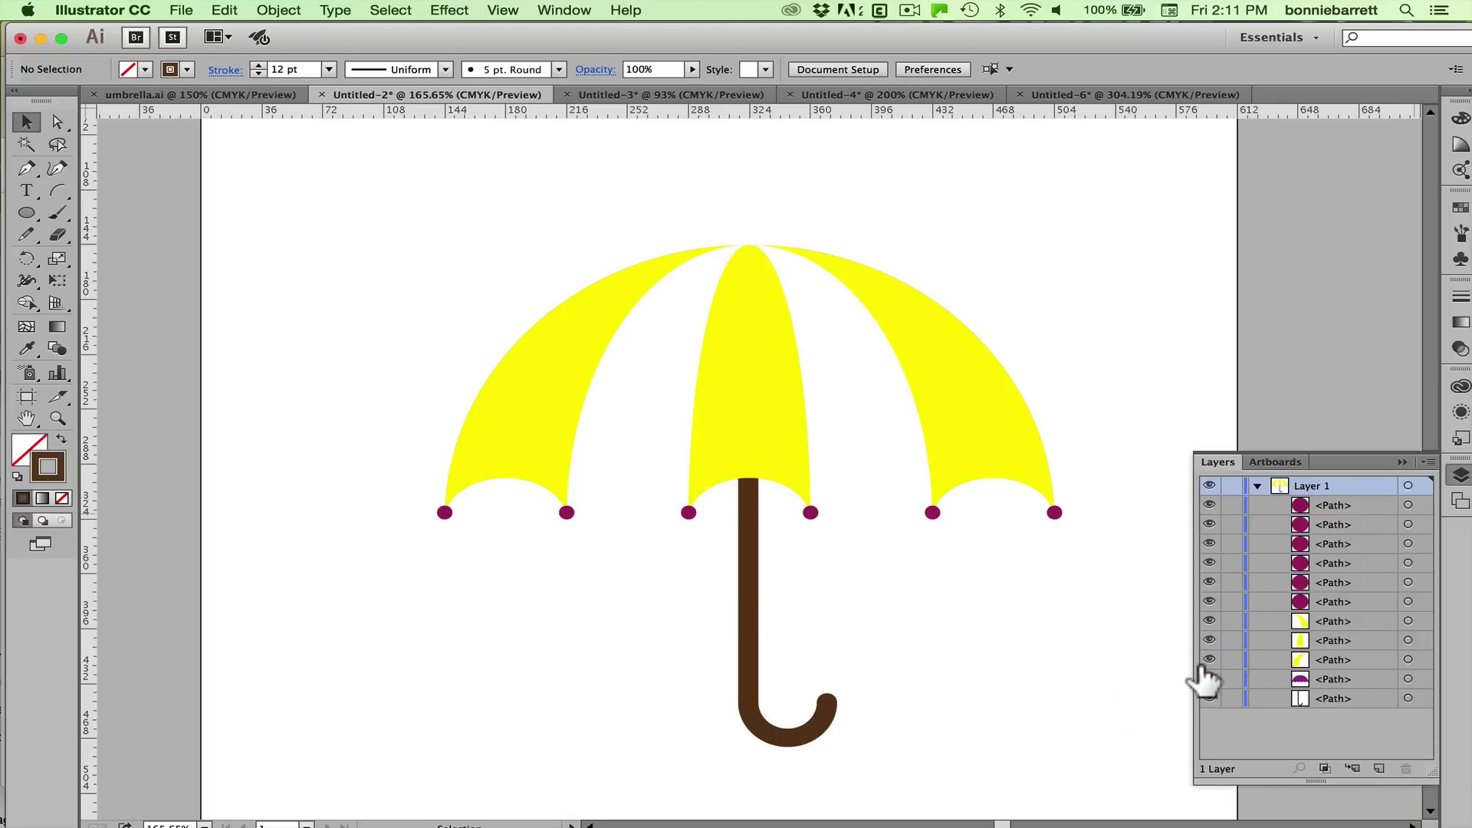
click(1210, 679)
- Hide the left, centre and right yellow panel paths, then make them visible again
click(1210, 660)
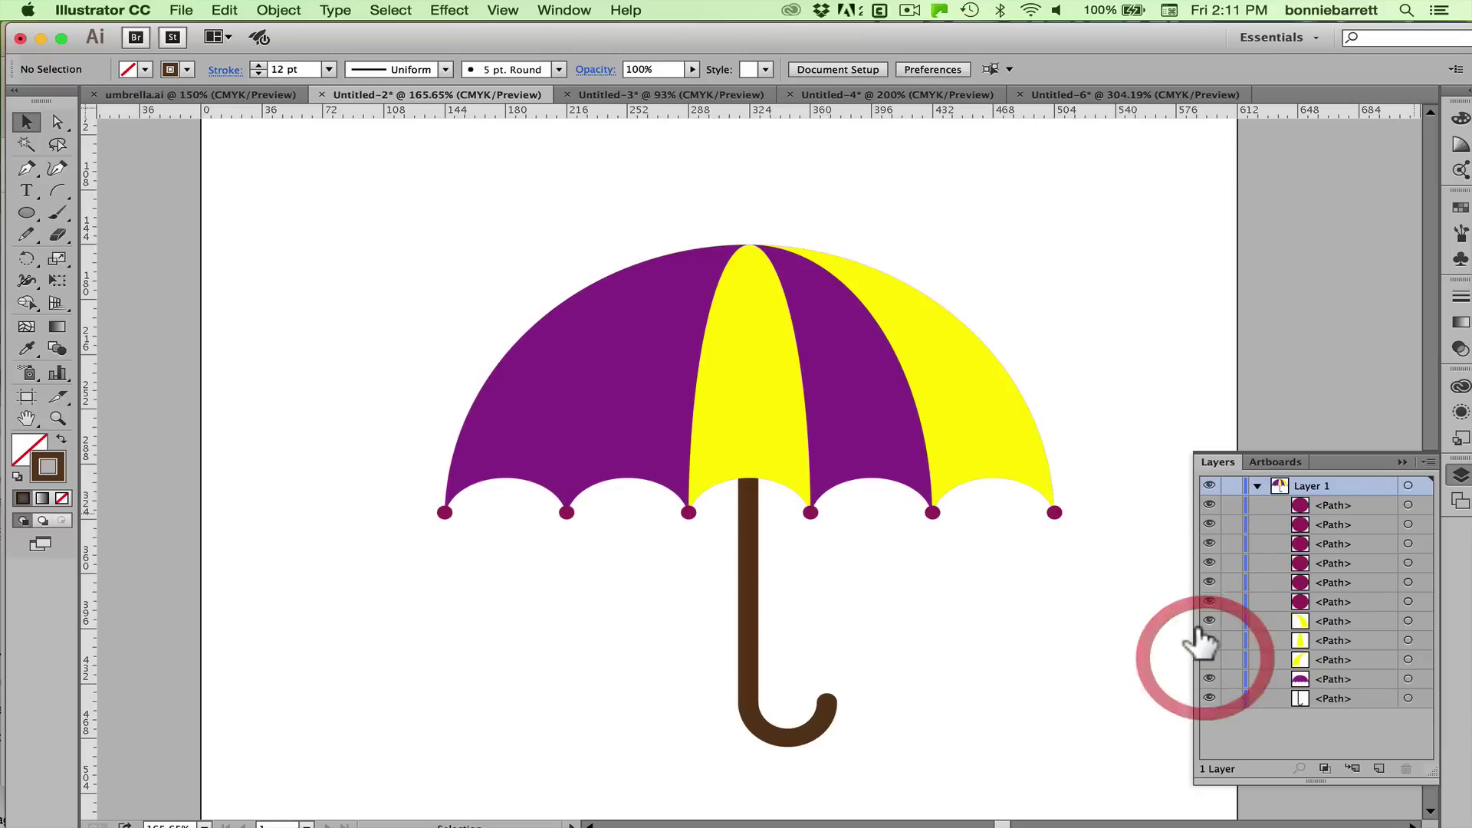
click(1209, 640)
click(1209, 621)
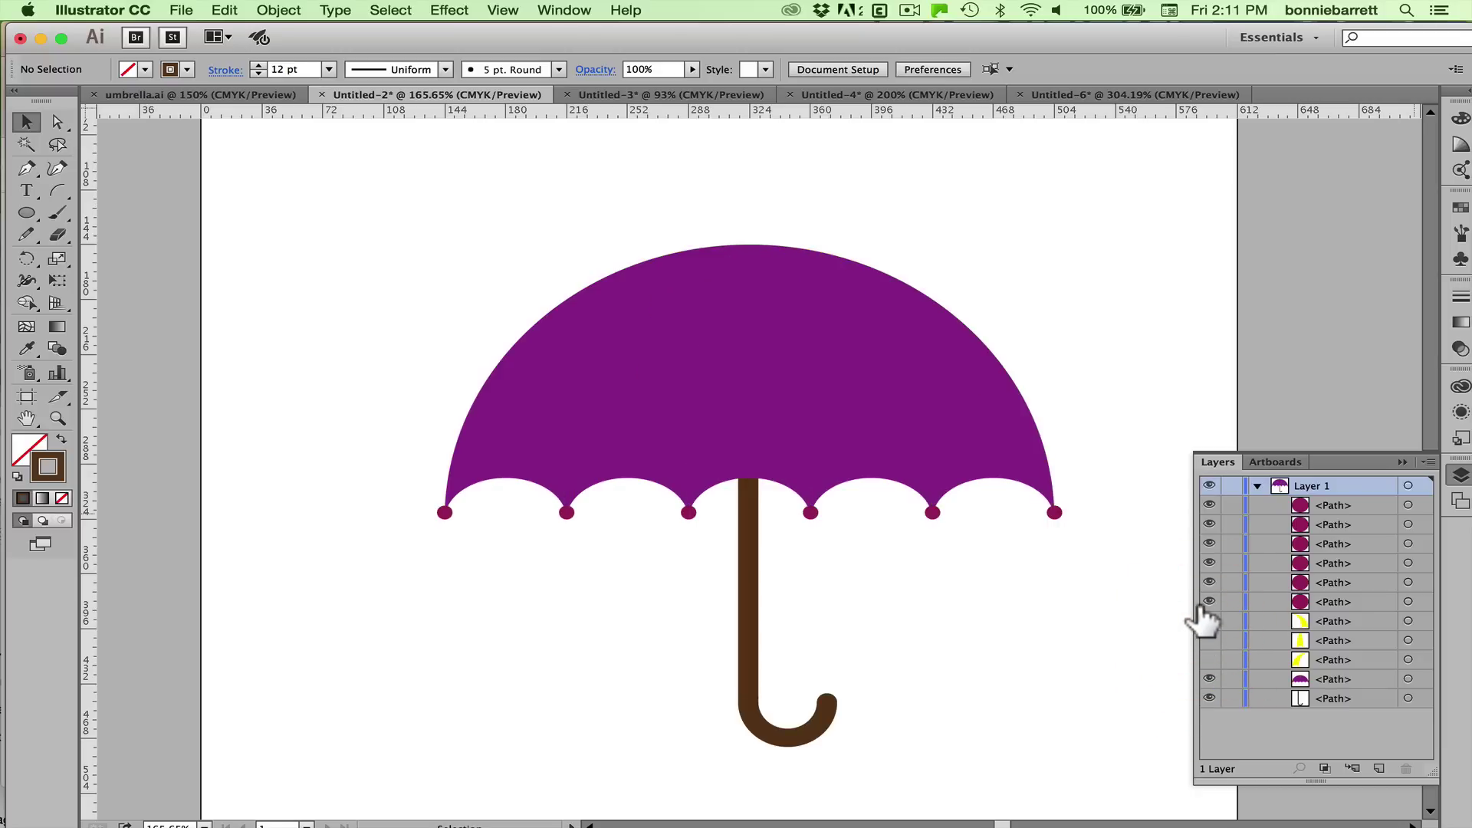
click(1208, 621)
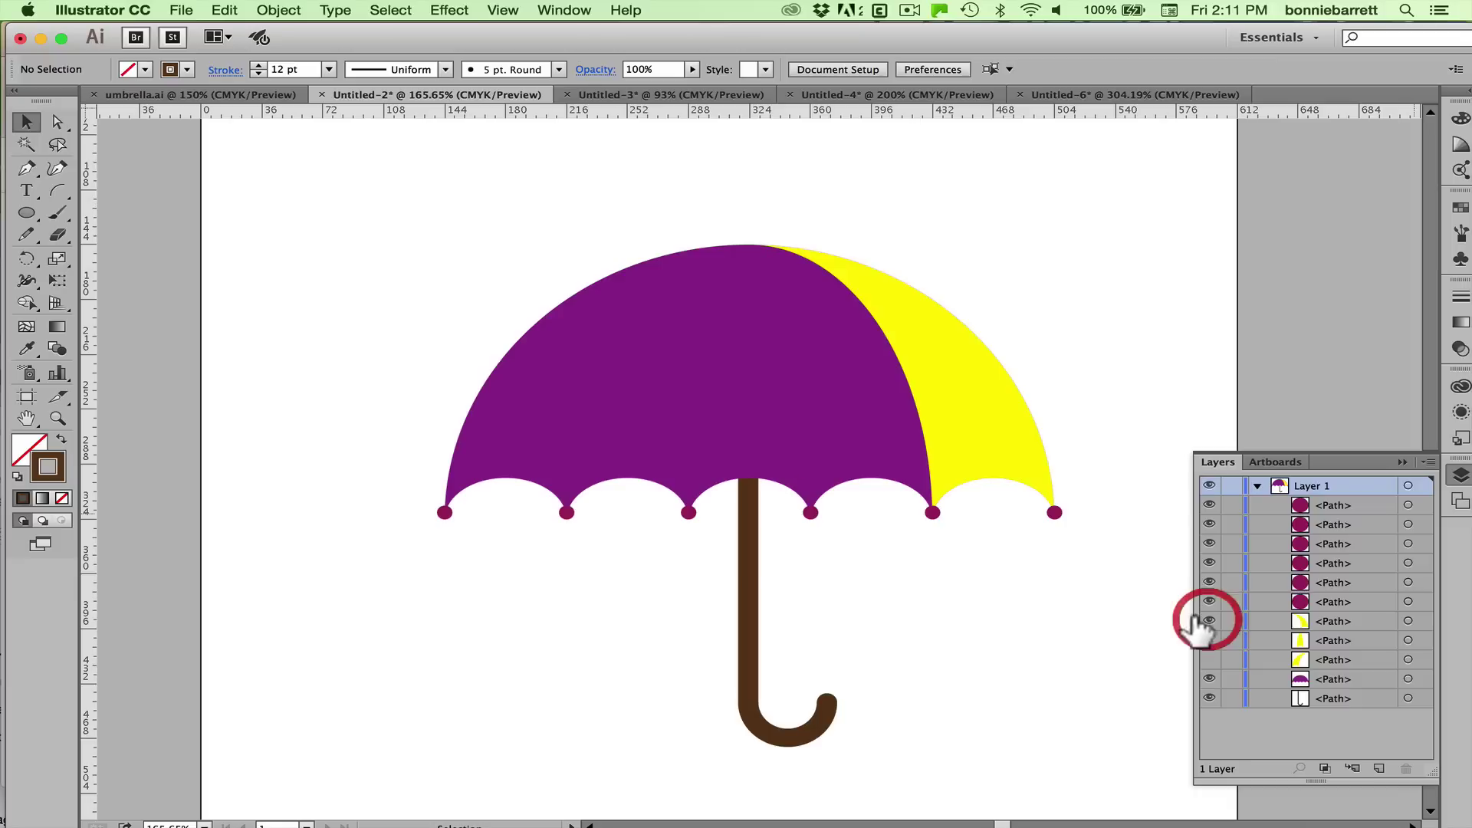
click(1209, 640)
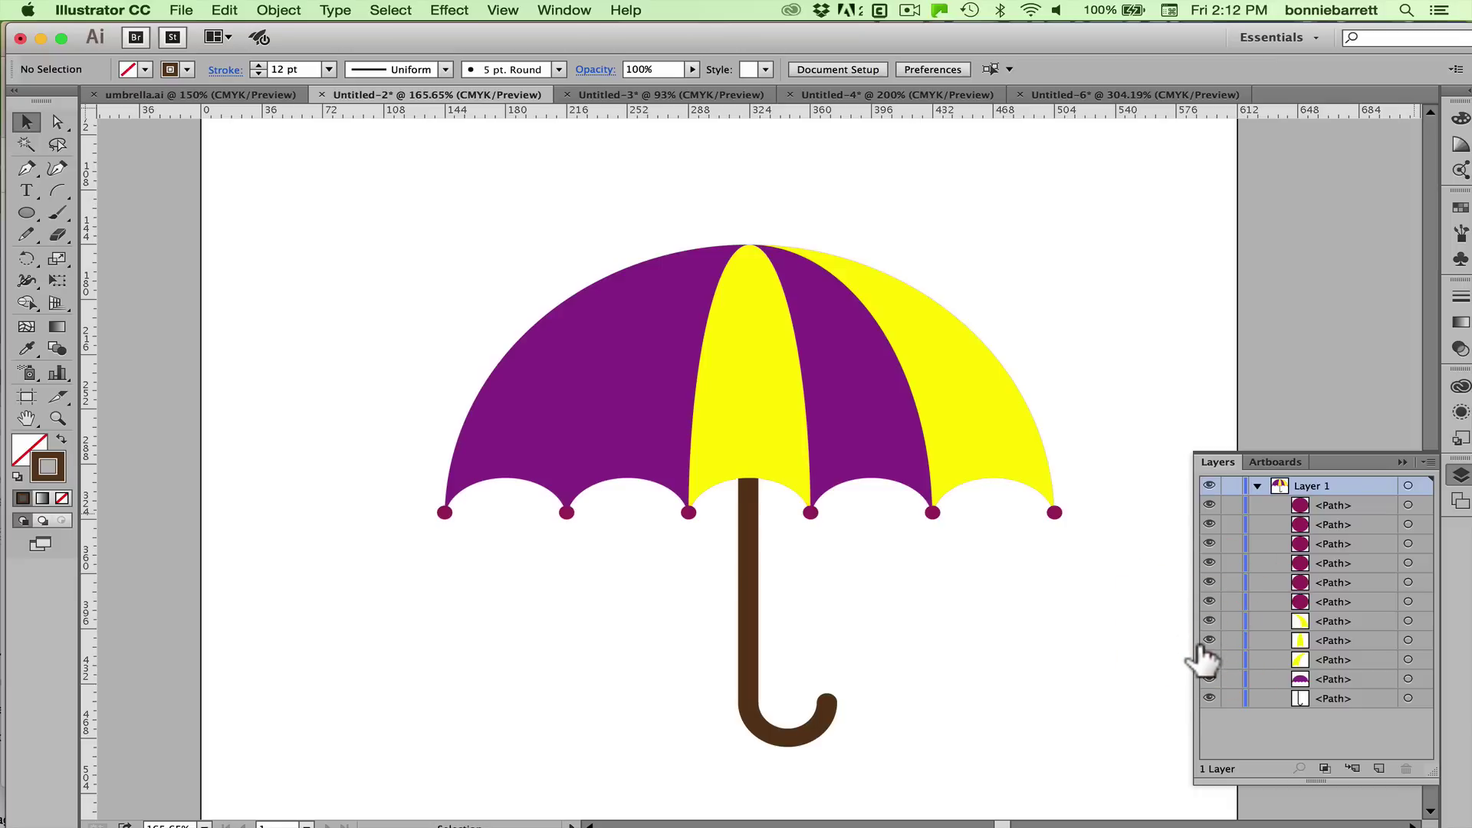
click(1206, 659)
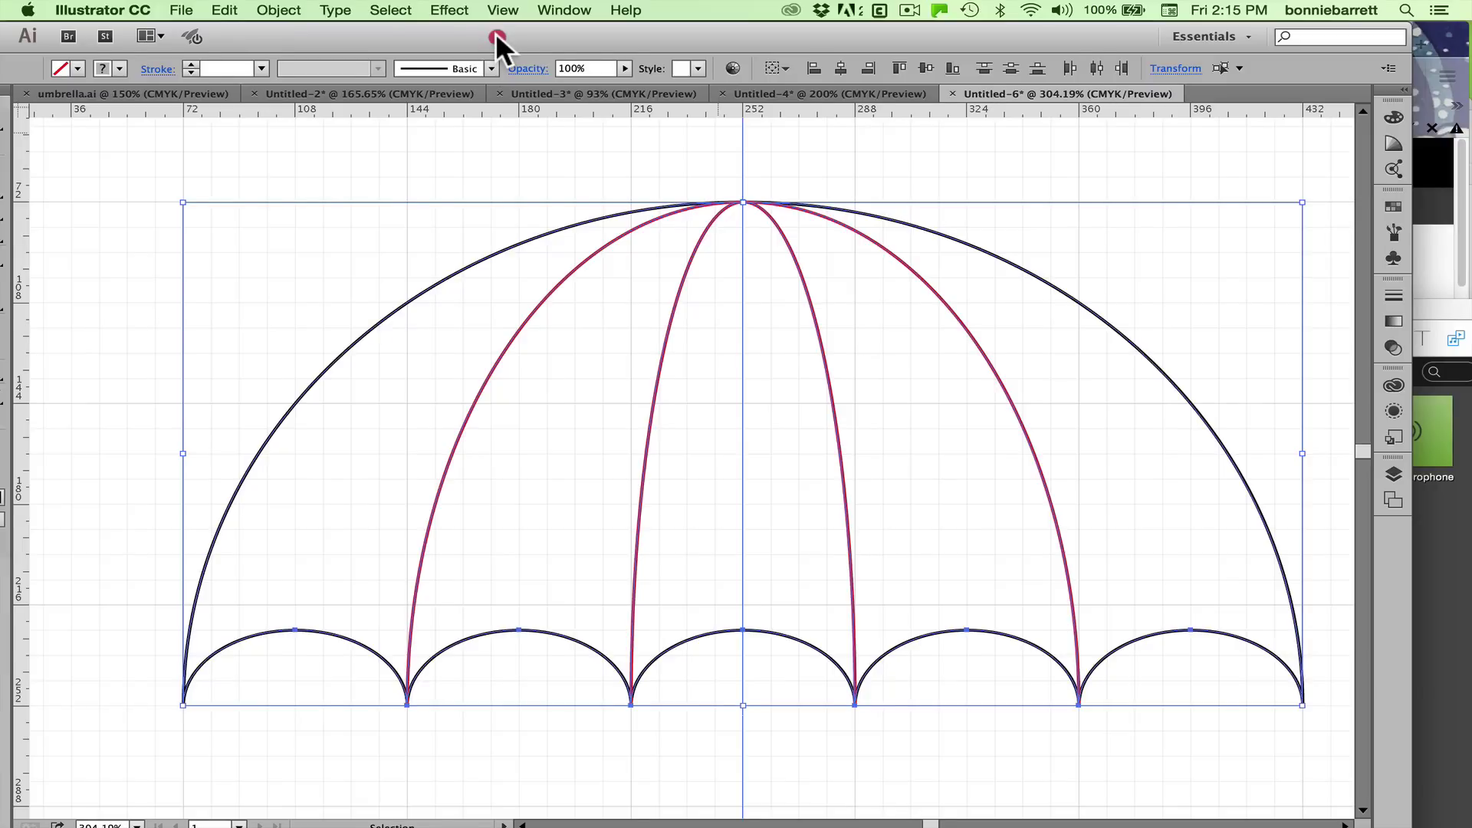
drag(495, 32, 544, 26)
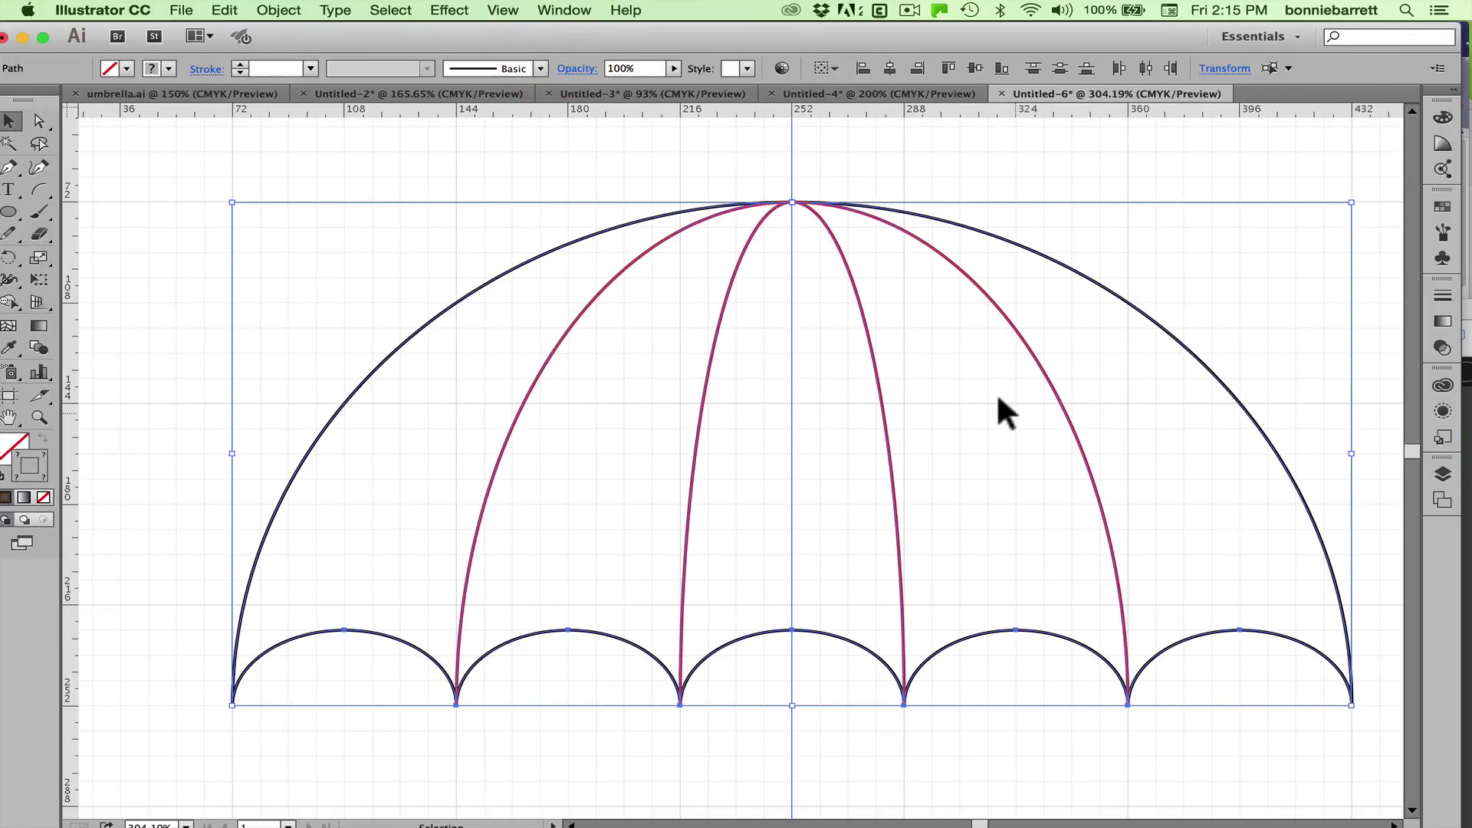
- Erase the second and fourth canopy panels with their scallops using Shape Builder, then zoom out
drag(314, 29, 358, 26)
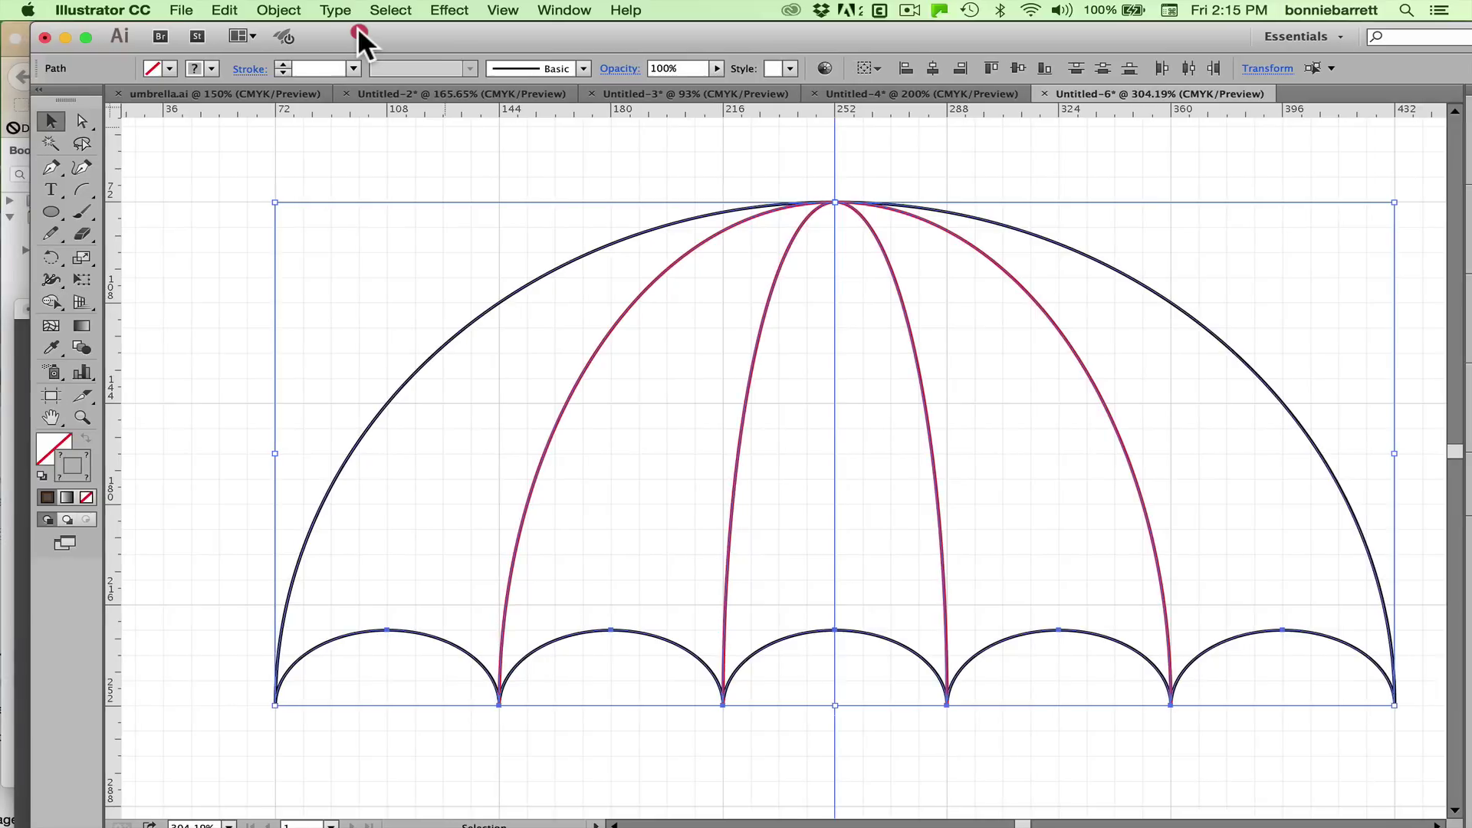
click(59, 299)
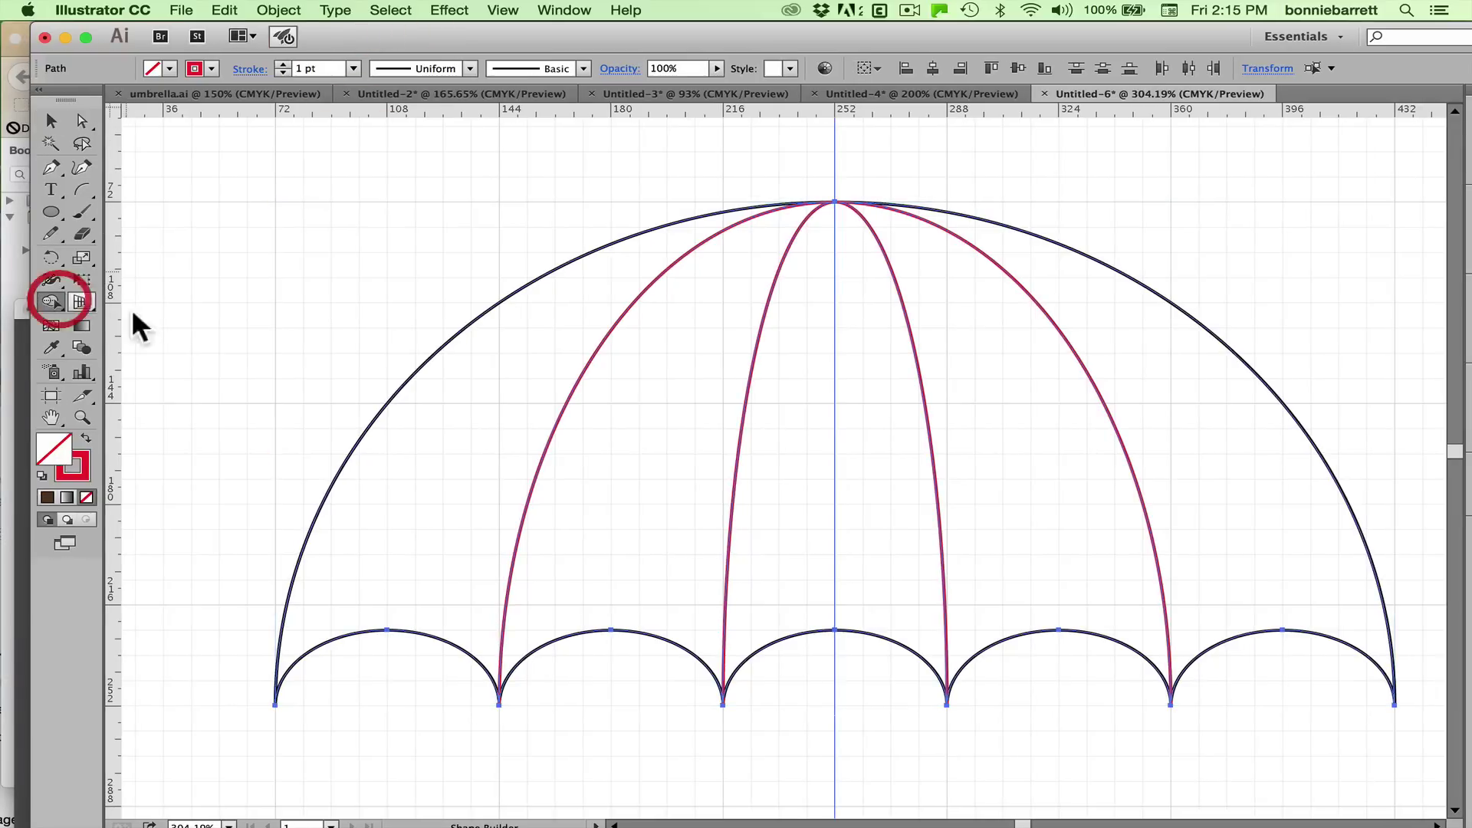
key(alt)
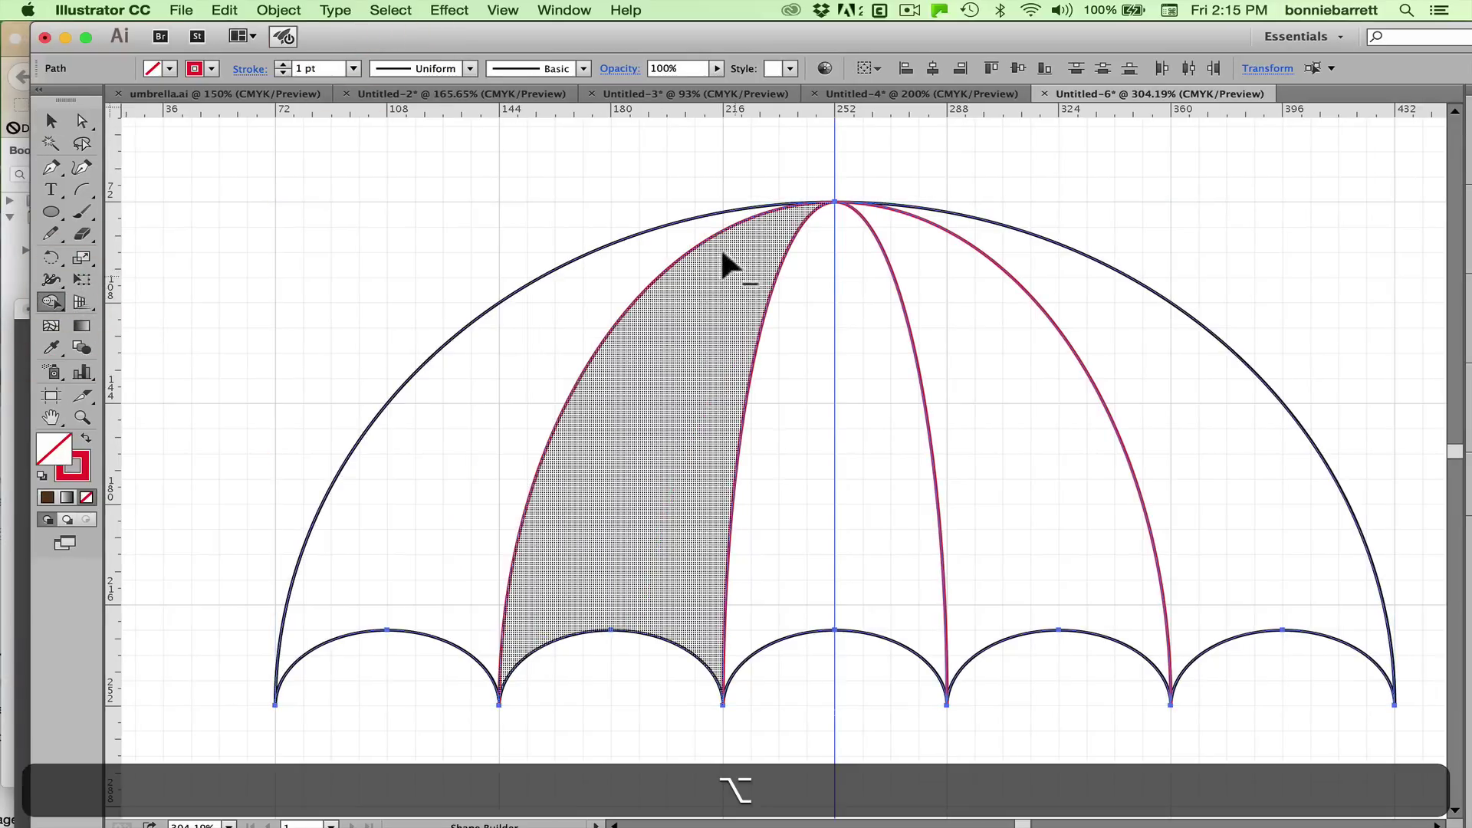
mouse_move(728, 239)
mouse_down()
mouse_move(602, 516)
mouse_move(568, 665)
mouse_up()
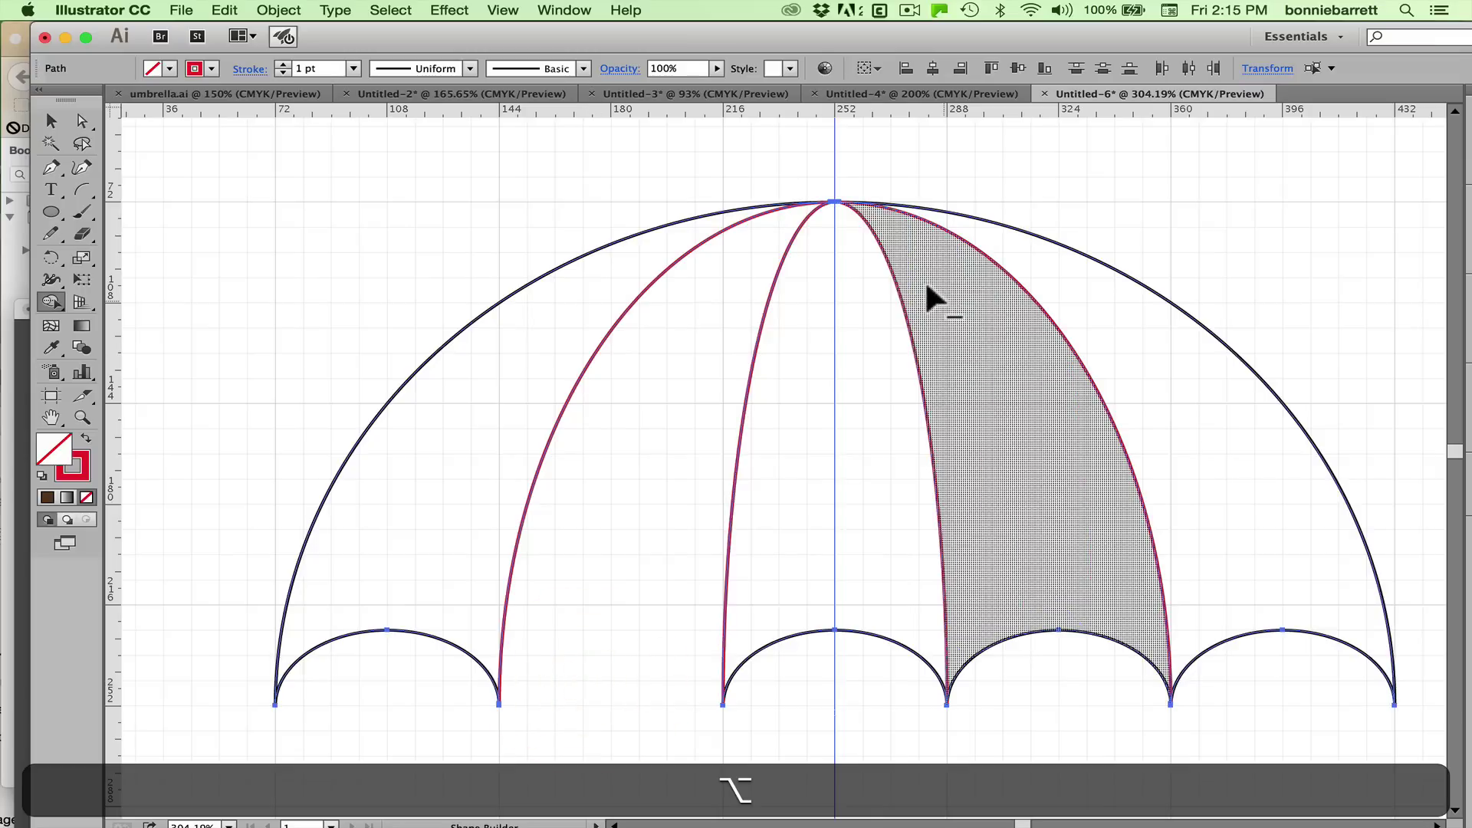
mouse_move(930, 307)
mouse_down()
mouse_move(1015, 592)
mouse_move(1029, 720)
mouse_up()
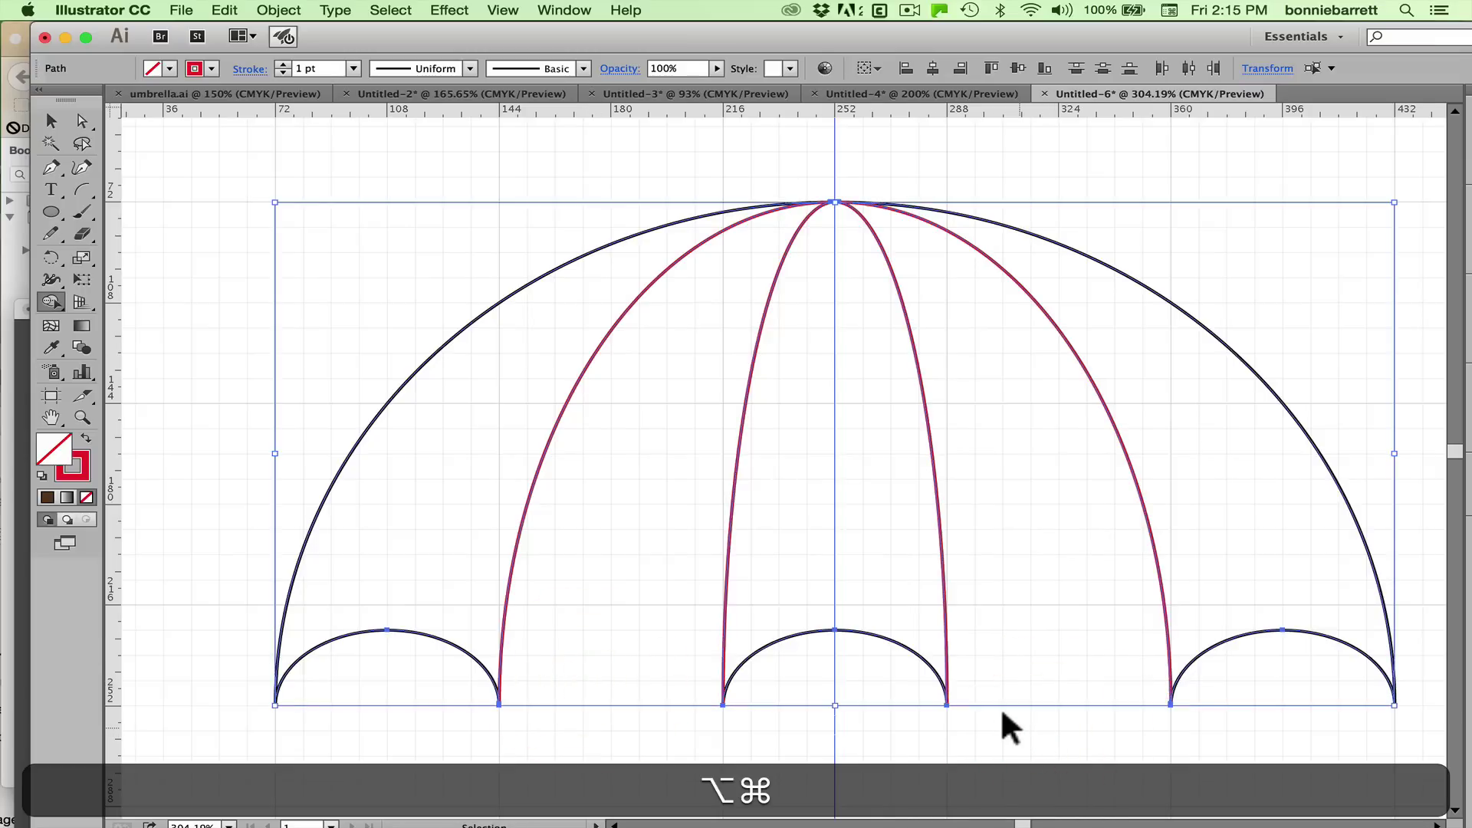
key(super+minus)
key(super+minus)
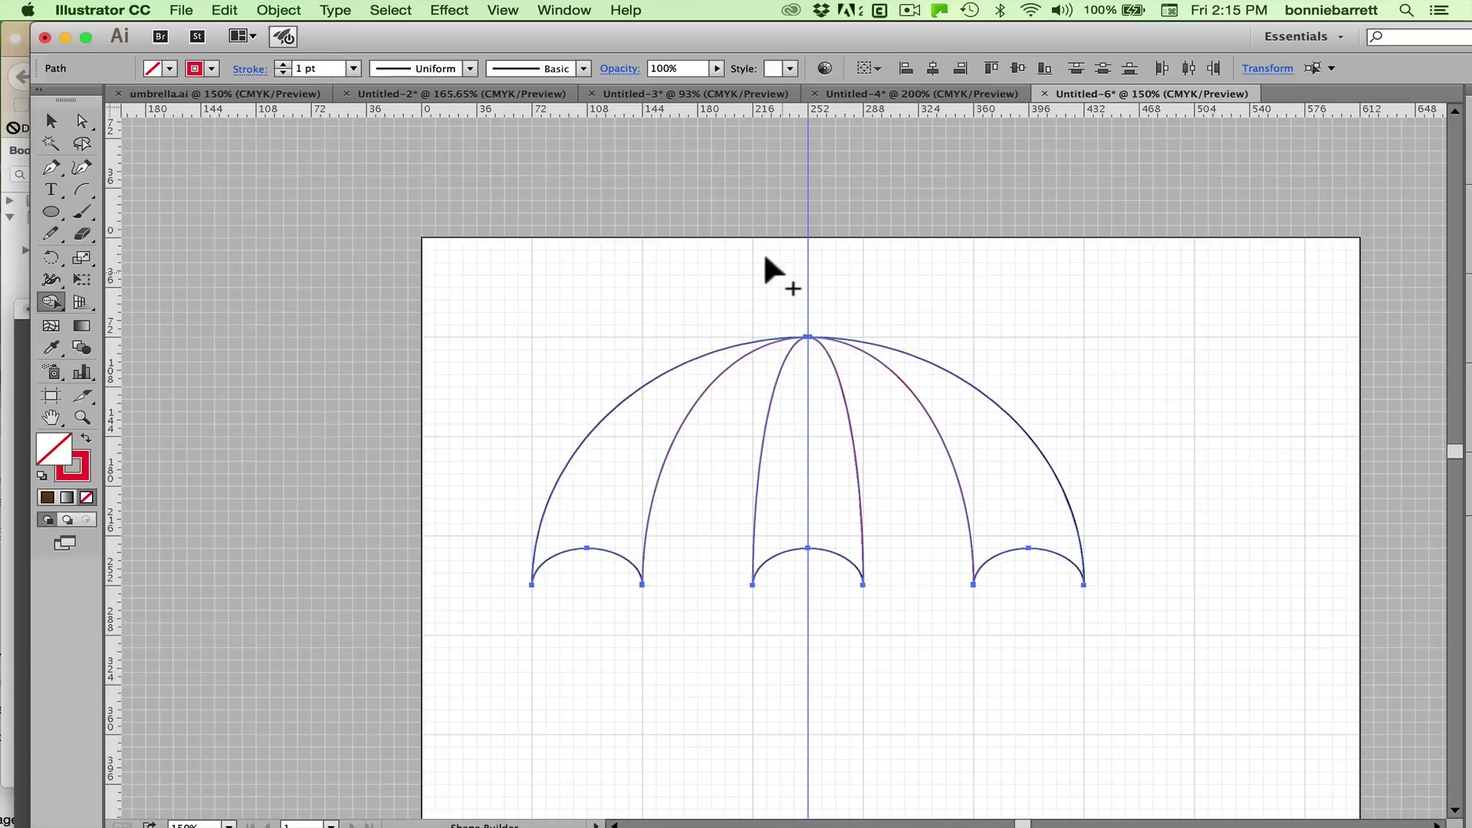
- Cut a crescent from two overlapping ellipses with Shape Builder, then delete it
click(51, 211)
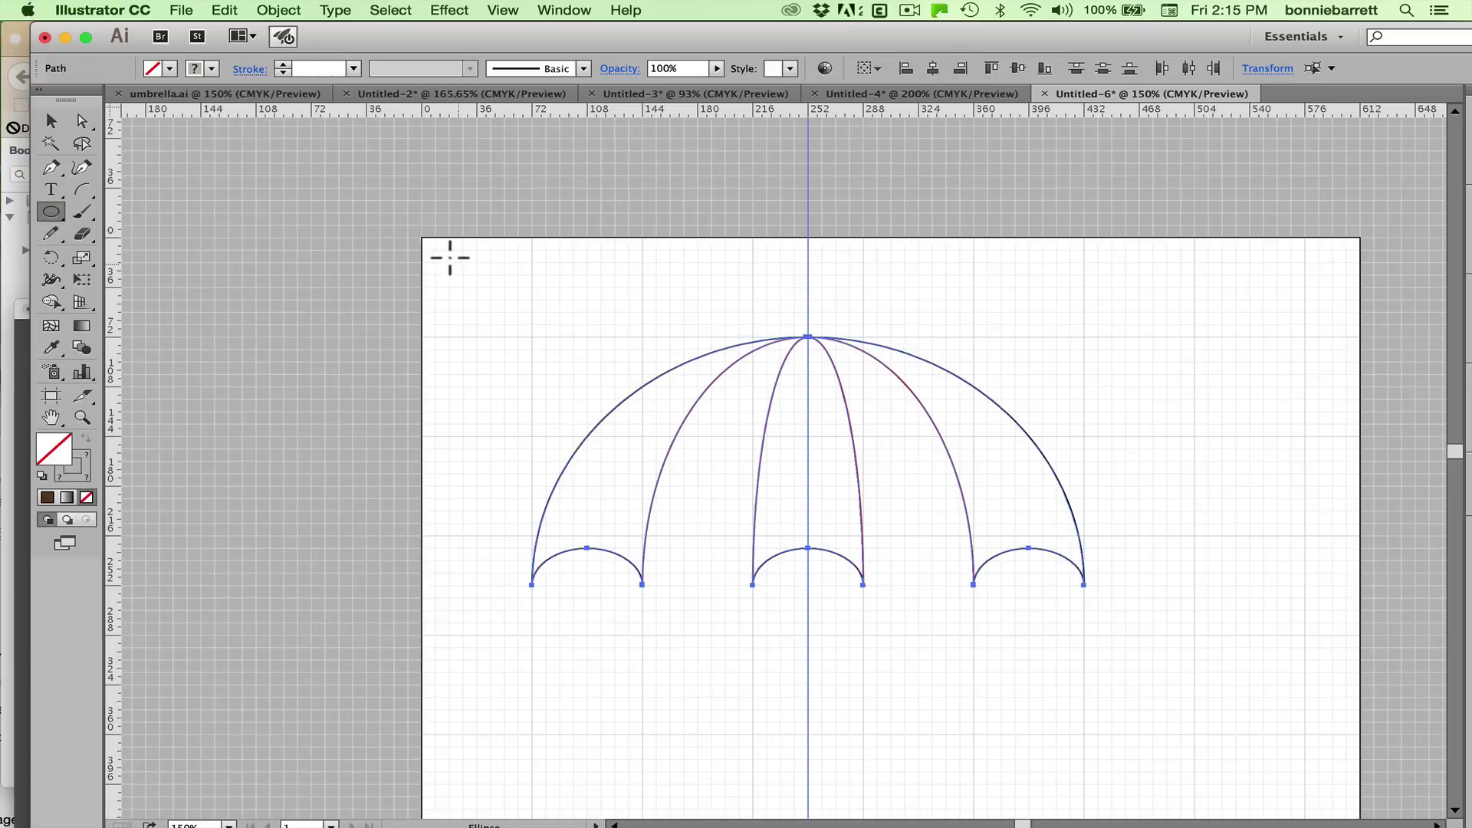
drag(450, 261, 558, 342)
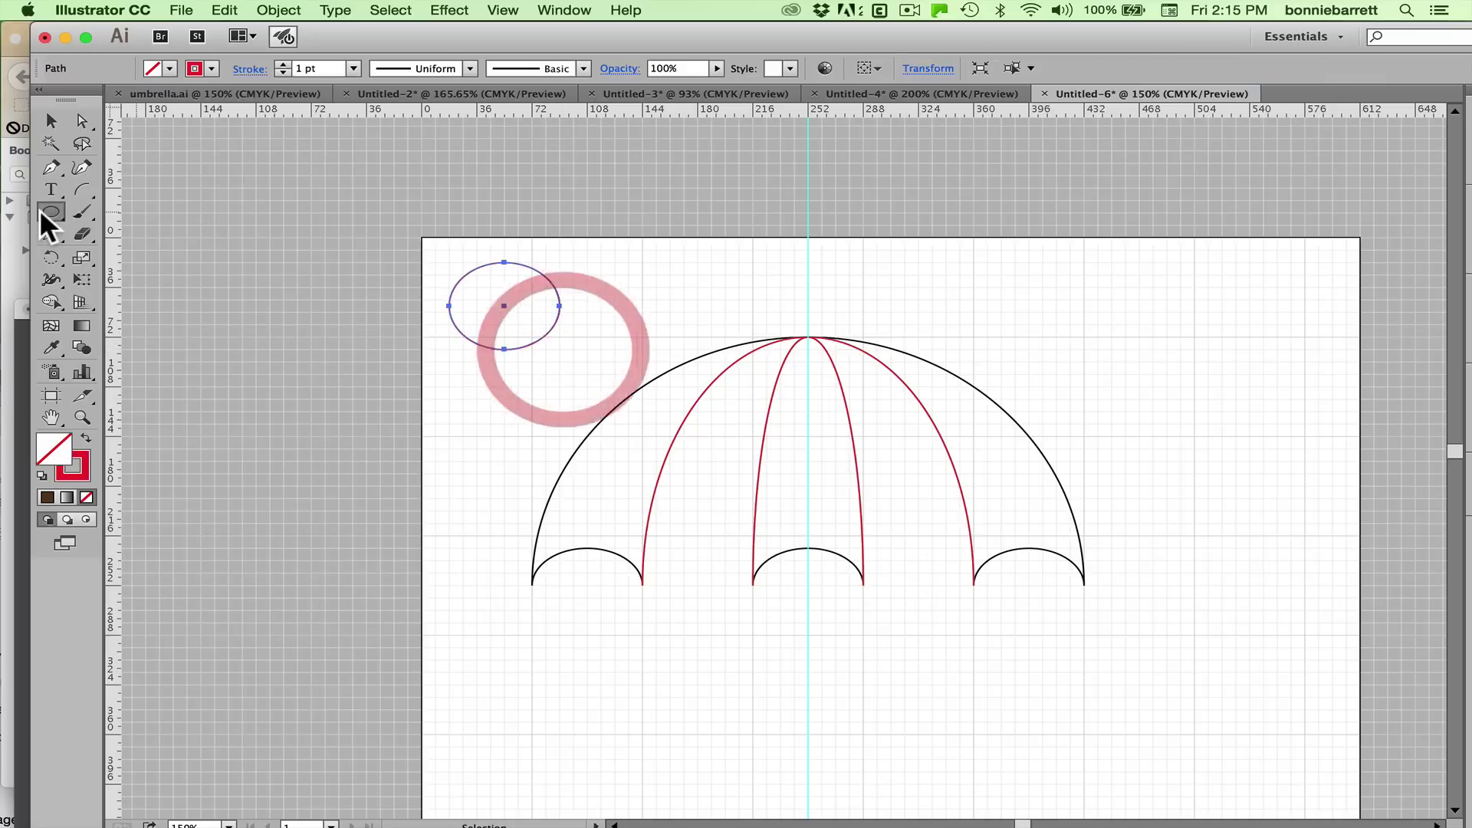
mouse_move(421, 294)
mouse_down()
mouse_move(497, 340)
mouse_move(532, 386)
mouse_up()
click(45, 117)
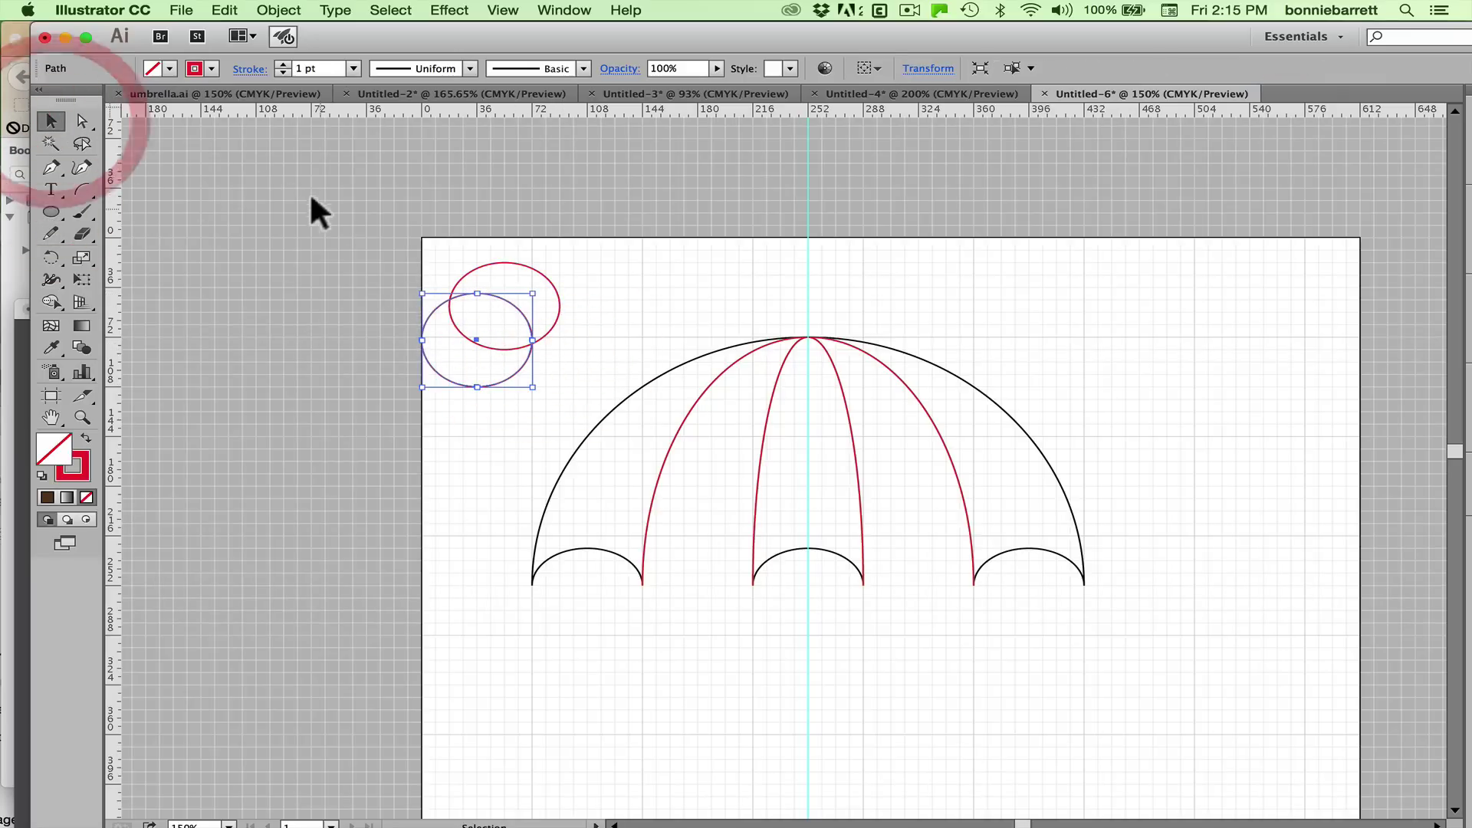
shift+click(504, 350)
click(43, 299)
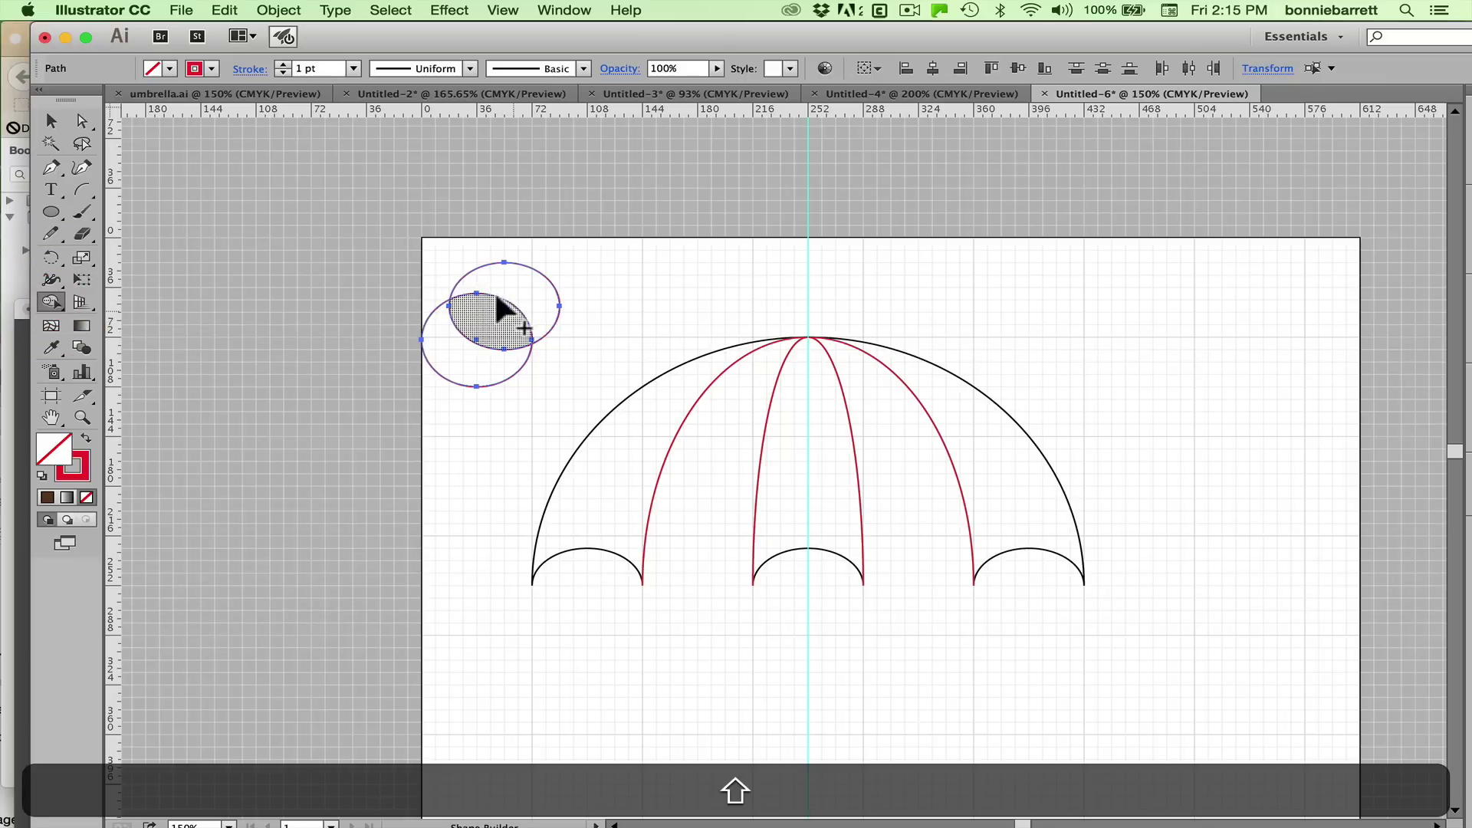
drag(504, 307, 443, 362)
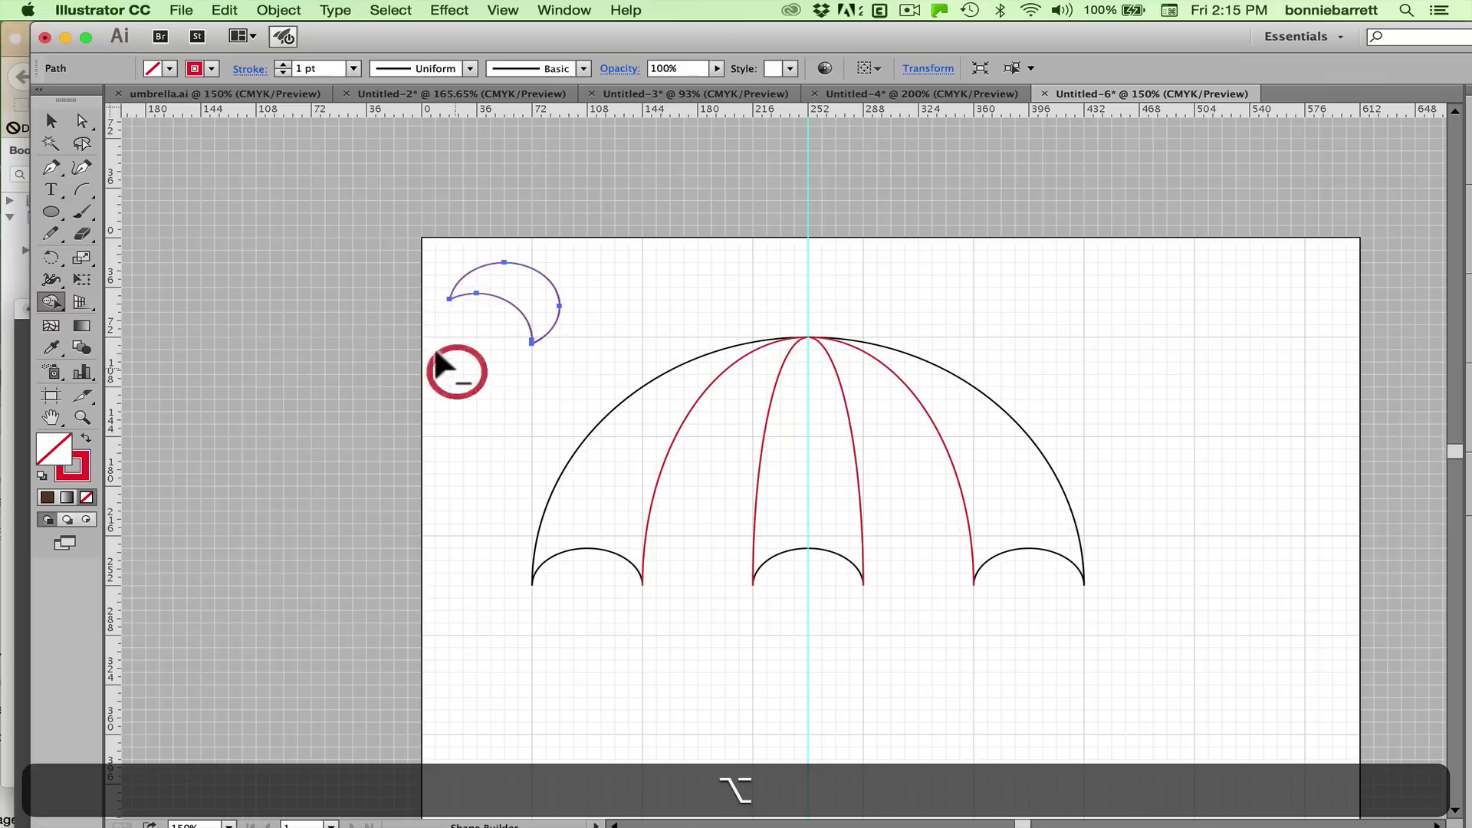
click(48, 120)
click(226, 171)
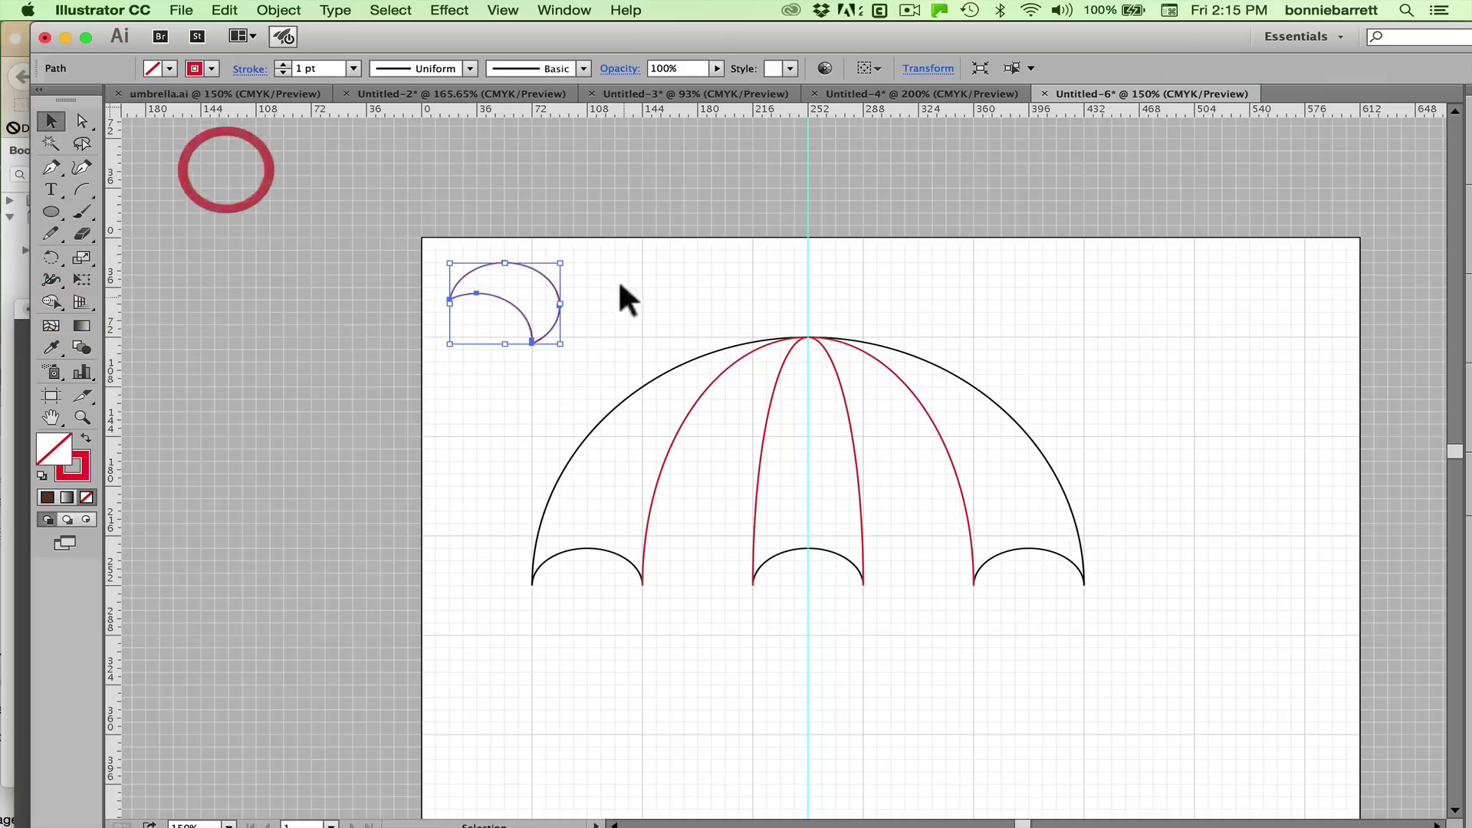
drag(543, 269, 584, 273)
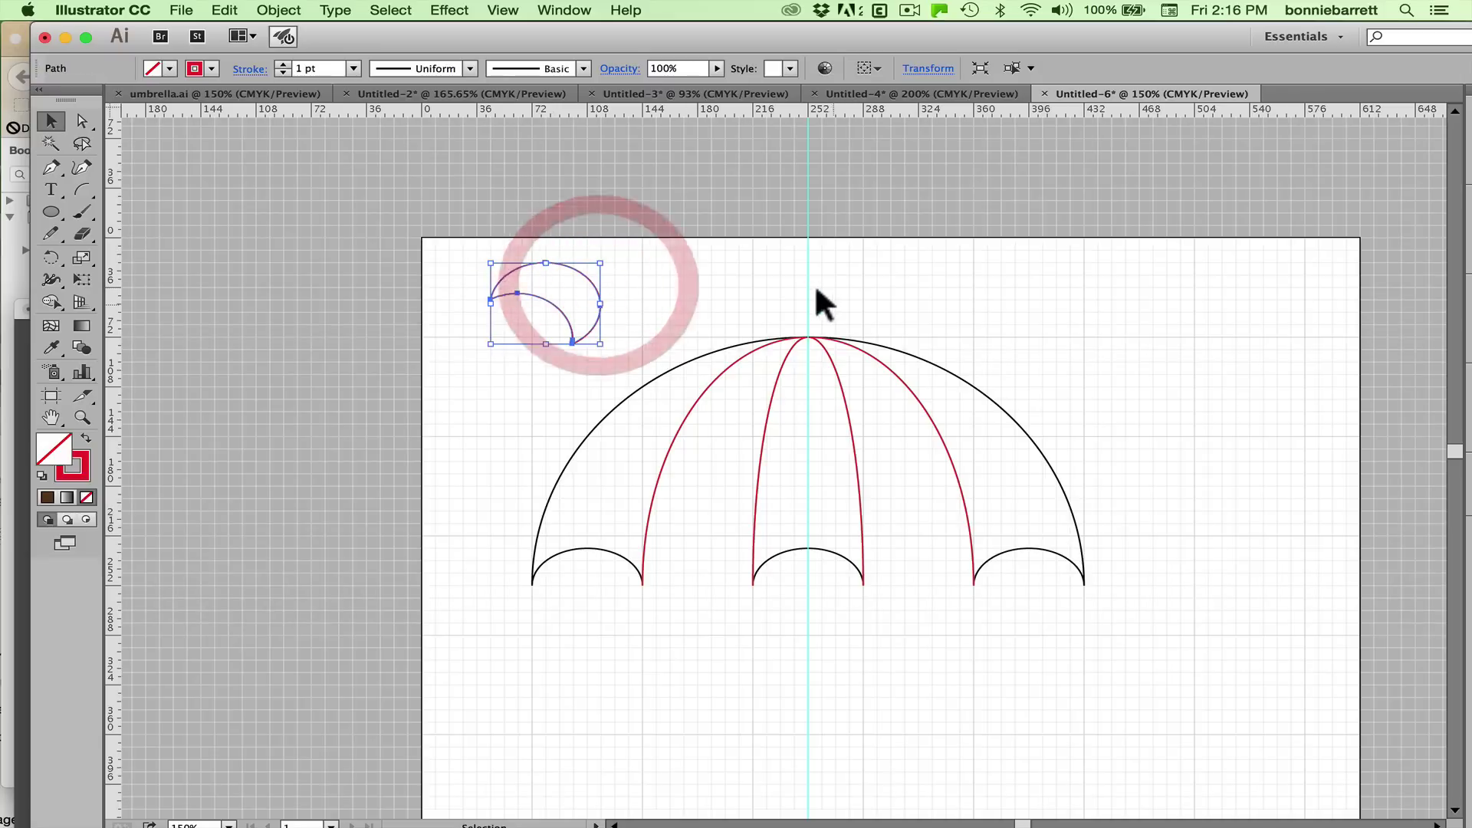
key(Delete)
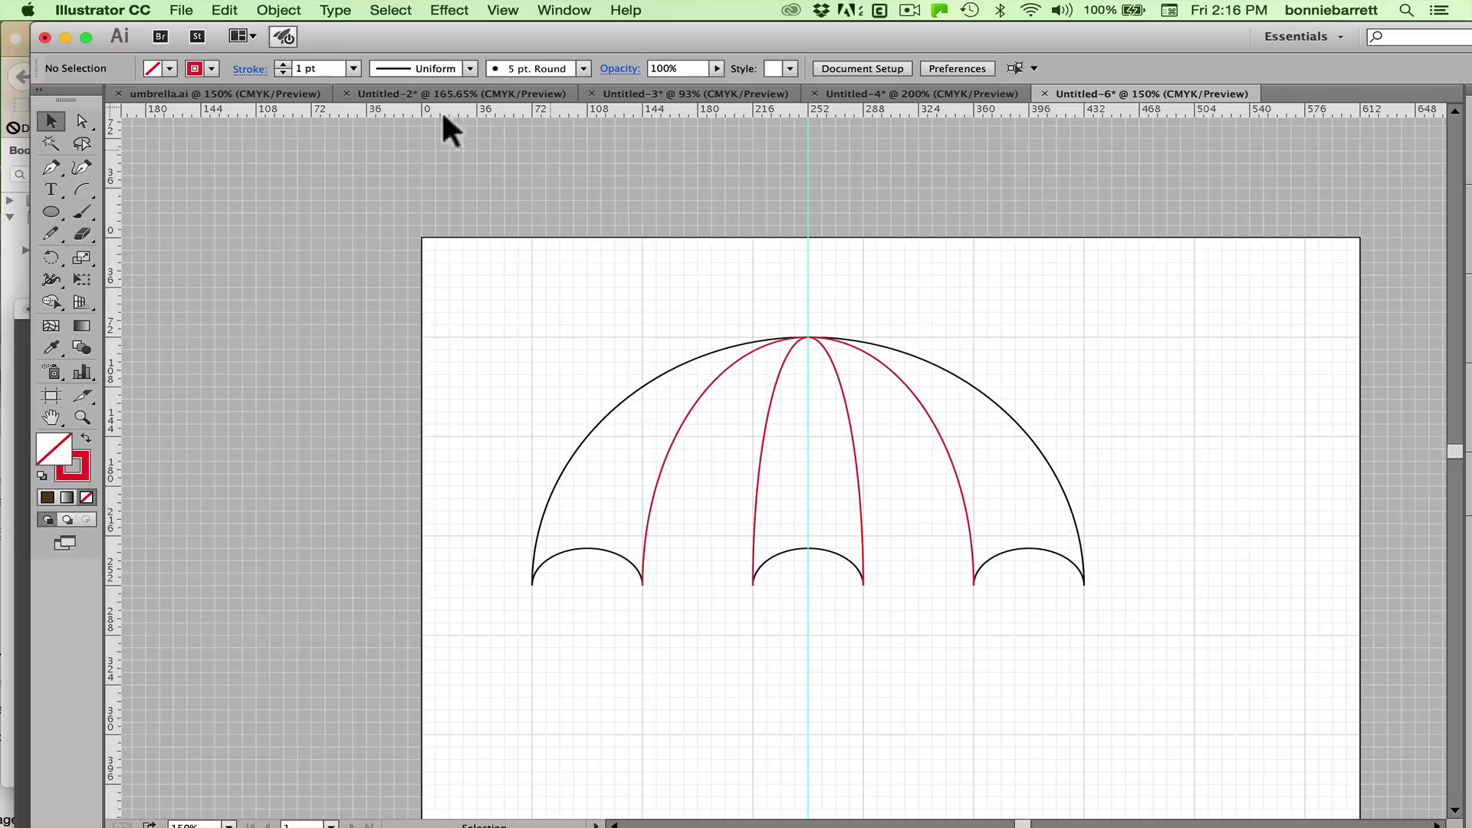
- Draw an ellipse at the artboard's top-left with an arc across it, and select both
click(49, 209)
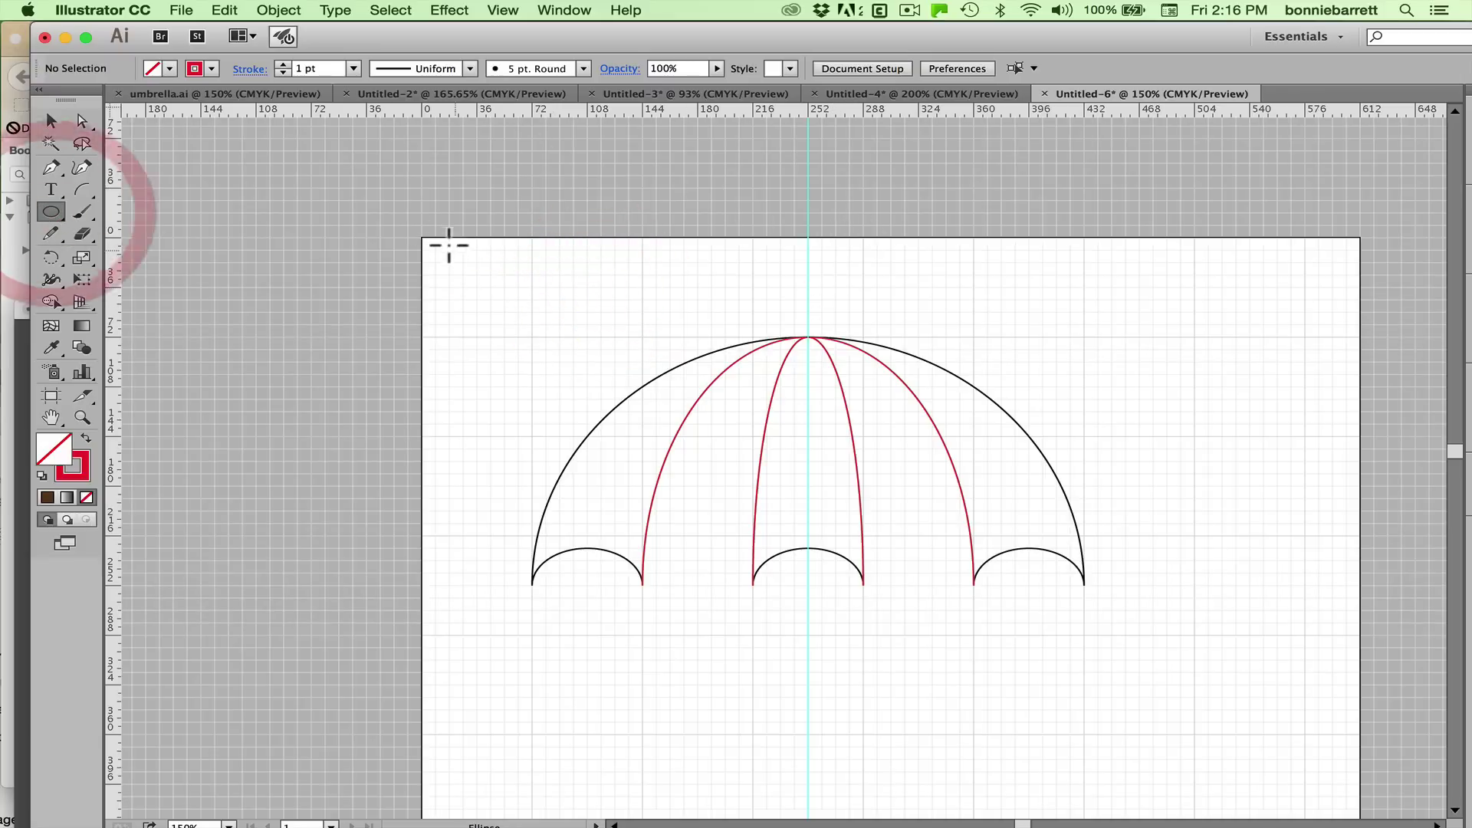
drag(462, 262, 561, 336)
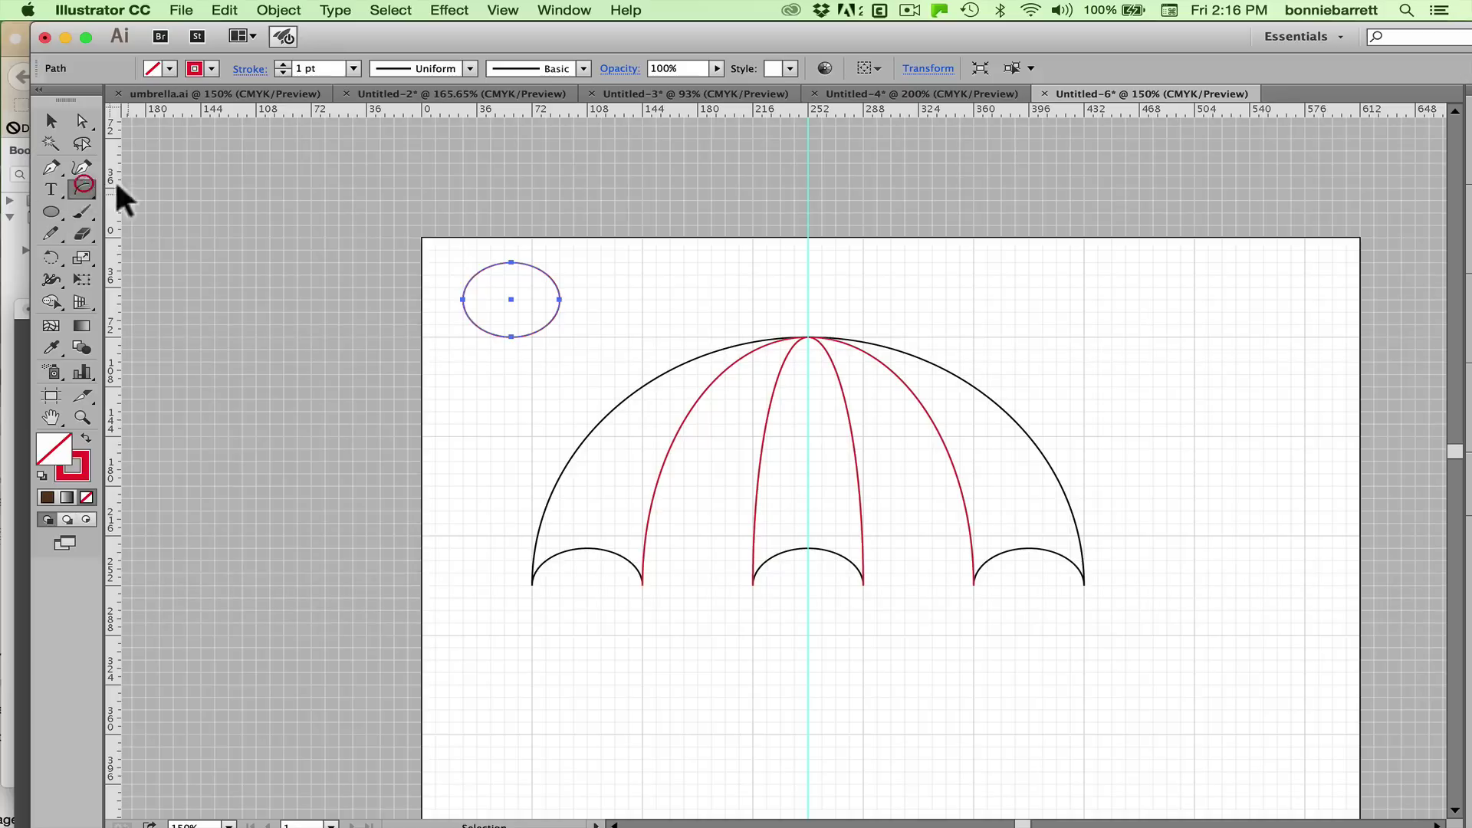
click(82, 188)
drag(435, 263, 579, 311)
click(51, 120)
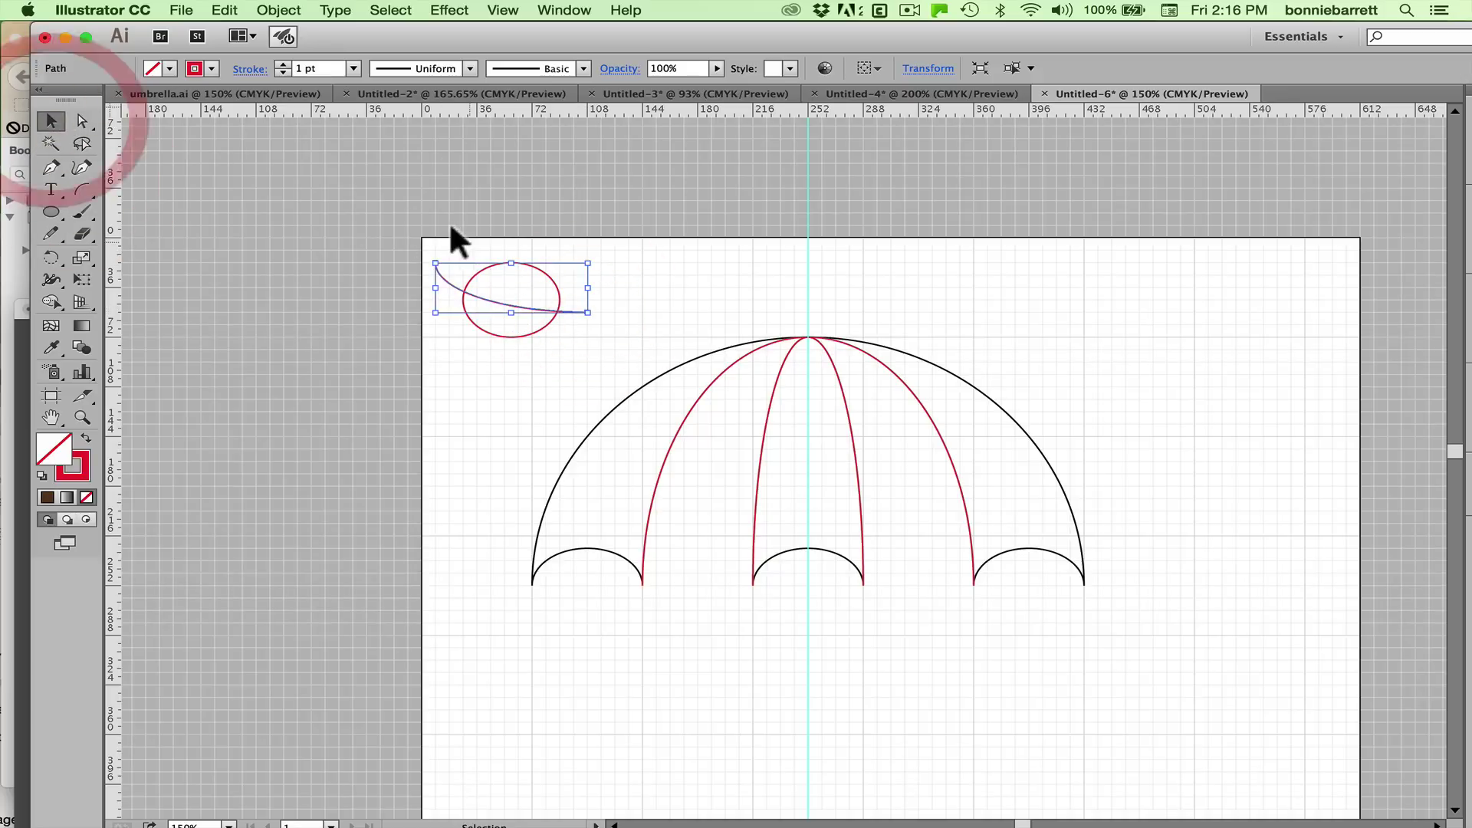
drag(453, 231, 526, 319)
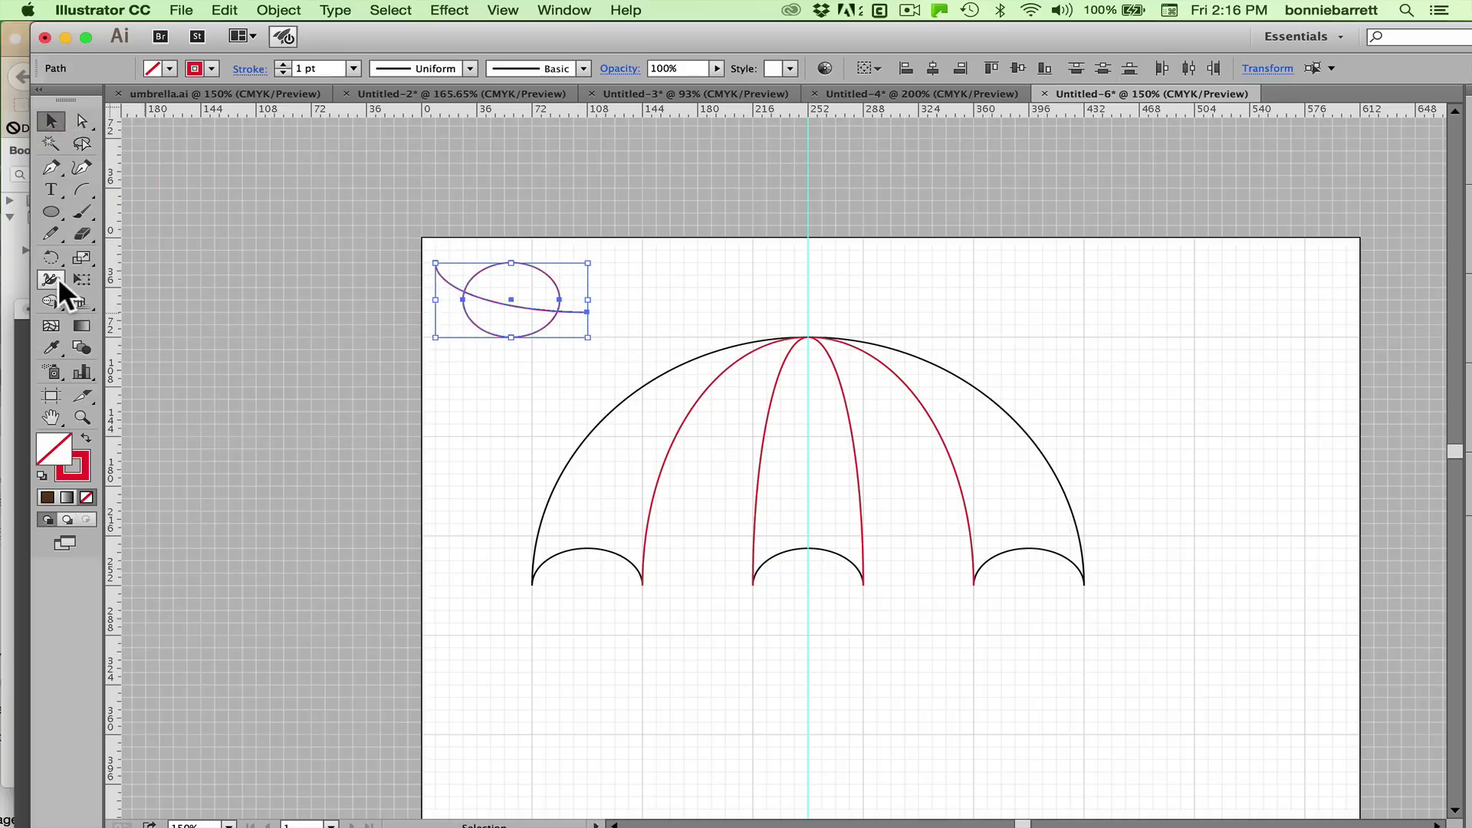
- Remove the ellipse region below the curve and delete the leftover curve, leaving the red cap
click(52, 301)
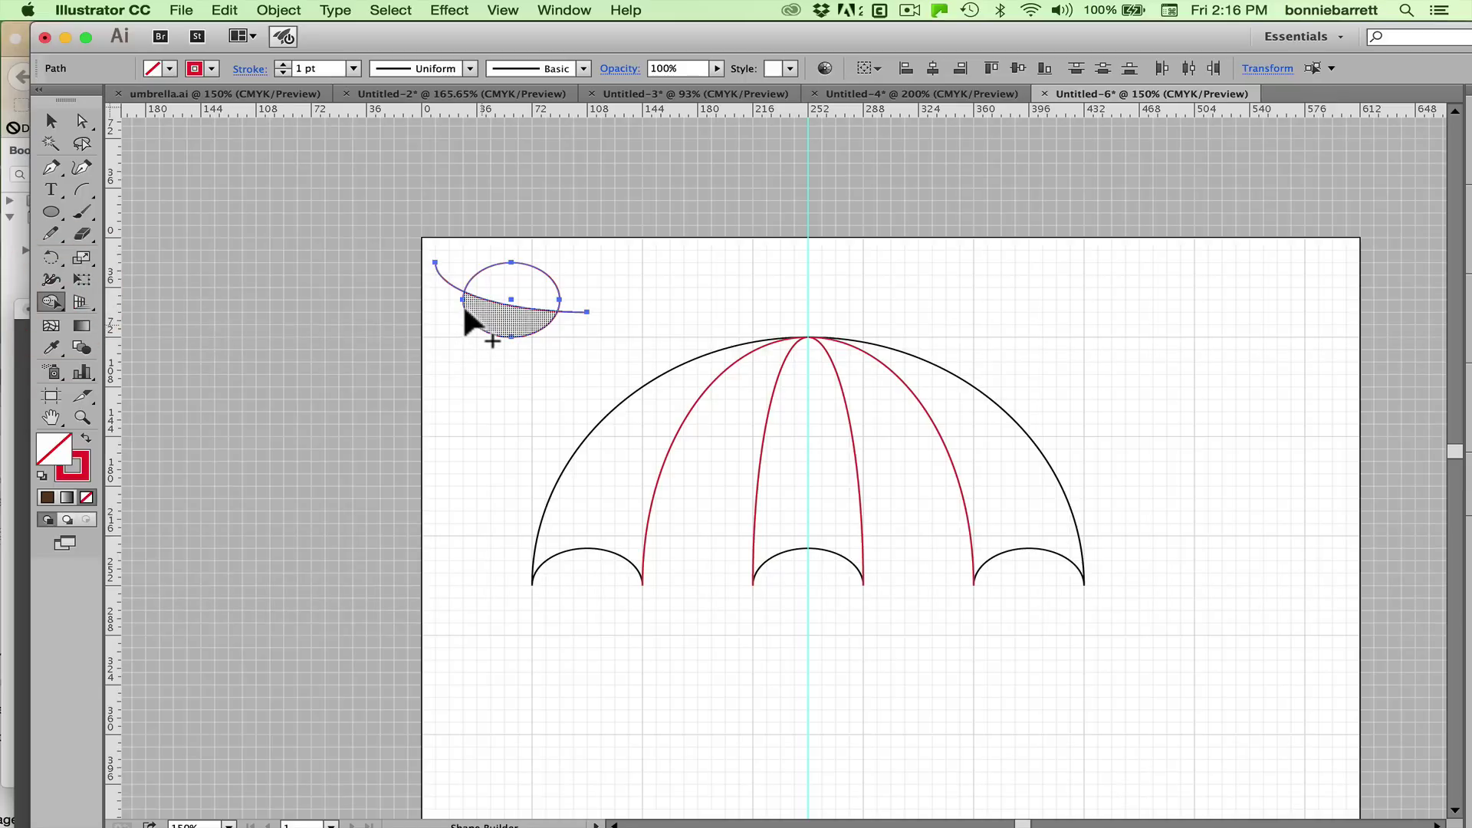
alt+click(460, 326)
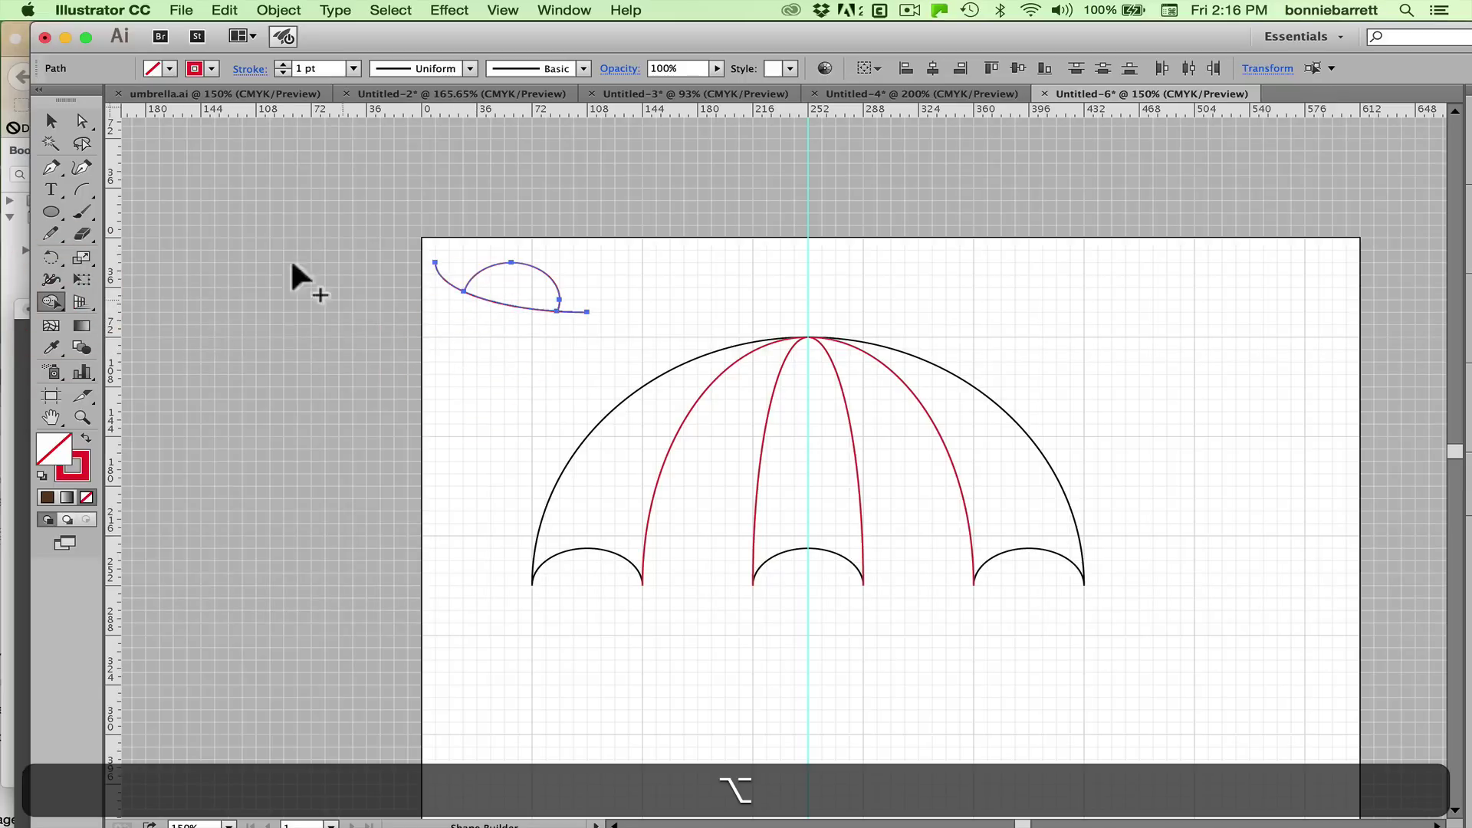
click(51, 120)
click(328, 220)
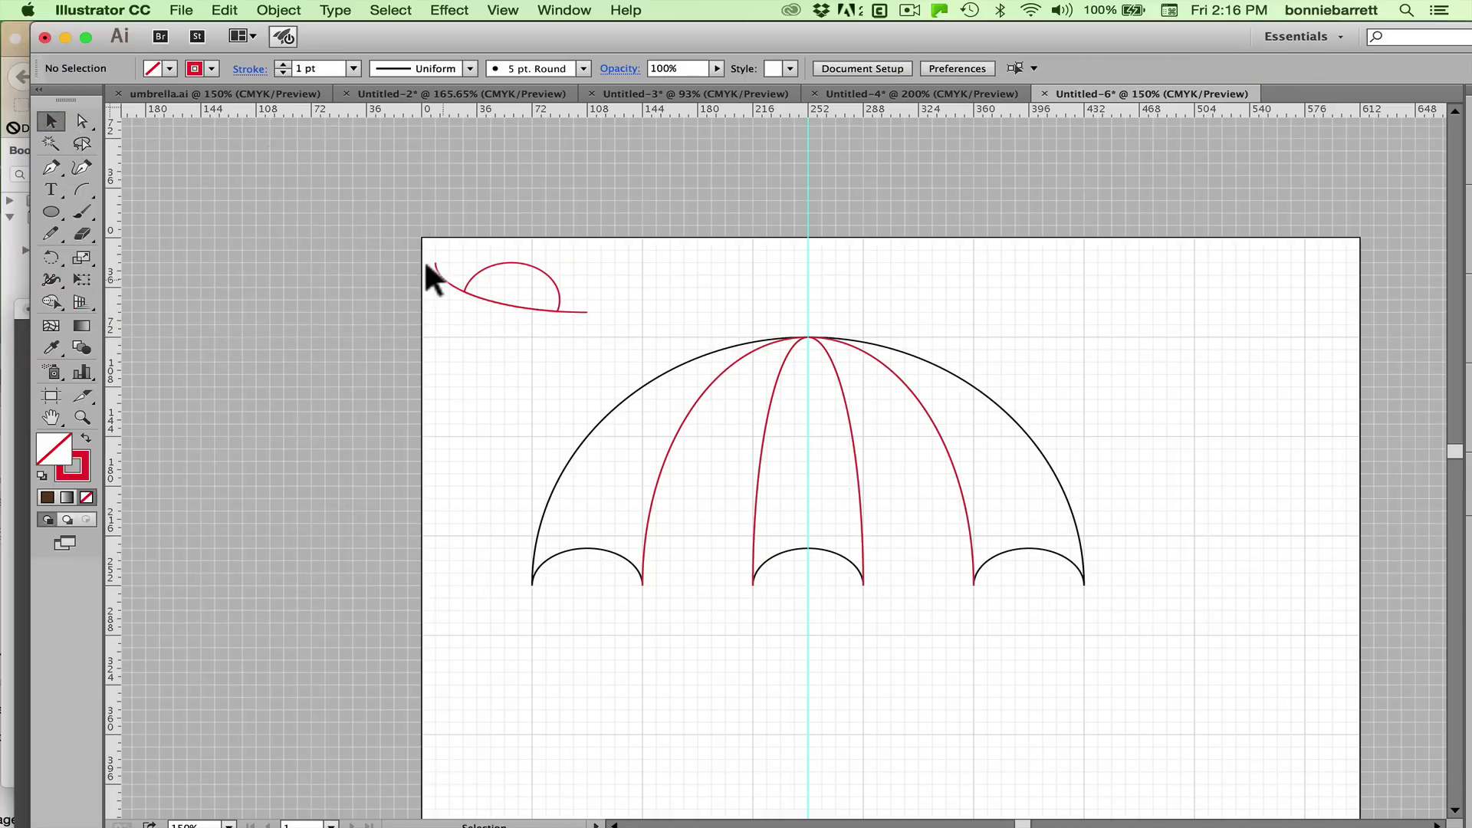
drag(425, 261, 413, 310)
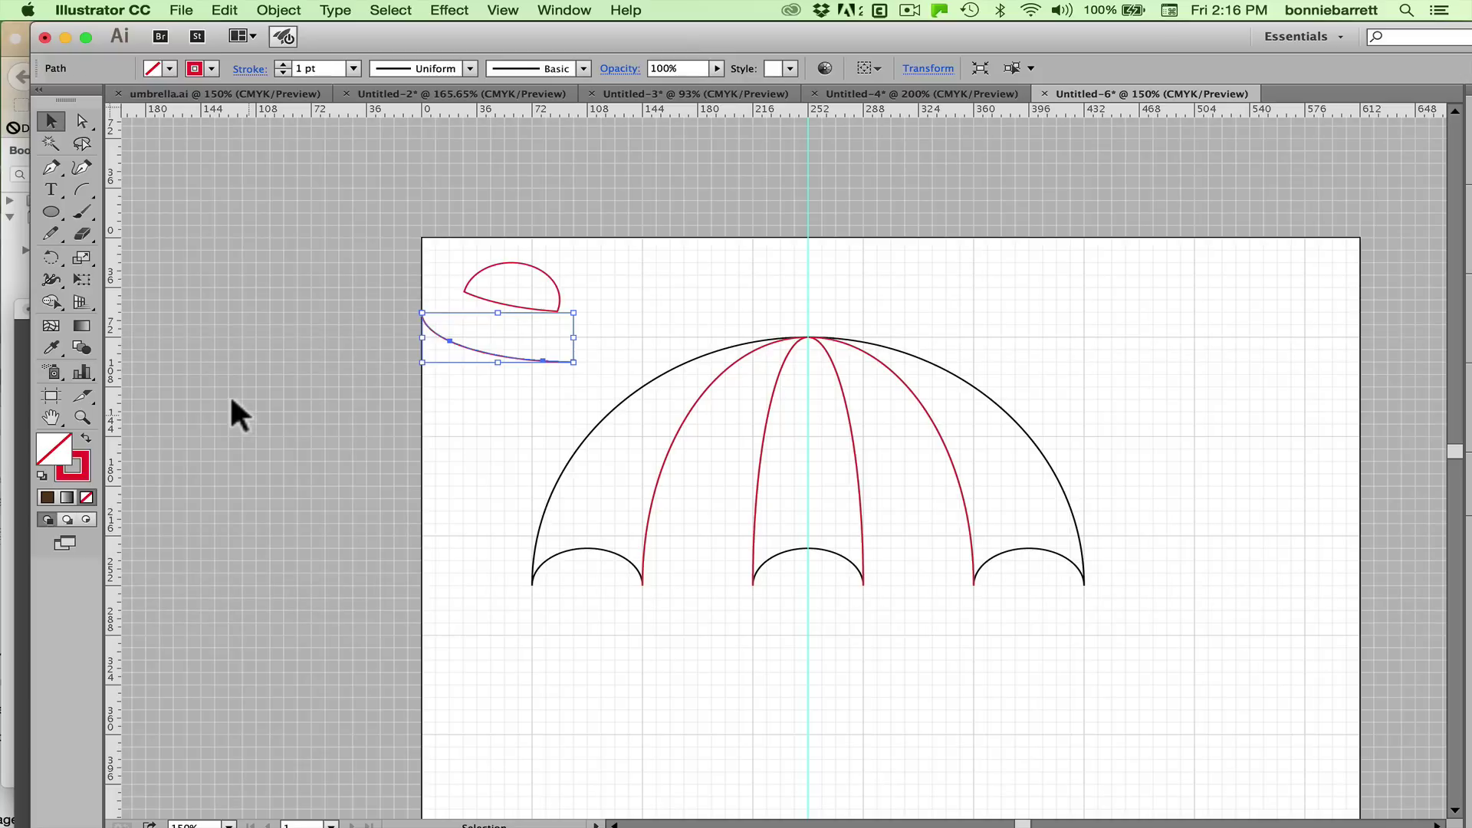
key(Delete)
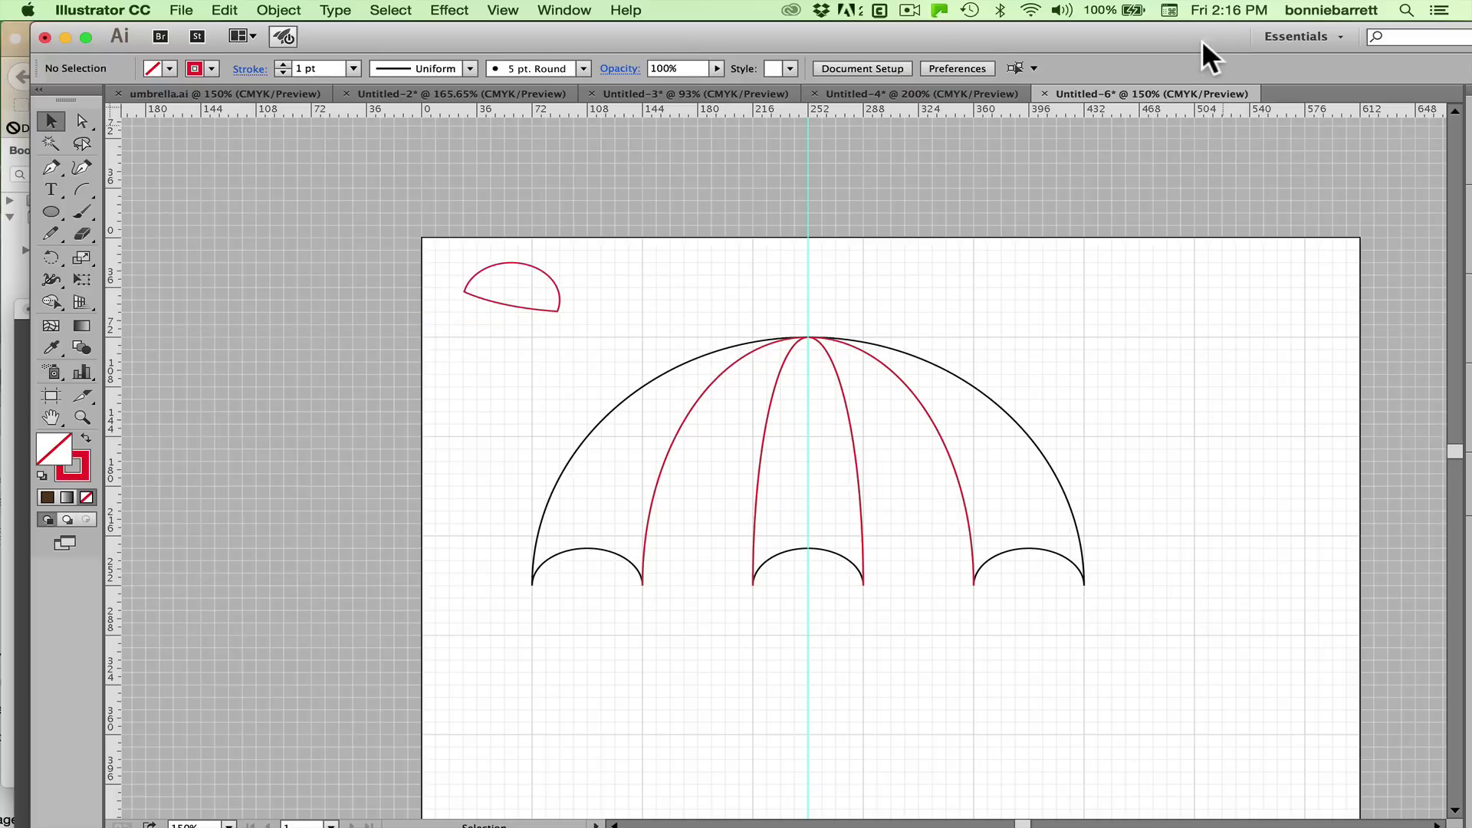
drag(1202, 39, 1111, 39)
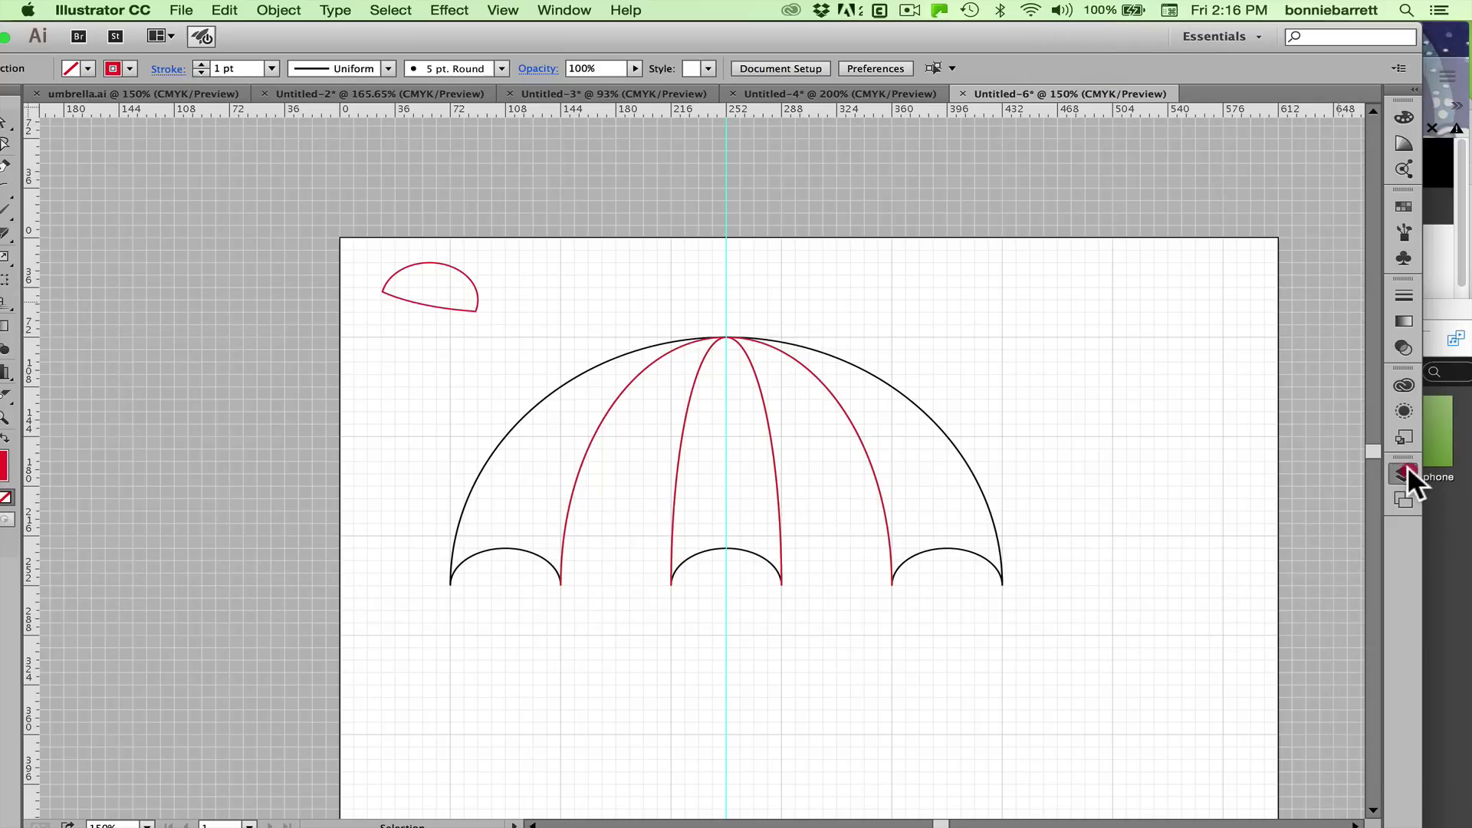
- In the Layers panel, target the right, centre and left rib paths and hide them
click(1404, 473)
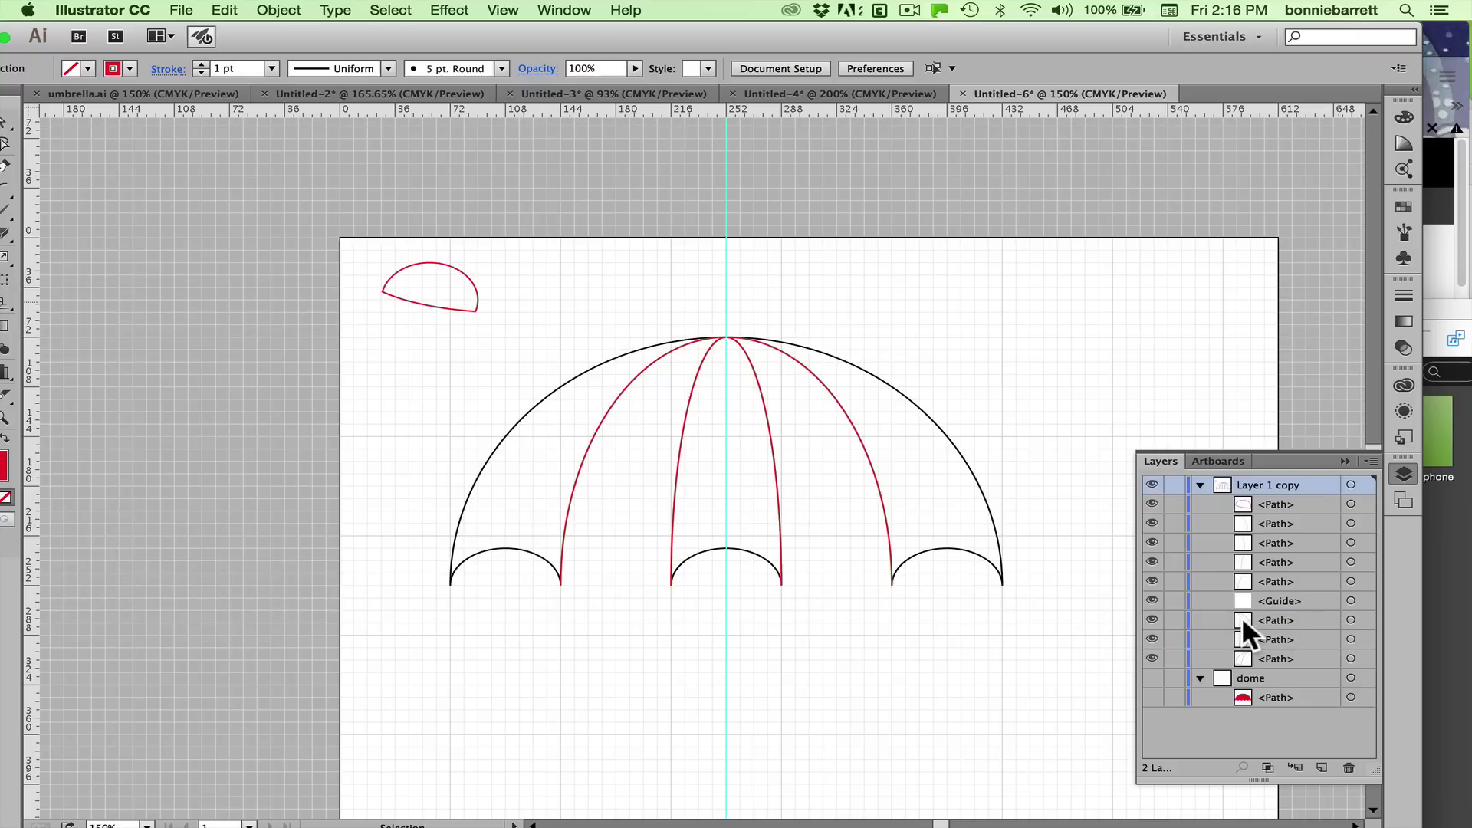
click(1351, 619)
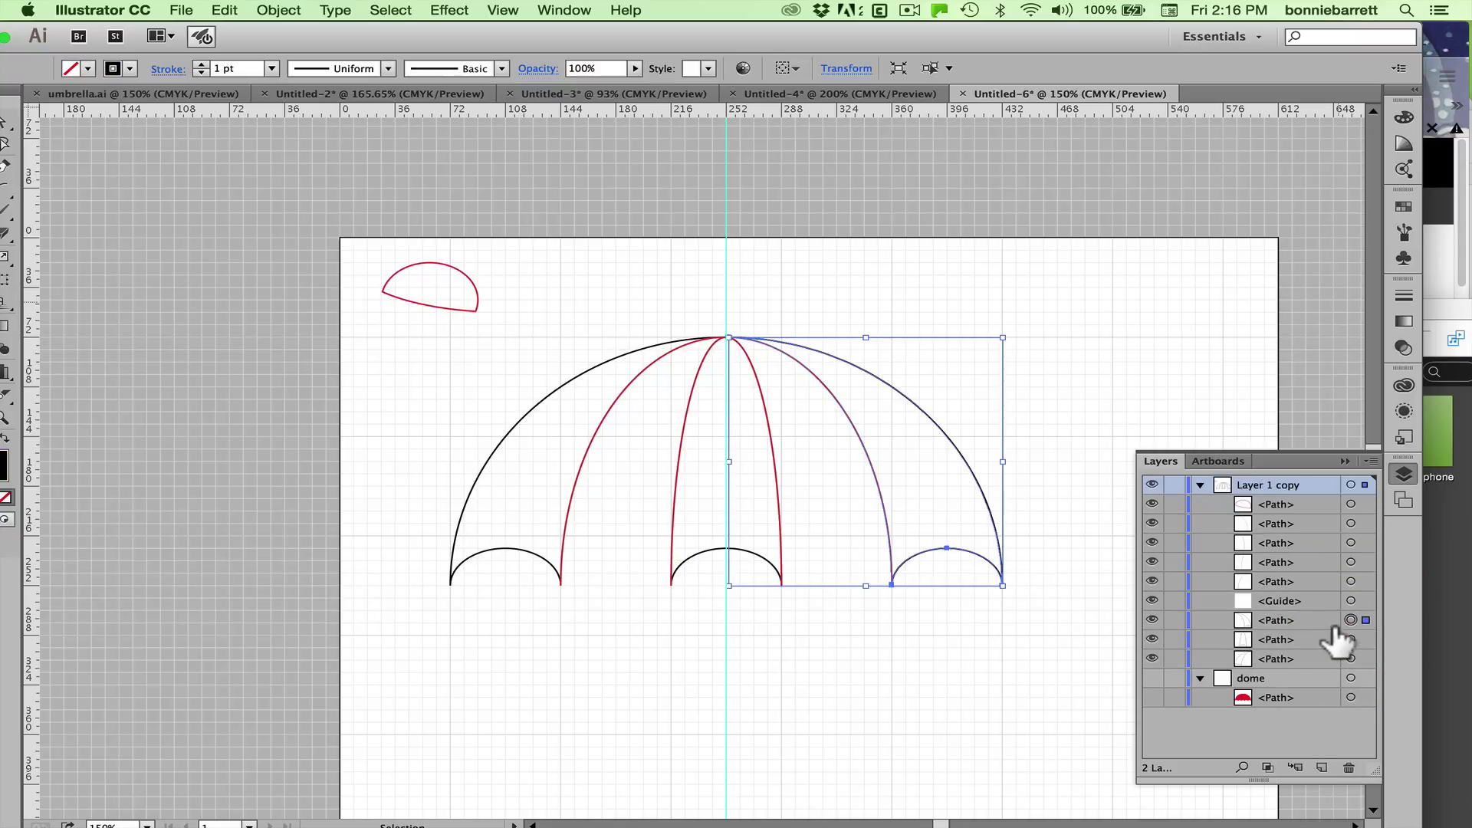
click(1351, 639)
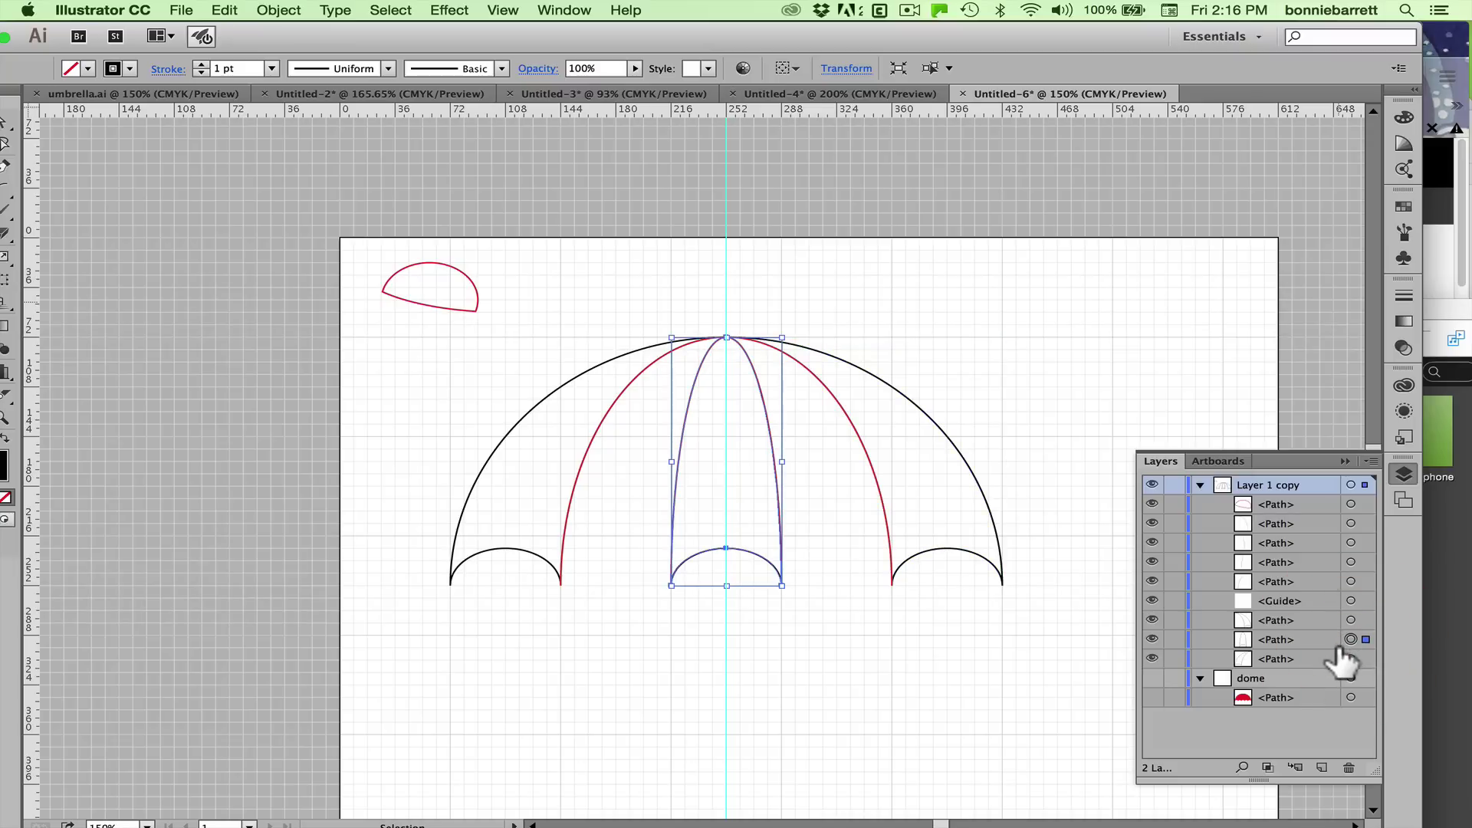
click(1350, 658)
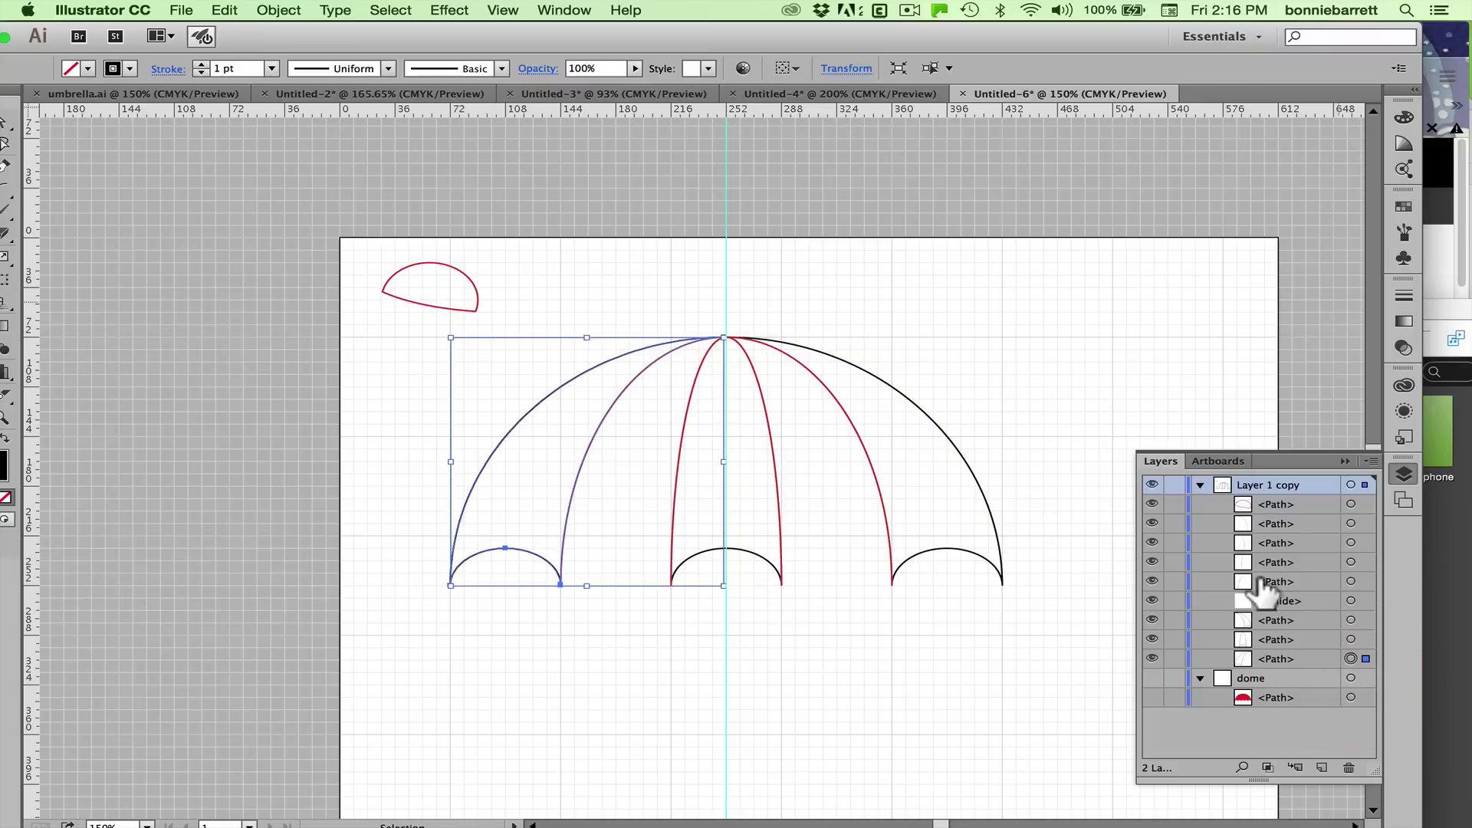
click(1153, 619)
click(1153, 639)
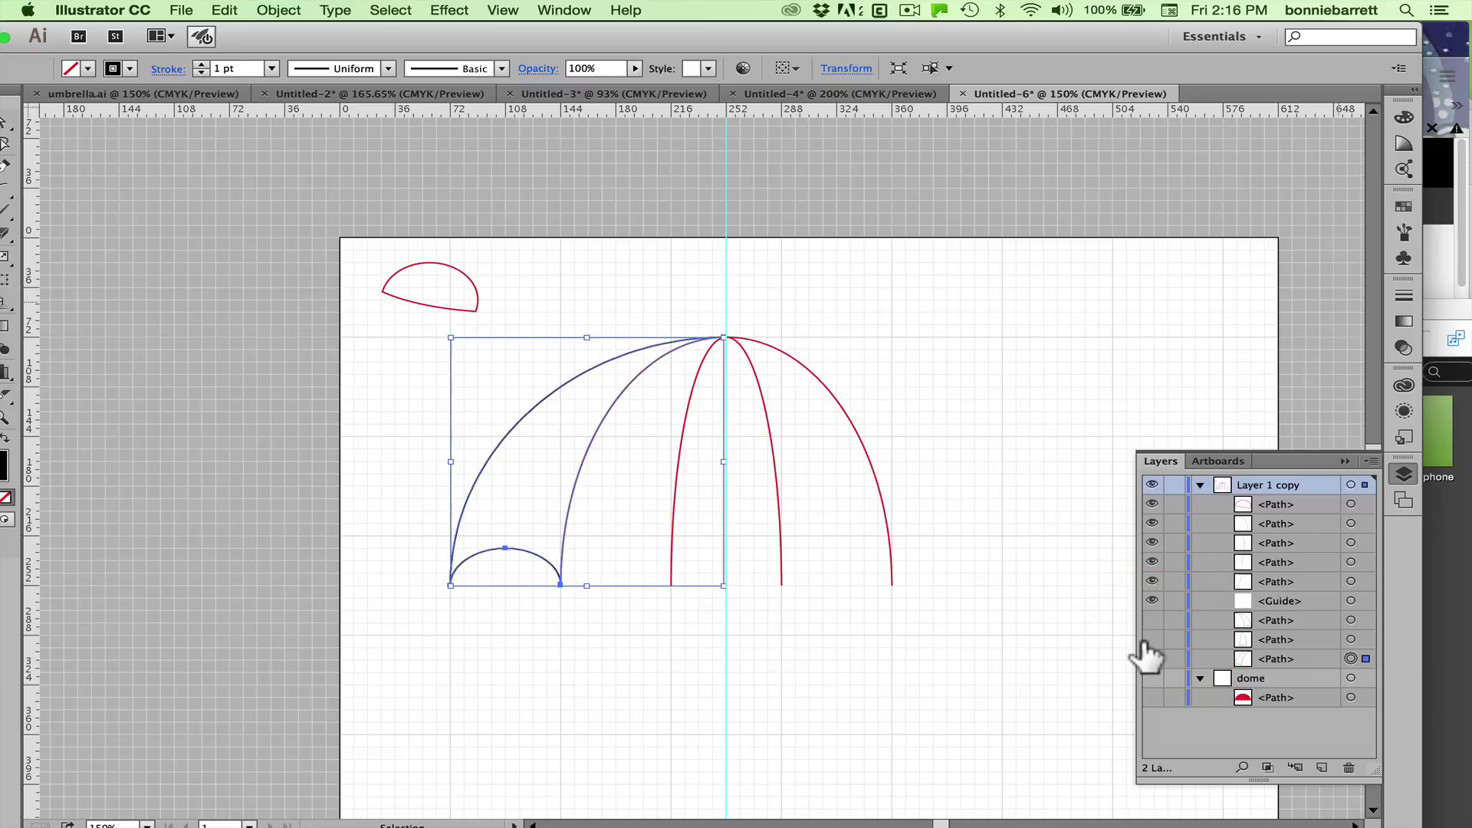
click(1152, 658)
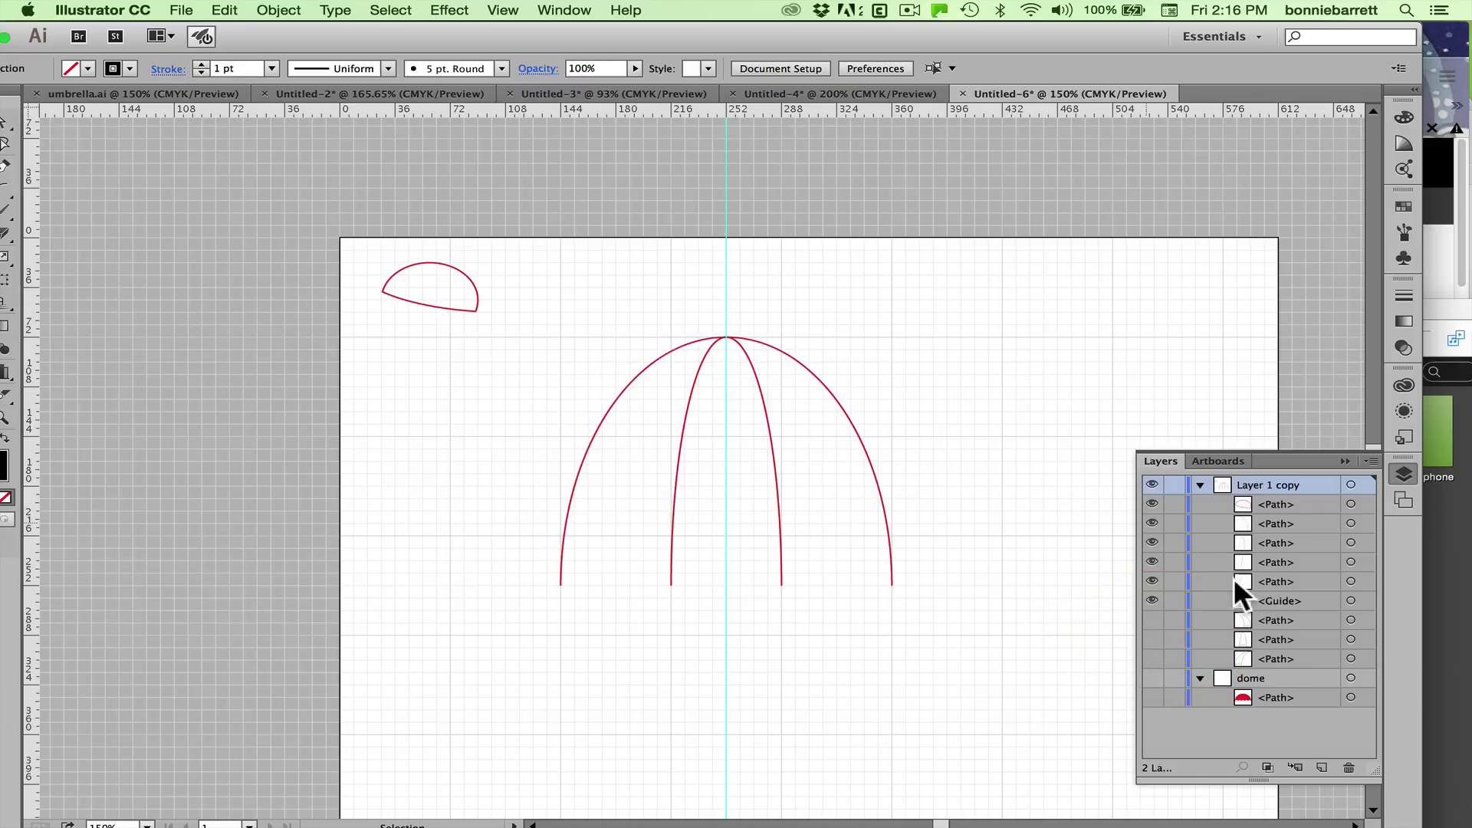
- Delete the red rib lines and the vertical guide, then show the black umbrella paths again
drag(620, 306, 822, 423)
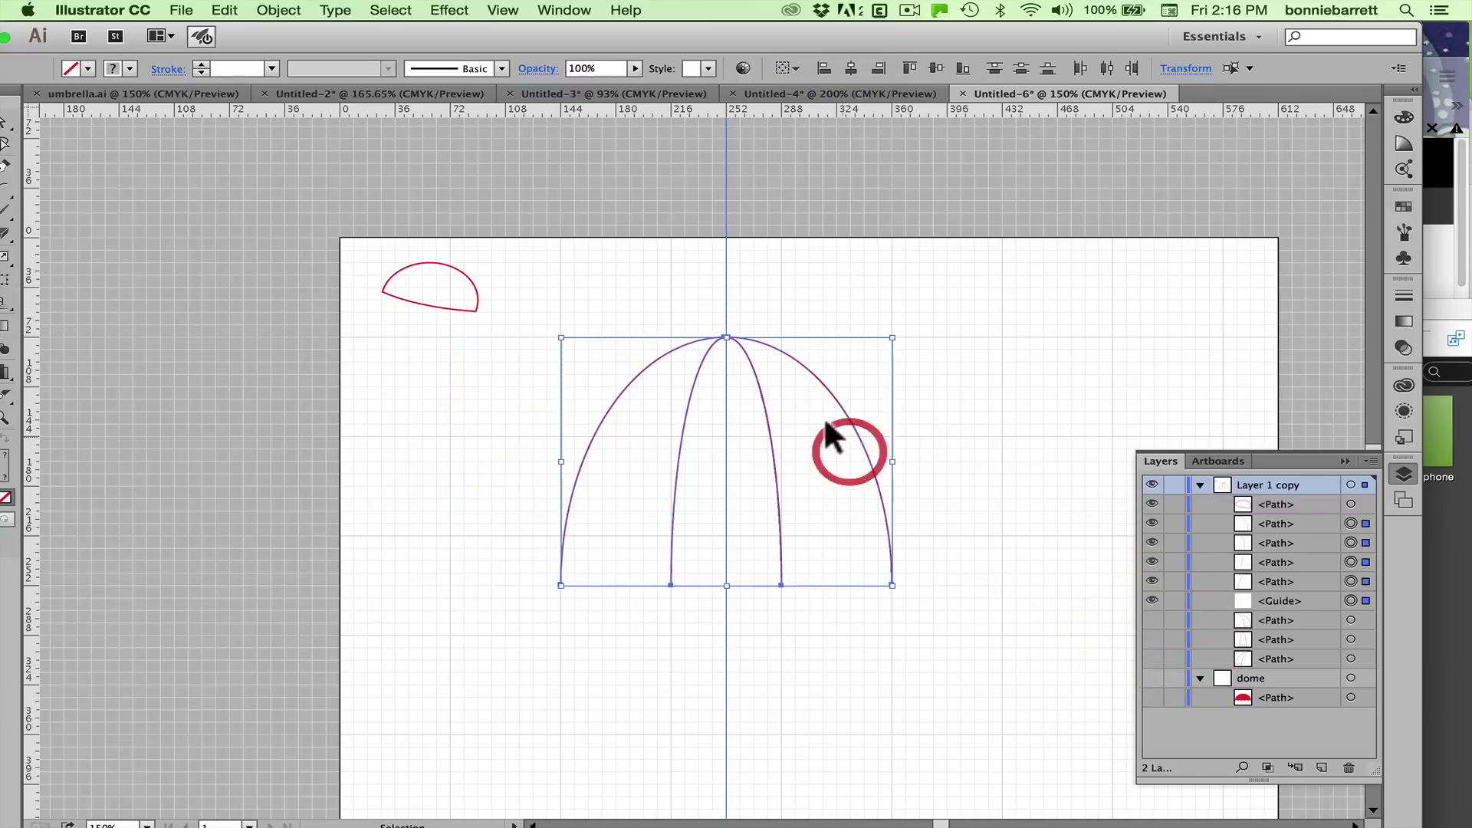
key(BackSpace)
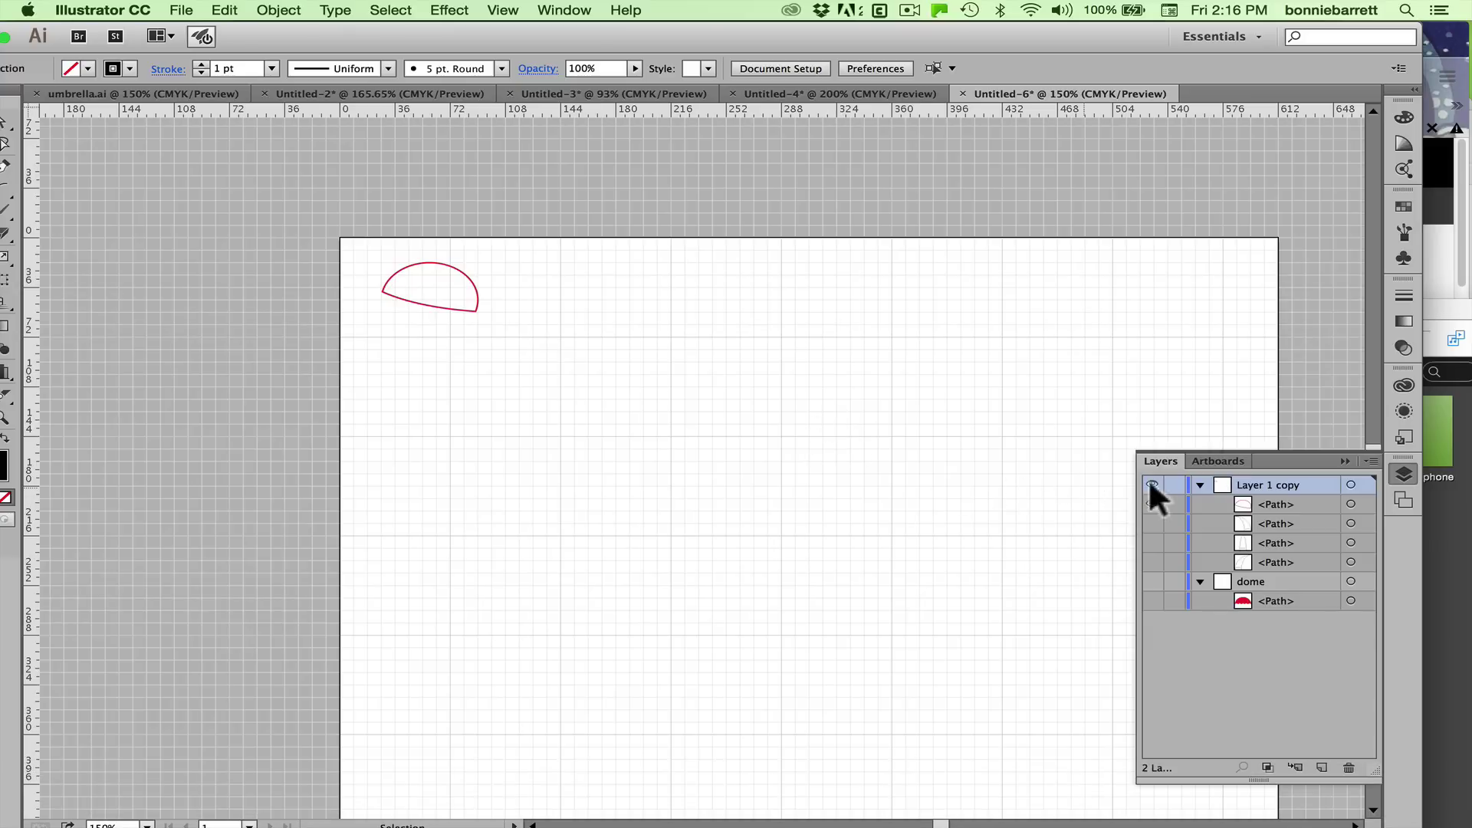
drag(1152, 524, 1152, 562)
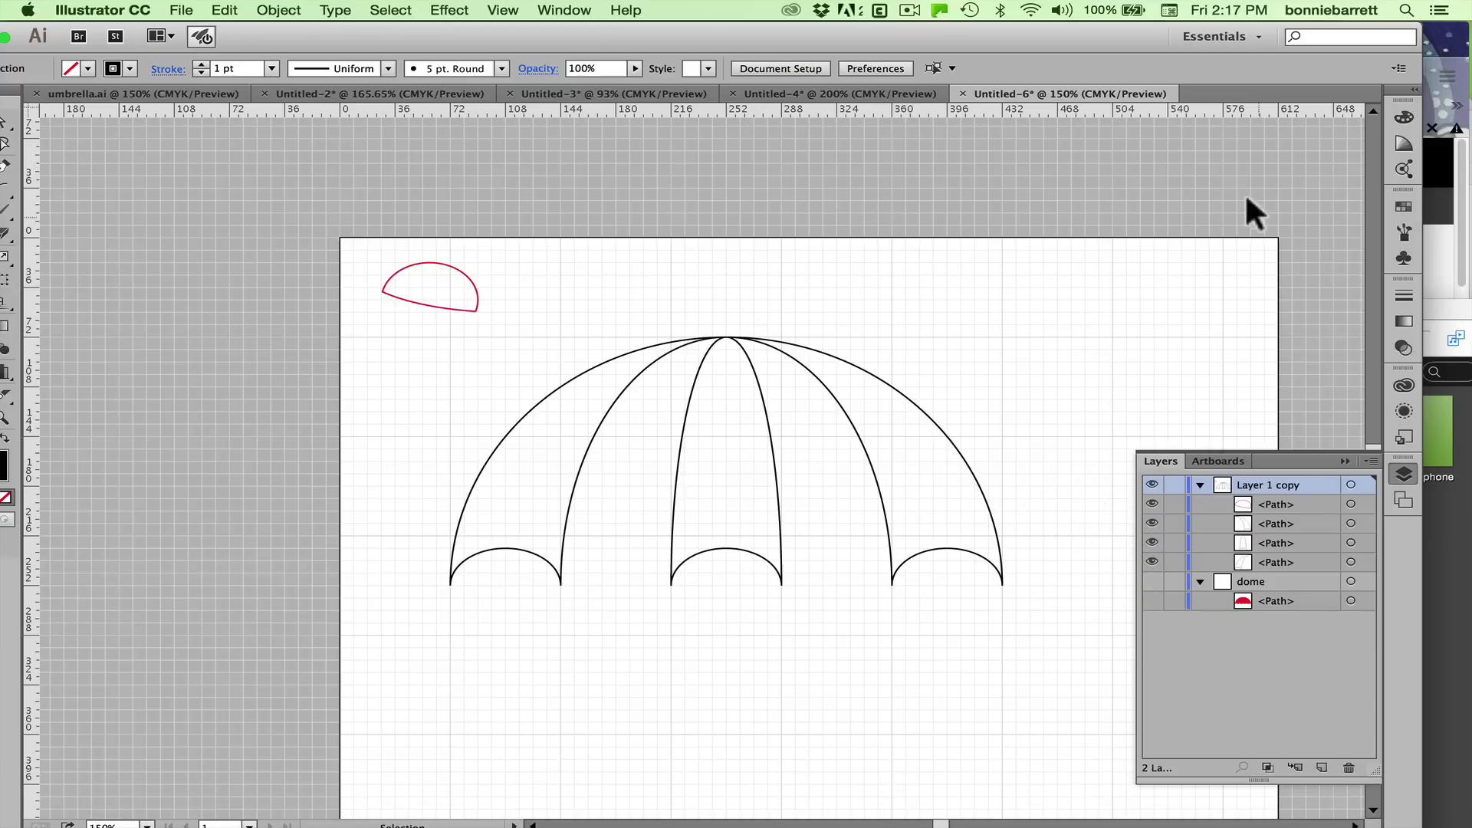
- Fill the umbrella panel paths with yellow from Swatches and set their stroke to None
click(1404, 206)
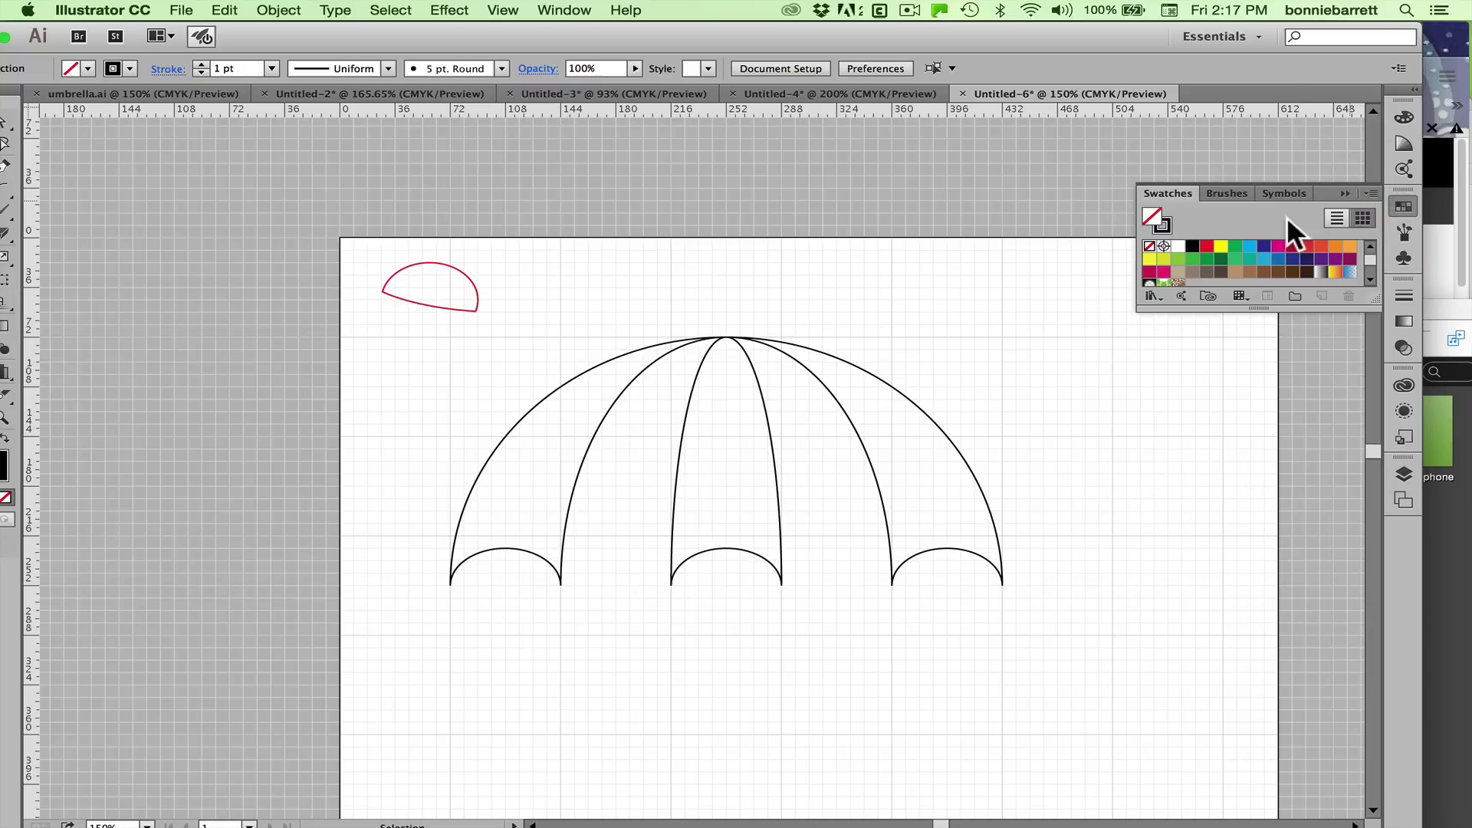
drag(417, 31, 480, 34)
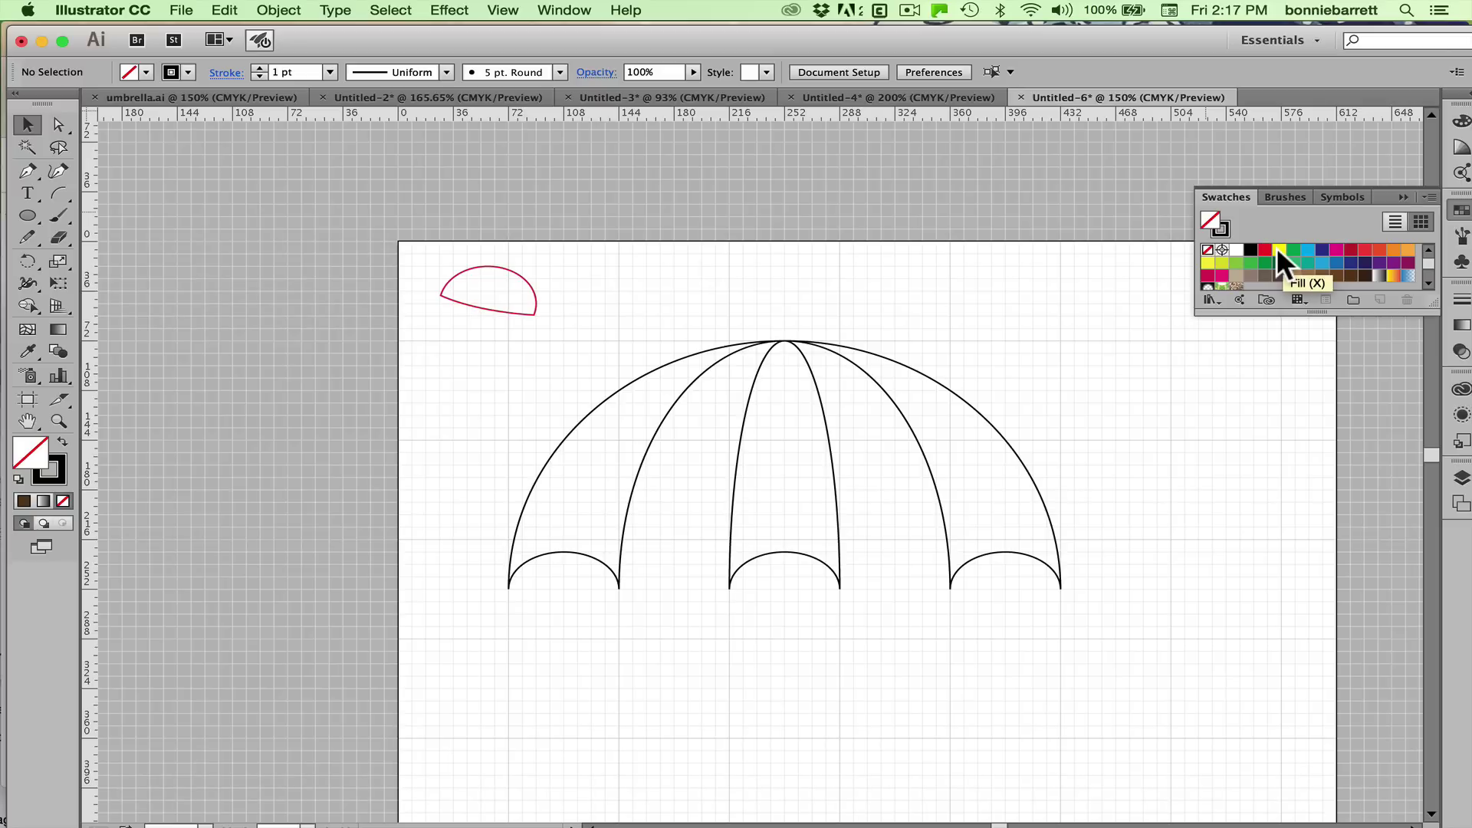
click(1278, 249)
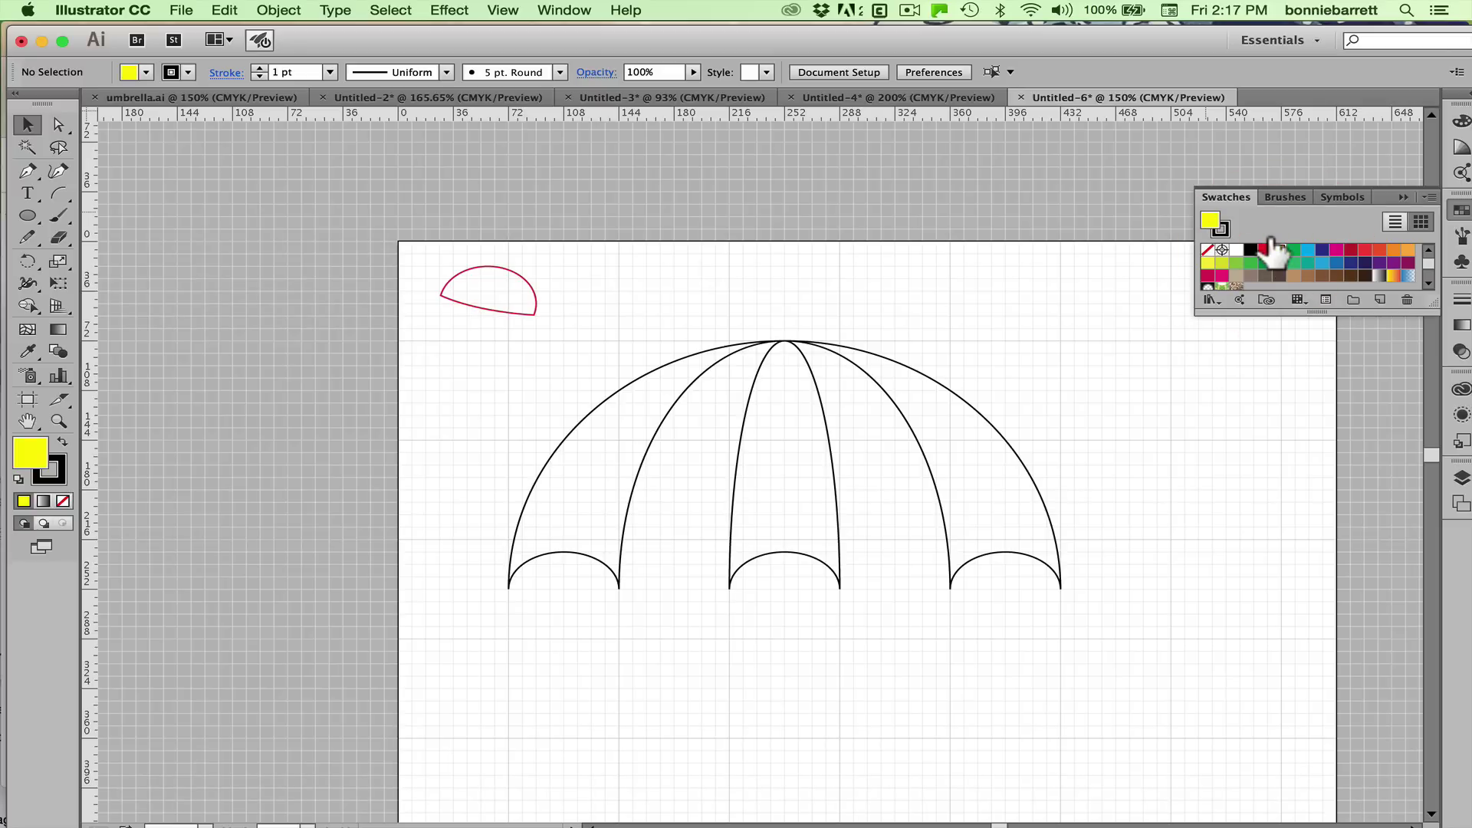
click(897, 437)
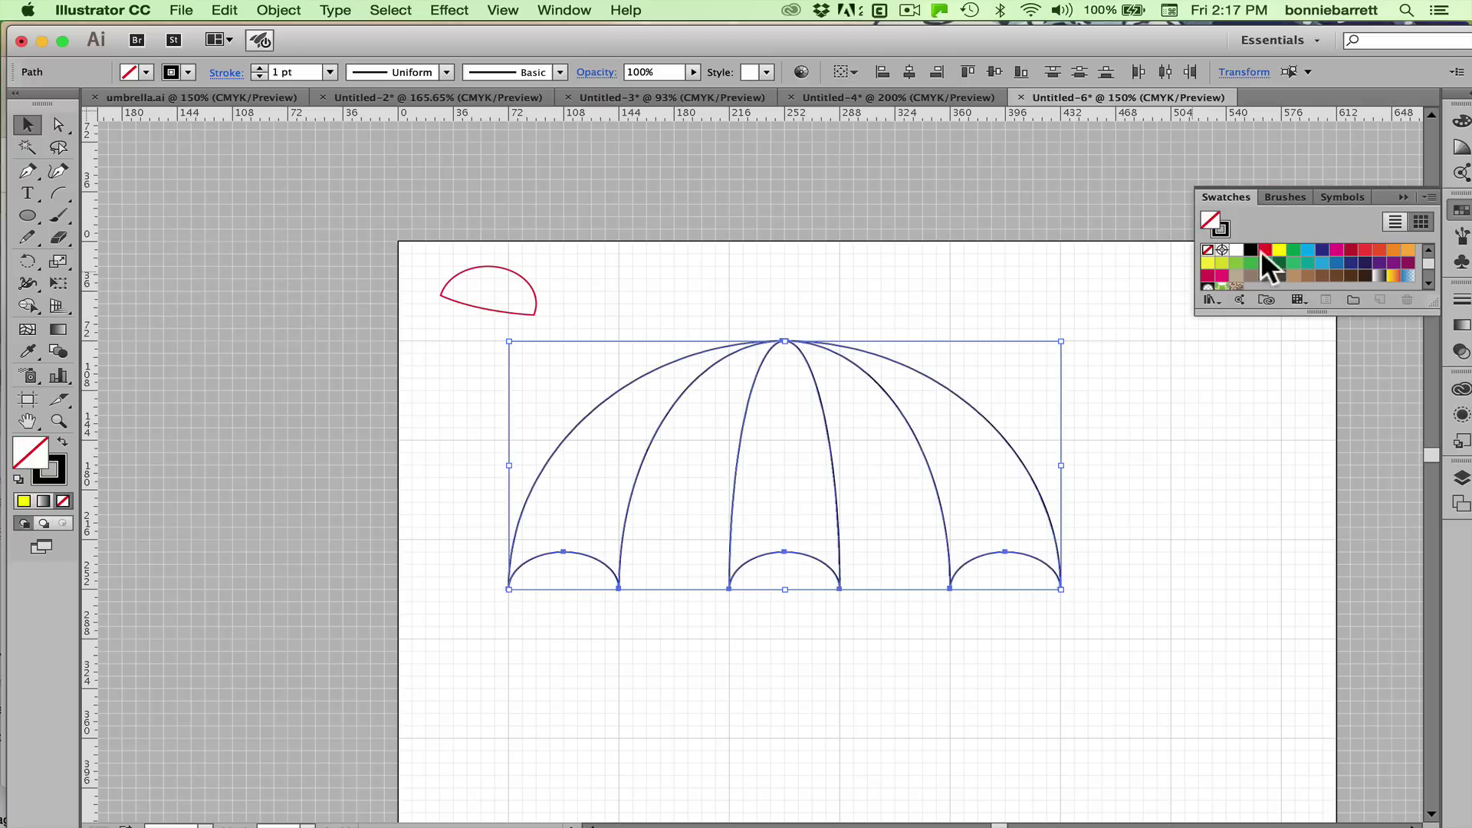
click(1279, 250)
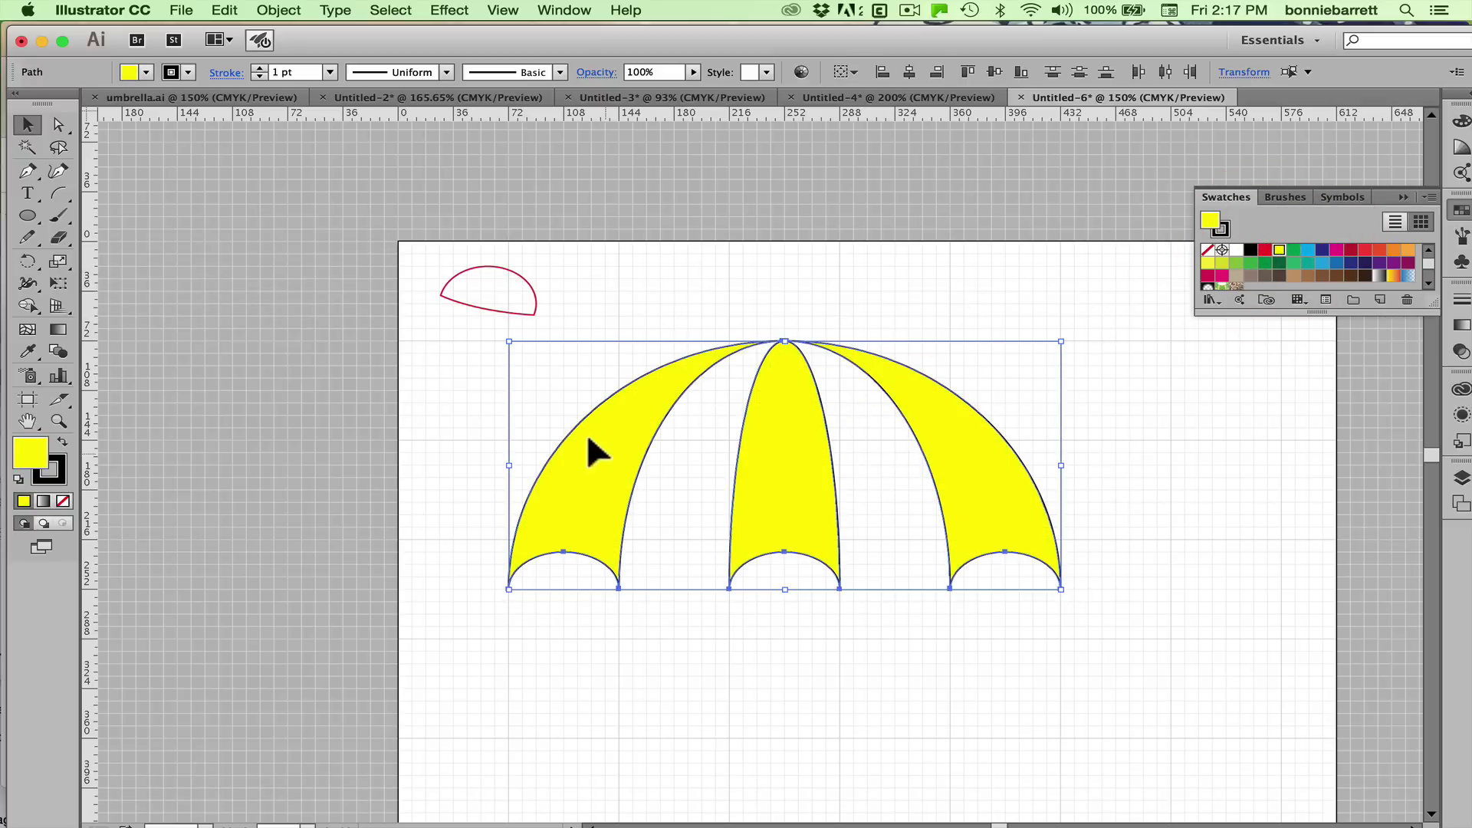
click(57, 471)
click(63, 501)
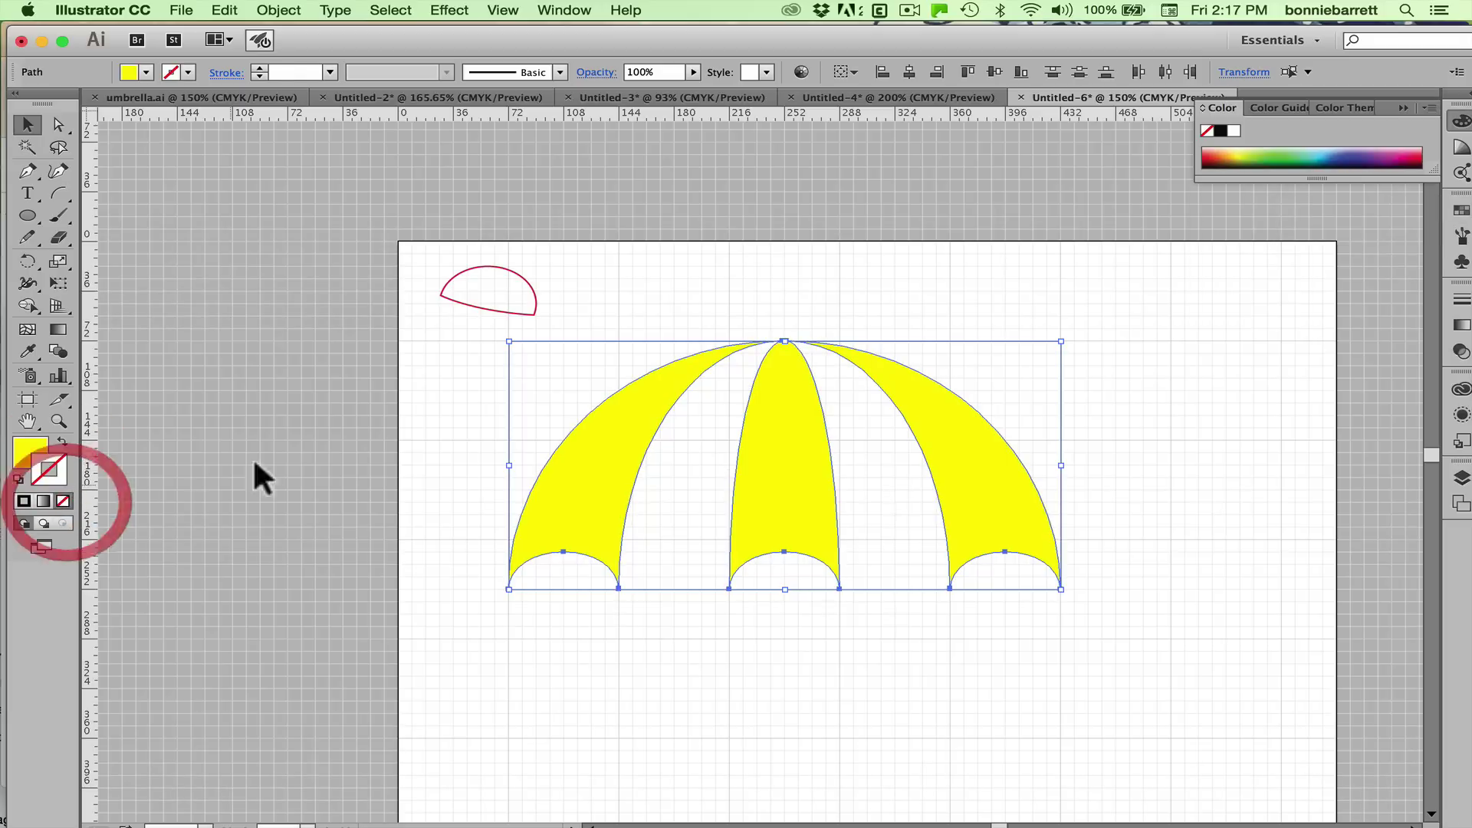
- Turn the red dome layer's visibility back on in the Layers panel
click(1461, 479)
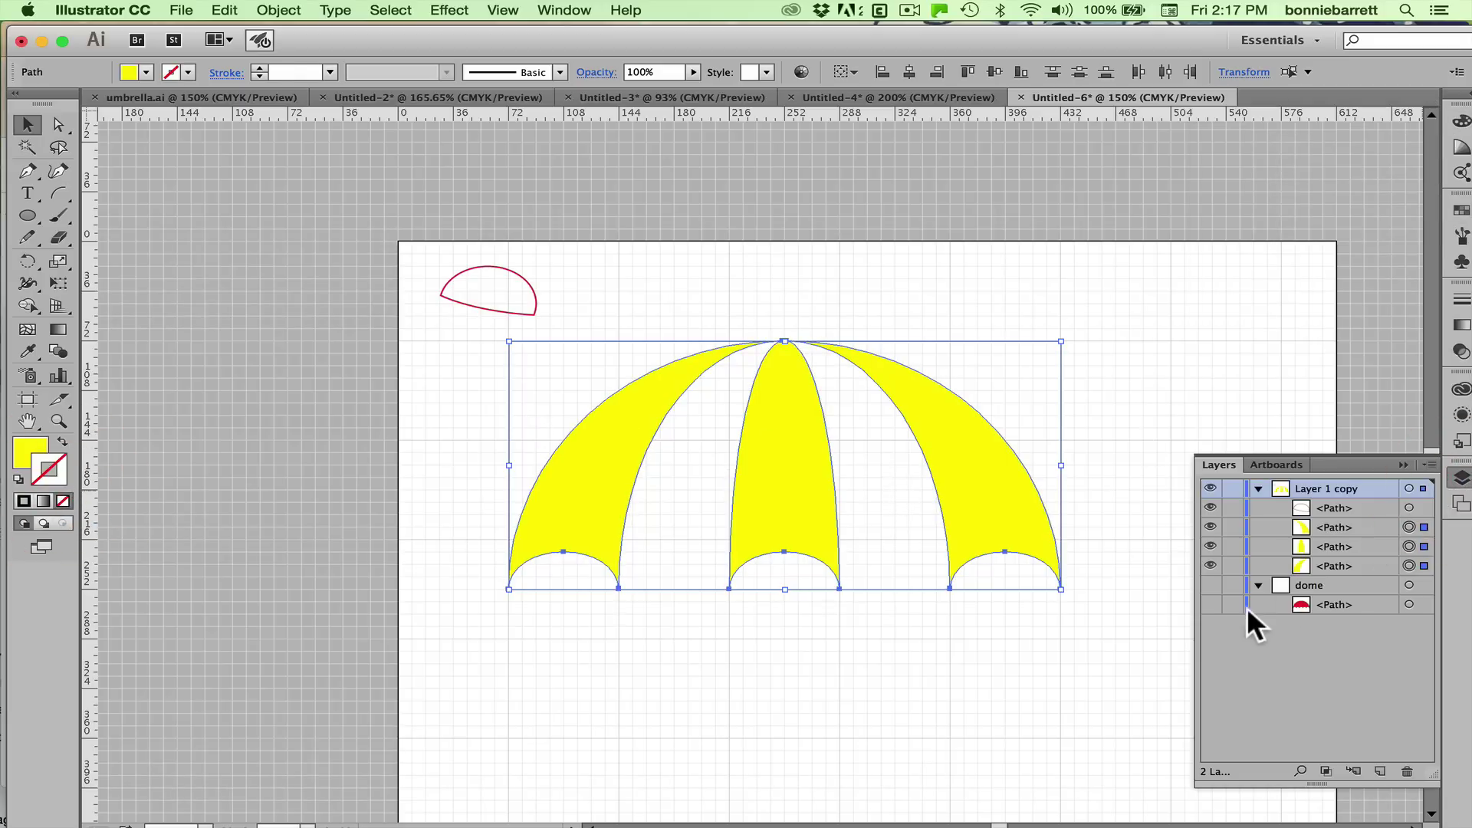
click(1209, 600)
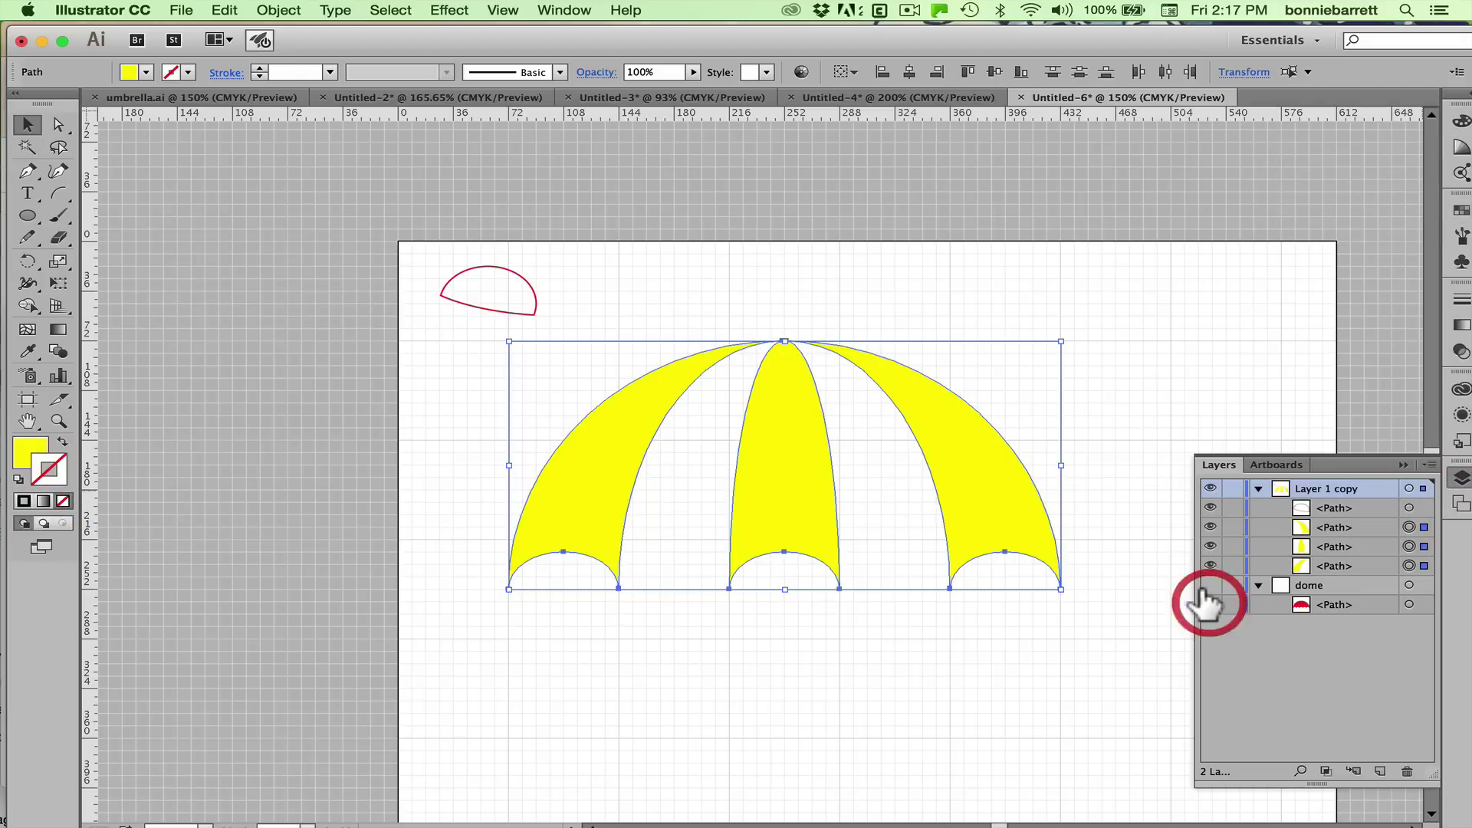
click(1202, 602)
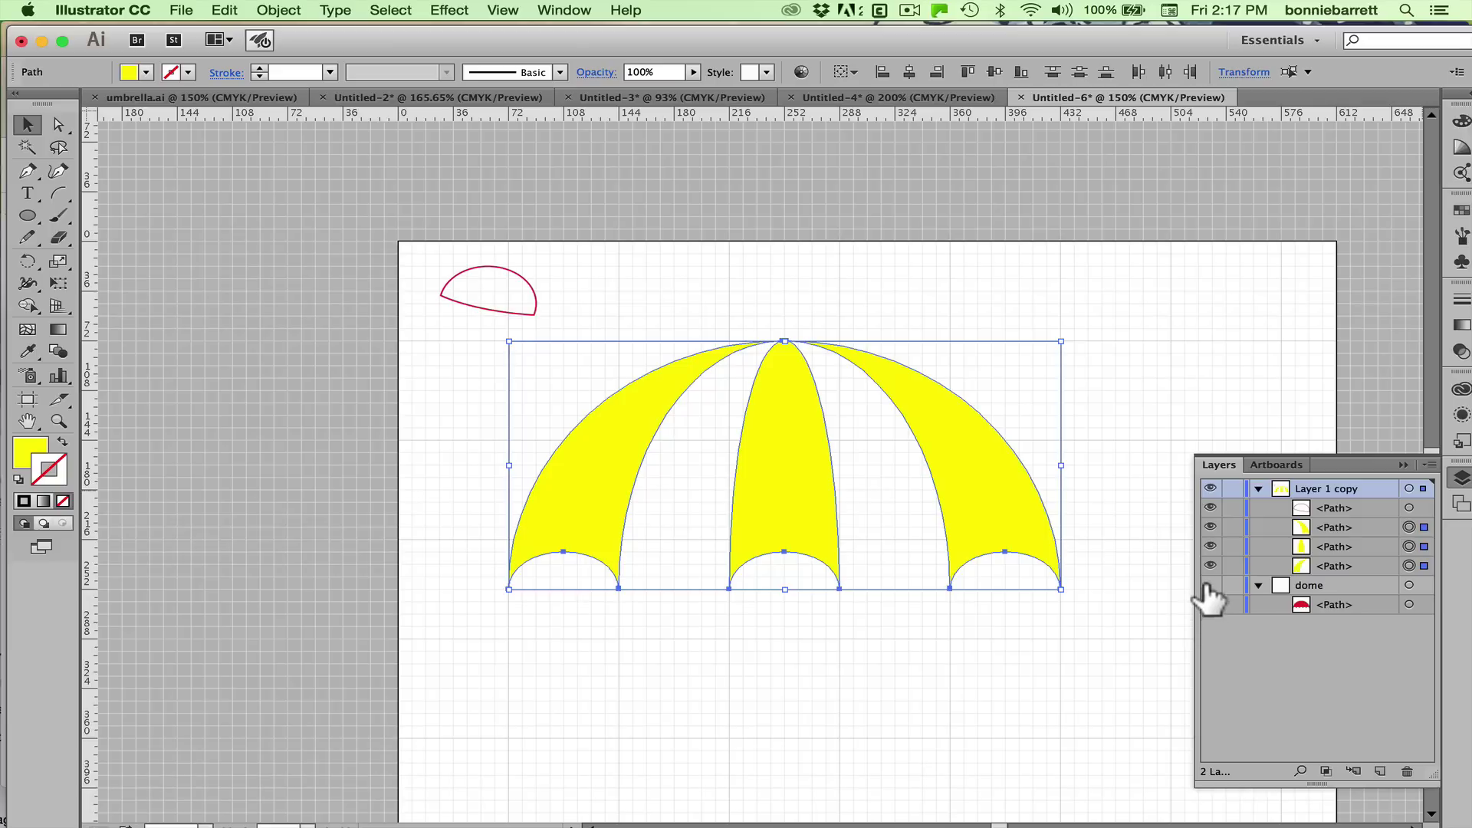
click(1210, 586)
- Reveal the red dome and set the whole umbrella's stroke to None from the Control bar
click(1209, 586)
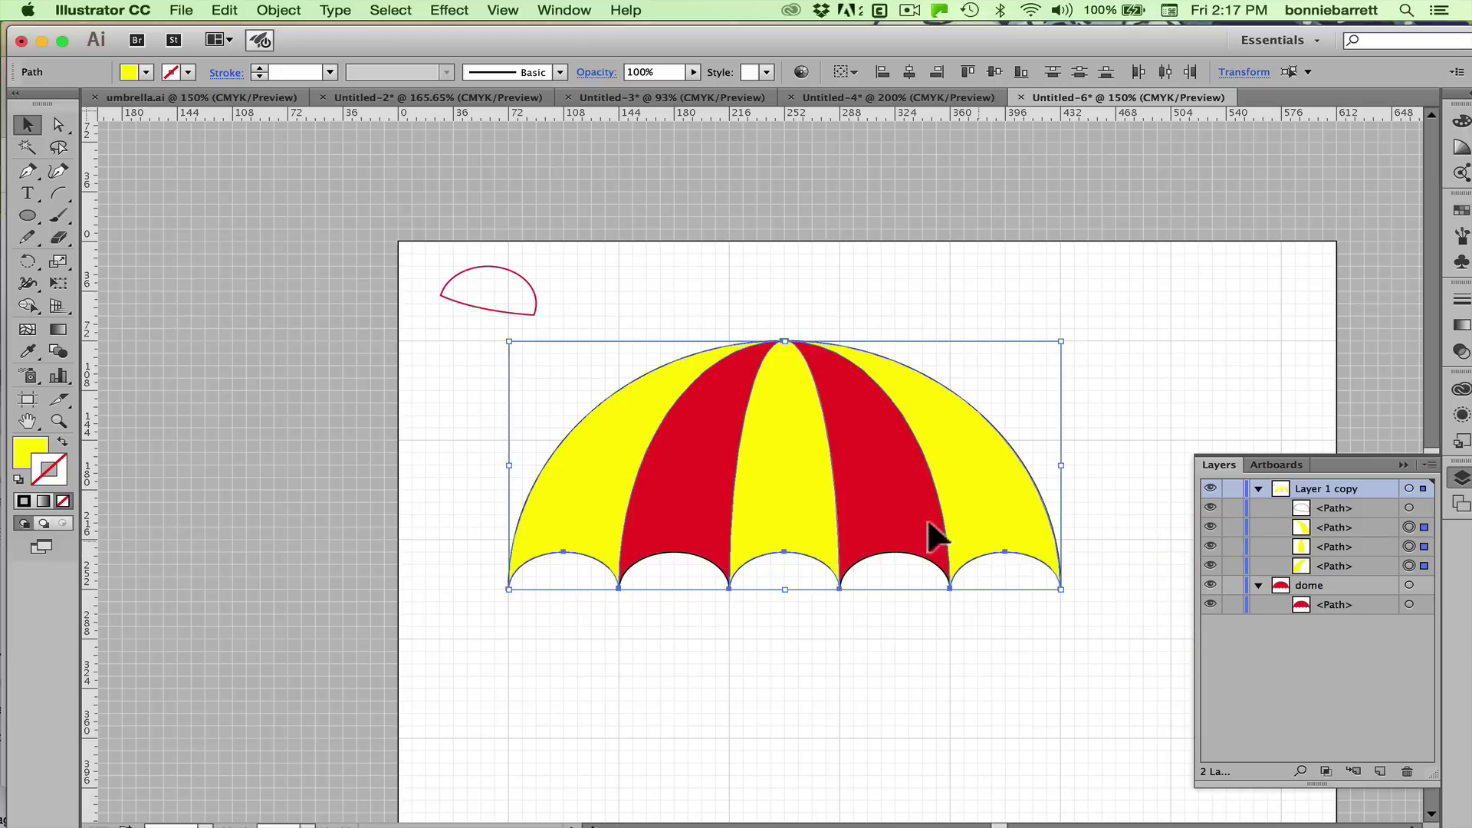
drag(594, 290, 942, 564)
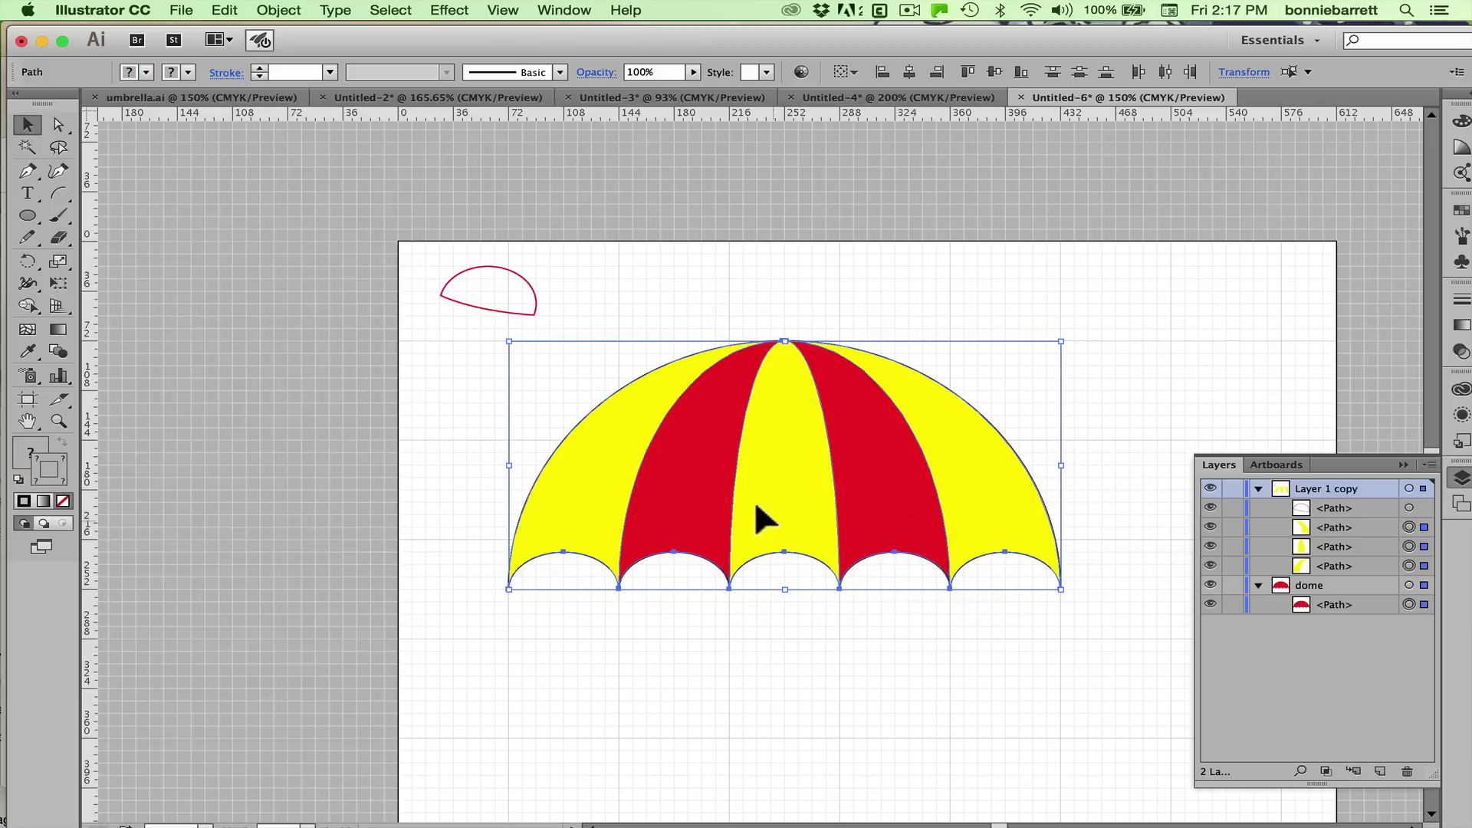
click(187, 72)
click(17, 103)
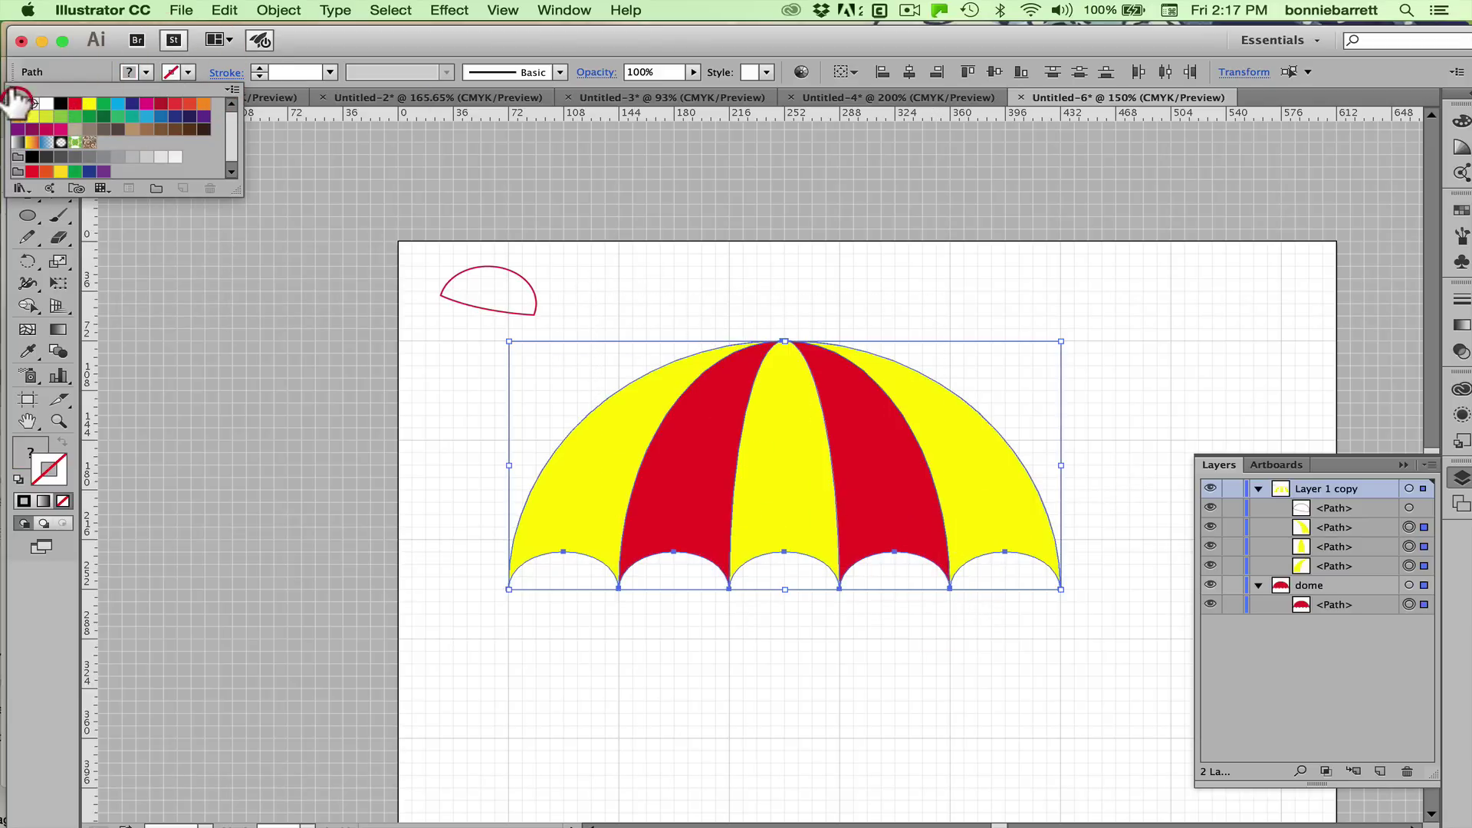
click(542, 242)
- Delete the stray small red dome shape at the artboard's top-left
click(541, 242)
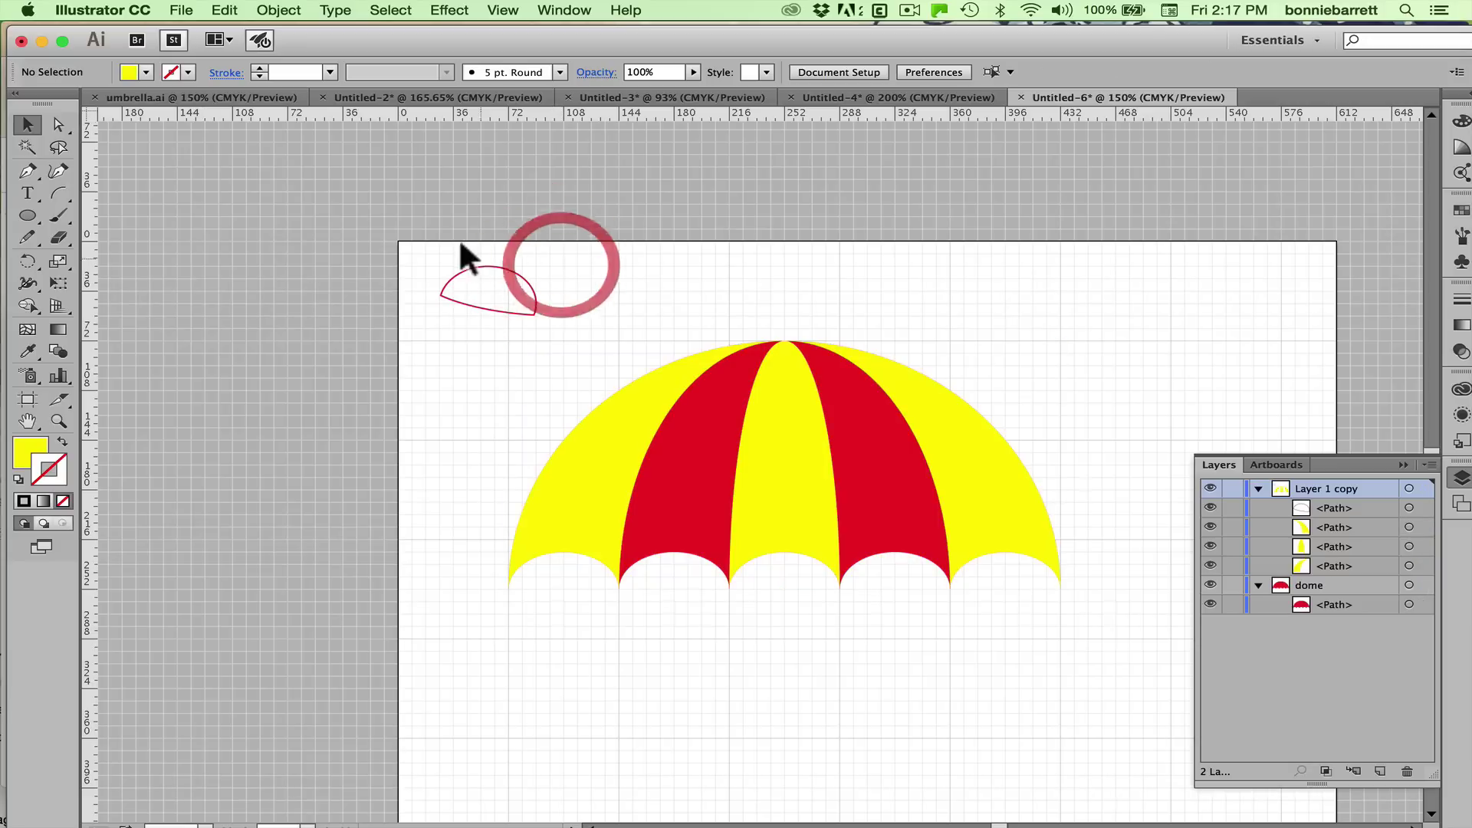
click(508, 304)
key(BackSpace)
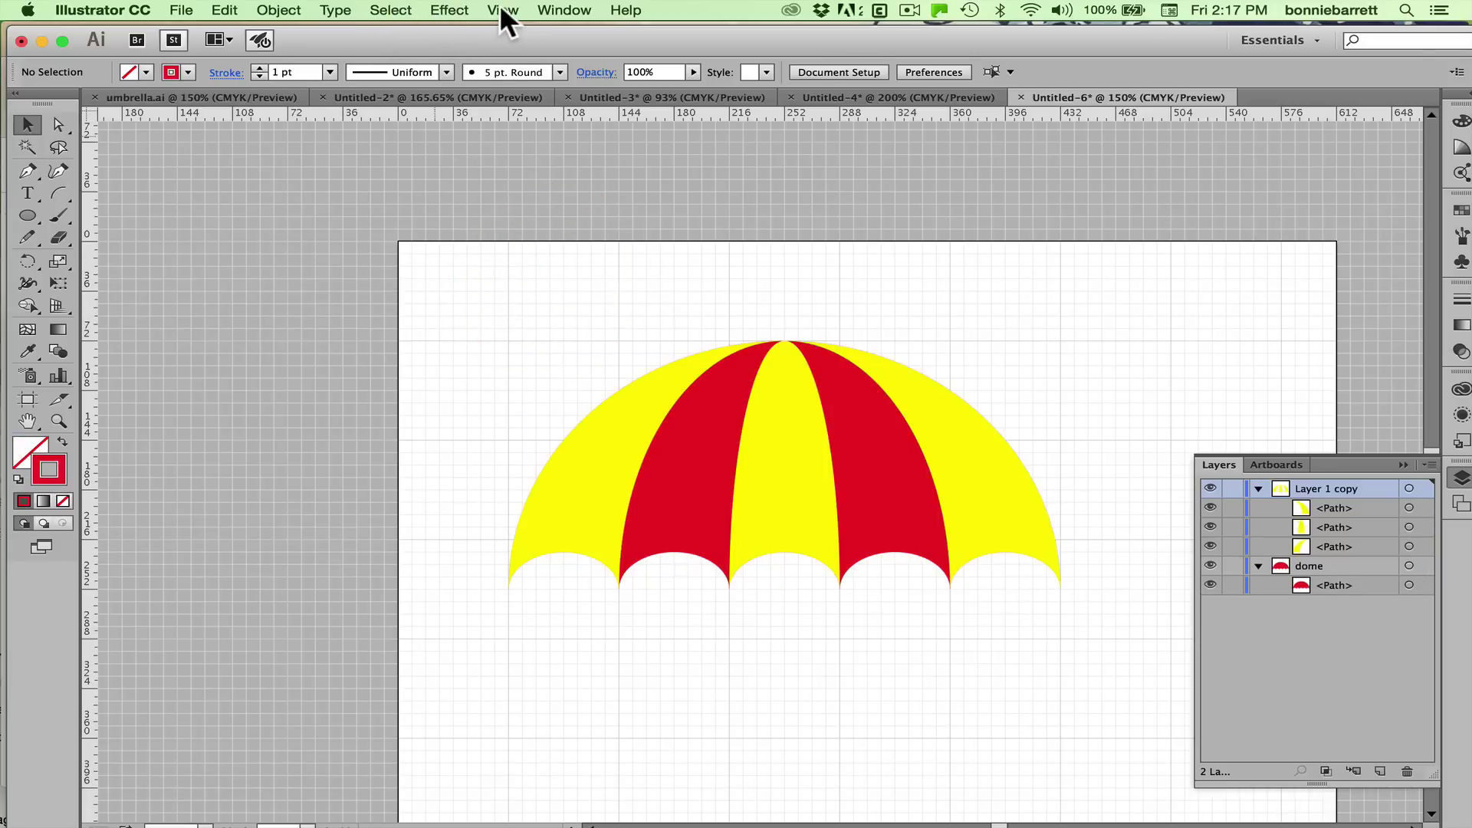
- Compare against the Untitled-2 reference, then zoom Untitled-6 onto the scalloped lower edge and pan along it
click(453, 95)
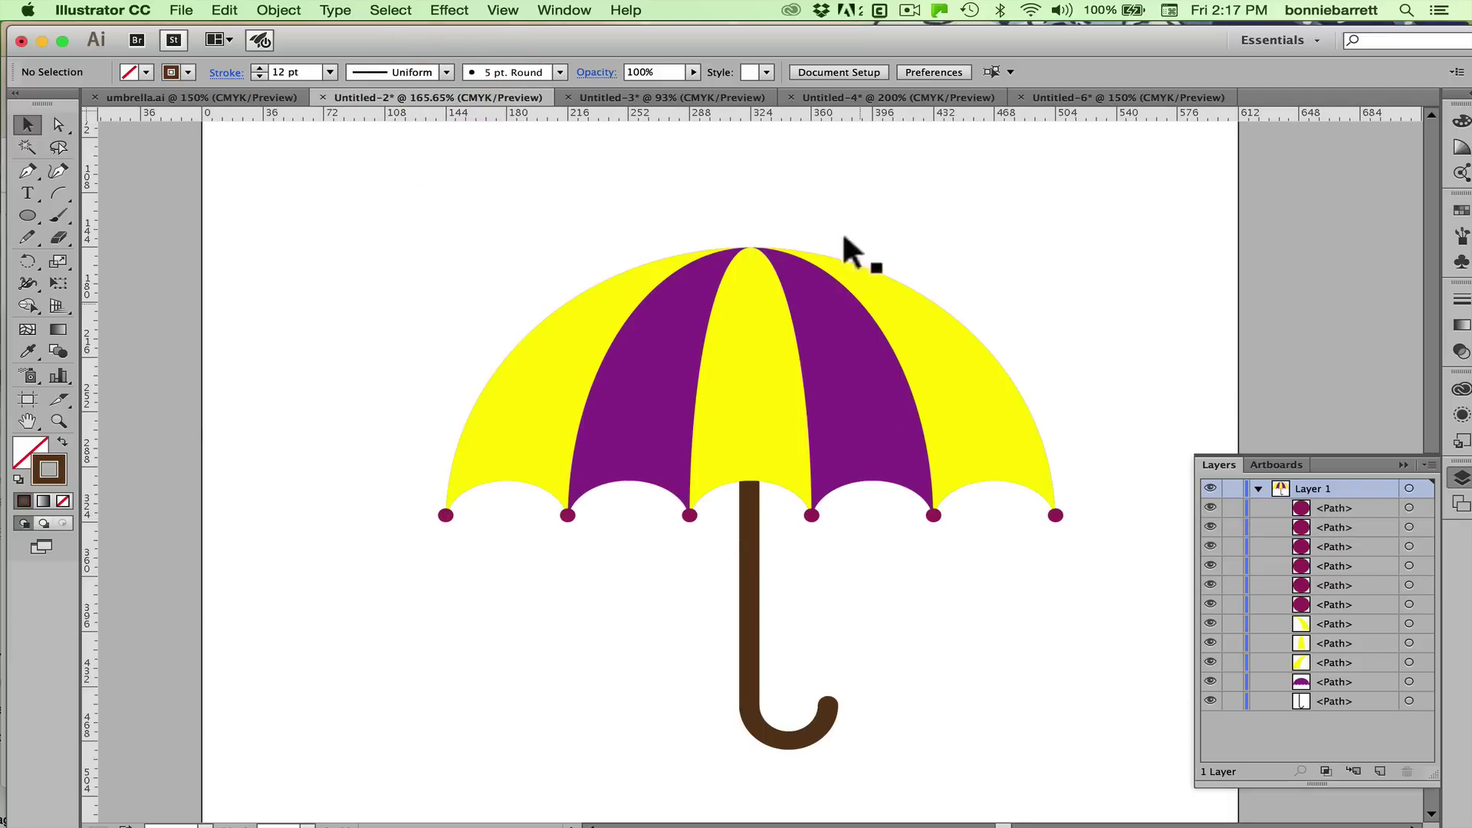
click(1048, 96)
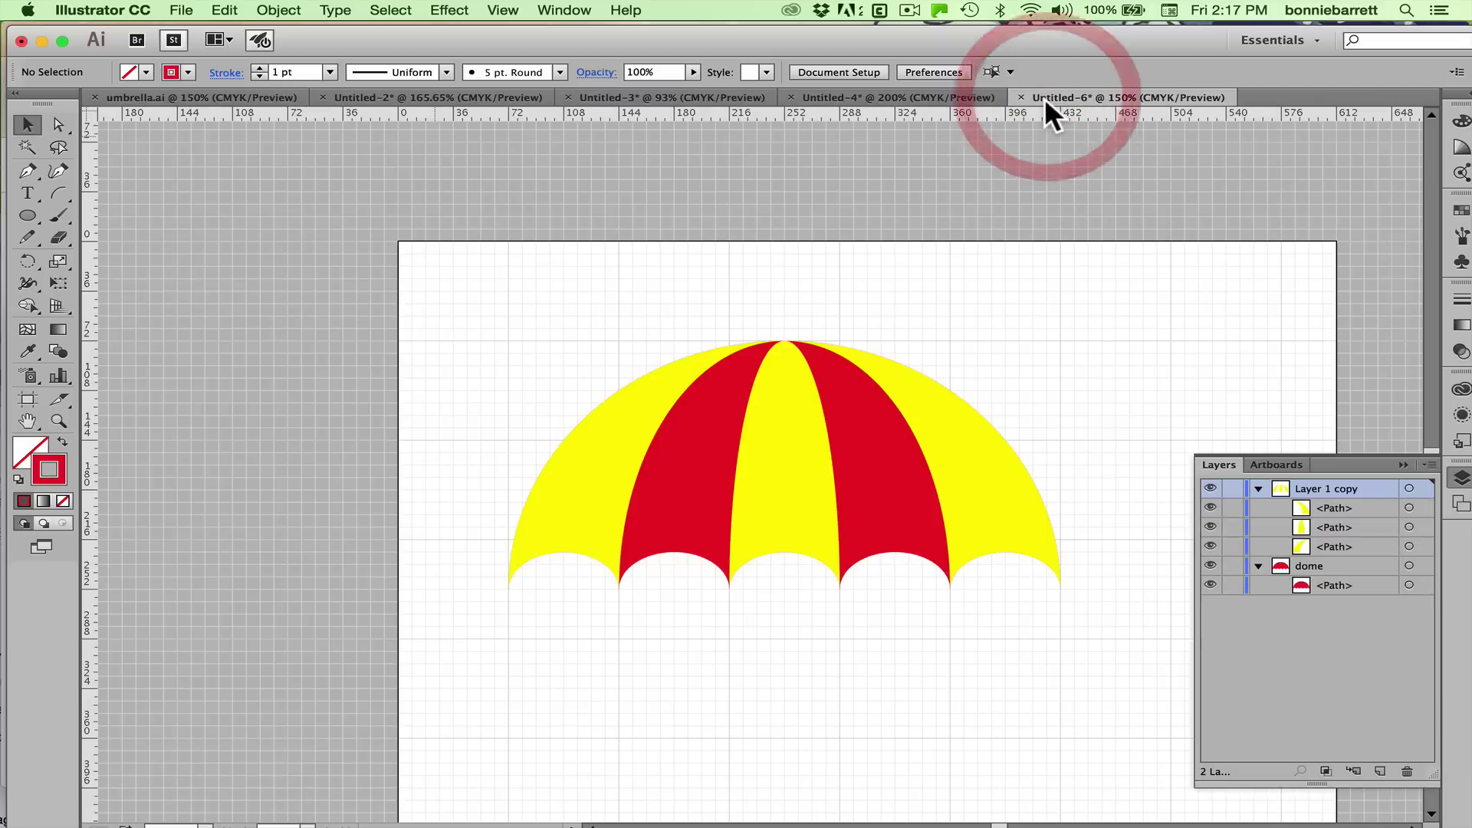
click(56, 420)
drag(508, 539, 1092, 623)
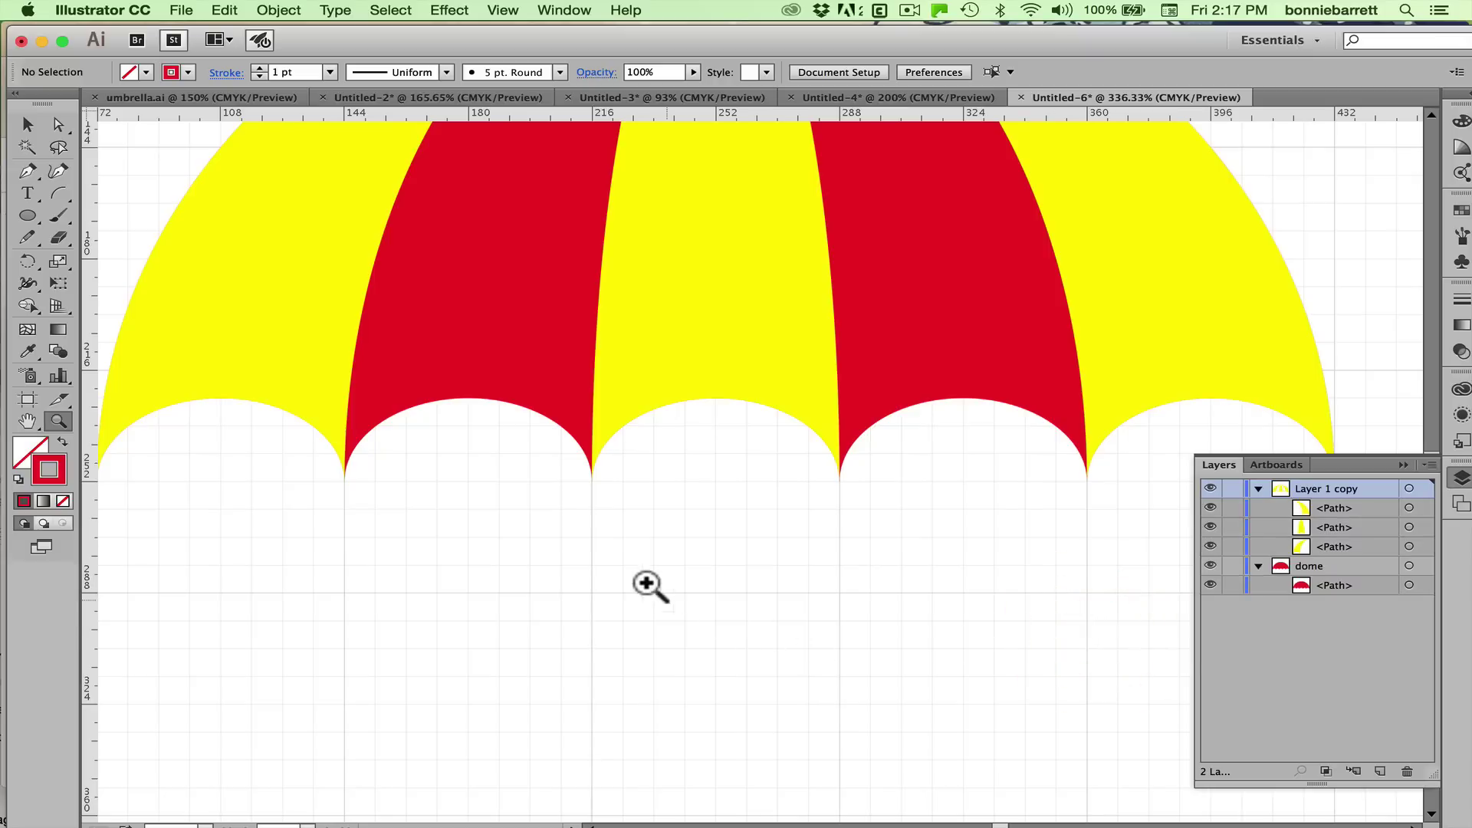
key(space)
drag(483, 453, 571, 464)
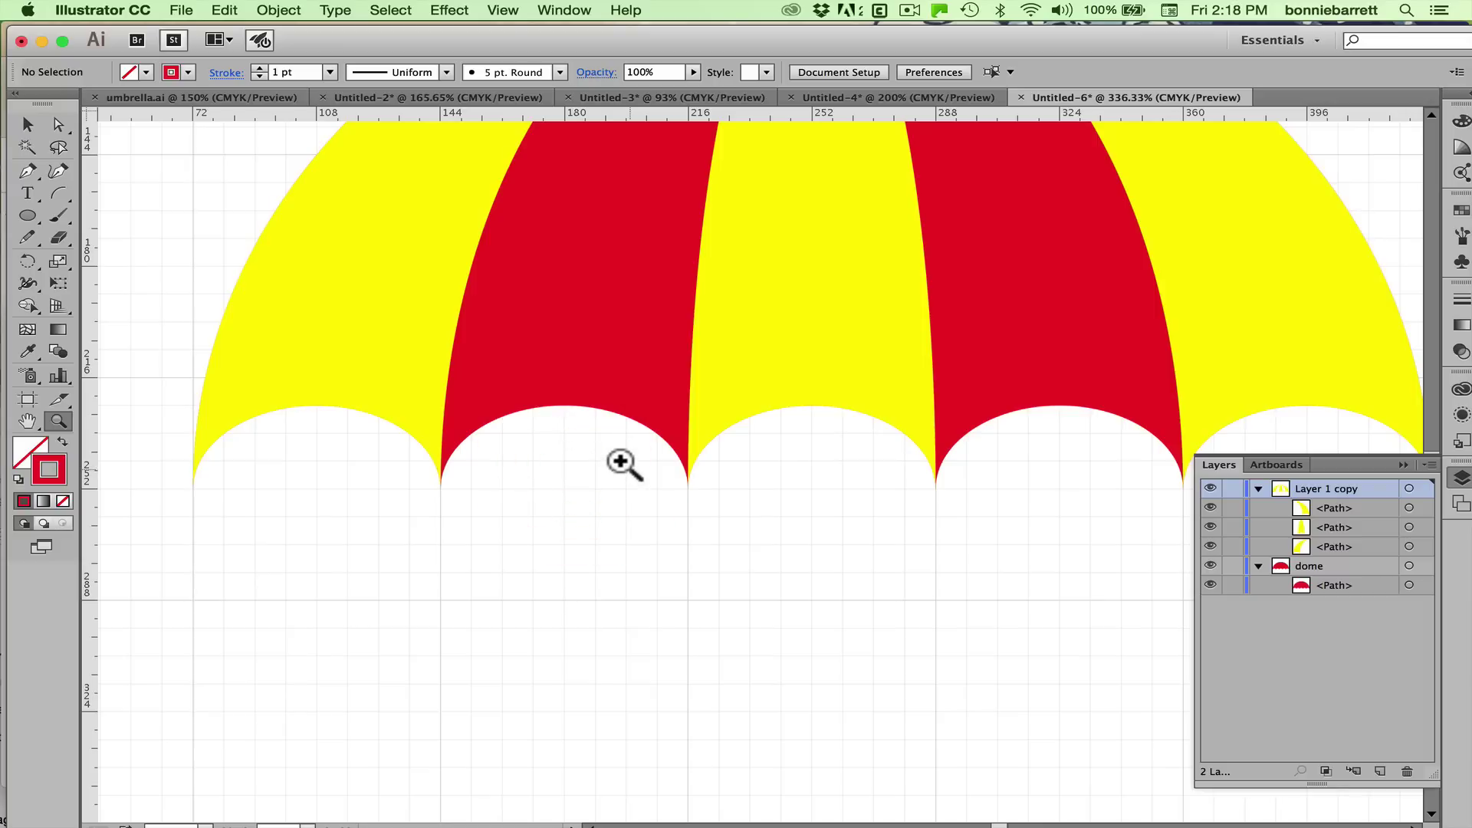
- Switch the View to Outline and back to Preview so the canopy shows solid red and yellow stripes
click(504, 11)
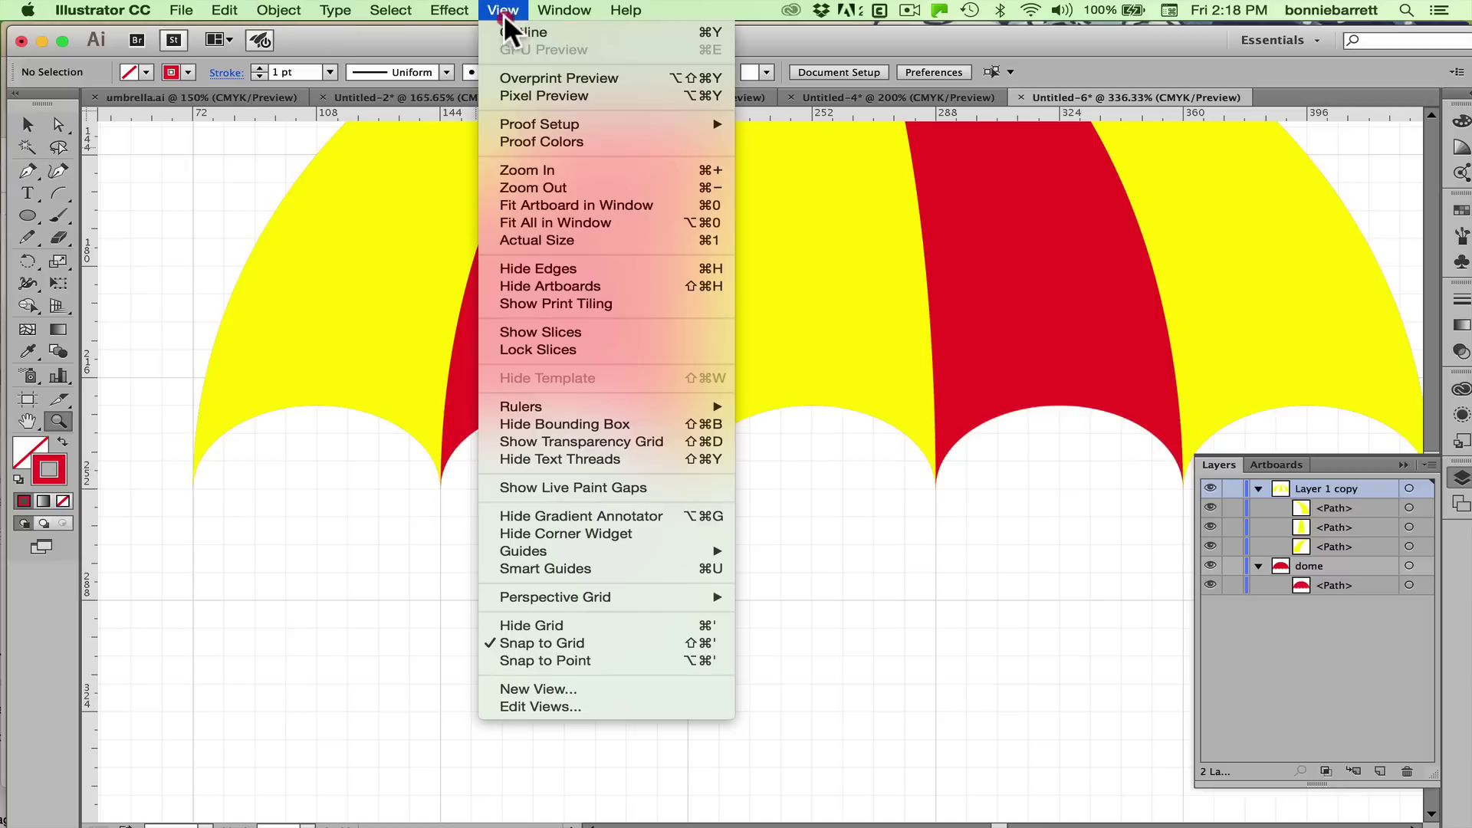
click(500, 29)
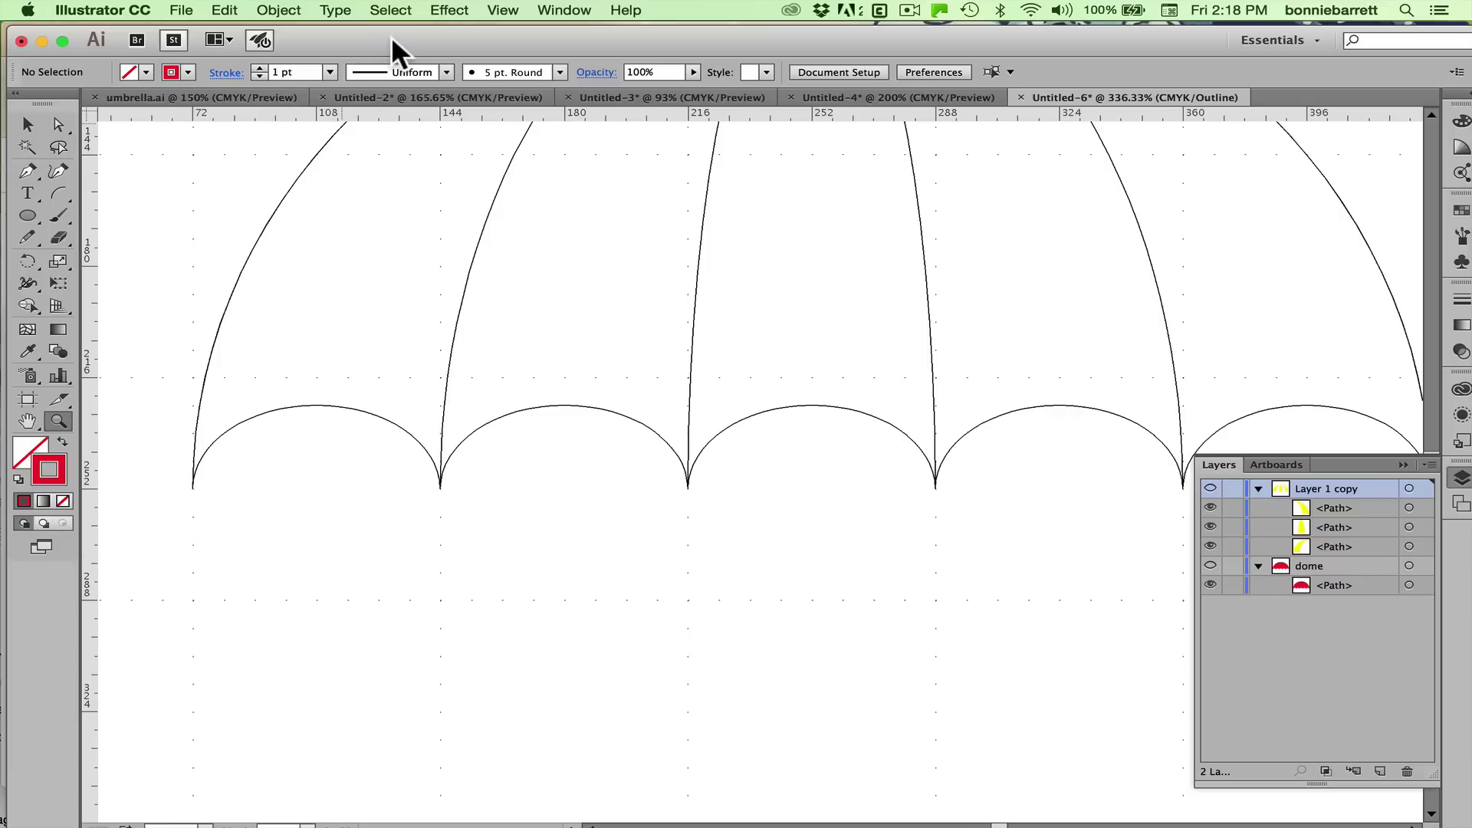
click(504, 11)
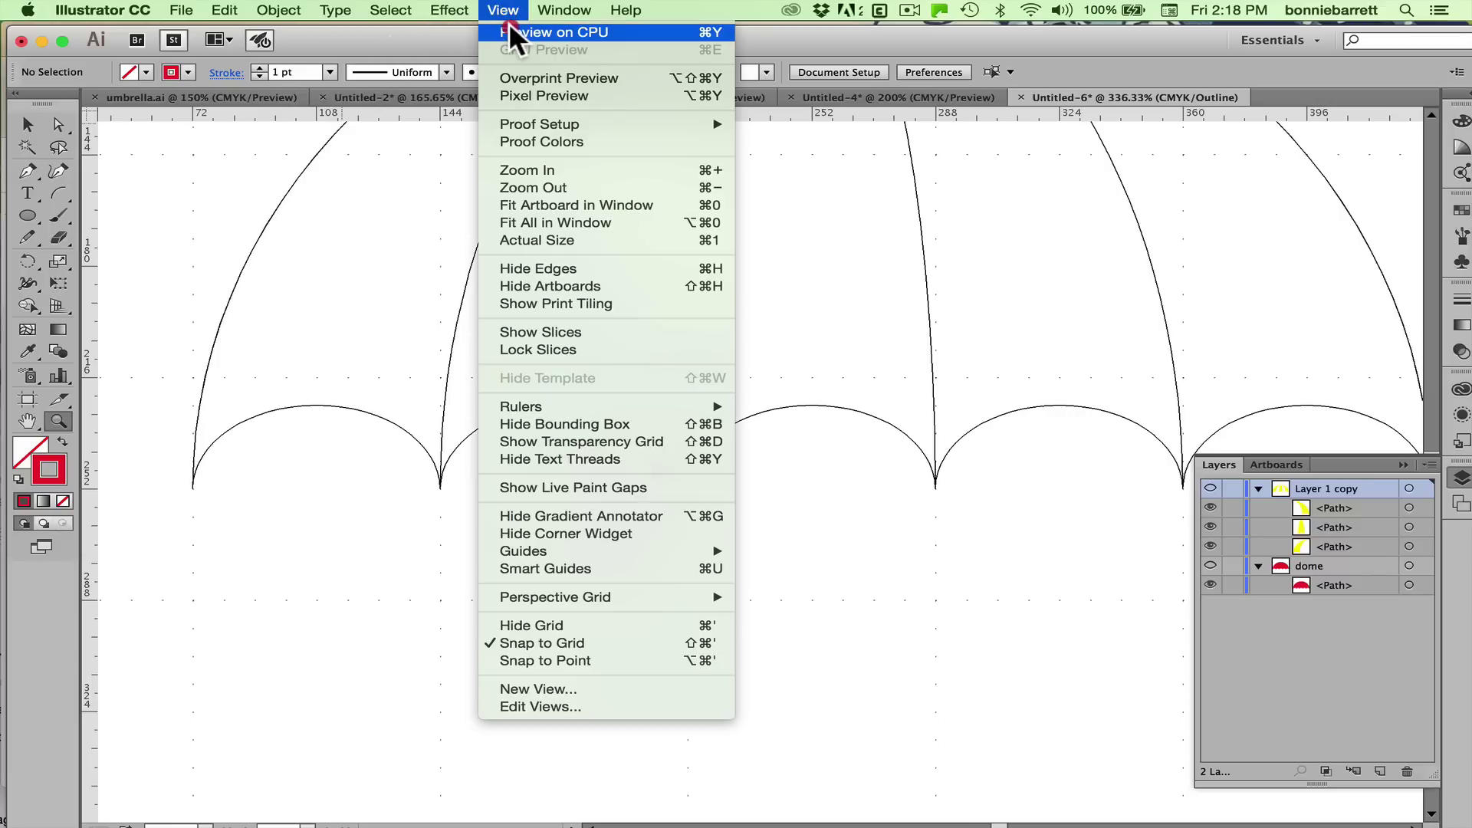
click(506, 29)
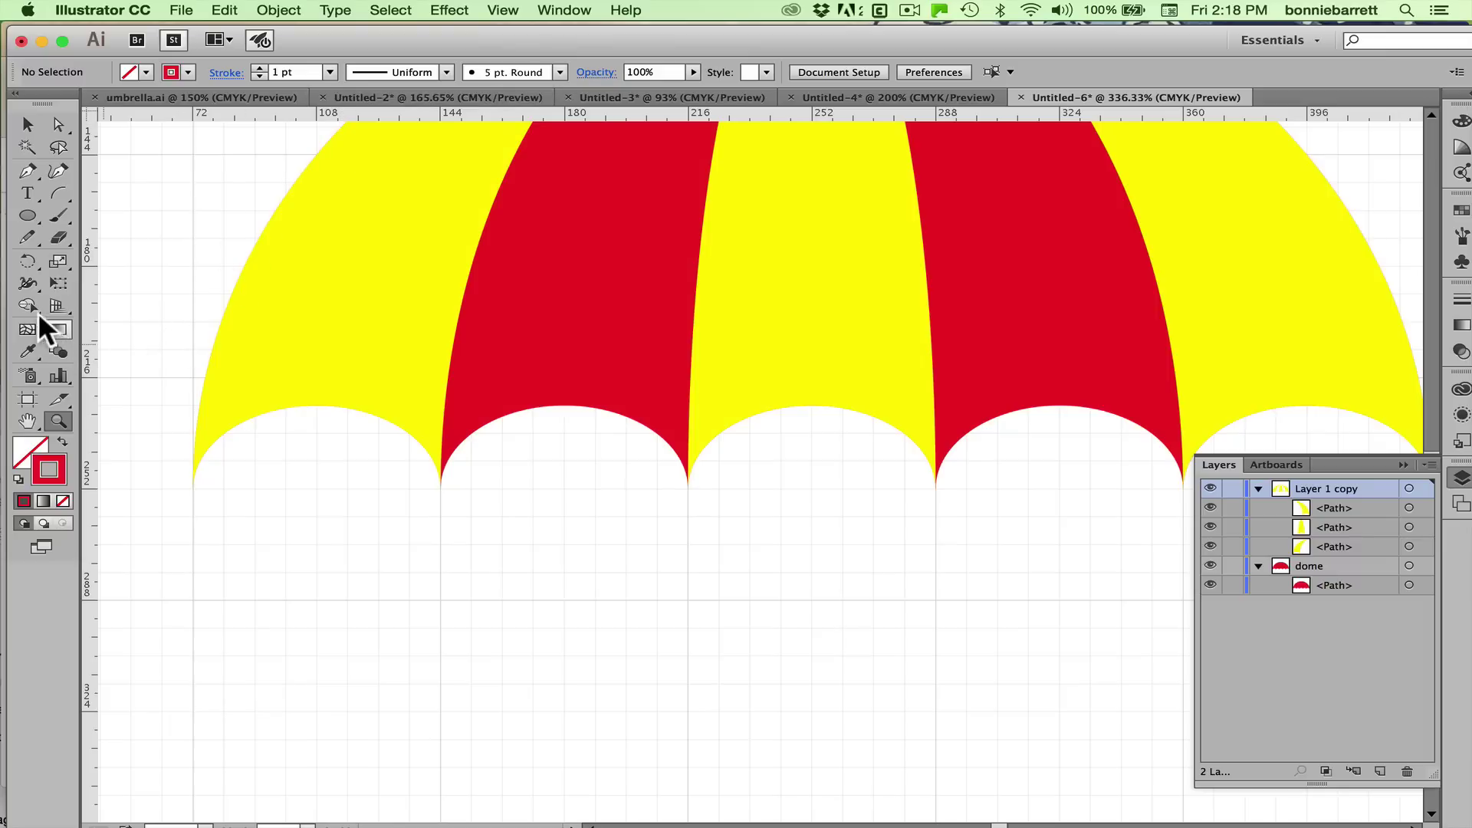
click(28, 215)
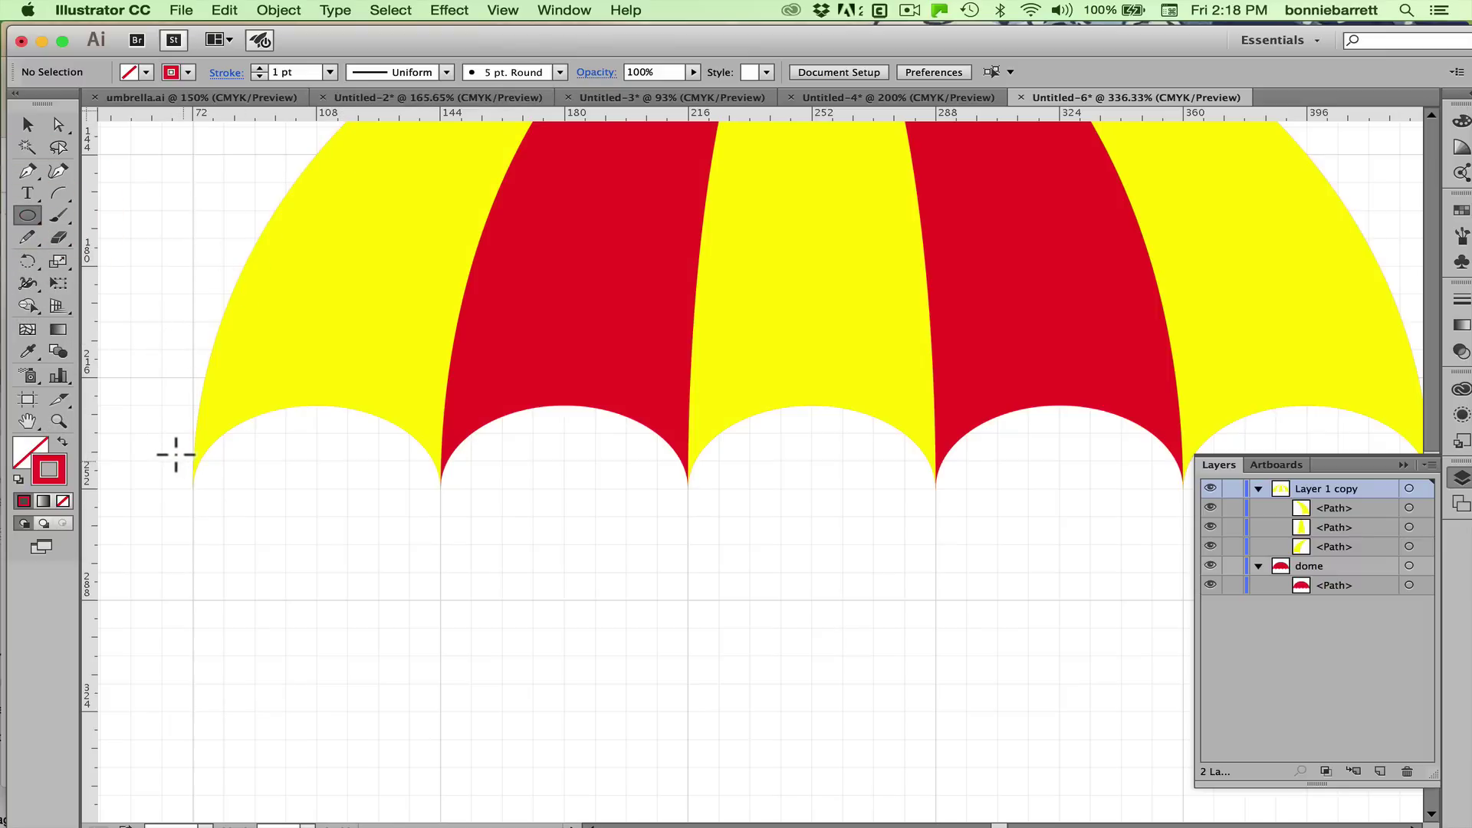
- Draw a small circle at the canopy's left rib tip, nudge it into place, and turn off Snap to Grid
drag(192, 482, 210, 485)
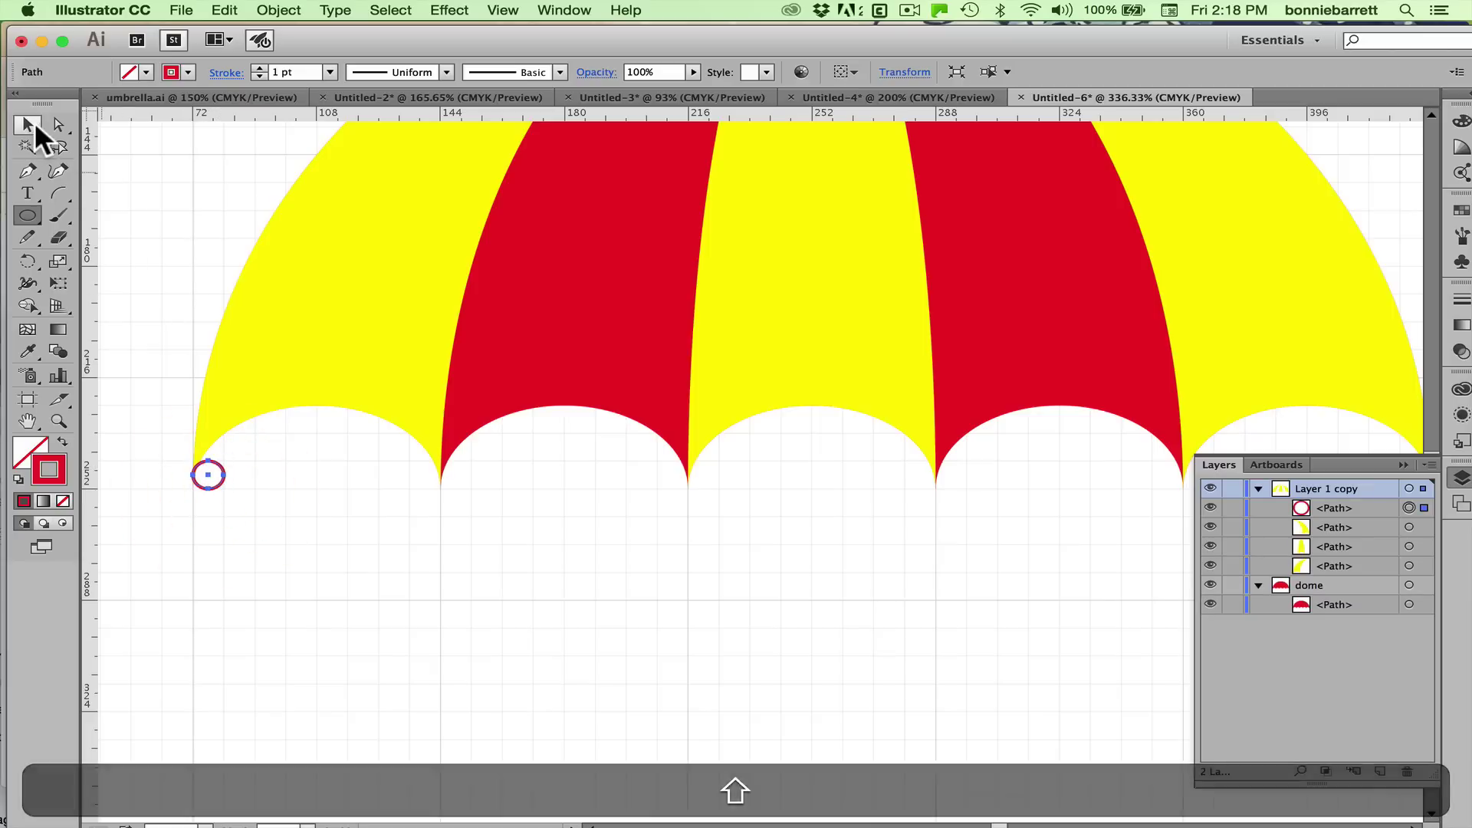
click(28, 124)
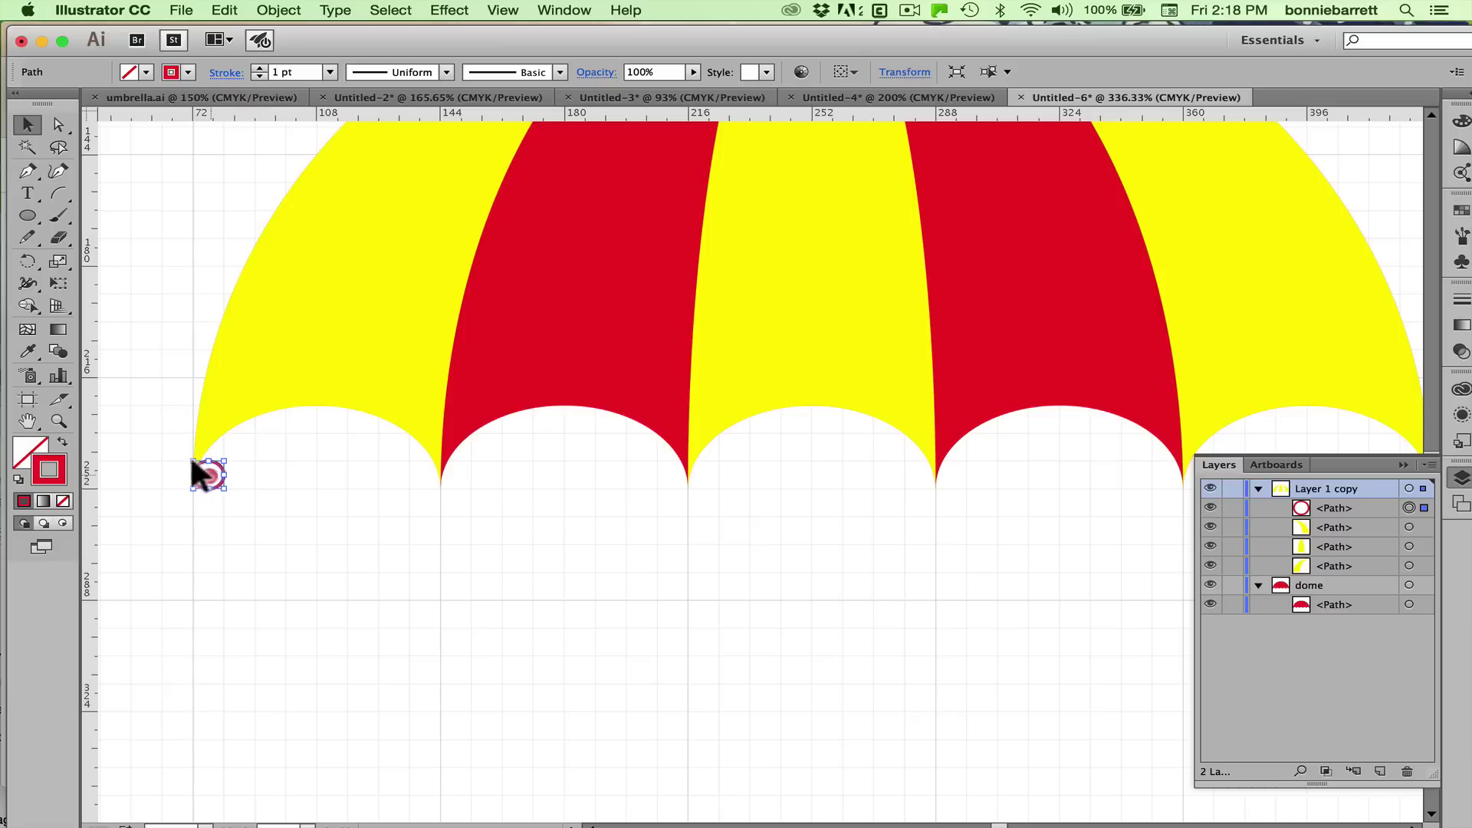
drag(182, 460, 181, 468)
drag(190, 461, 161, 462)
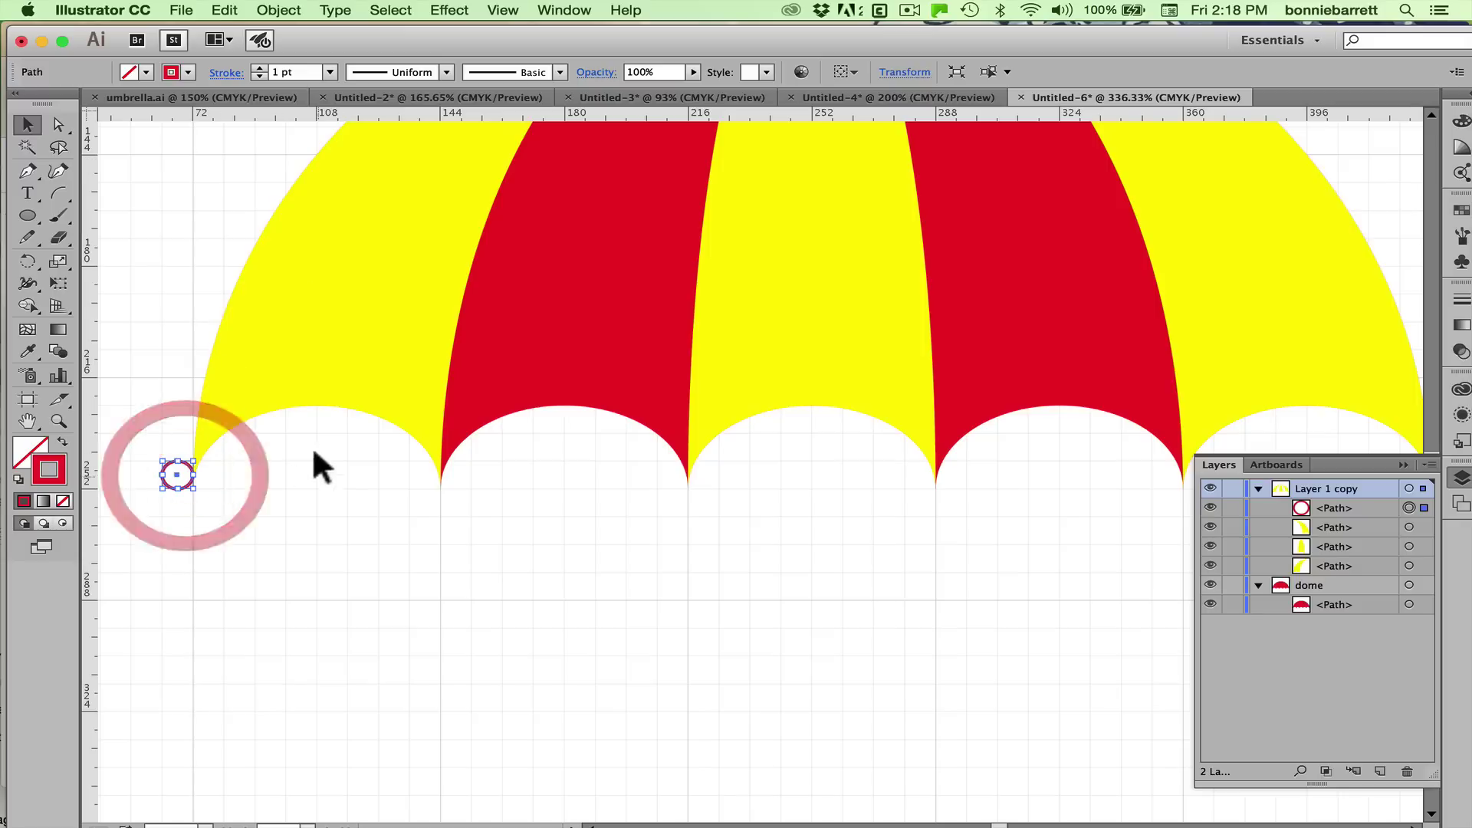
click(503, 9)
click(529, 643)
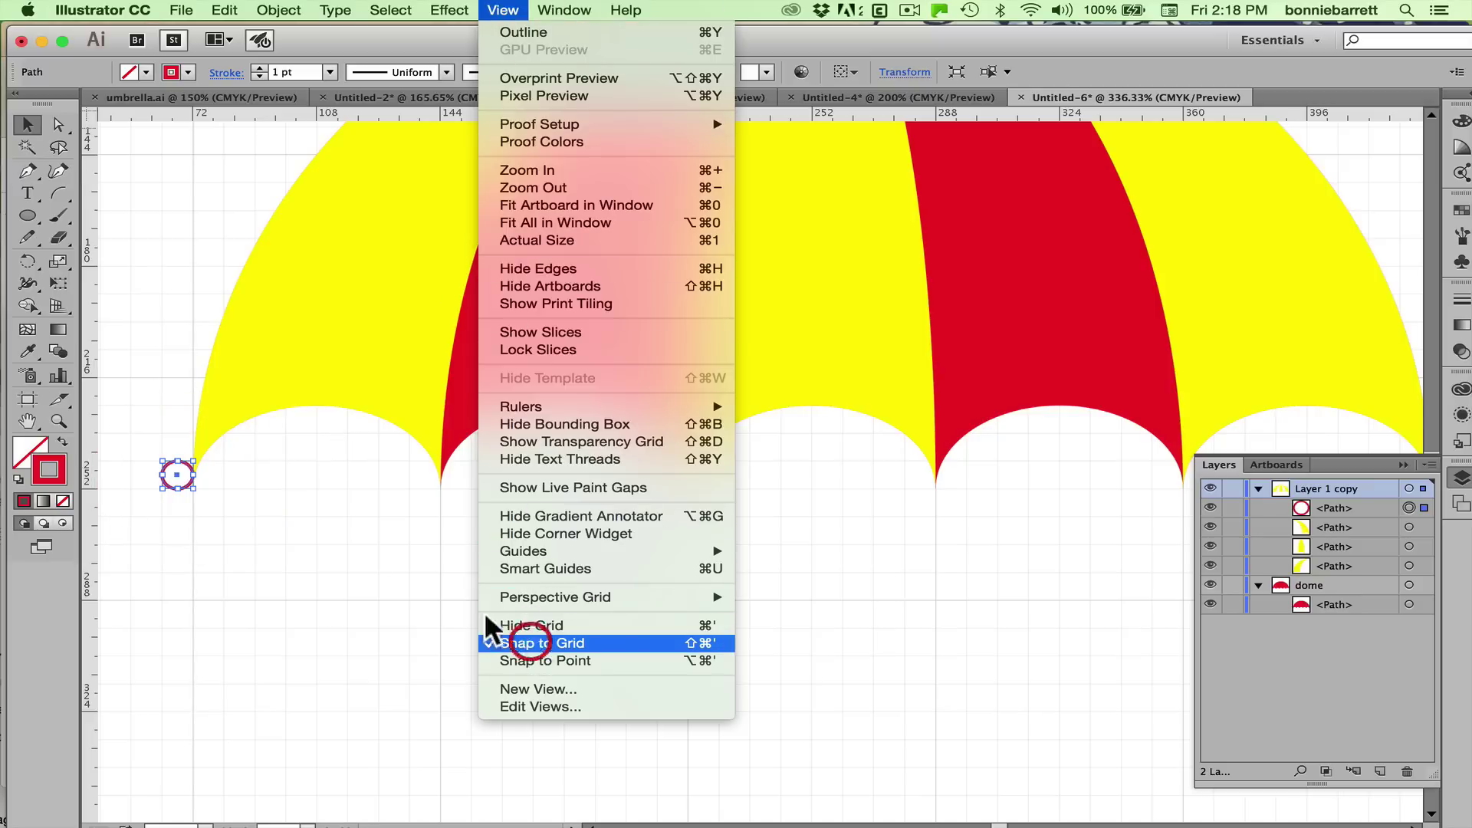
- Drag the small circle onto the left rib tip and check its alignment in Outline view
click(230, 464)
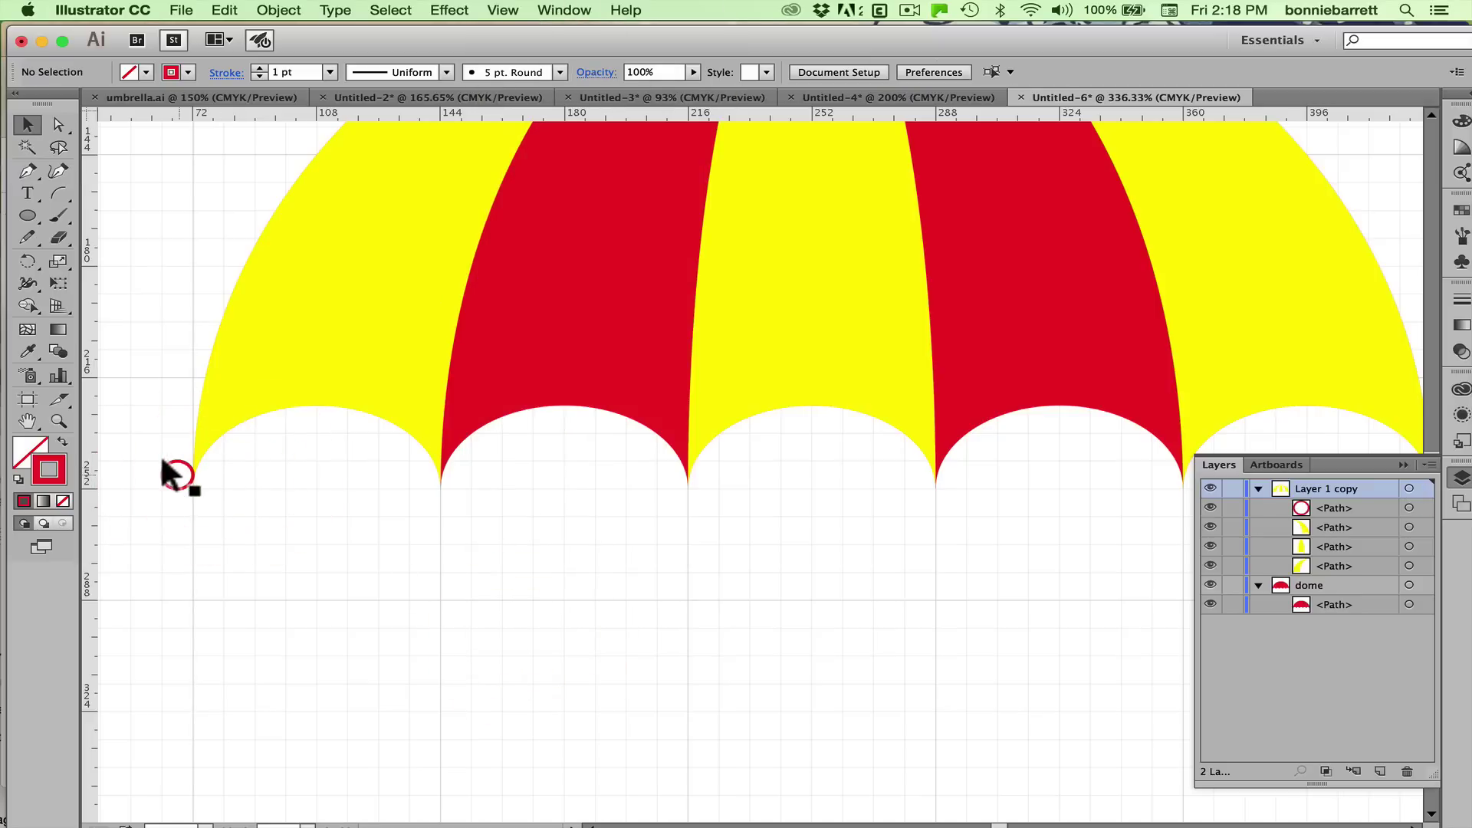
drag(163, 462, 184, 463)
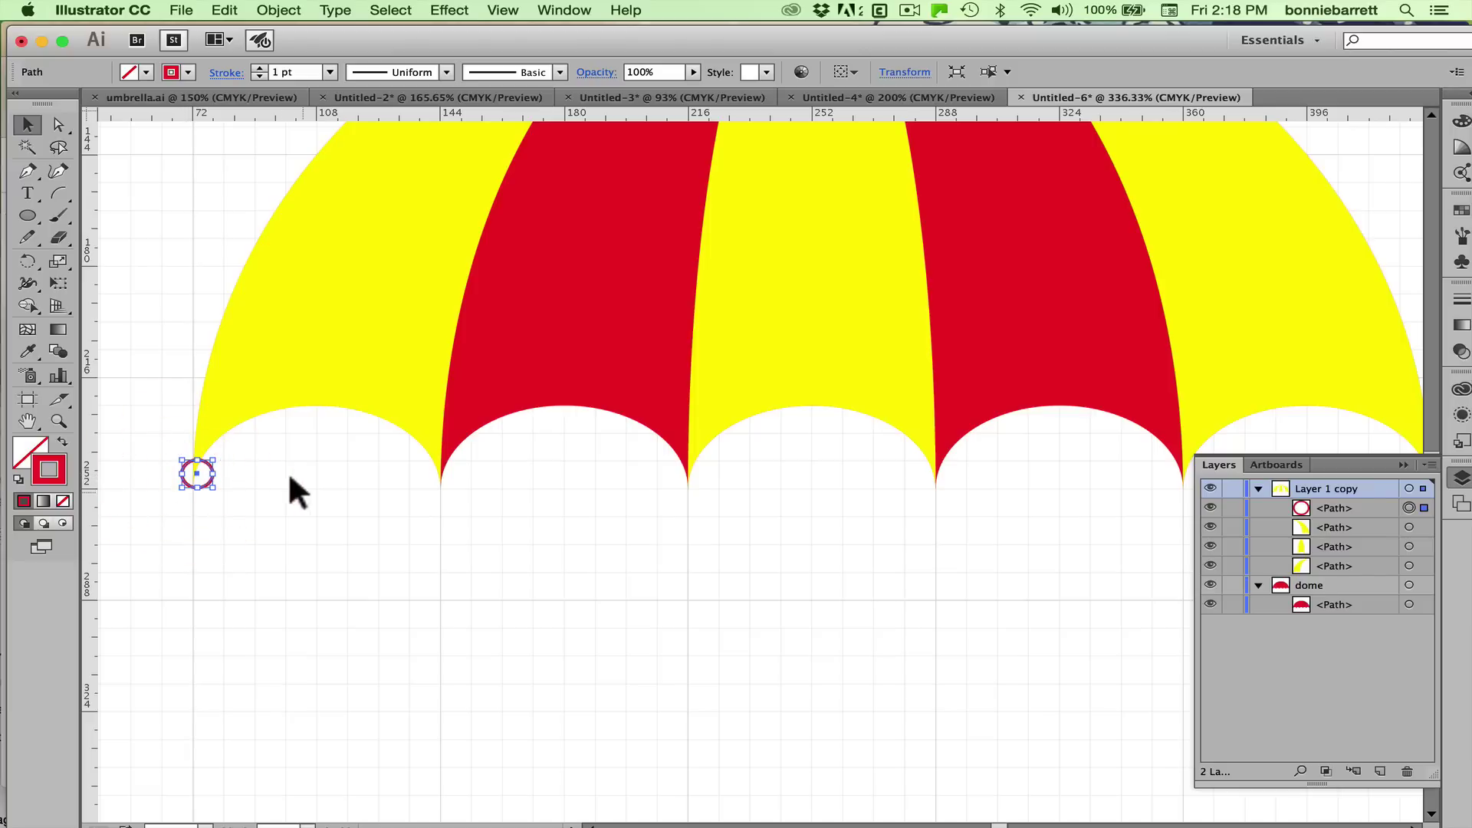
click(504, 11)
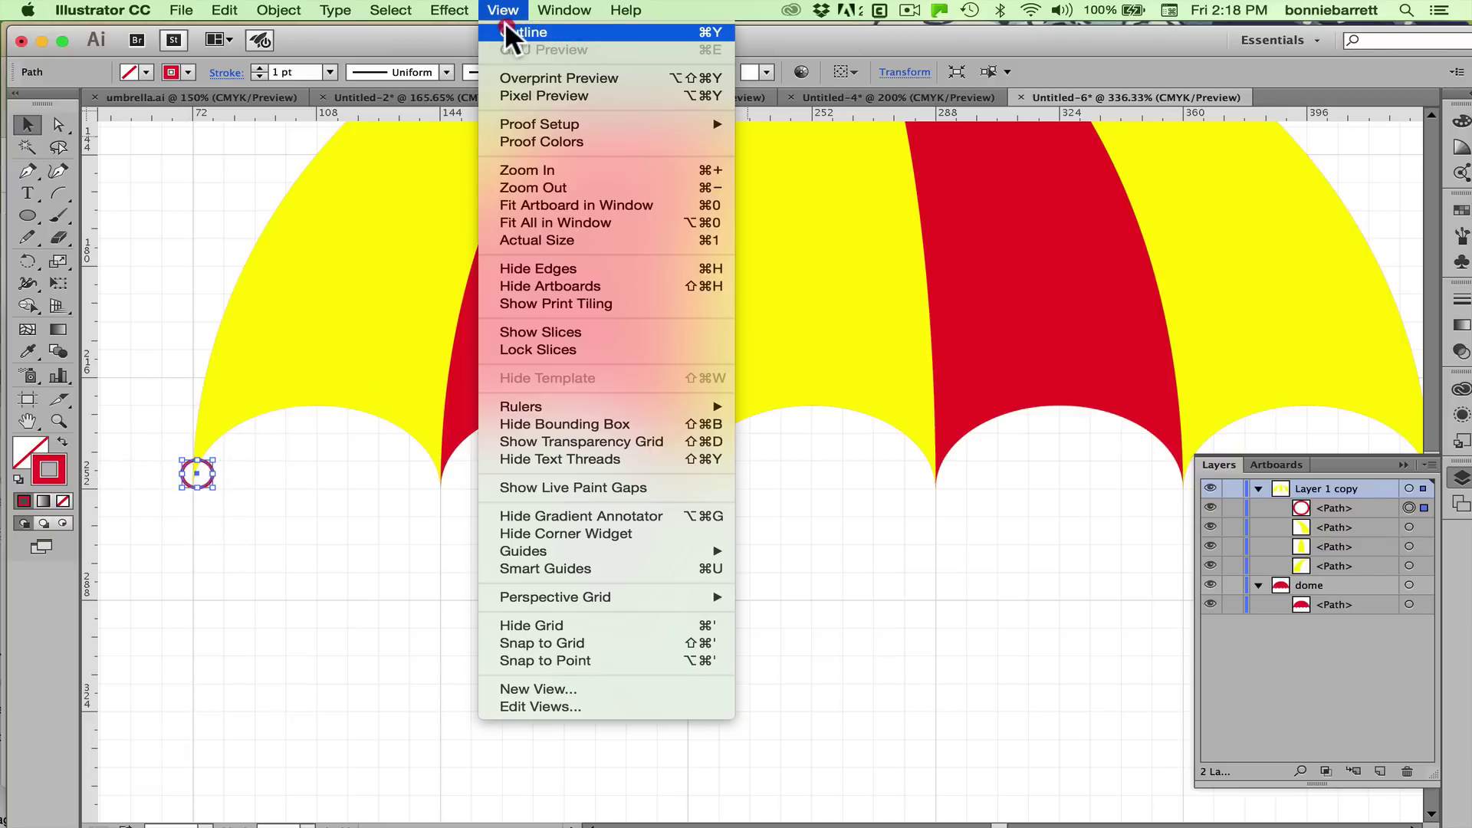
click(505, 22)
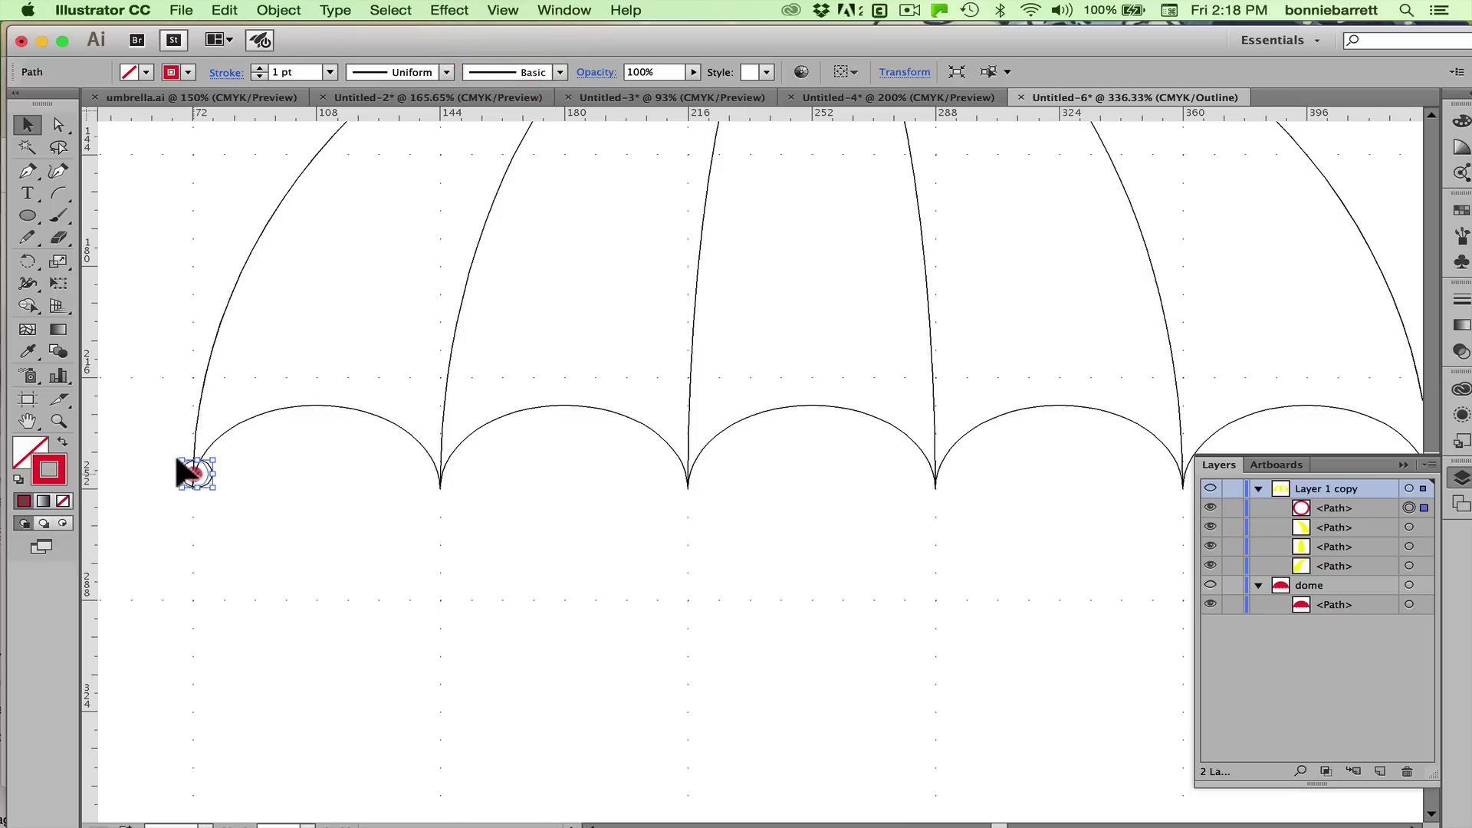
- Return to Preview mode and reselect the small circle at the left tip
key(shift)
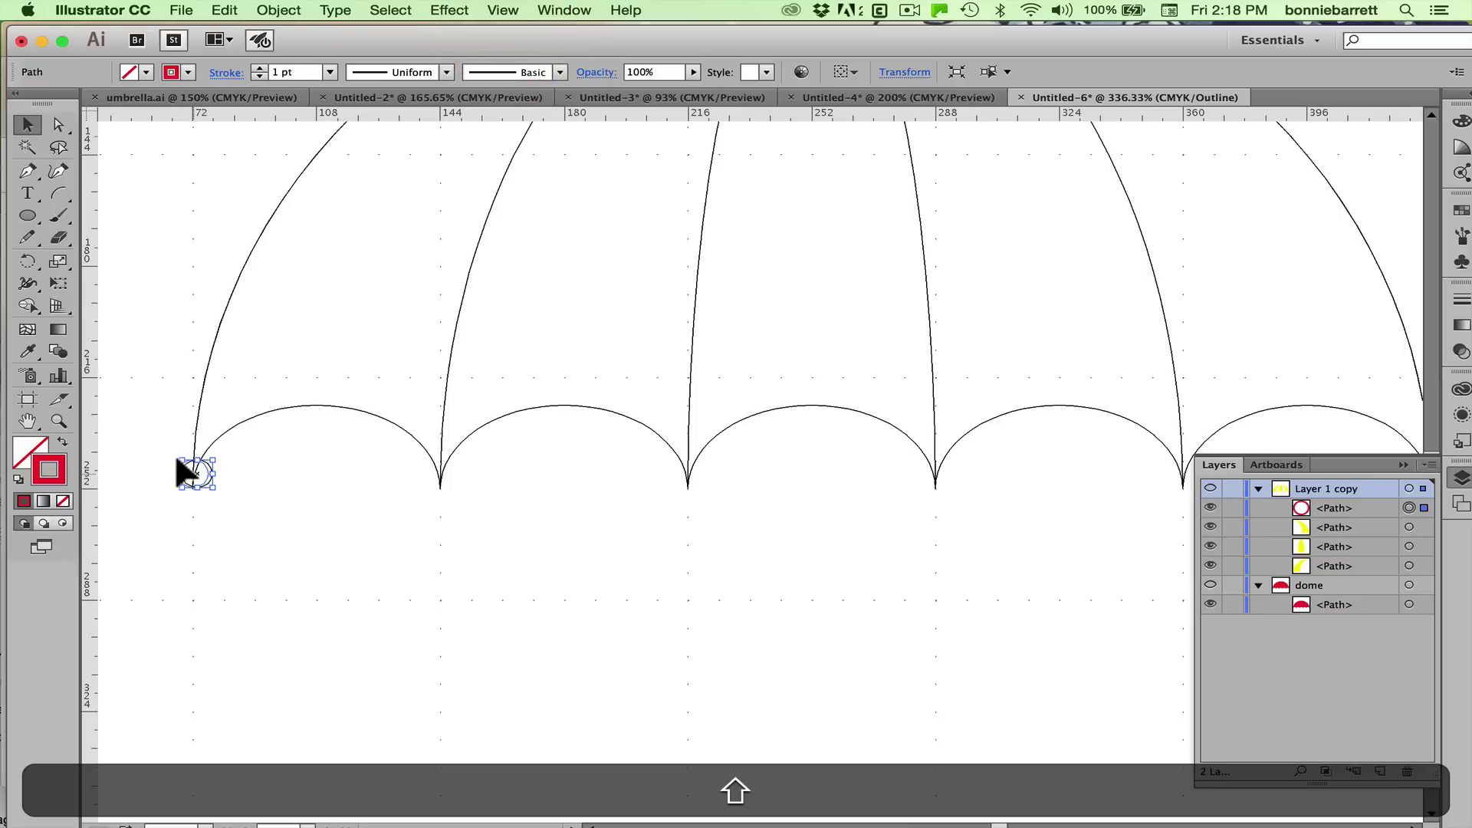
click(230, 483)
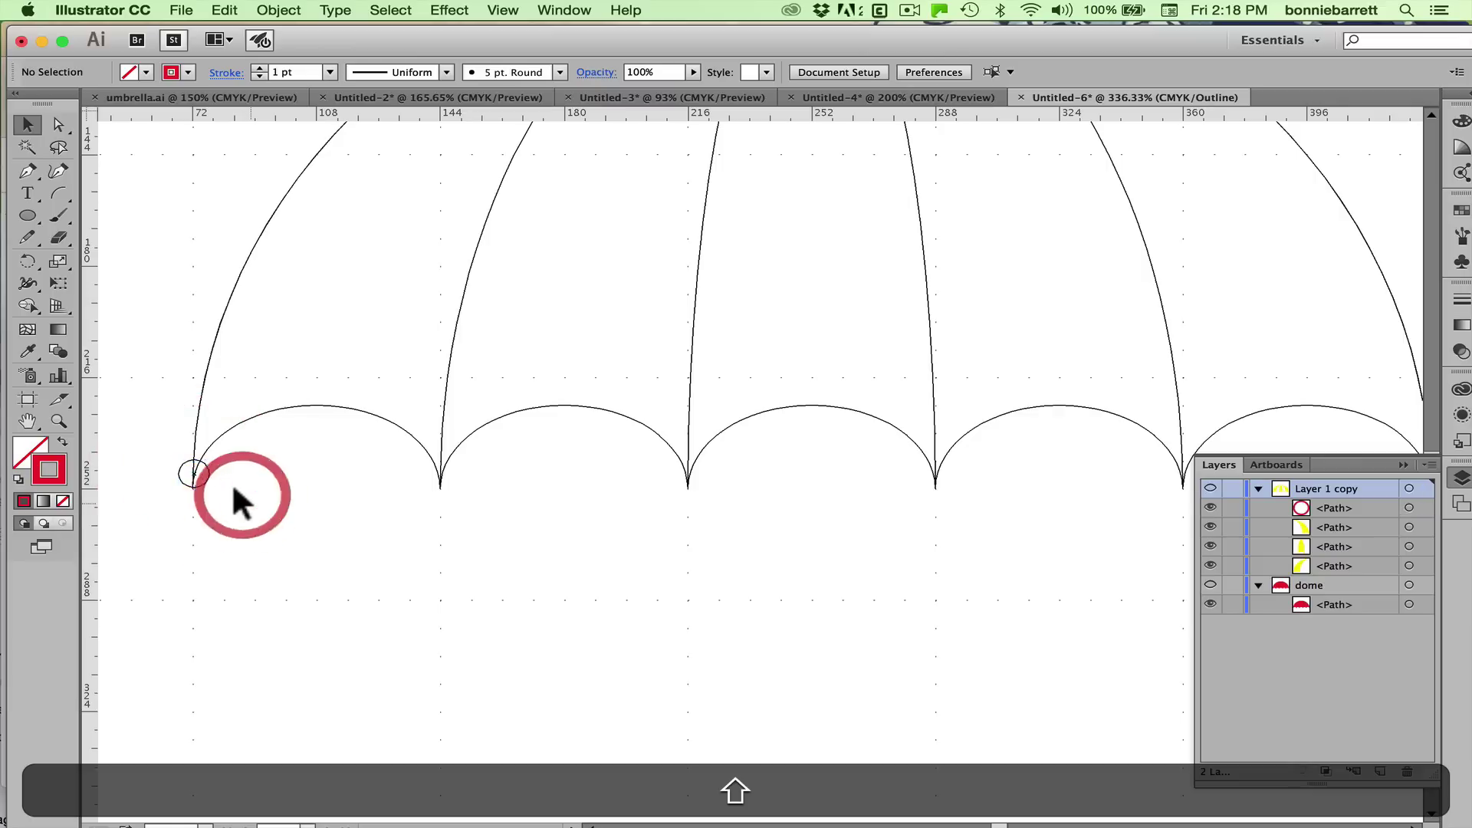
click(507, 6)
click(504, 33)
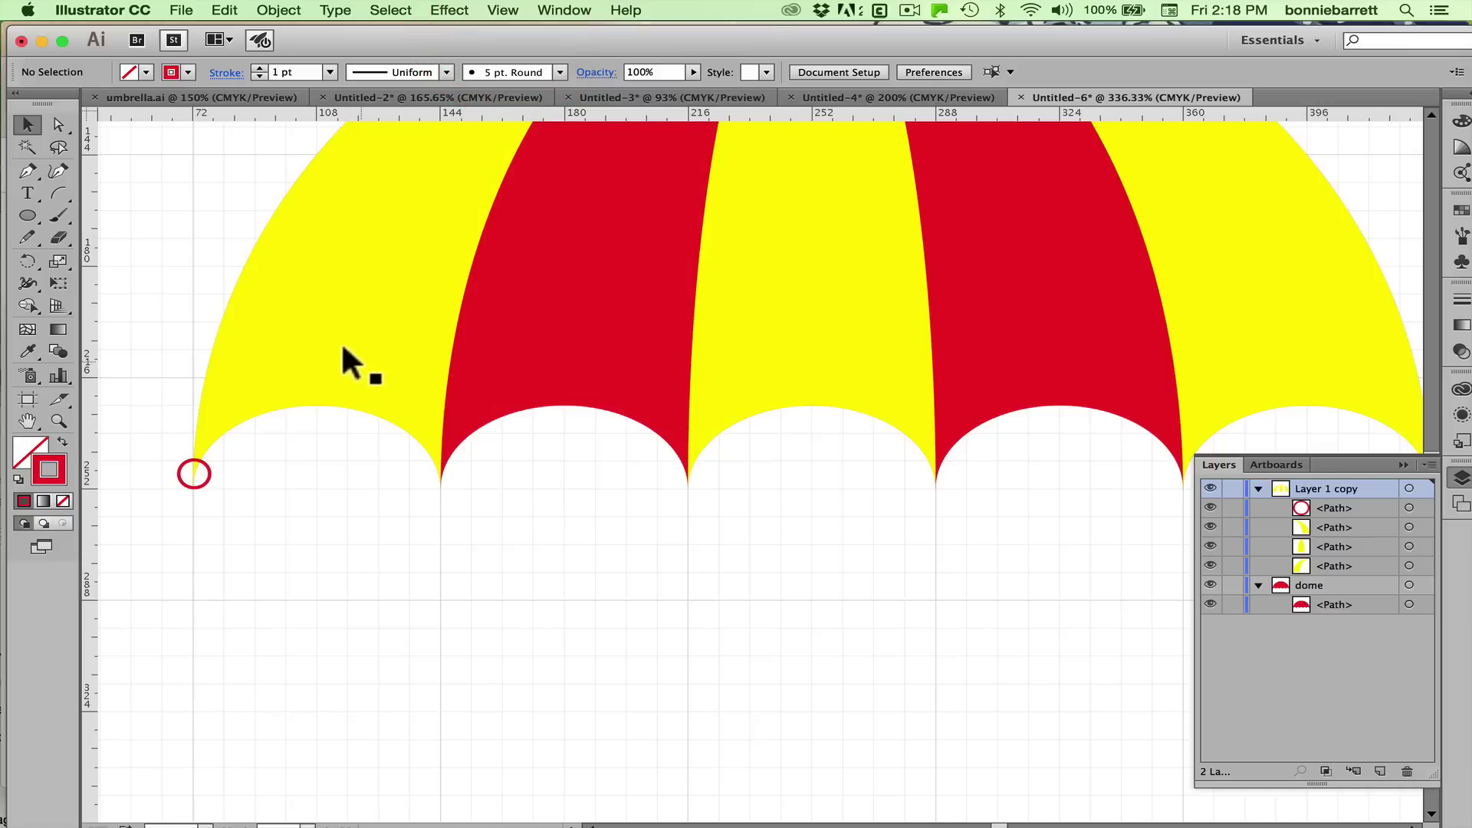
click(193, 470)
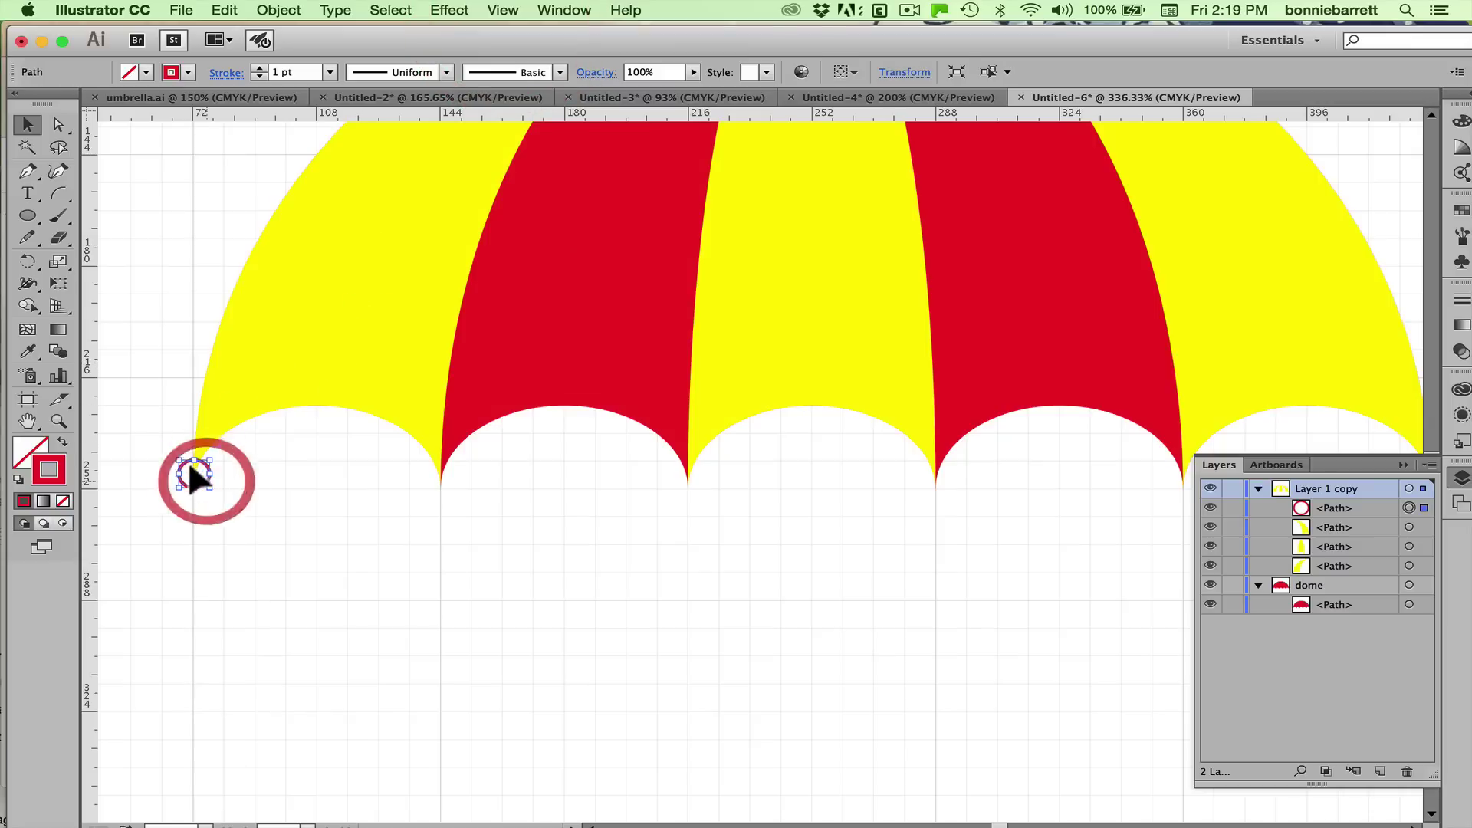
- Swap the circle's fill and stroke so it becomes a solid red dot
click(62, 442)
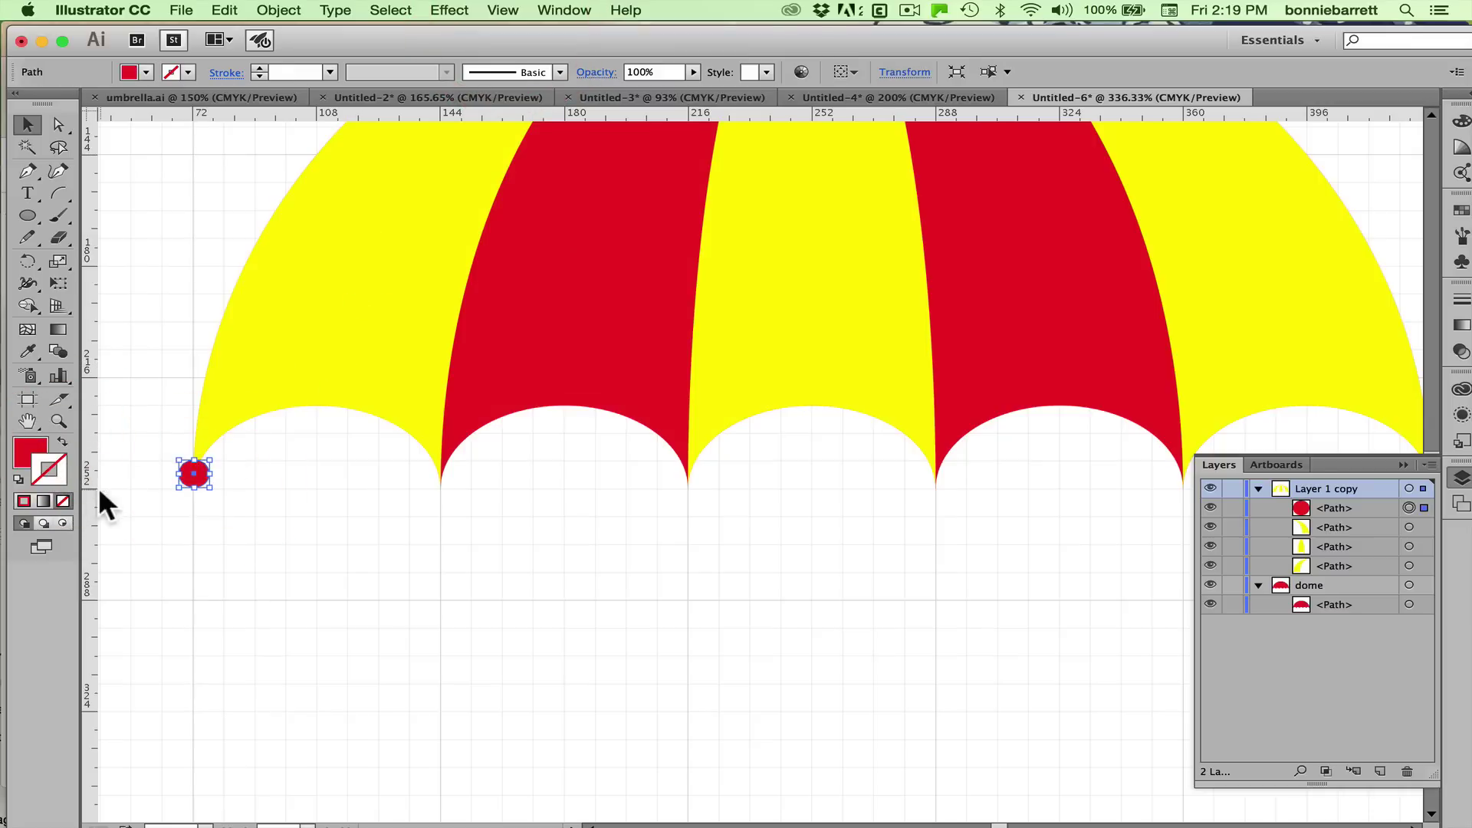
click(36, 443)
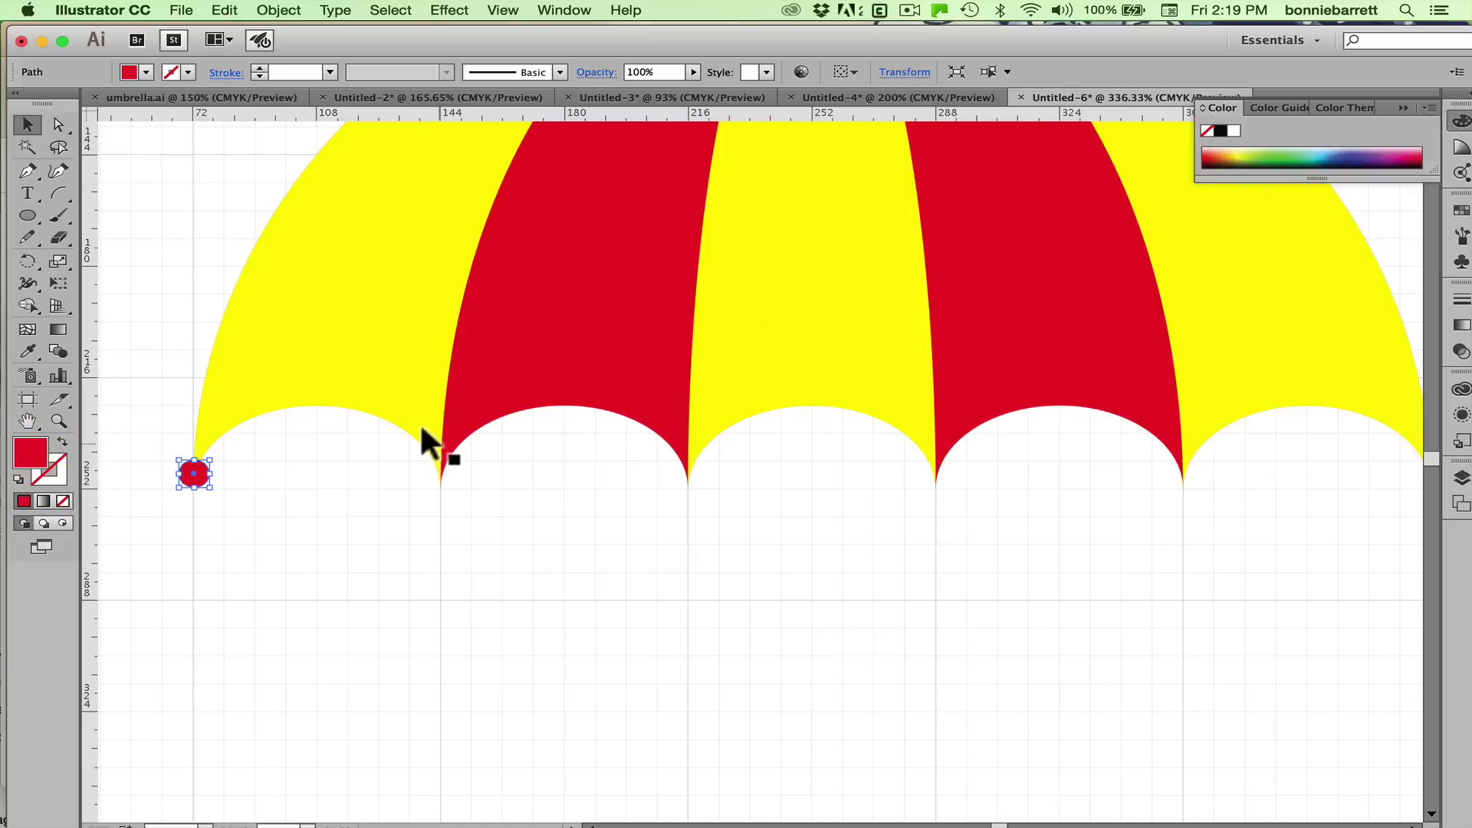
click(234, 471)
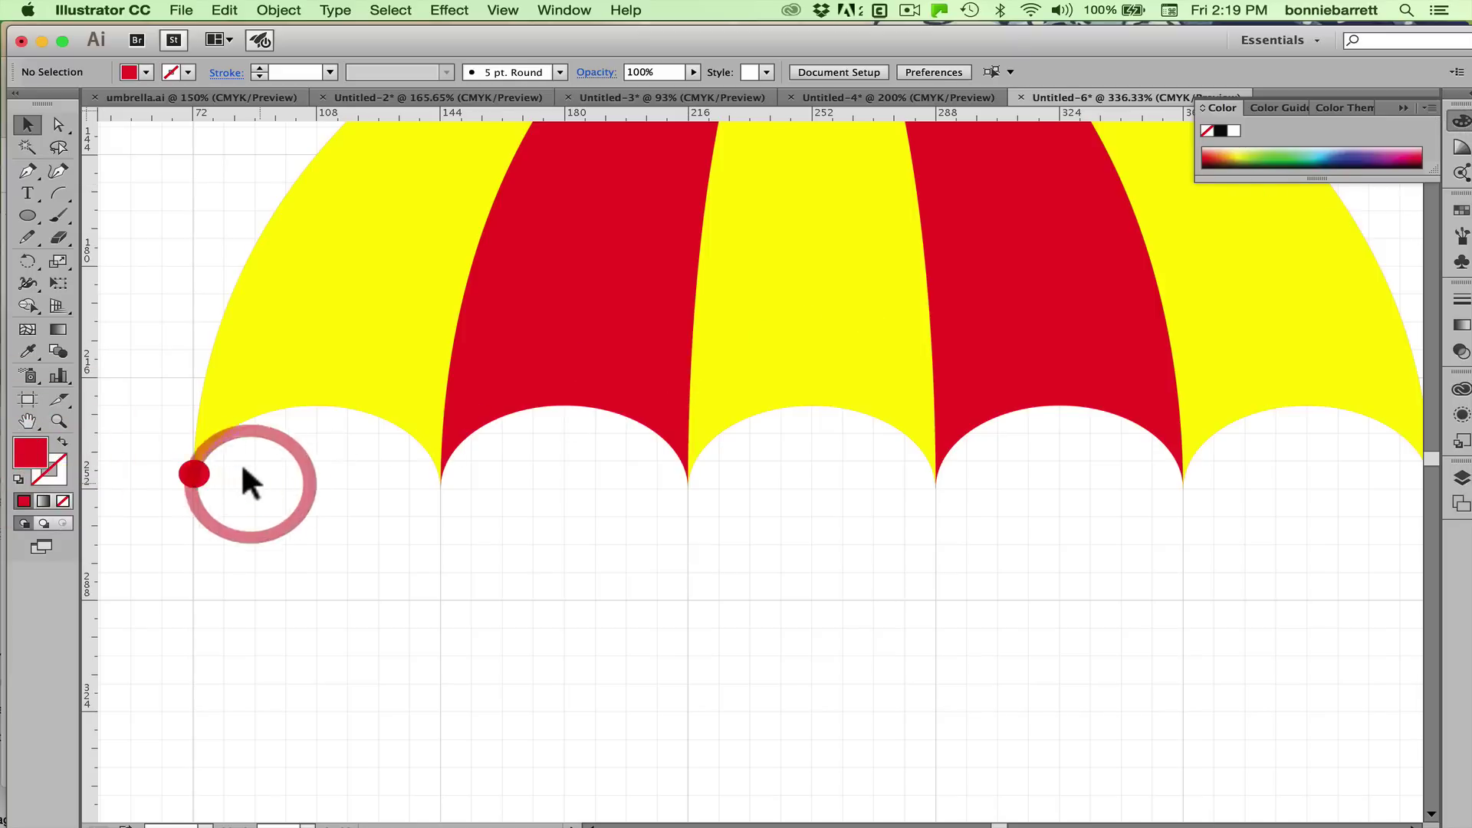
click(180, 464)
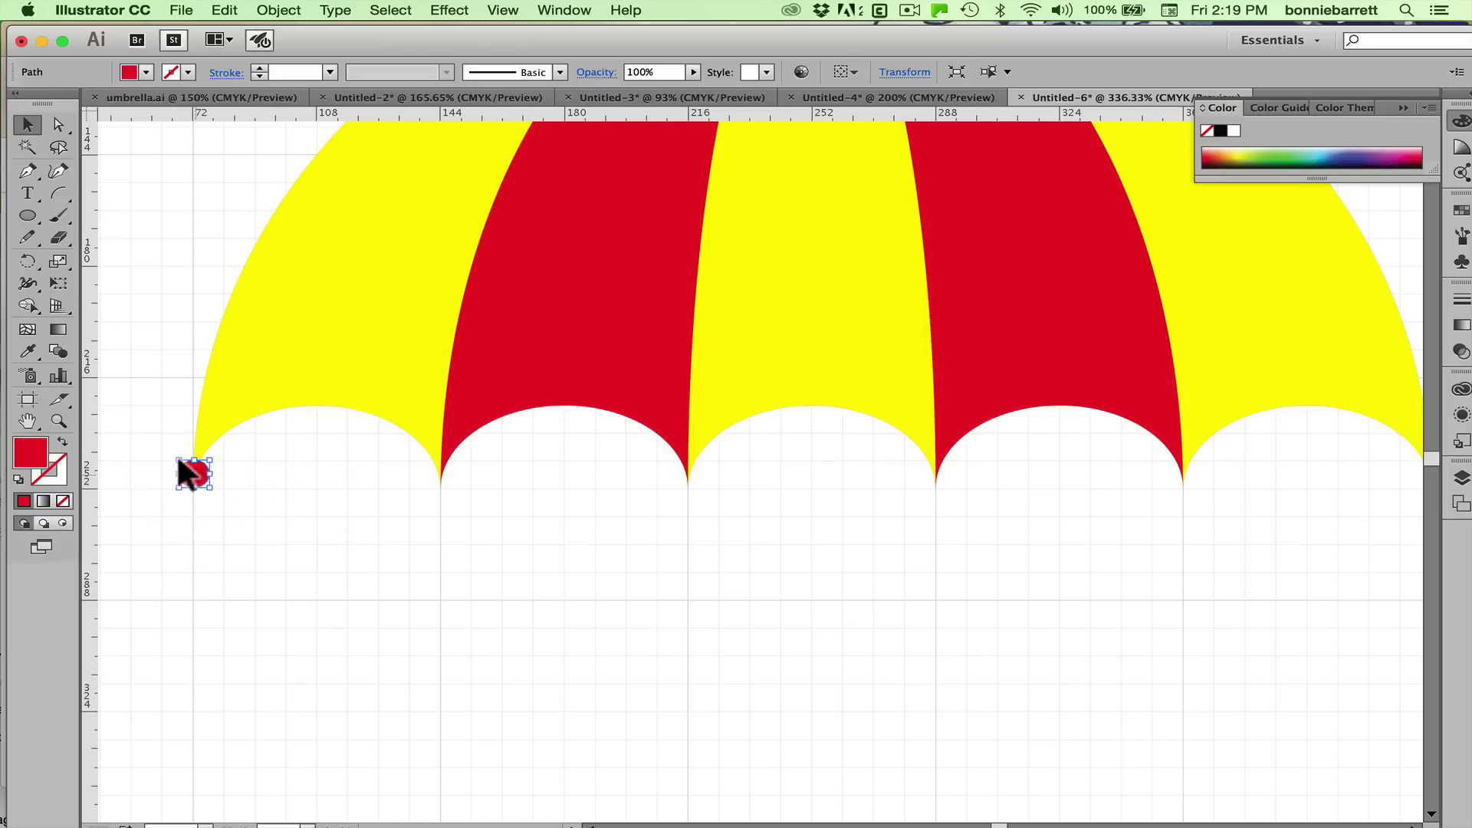
- Copy the red dot to the next rib tip, then view the artwork as outlines
drag(179, 460, 276, 472)
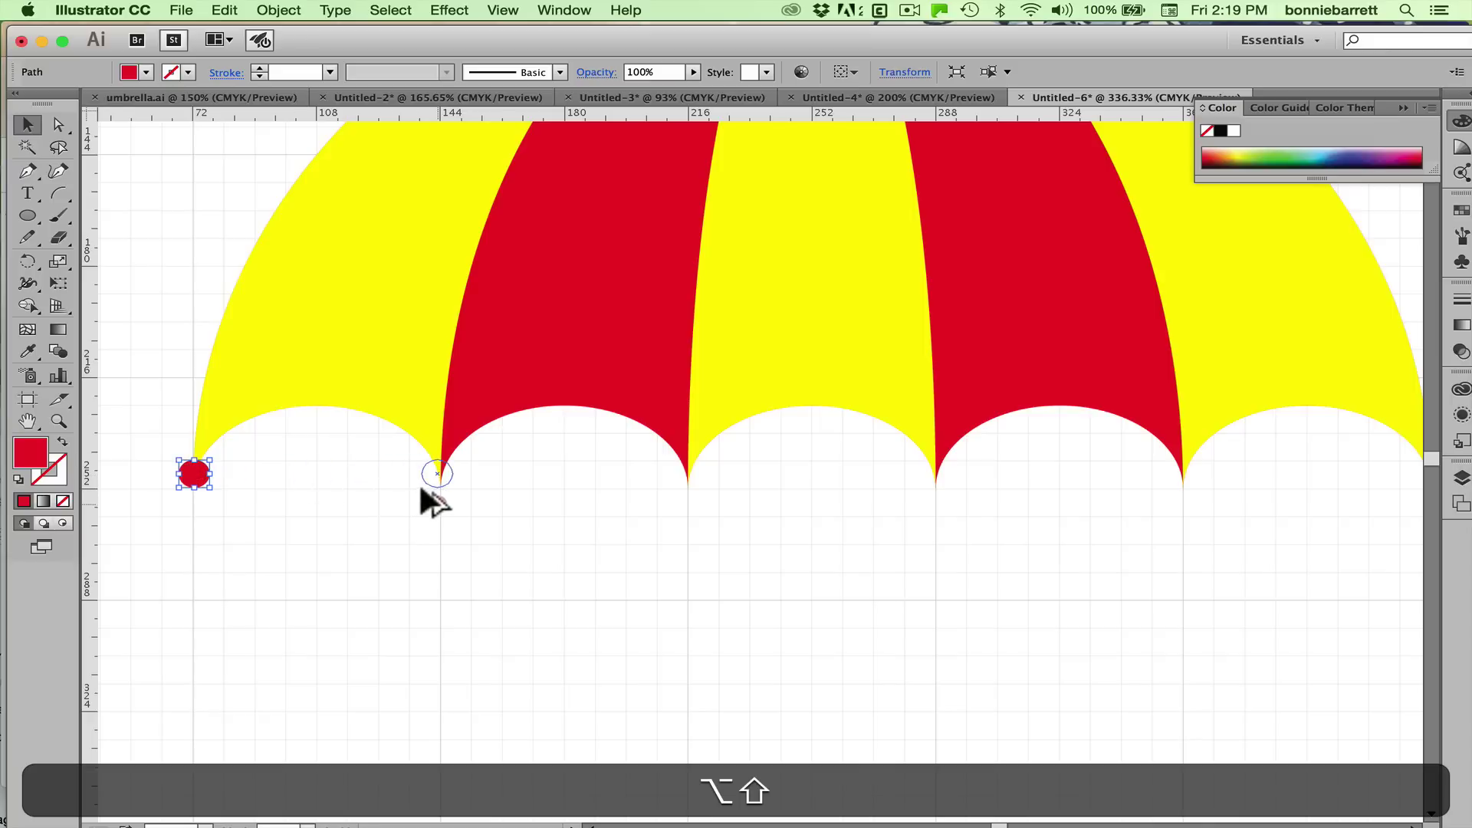
drag(421, 491, 425, 490)
drag(425, 488, 427, 489)
click(506, 9)
click(512, 34)
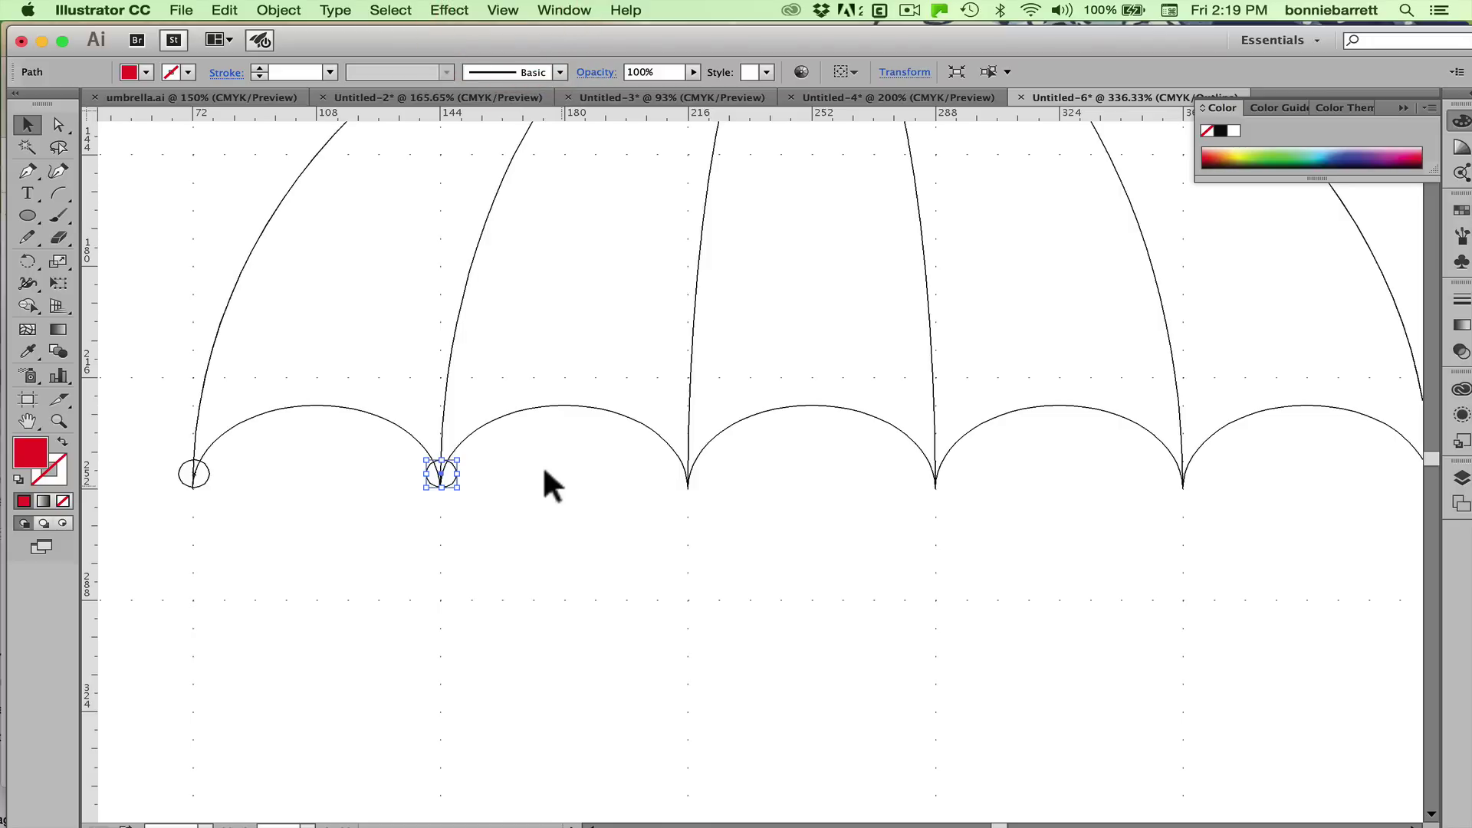
- Repeat the copy with Transform Again and Cmd+D to put dots on the remaining rib tips
click(272, 10)
mouse_move(407, 34)
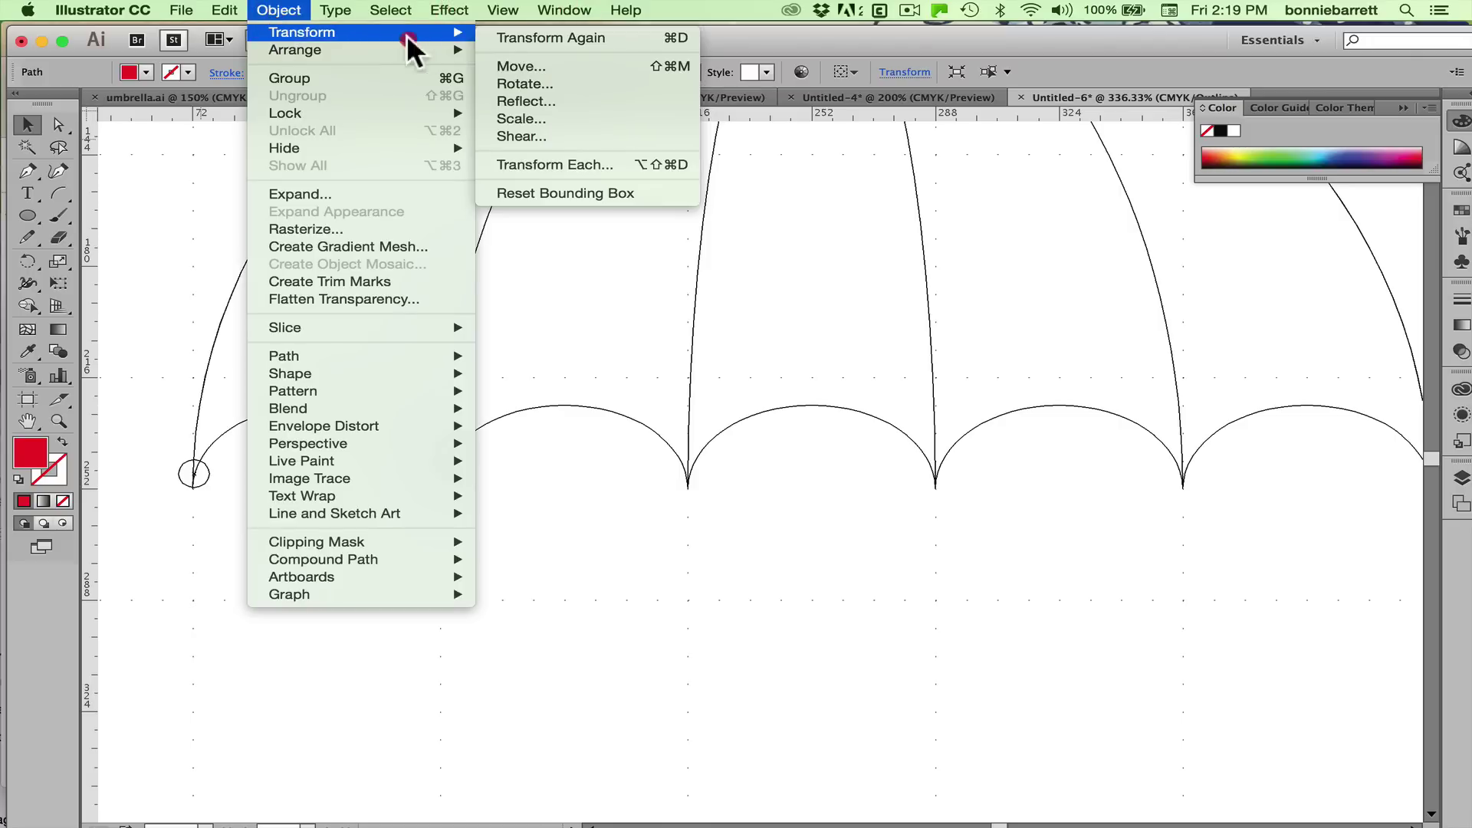
click(499, 35)
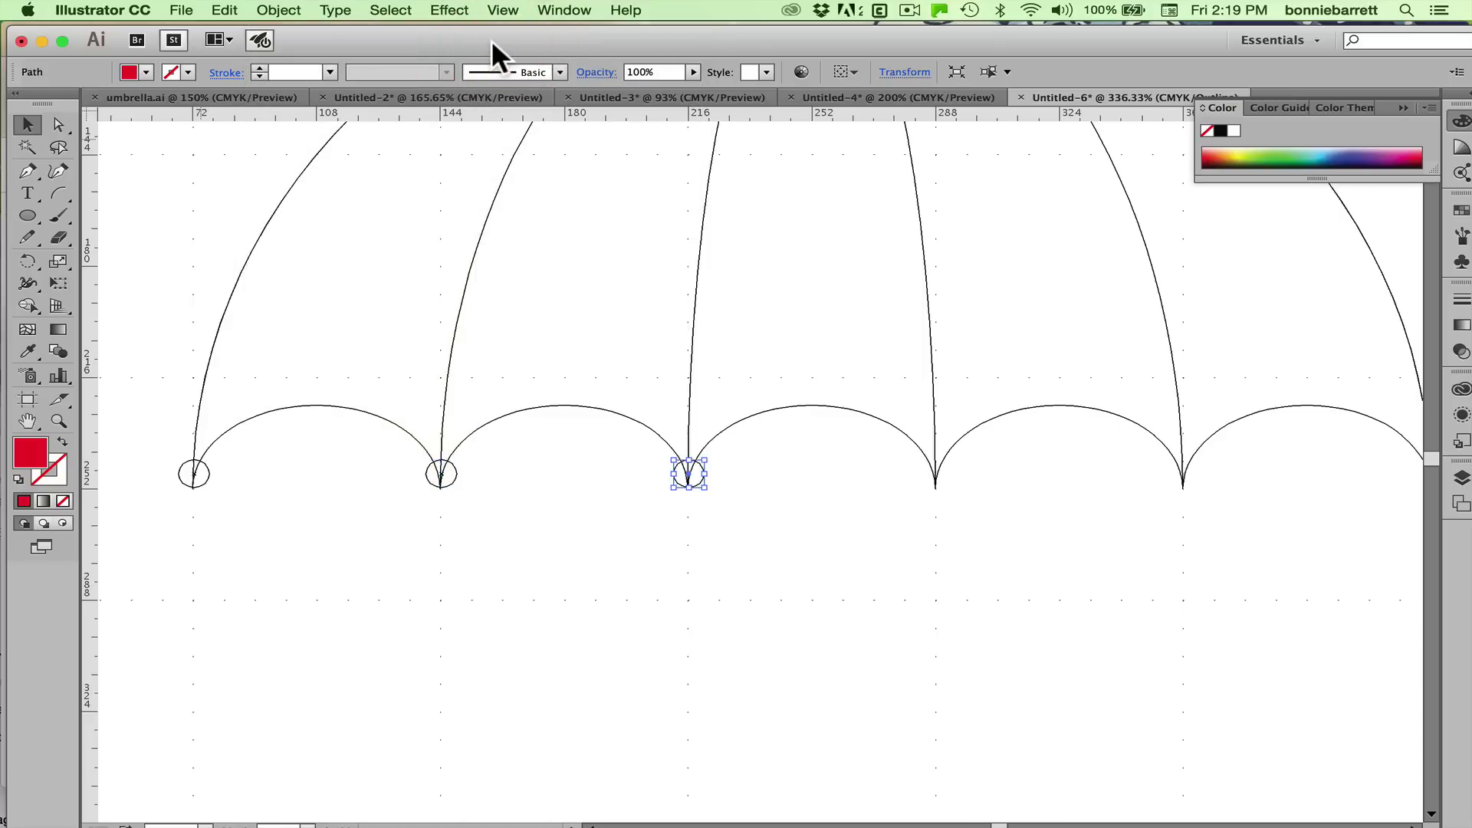
key(super+d)
key(super+d)
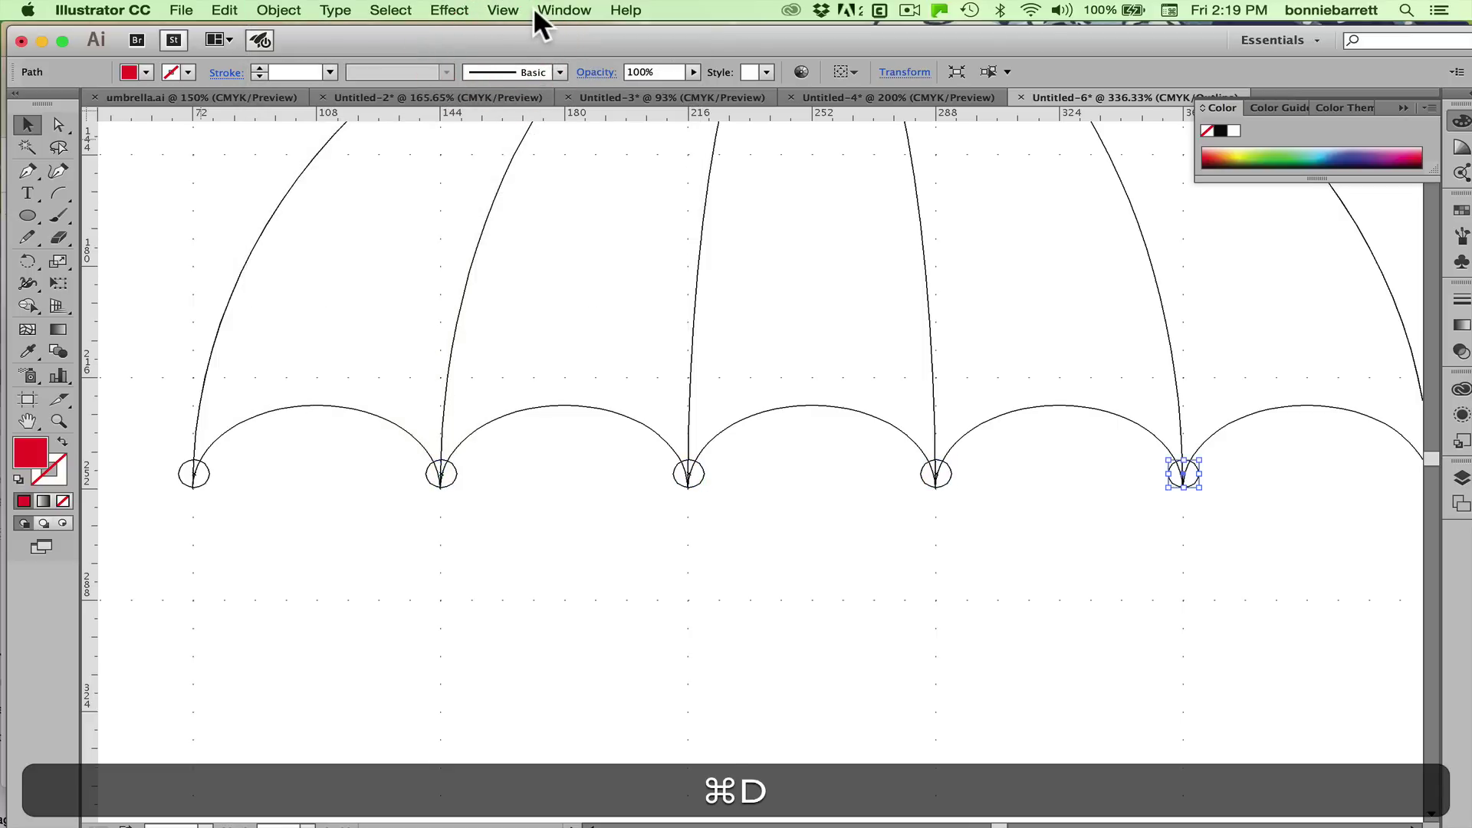
key(super+d)
key(space)
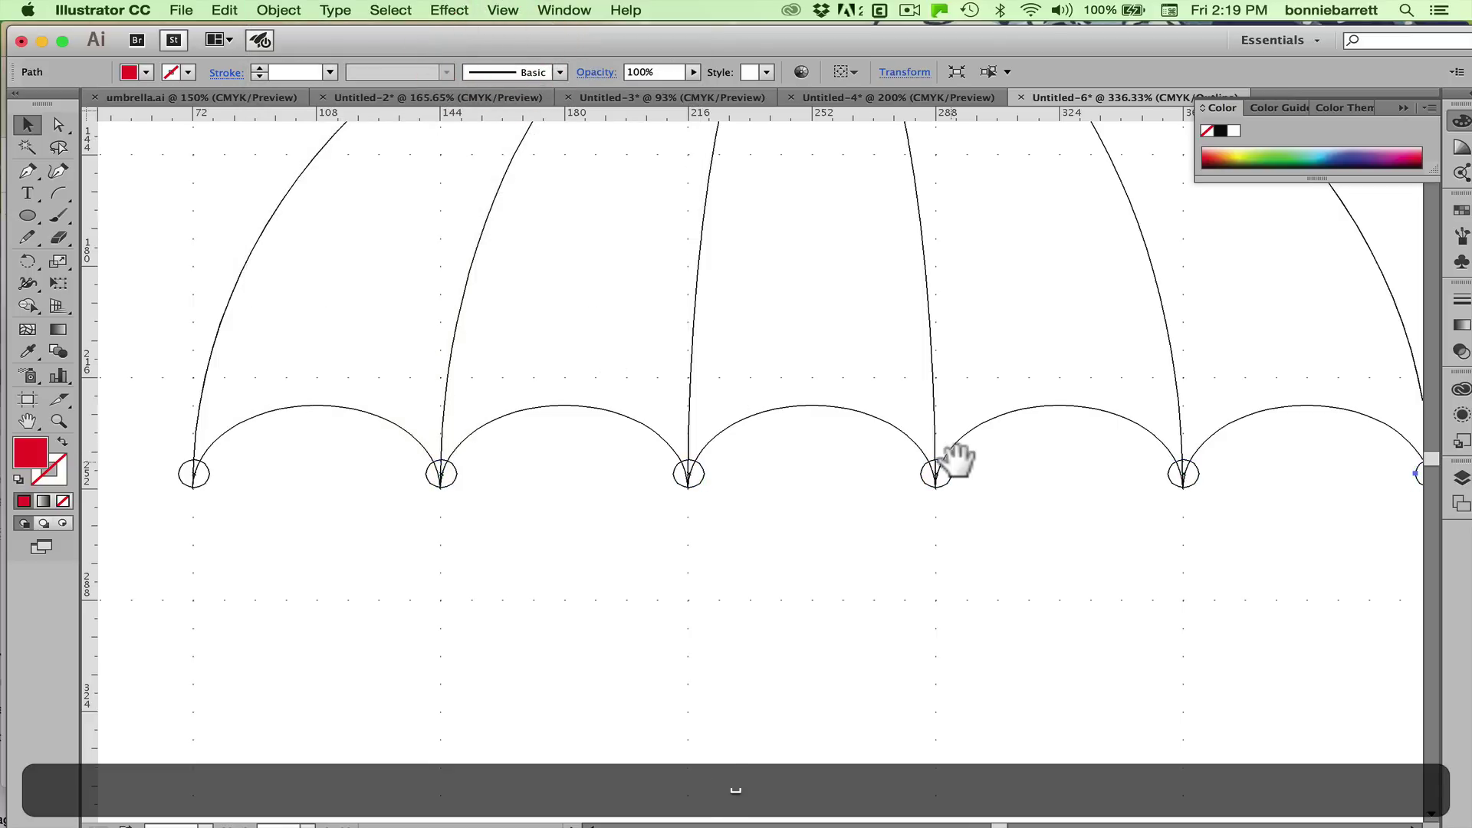
- Return to full-colour Preview, zoom out to the whole umbrella, and deselect
drag(986, 468, 950, 486)
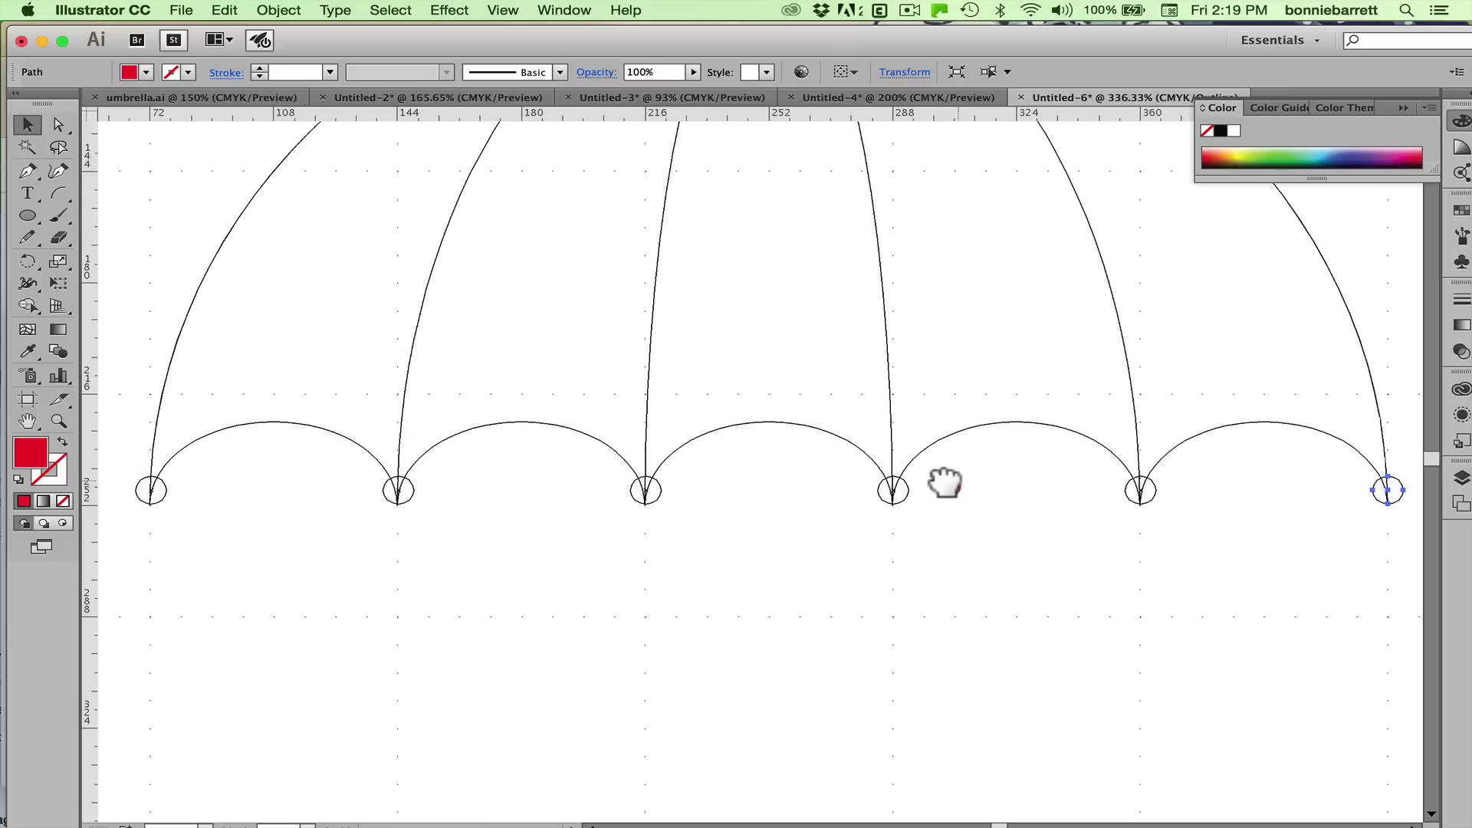
click(484, 11)
click(500, 27)
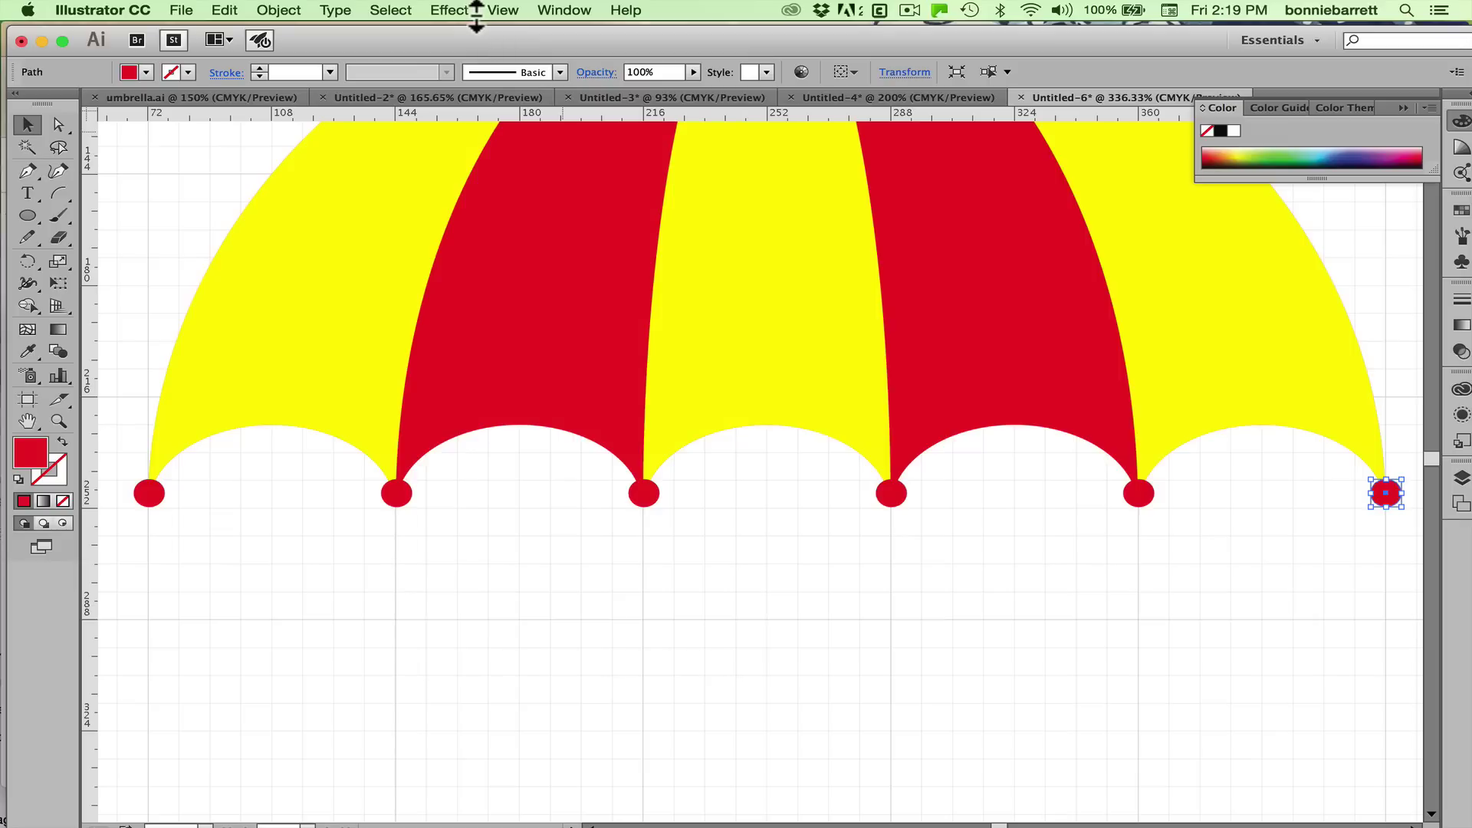
key(super+minus)
key(super+minus)
key(super+minus)
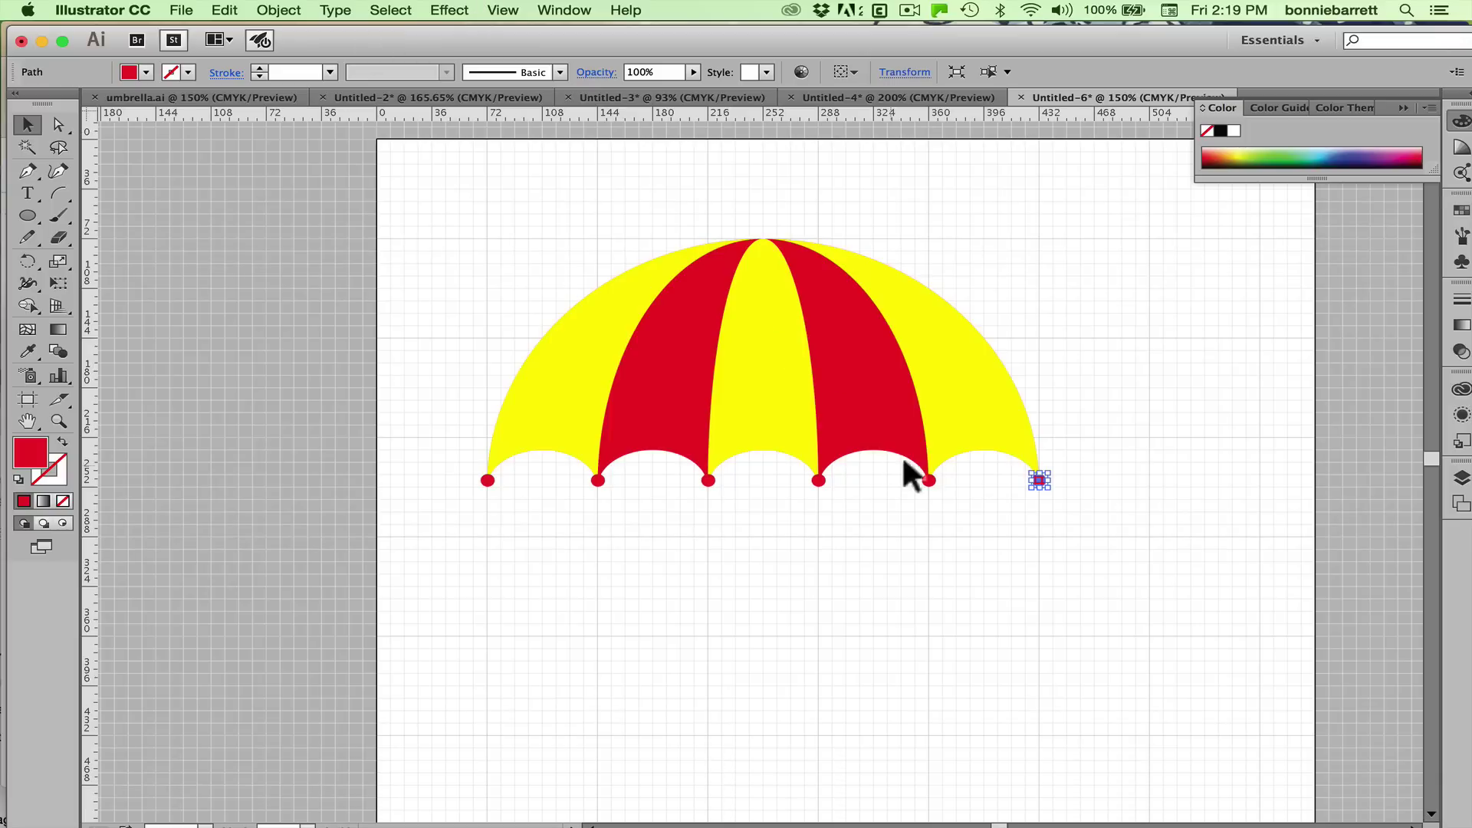
click(842, 476)
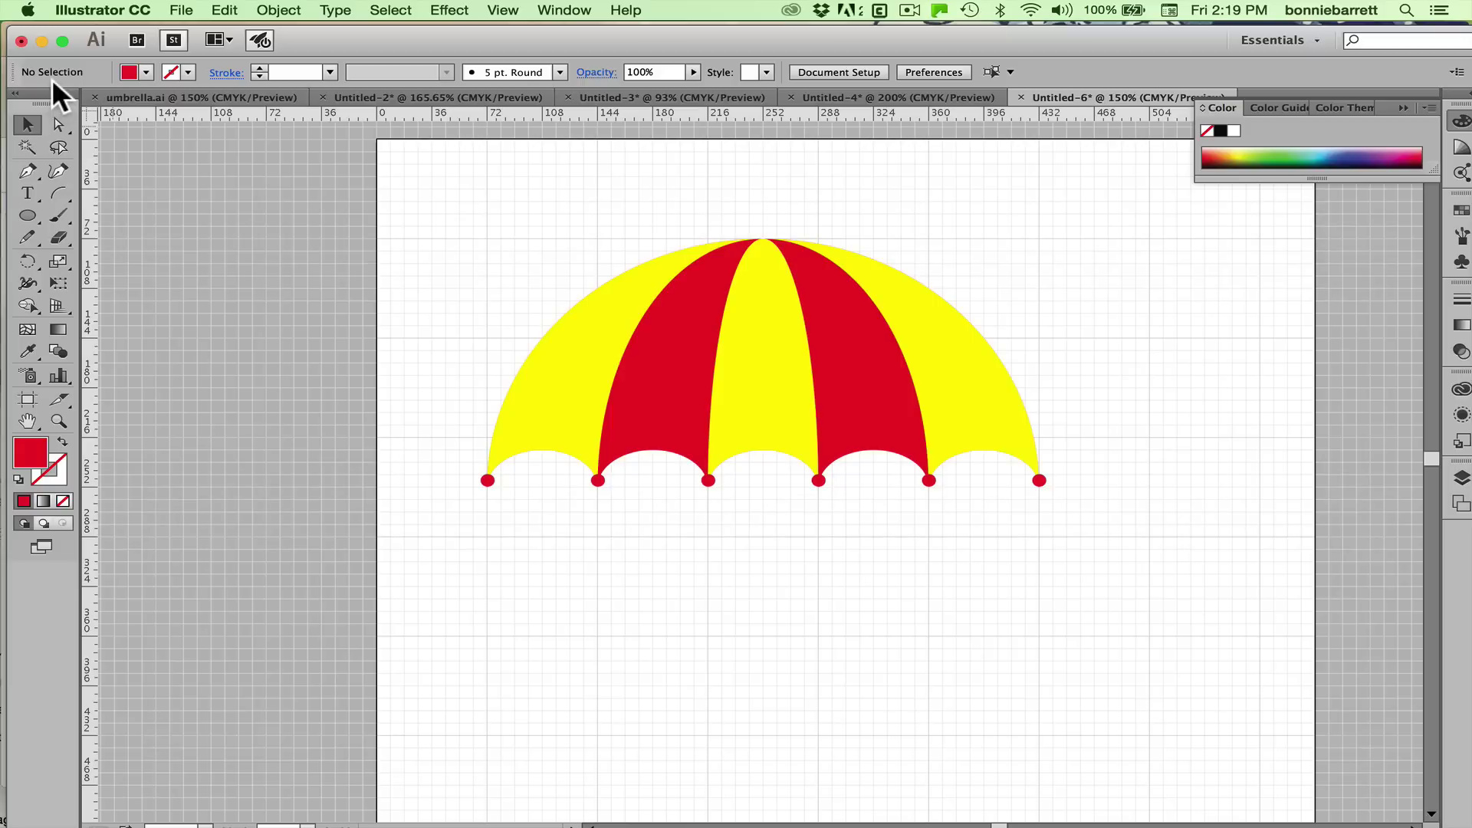
- Draw a tall rounded rectangle below the canopy, rounding its corners fully into a pill with the arrow keys
click(23, 214)
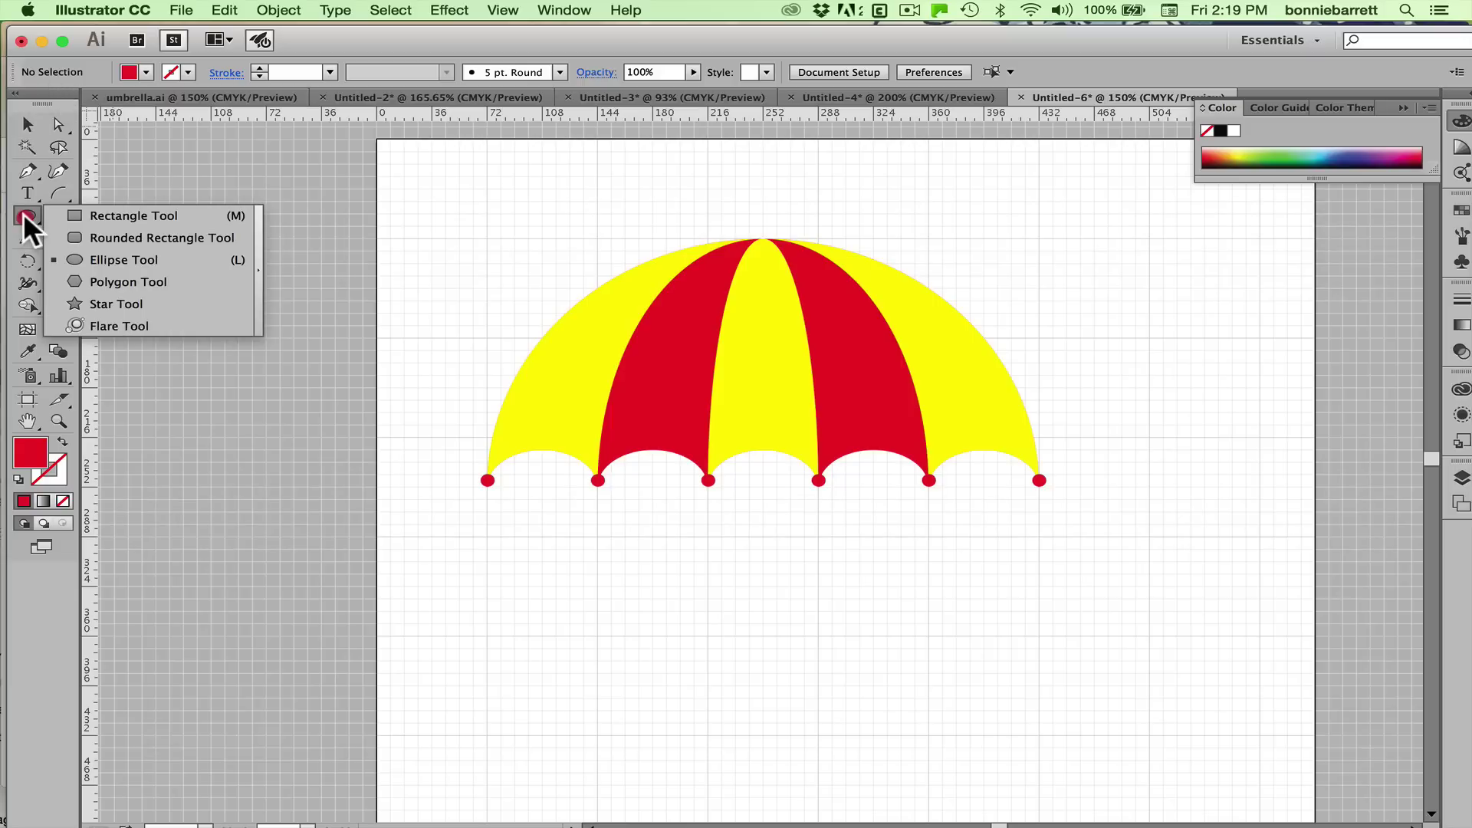
drag(23, 213, 123, 230)
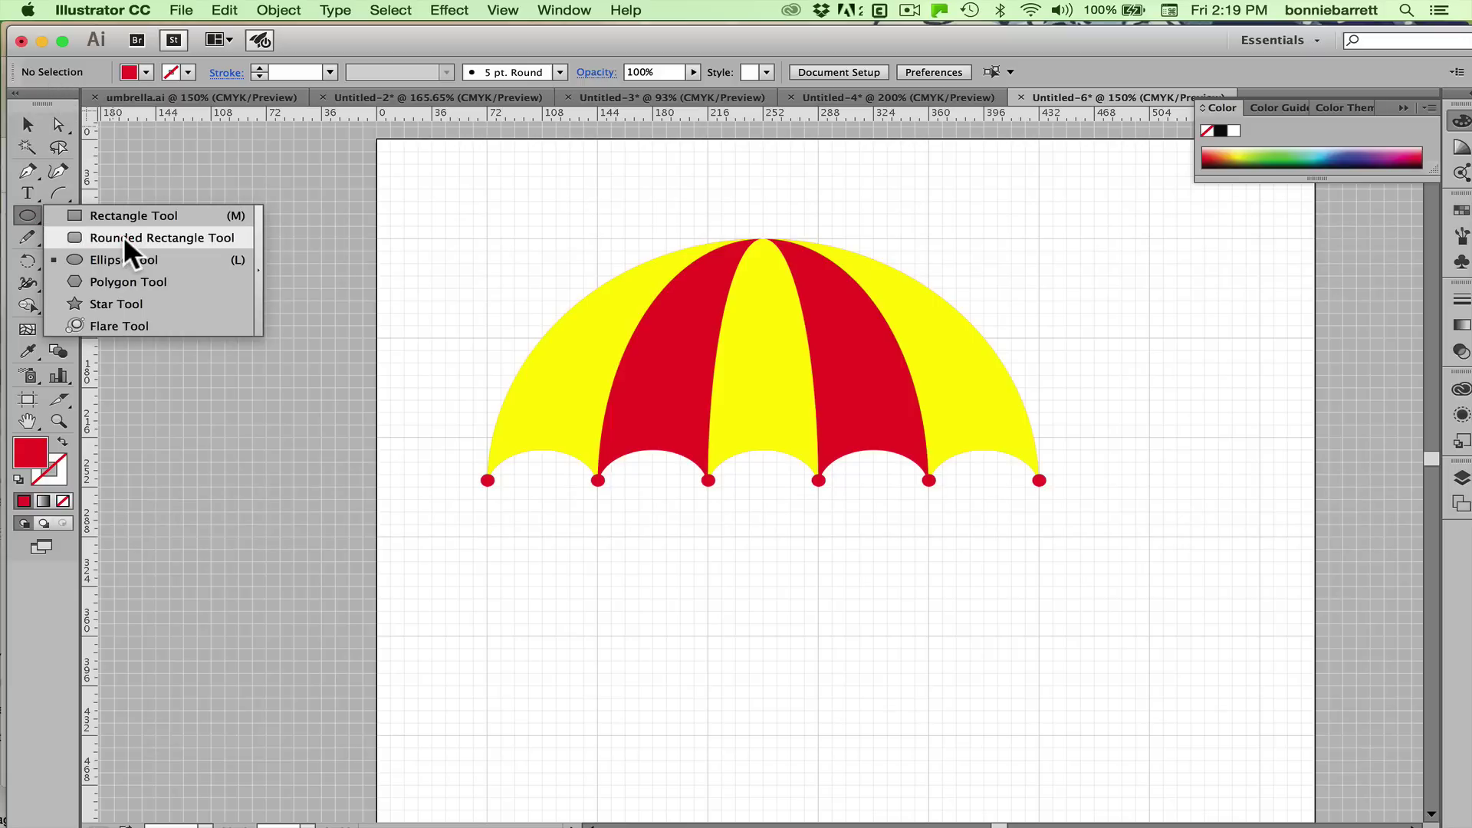
drag(123, 236, 122, 236)
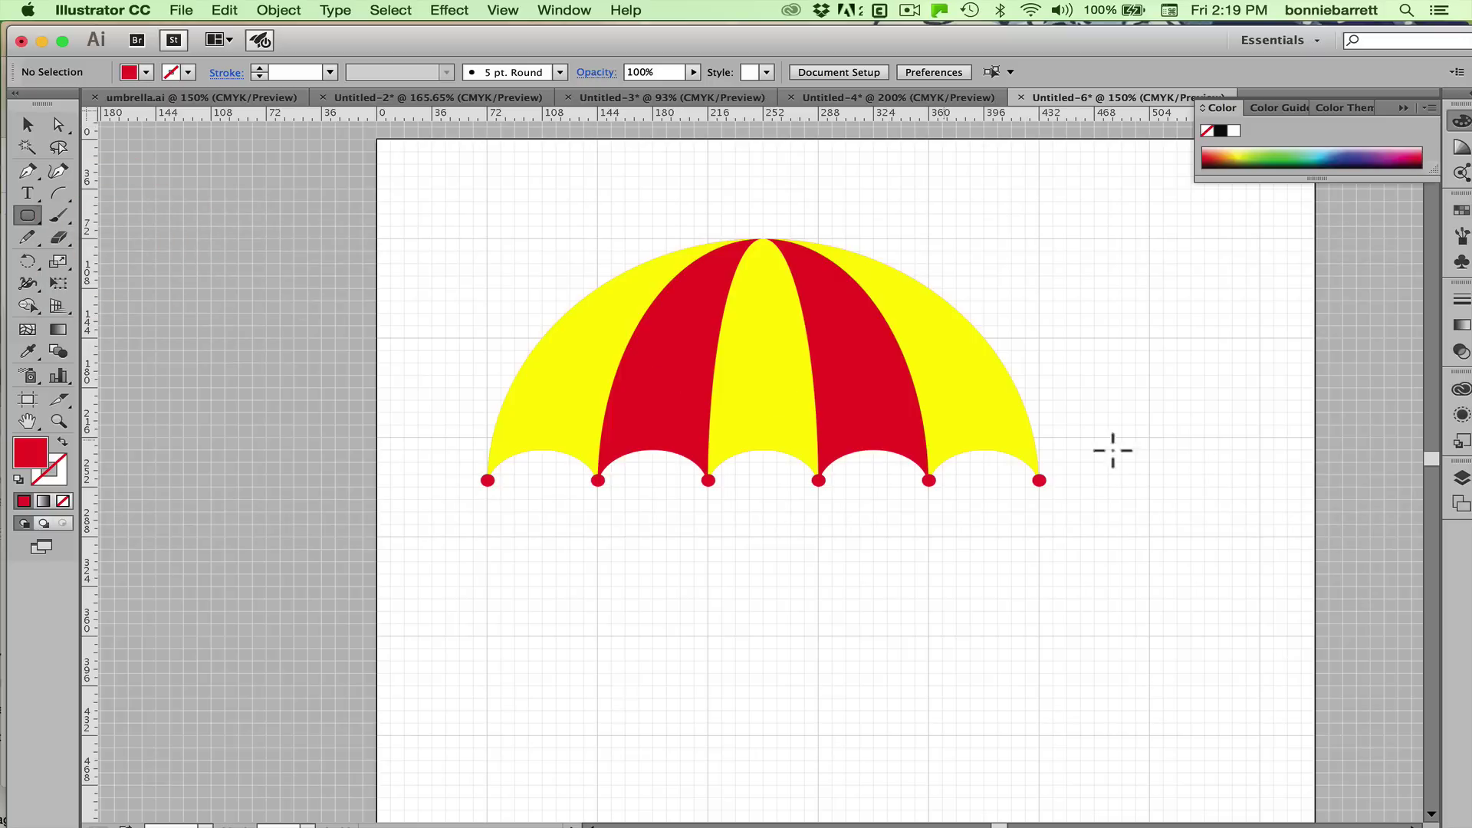
drag(1433, 452, 1431, 456)
drag(719, 457, 801, 727)
key(Up)
key(Left)
key(Up)
key(Up)
key(Up)
key(Up)
key(Up)
key(Up)
key(Up)
key(Up)
key(Up)
key(Down)
key(Up)
key(Up)
key(Up)
key(Up)
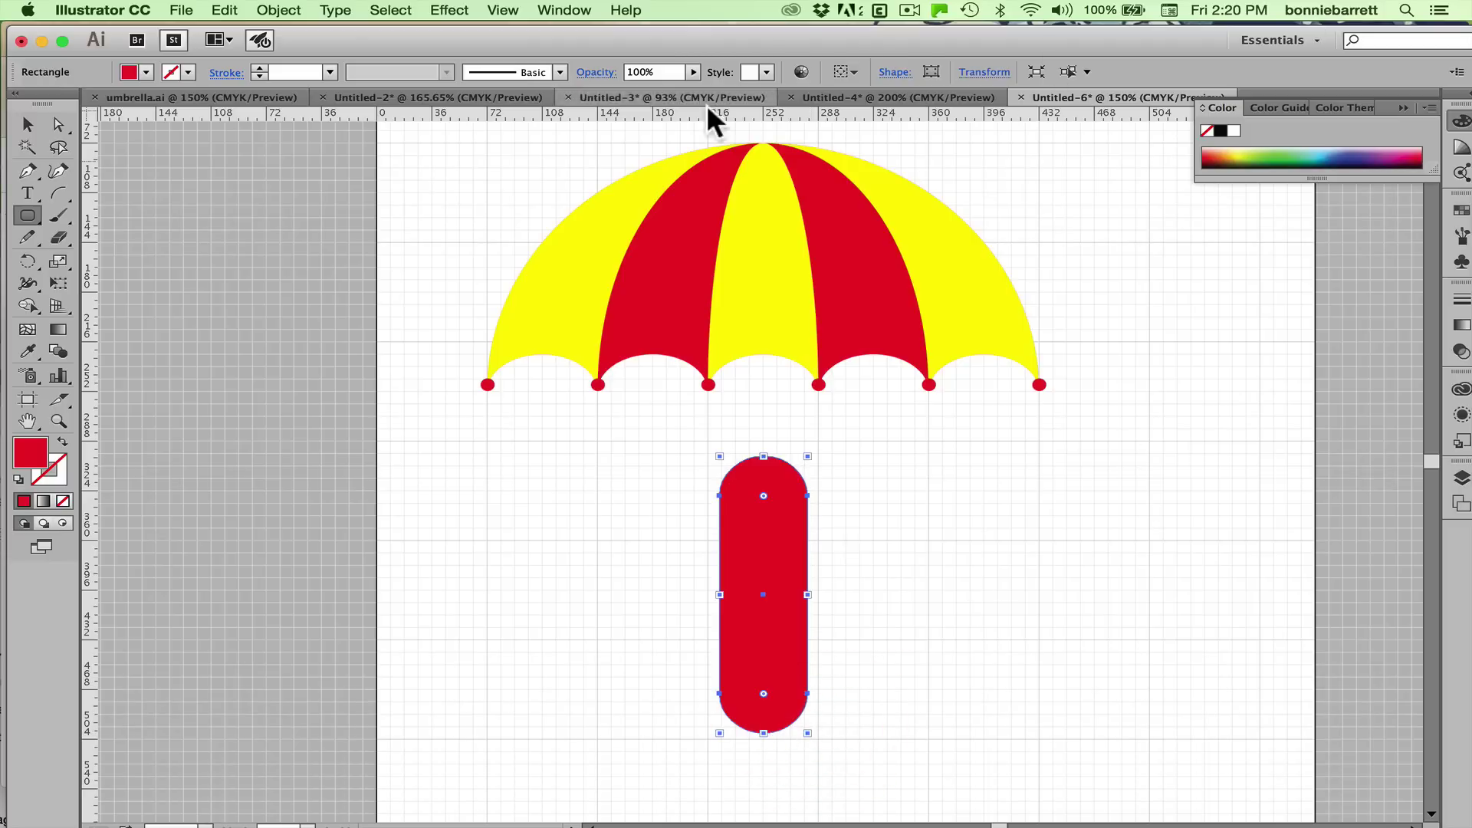
- Remove the pill's fill and give its outline a dark brown colour
click(147, 72)
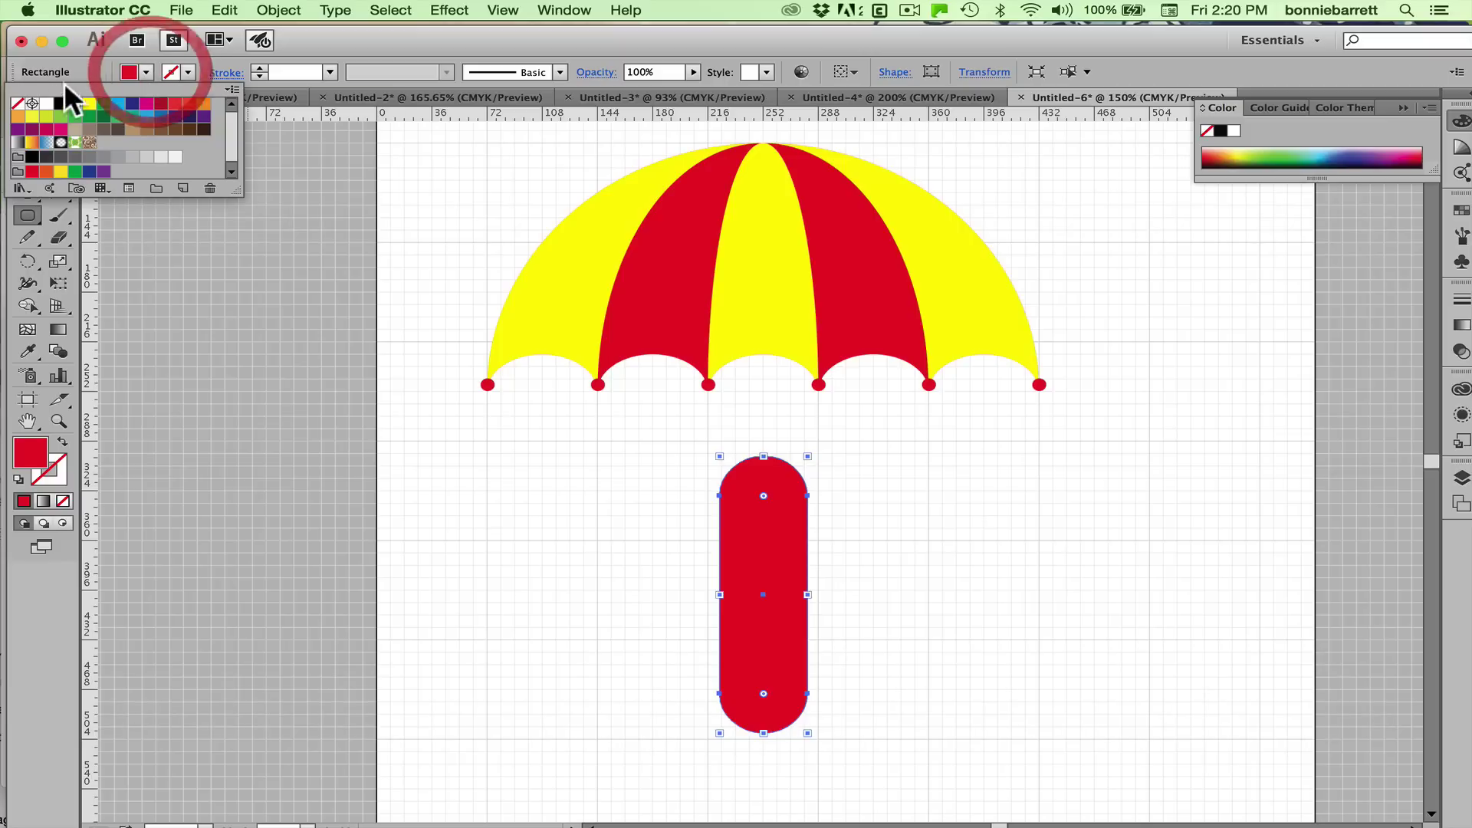
click(17, 102)
click(188, 71)
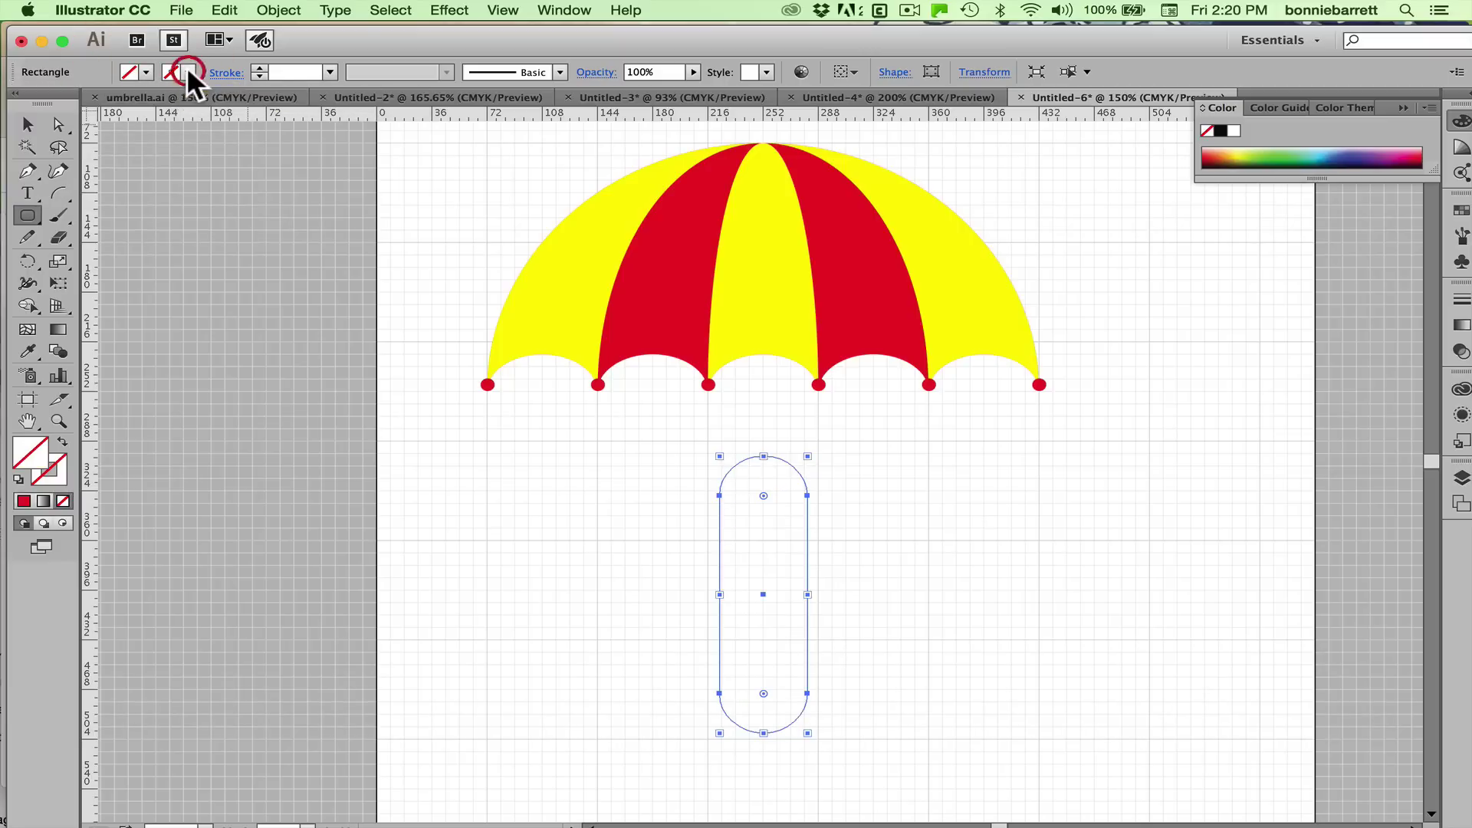
click(181, 118)
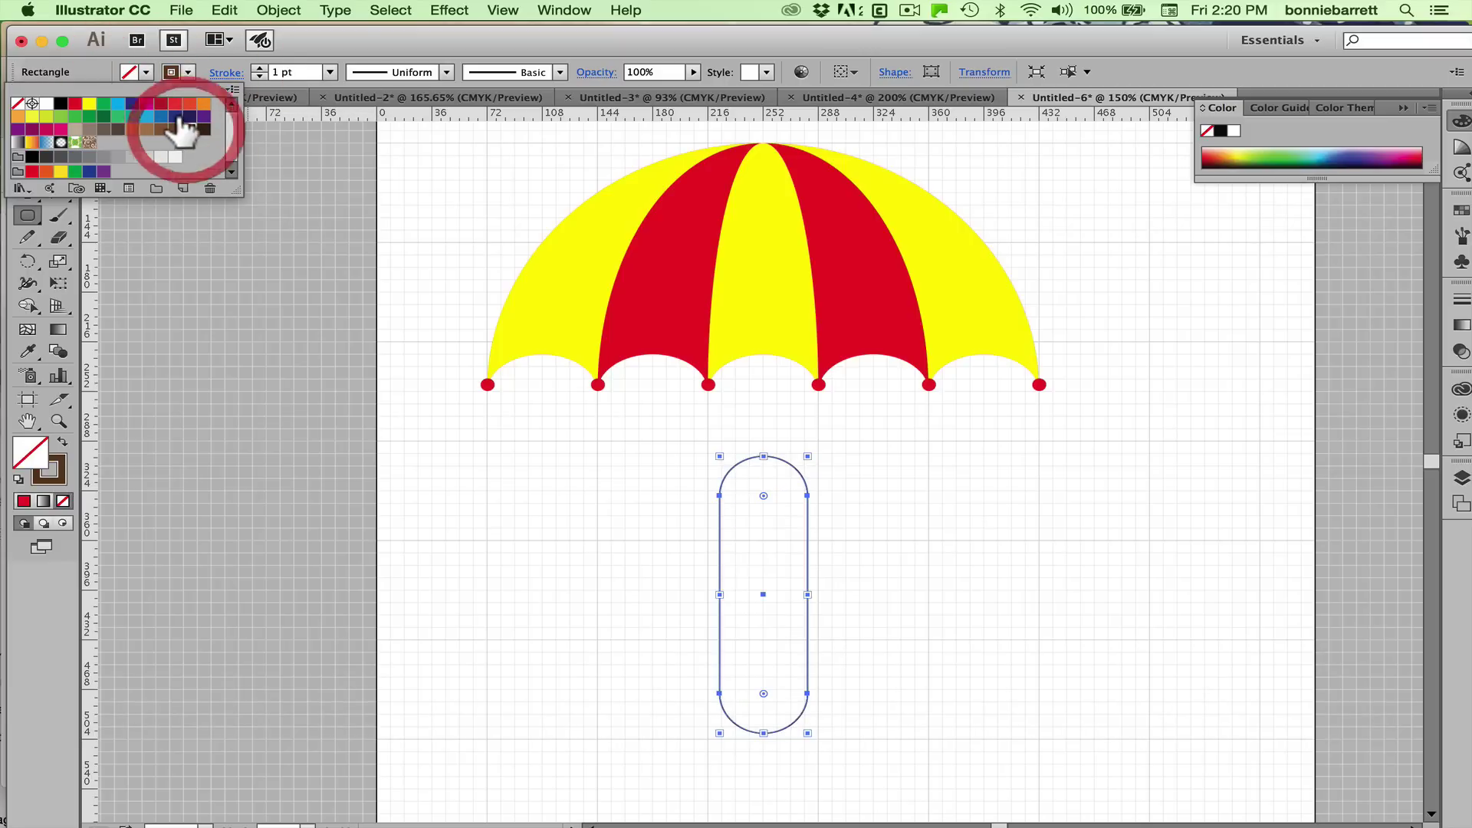
- Set the pill's stroke weight to 11 pt
click(329, 69)
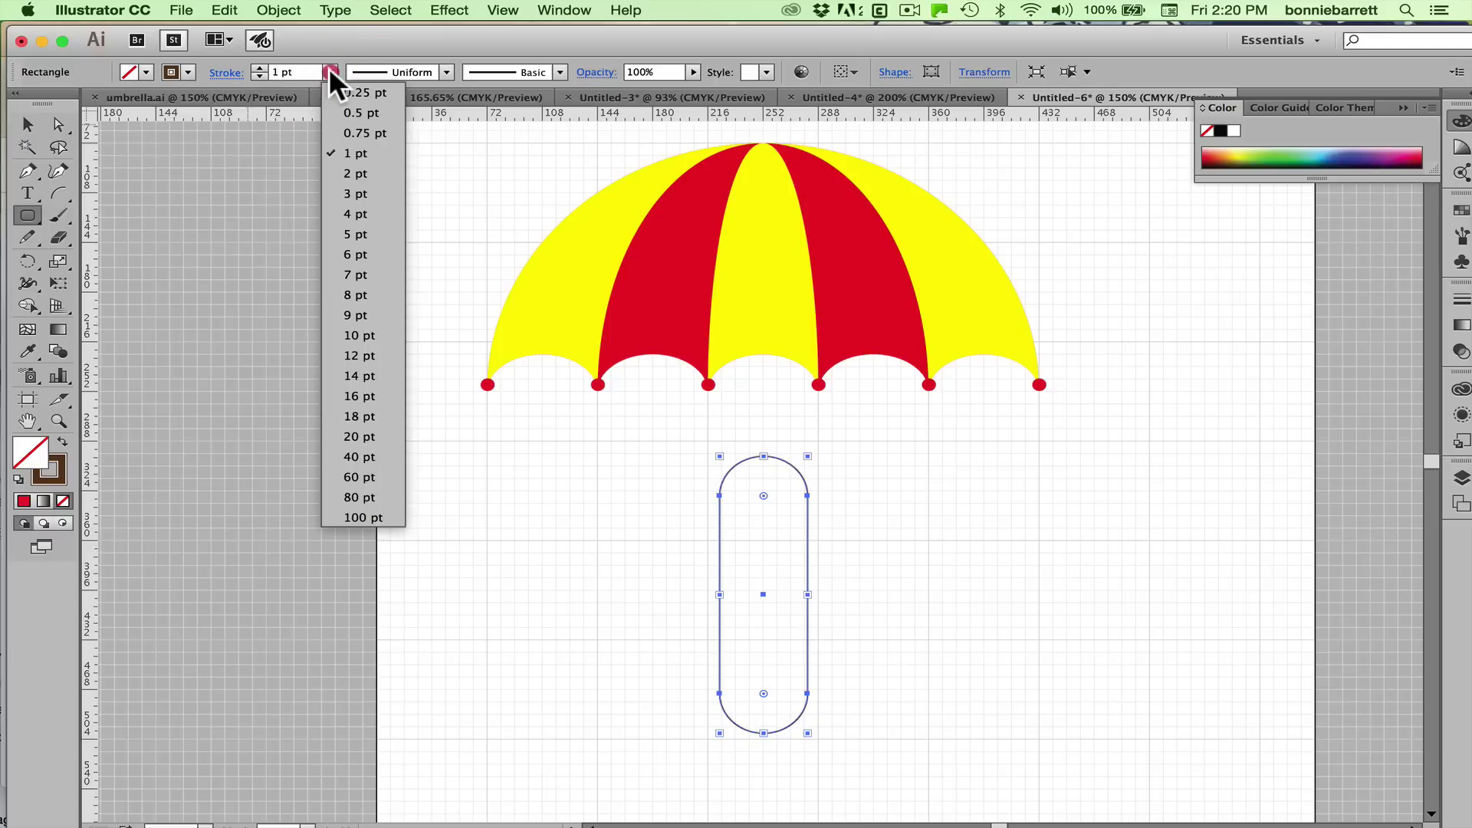
click(360, 253)
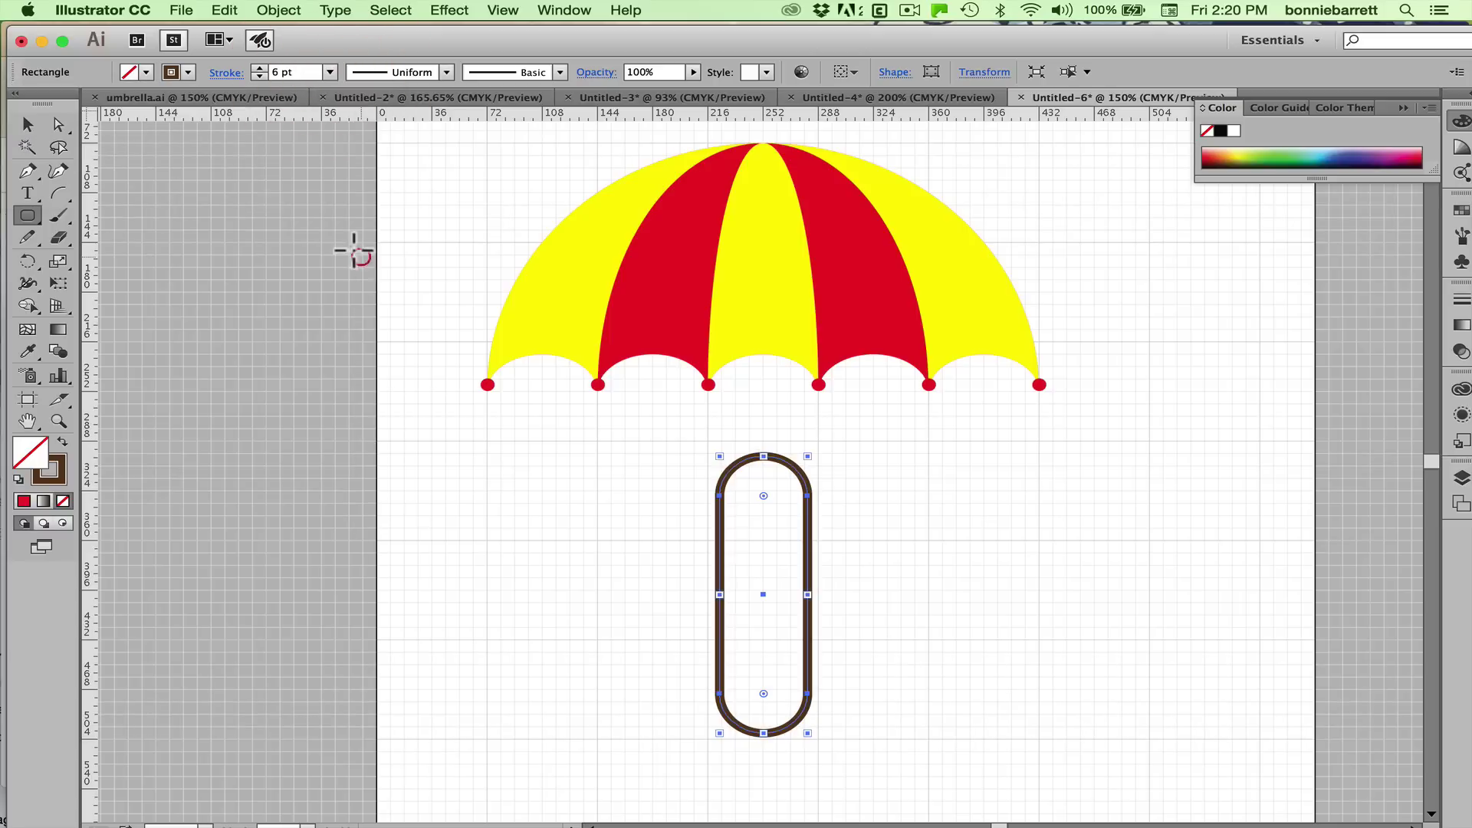
click(256, 66)
click(256, 66)
click(256, 66)
click(257, 66)
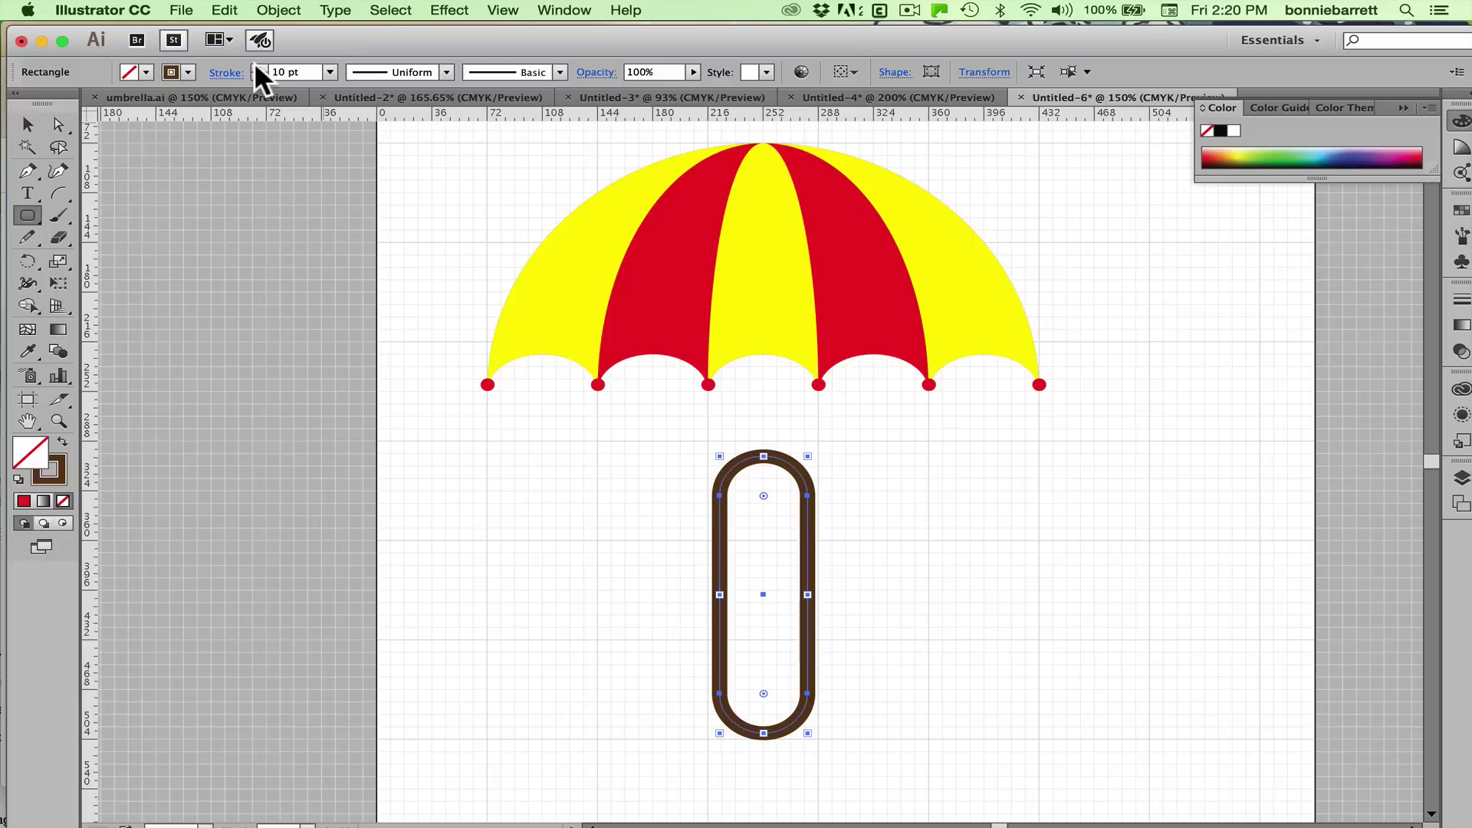
click(257, 66)
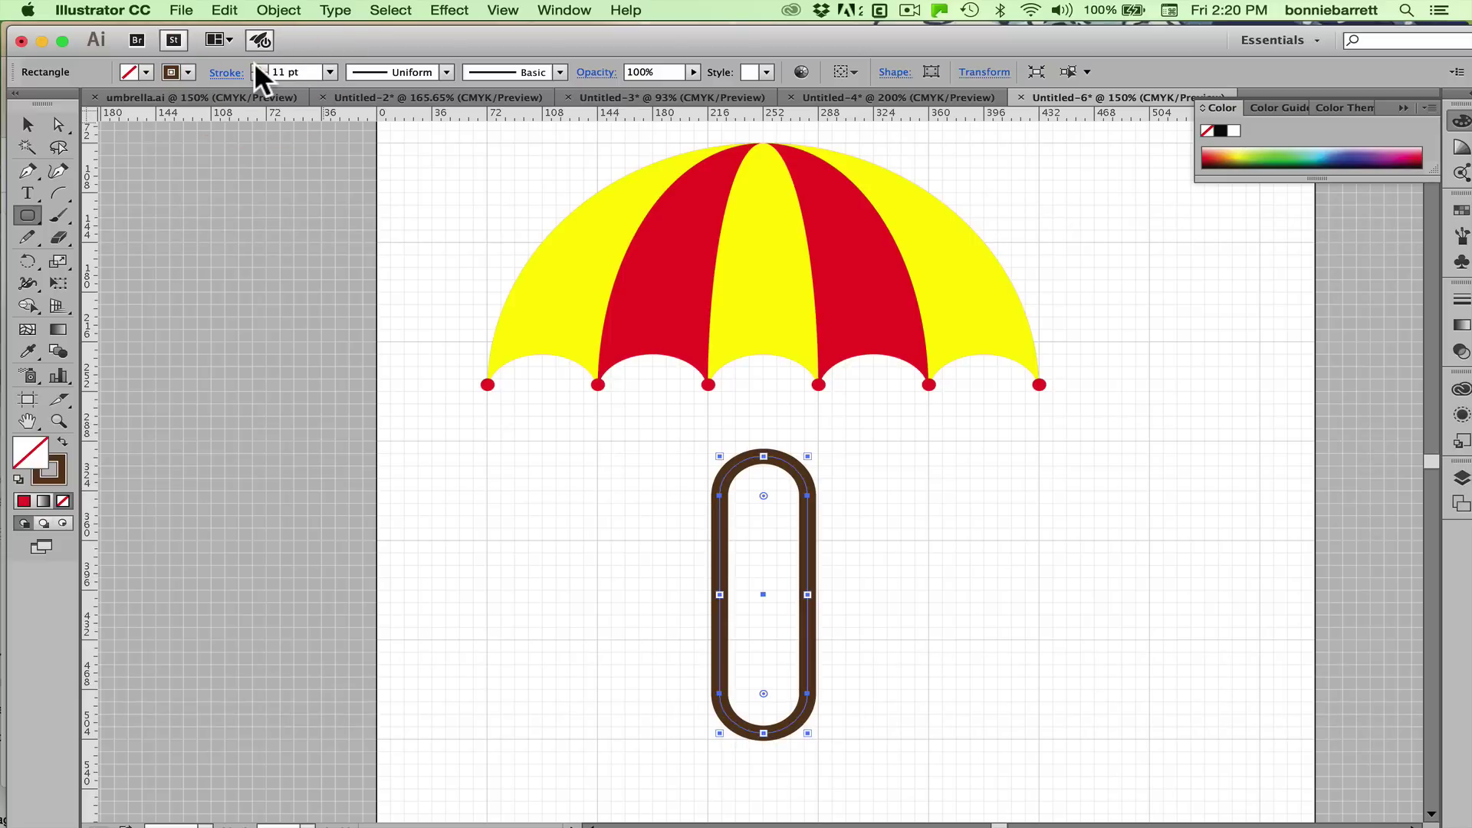
click(58, 124)
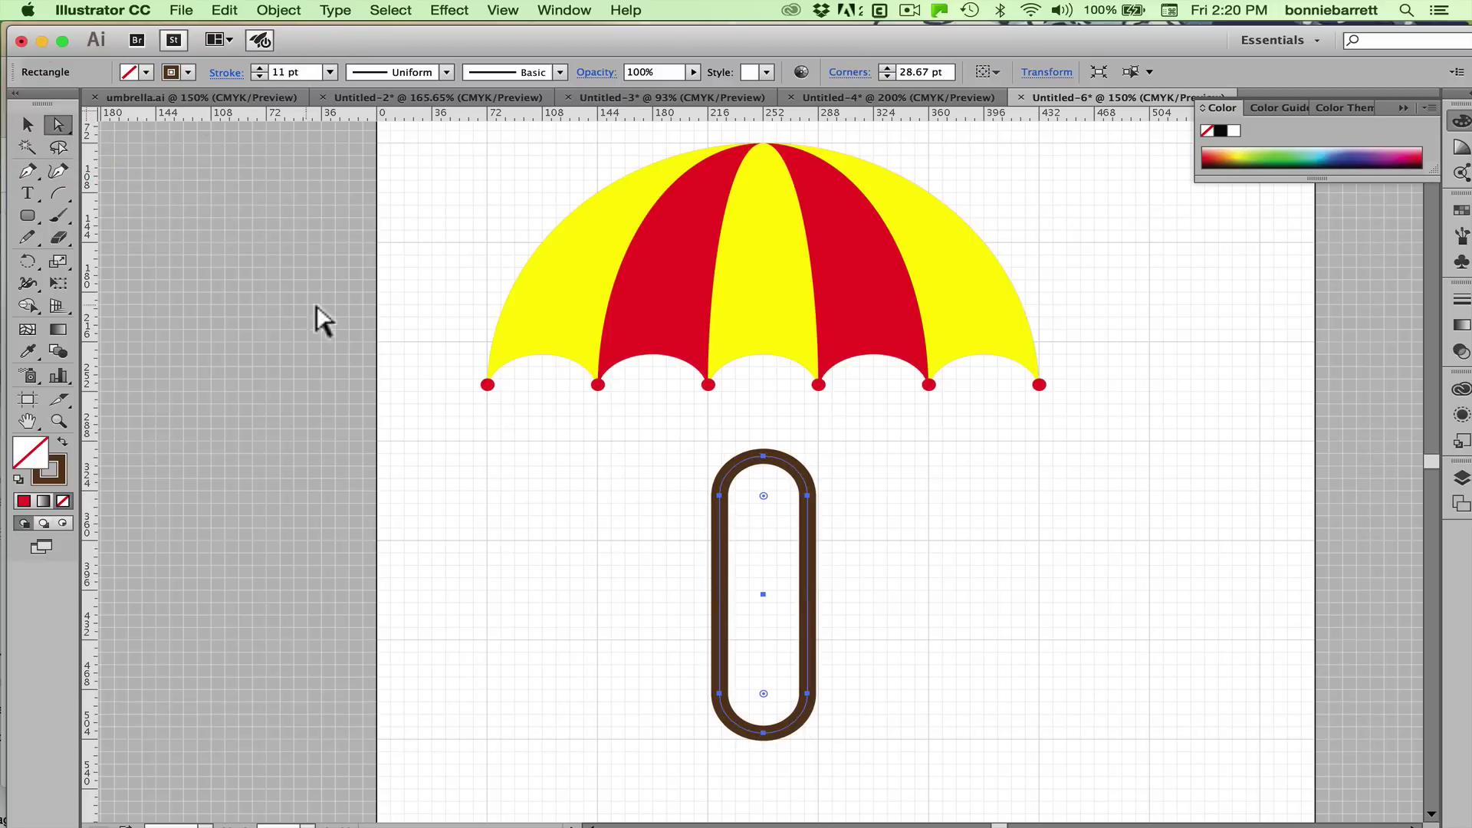
- Select the anchor points of the pill's top arc and delete them, leaving a J-shaped hook
click(809, 443)
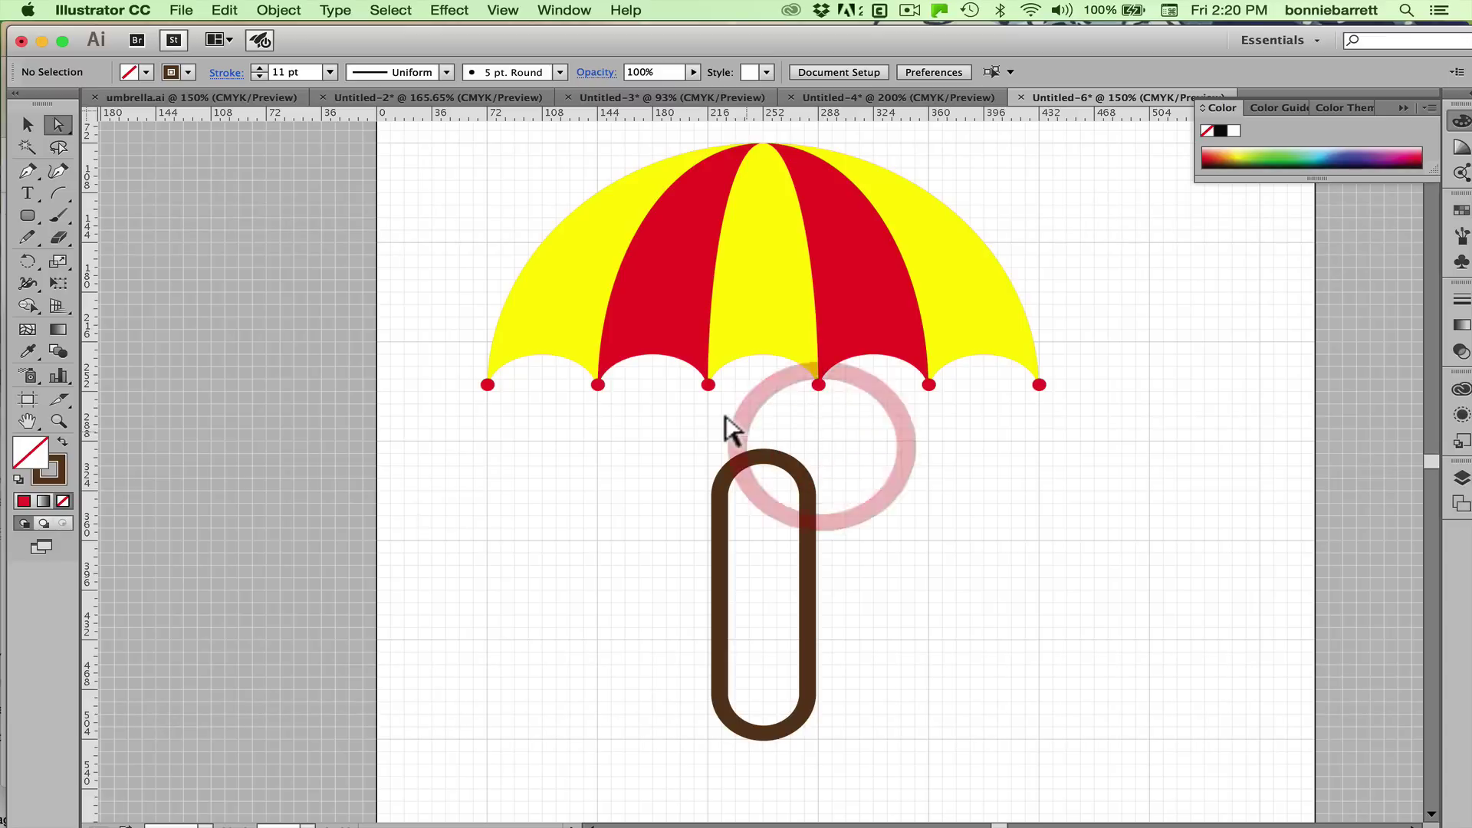
drag(748, 433, 861, 460)
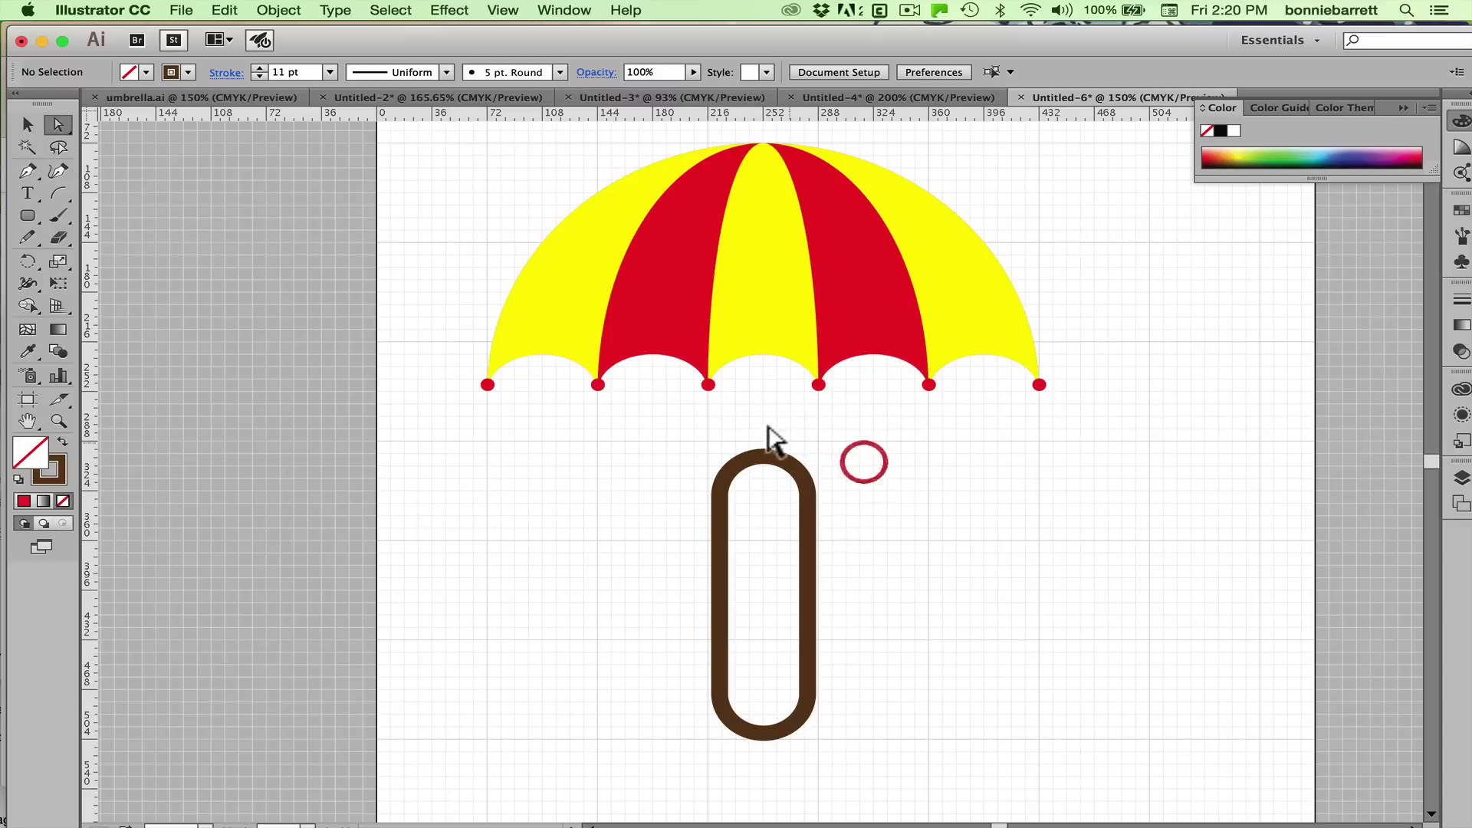
drag(752, 441, 835, 509)
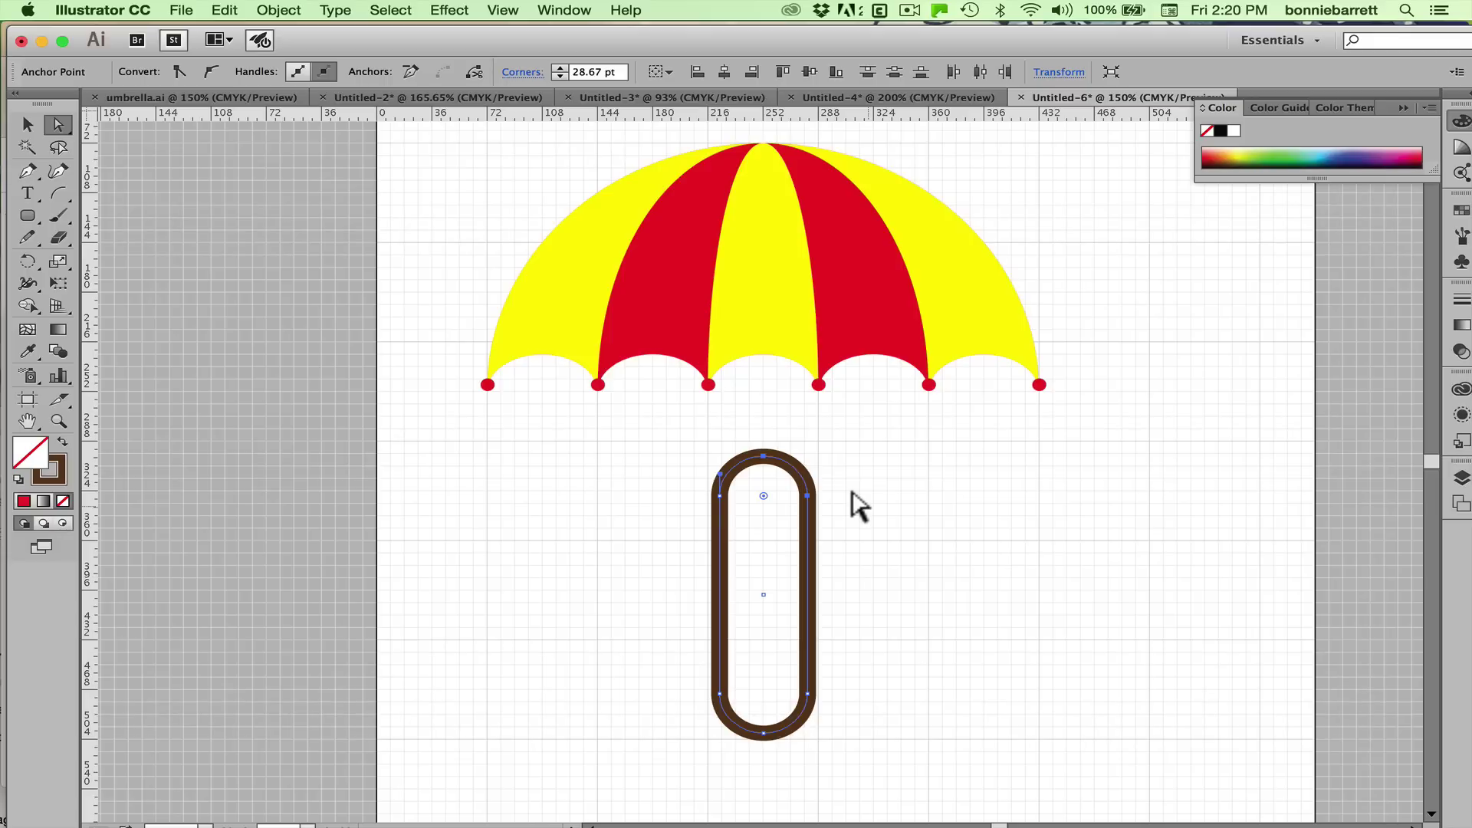
key(BackSpace)
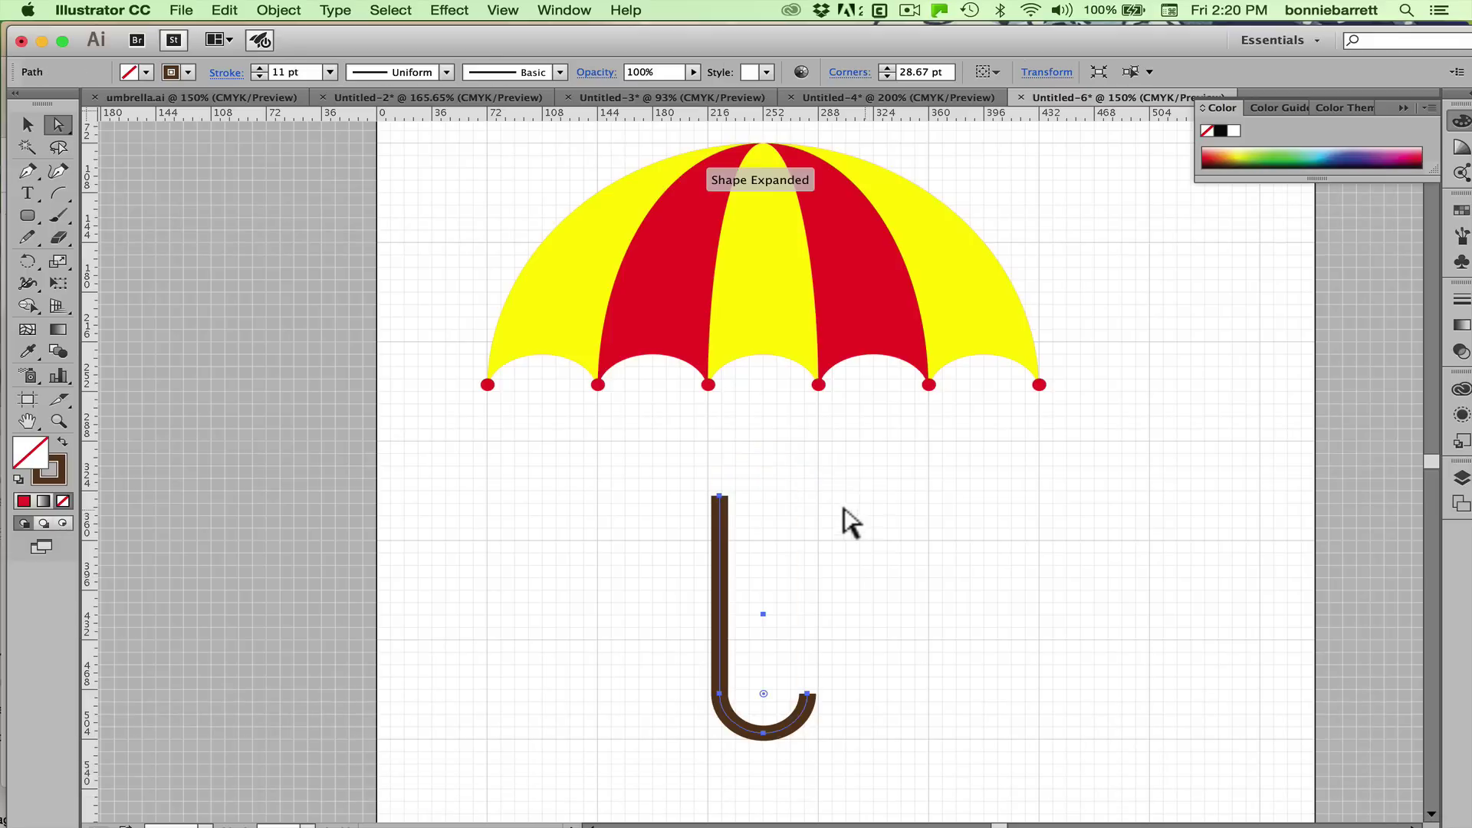
- Apply Round Cap to the J-shaped handle's stroke in the Stroke panel, then deselect it
click(1458, 300)
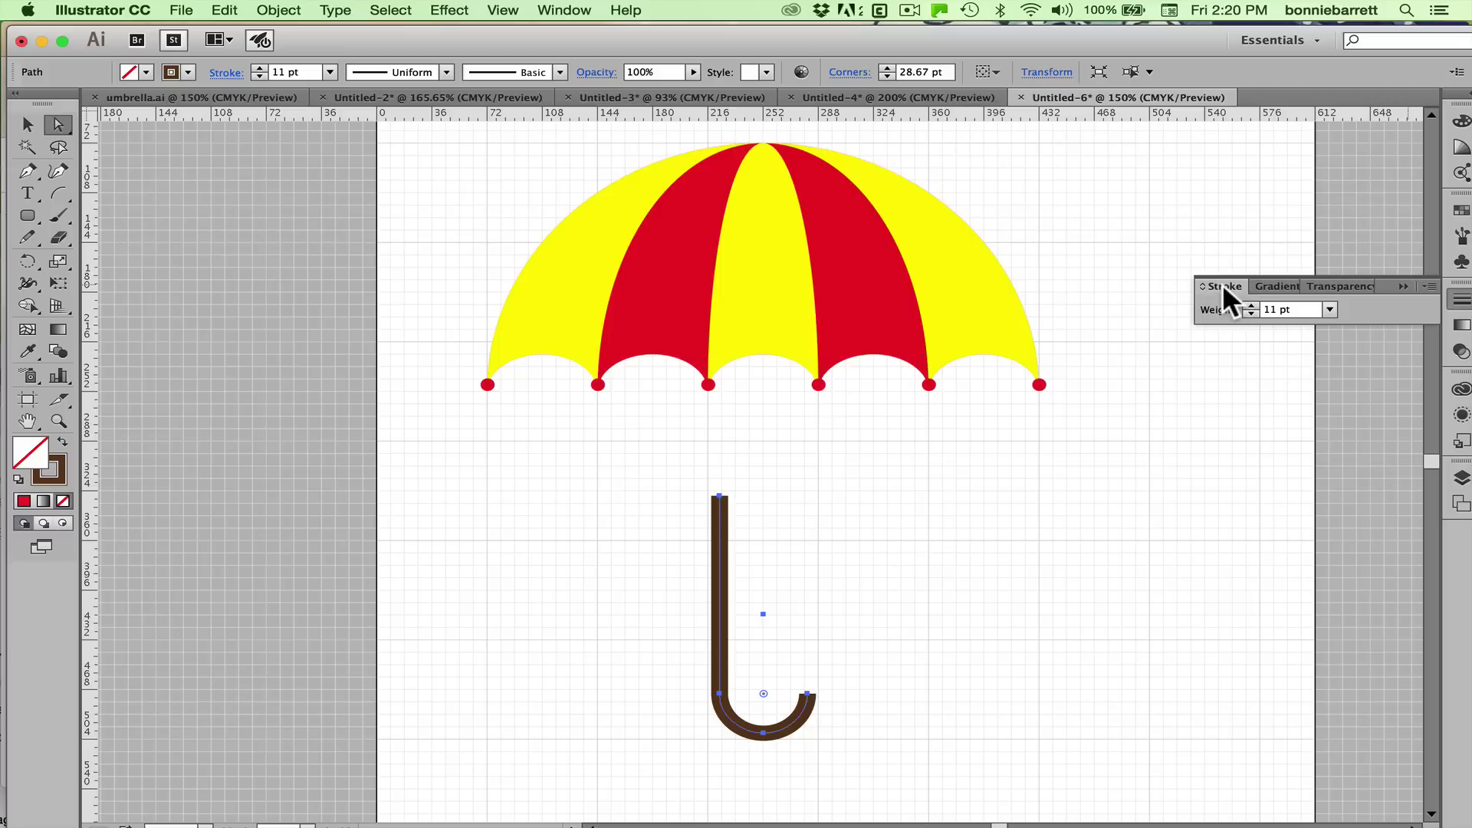
click(1431, 287)
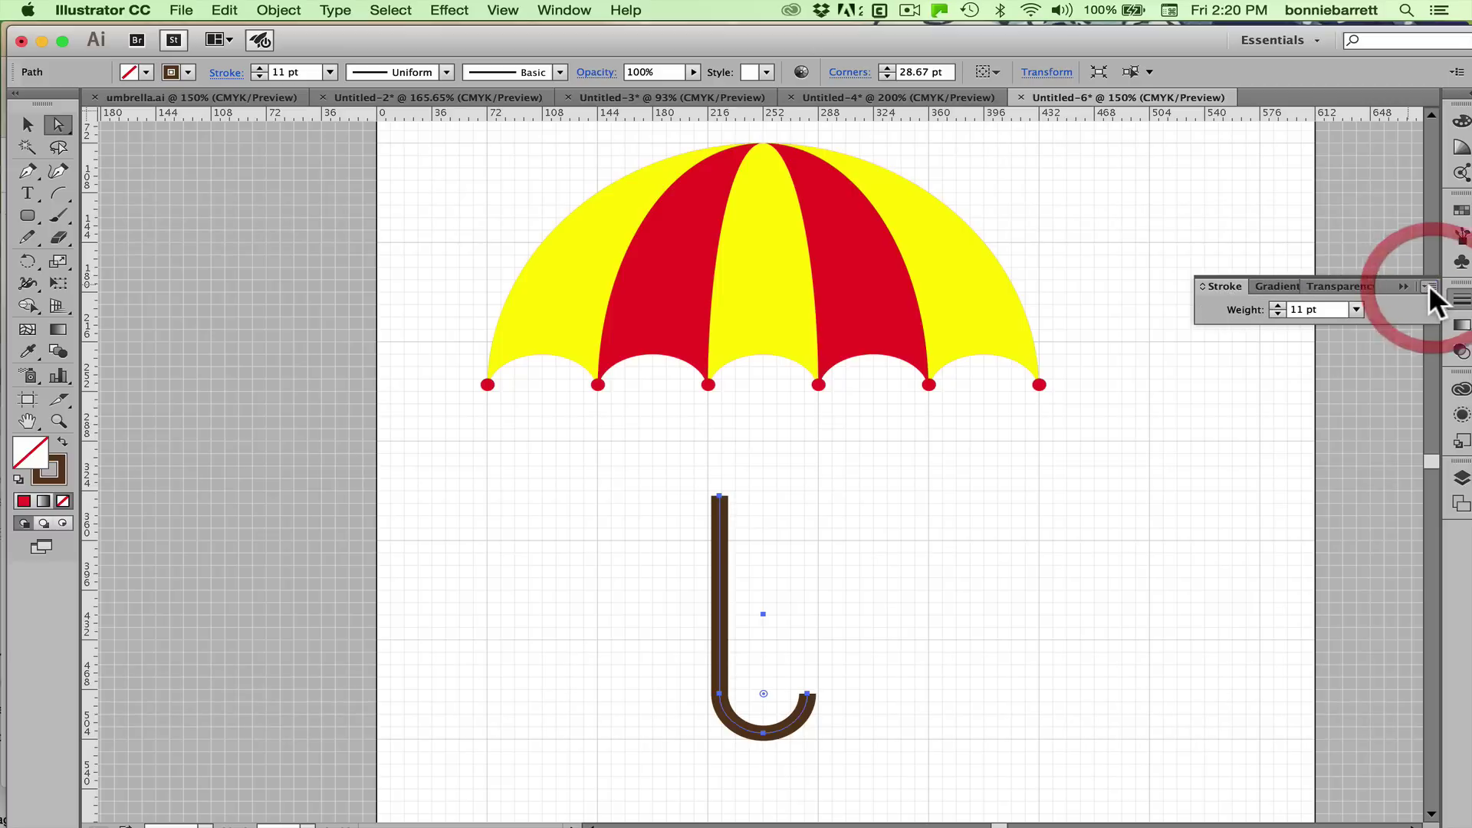
click(1305, 334)
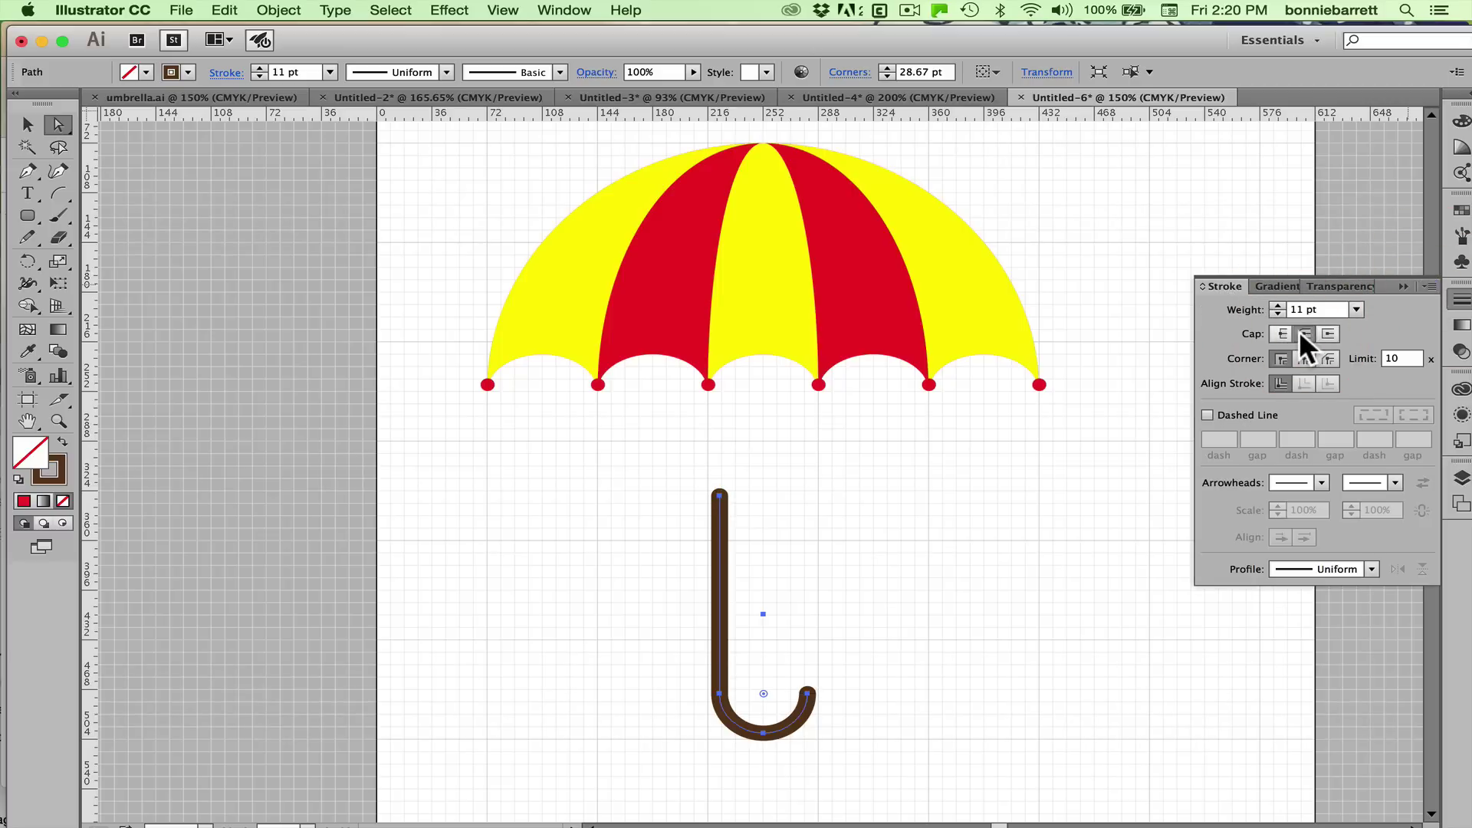
click(27, 123)
click(791, 480)
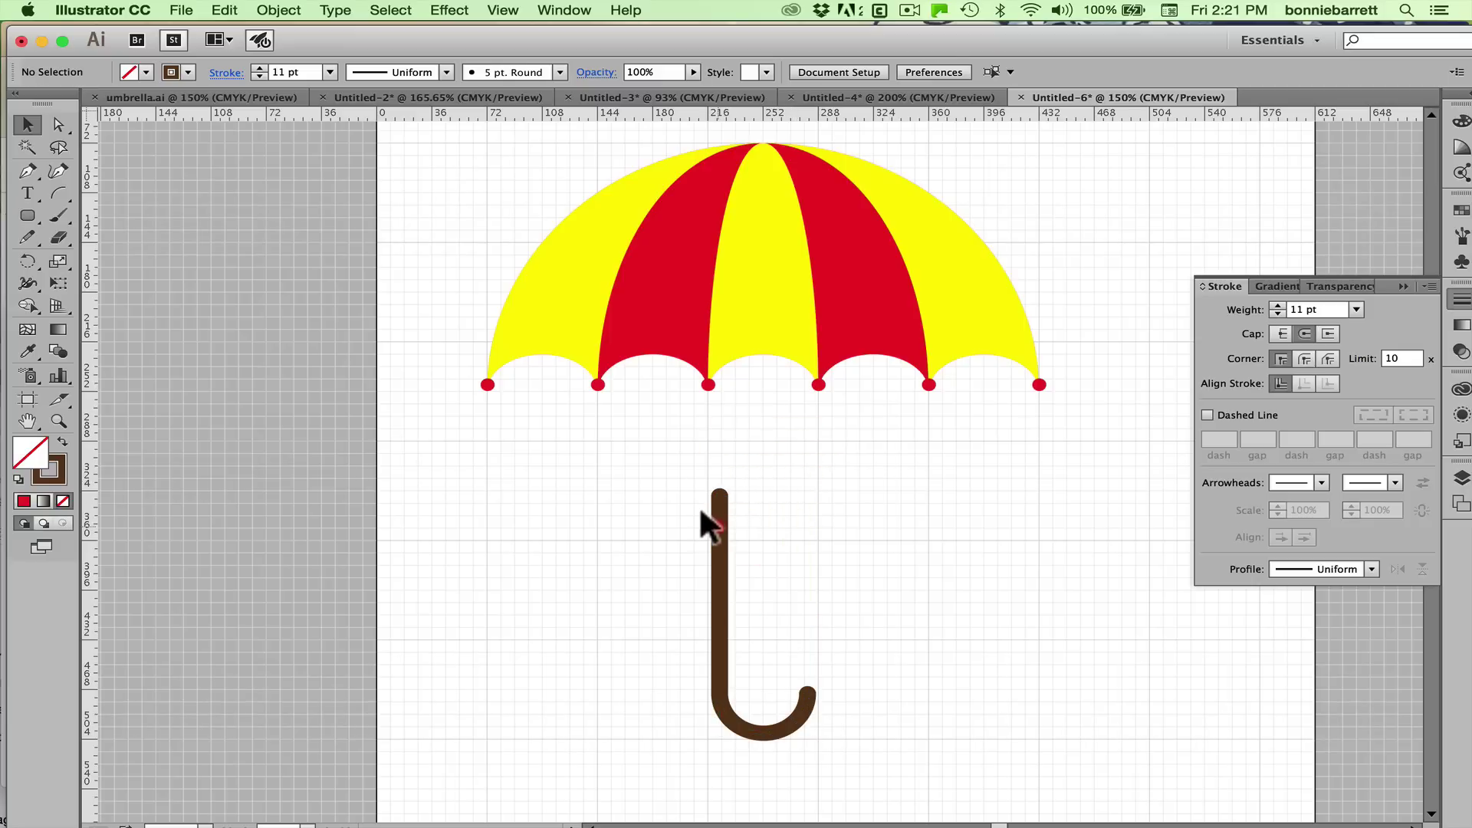
- Move the handle up under the canopy's centre and send it to the back
drag(751, 417, 736, 427)
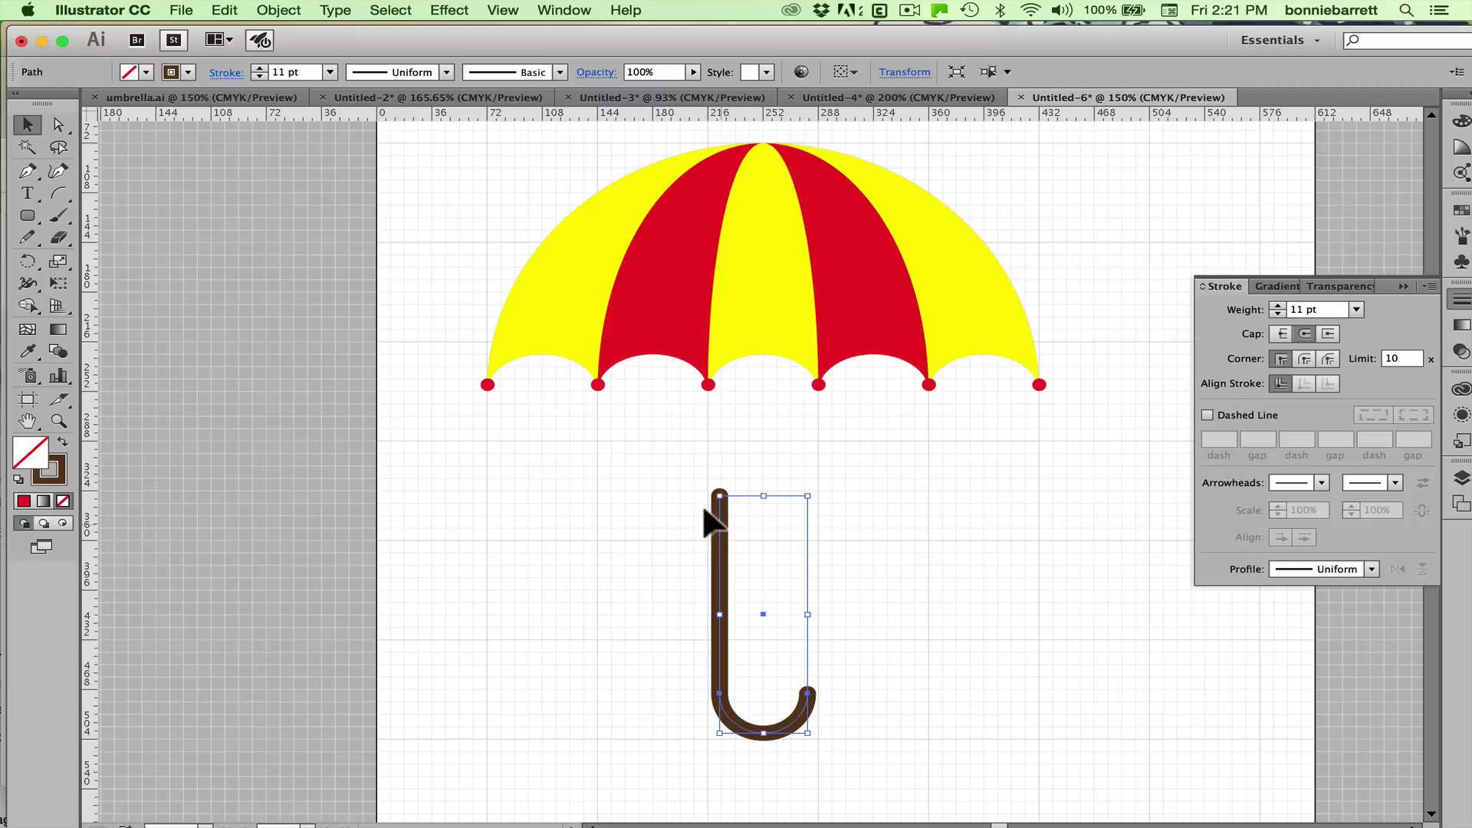
drag(709, 496, 751, 348)
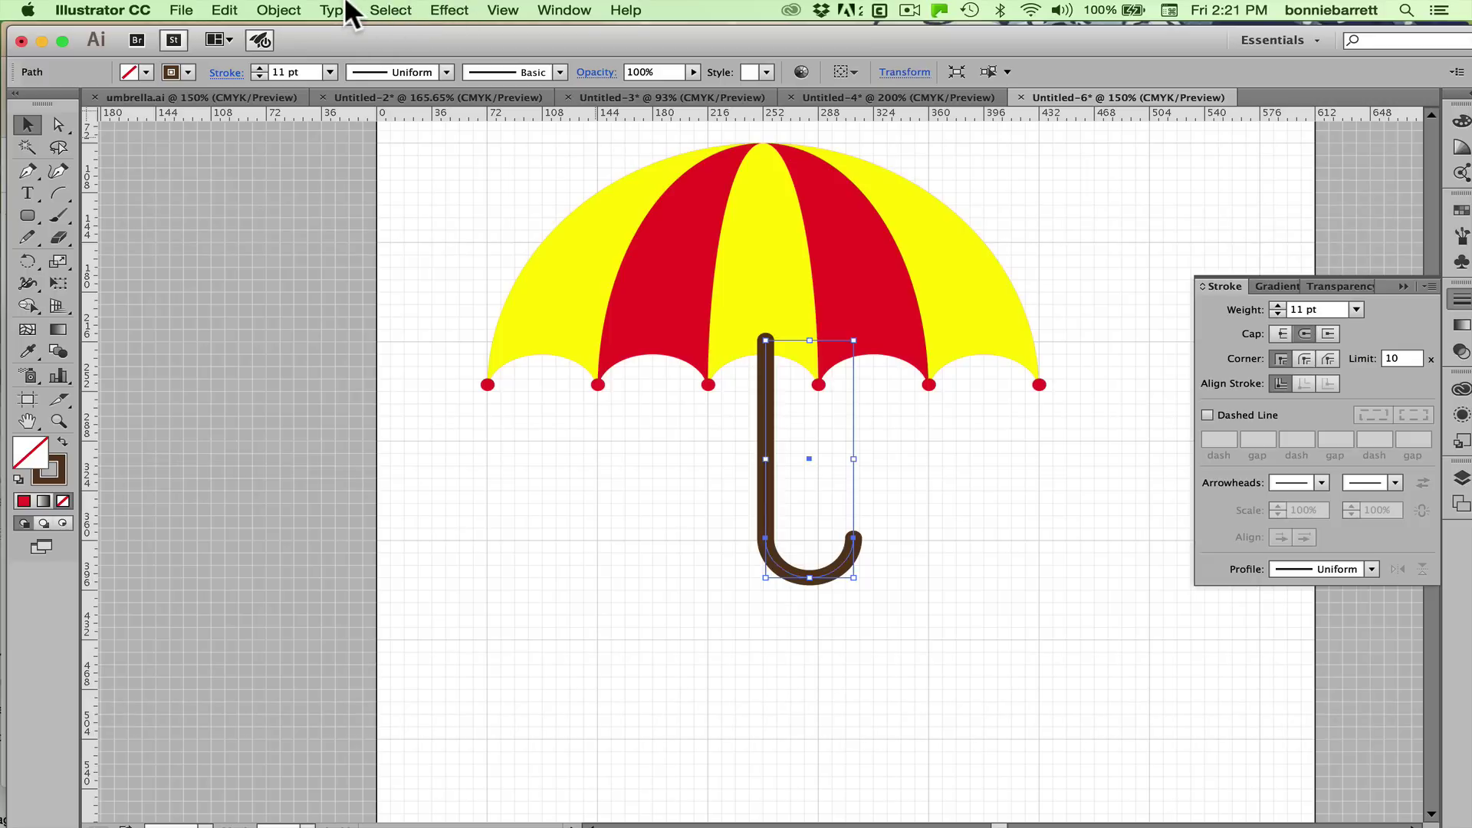
click(286, 10)
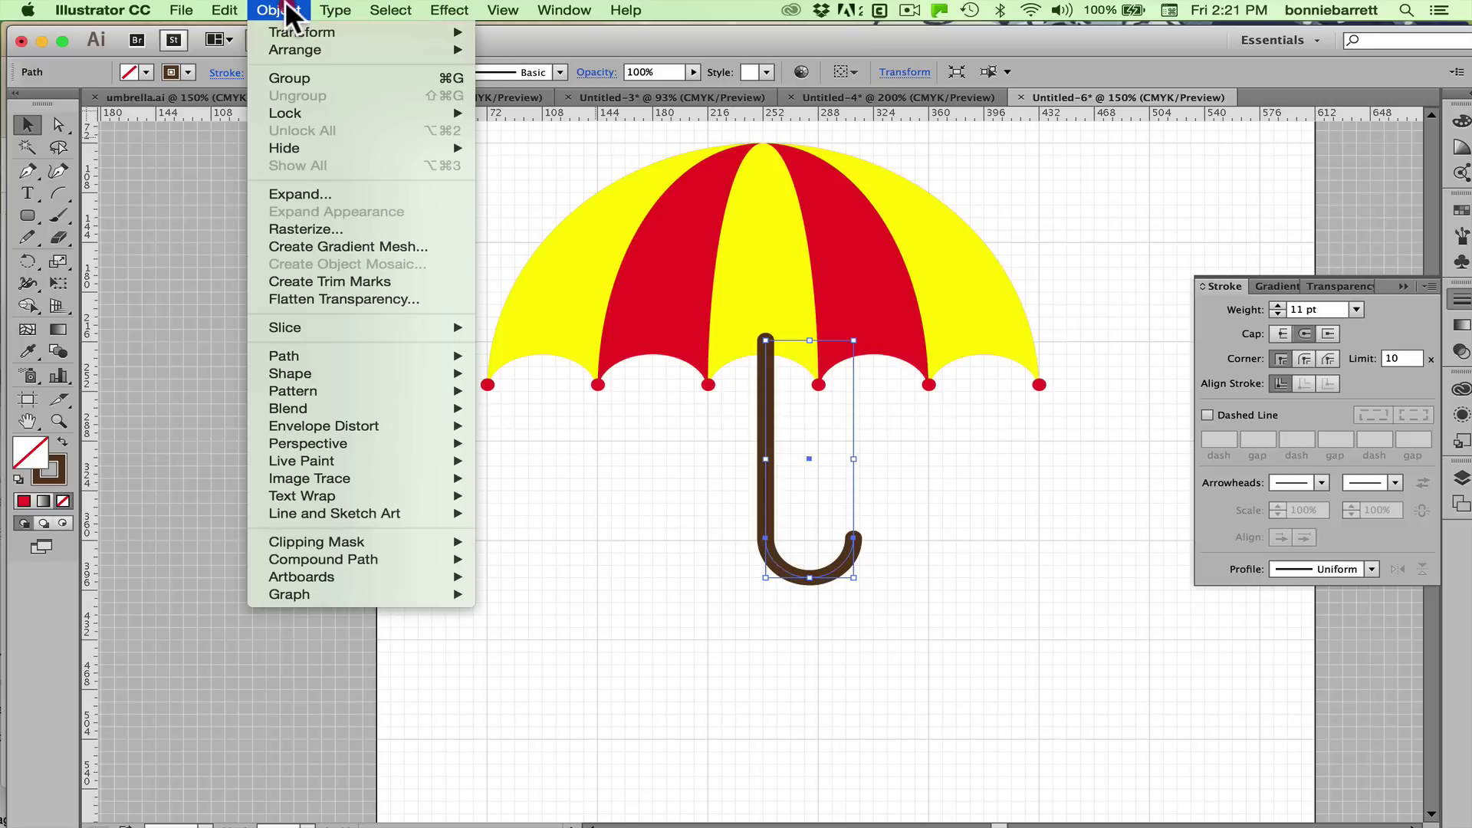
mouse_move(298, 48)
click(557, 100)
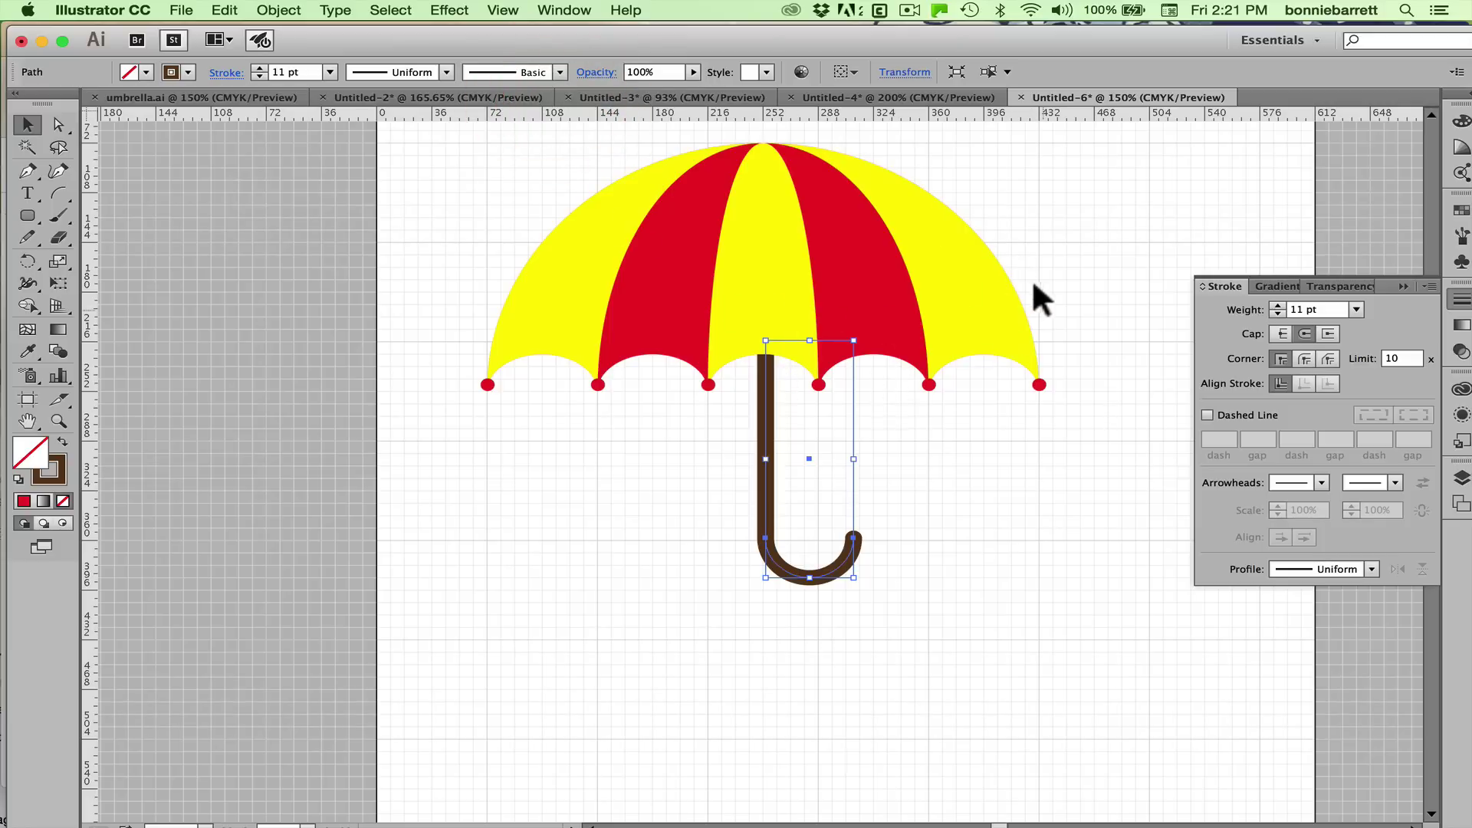
- Hide the grid and zoom back in on the finished umbrella
key(super+minus)
key(super+minus)
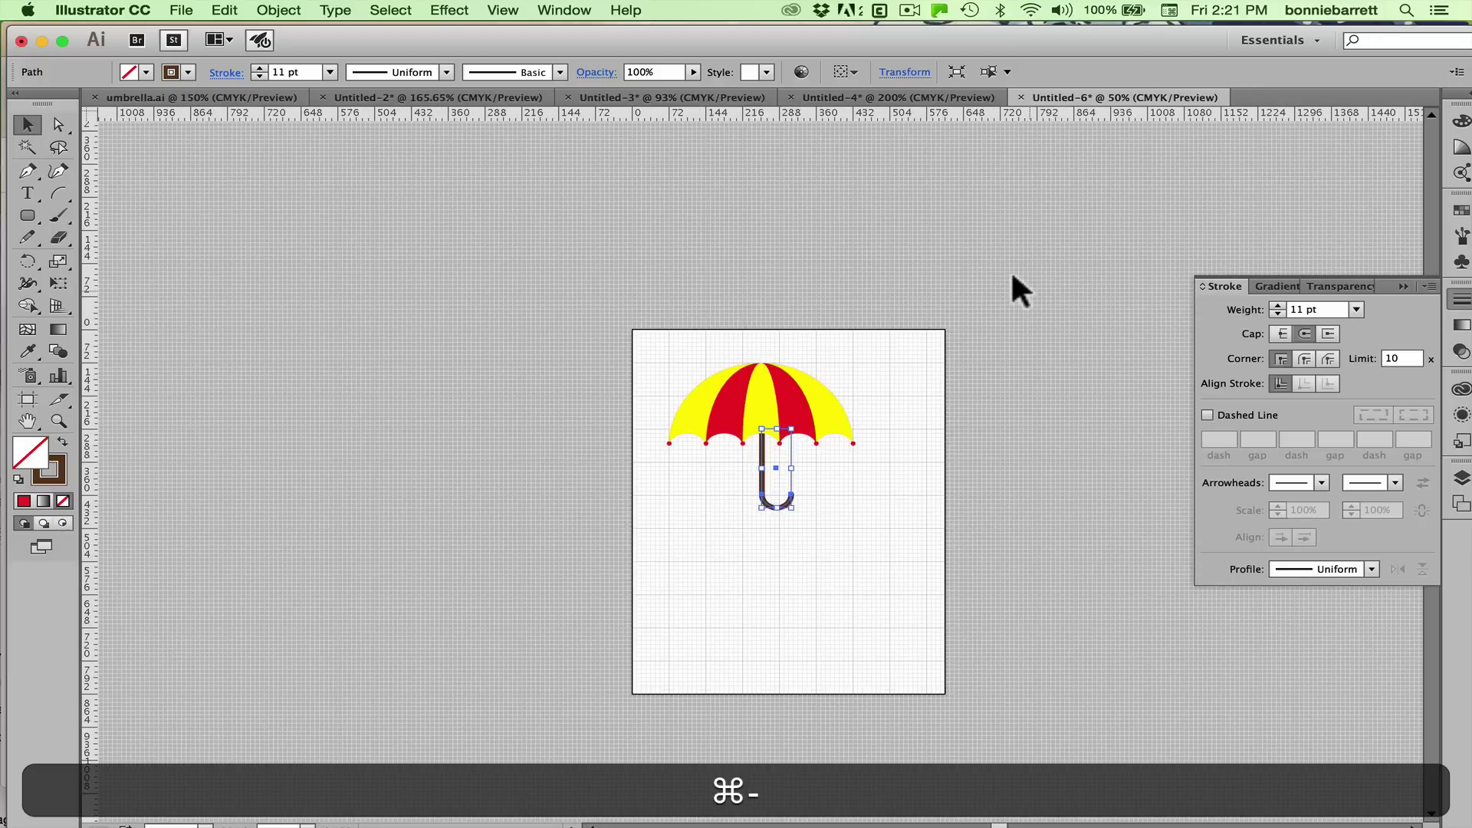
click(503, 11)
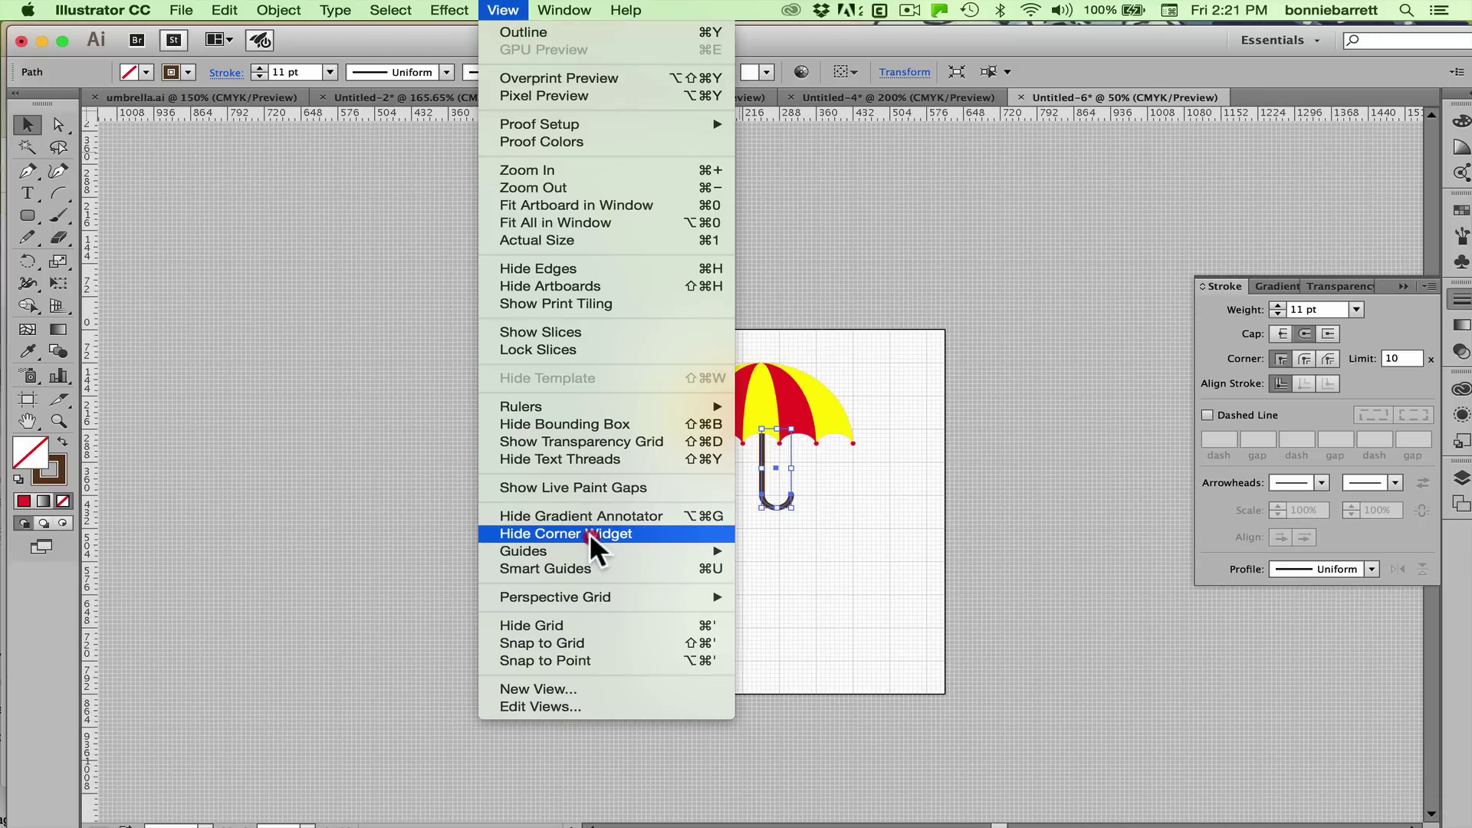
click(592, 627)
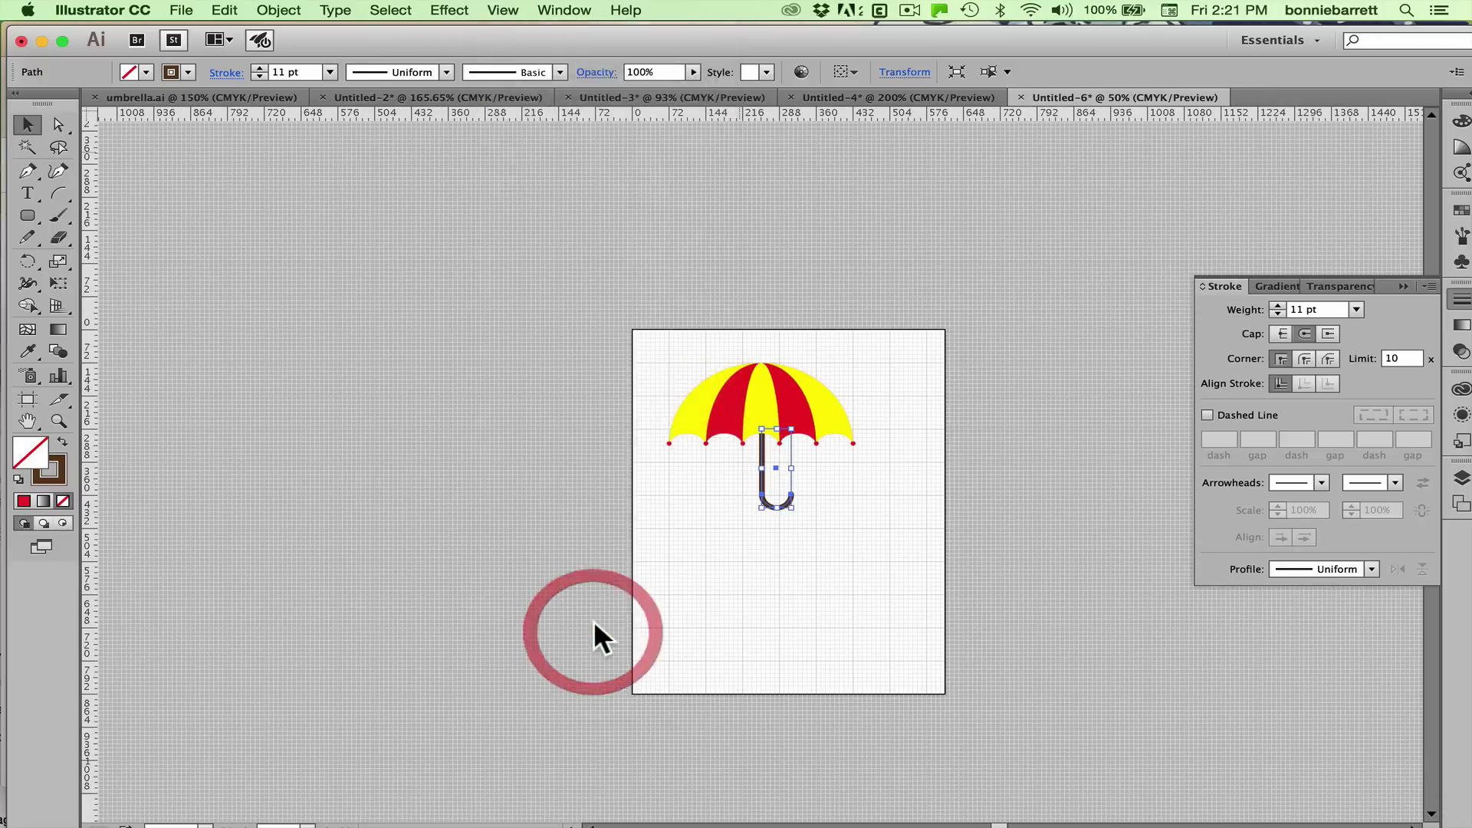
click(57, 418)
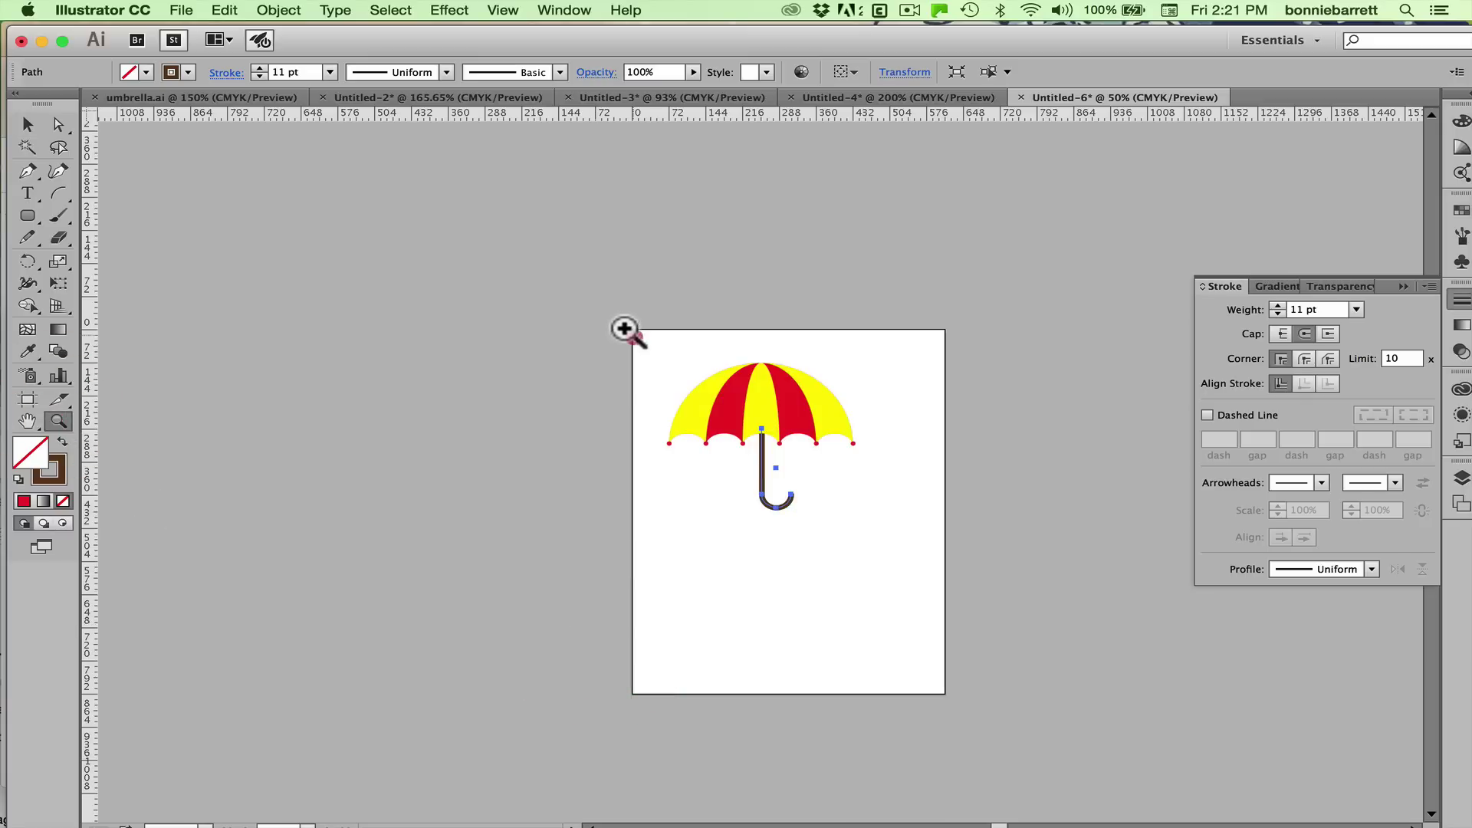
drag(633, 332, 943, 570)
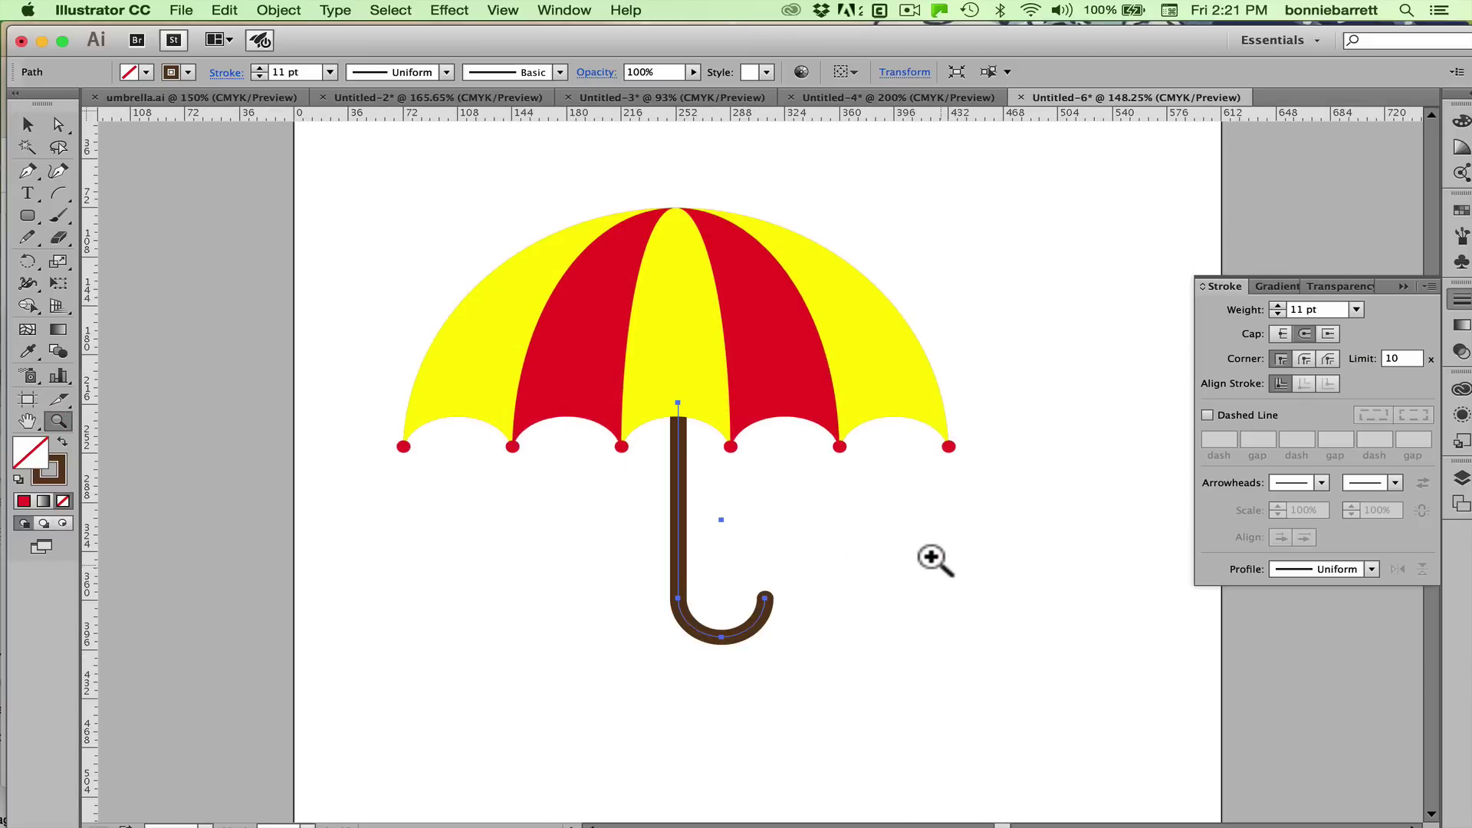